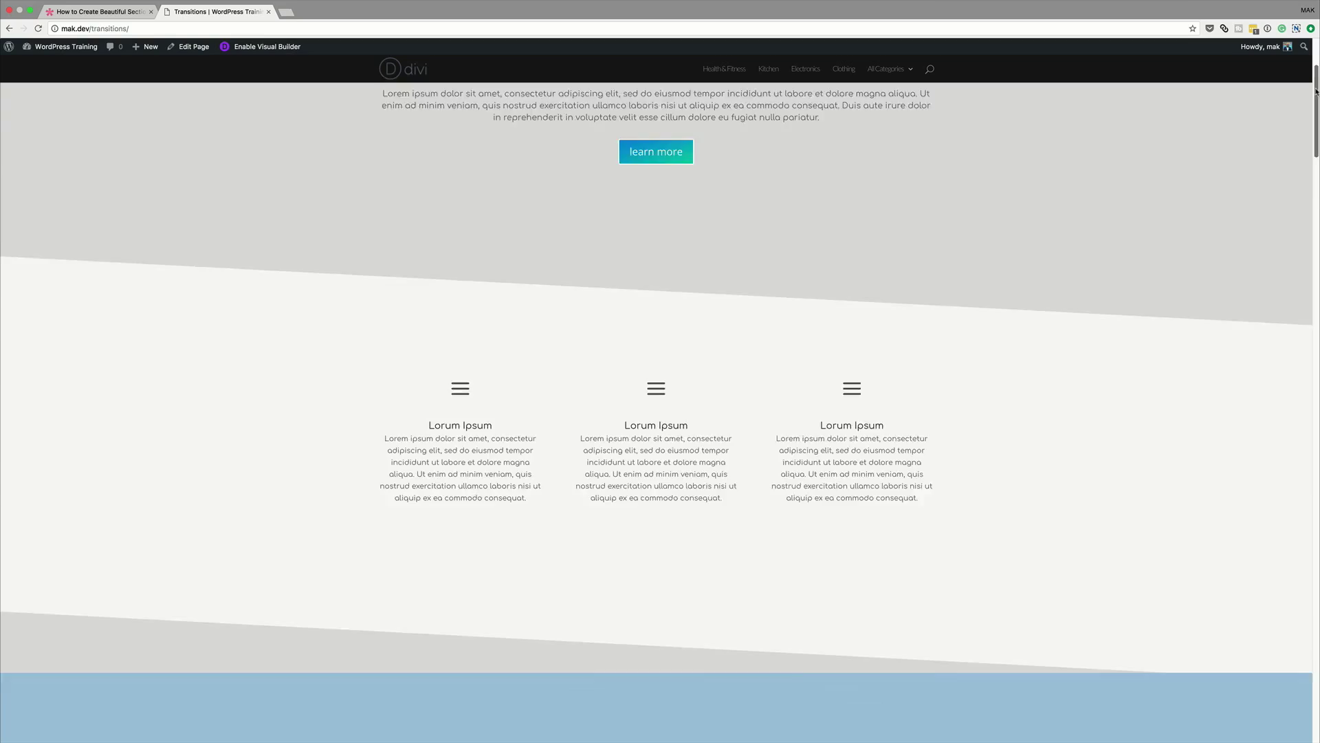
{"action": "scroll", "coordinate": [1316, 151], "scroll_direction": "down", "scroll_amount": 8}
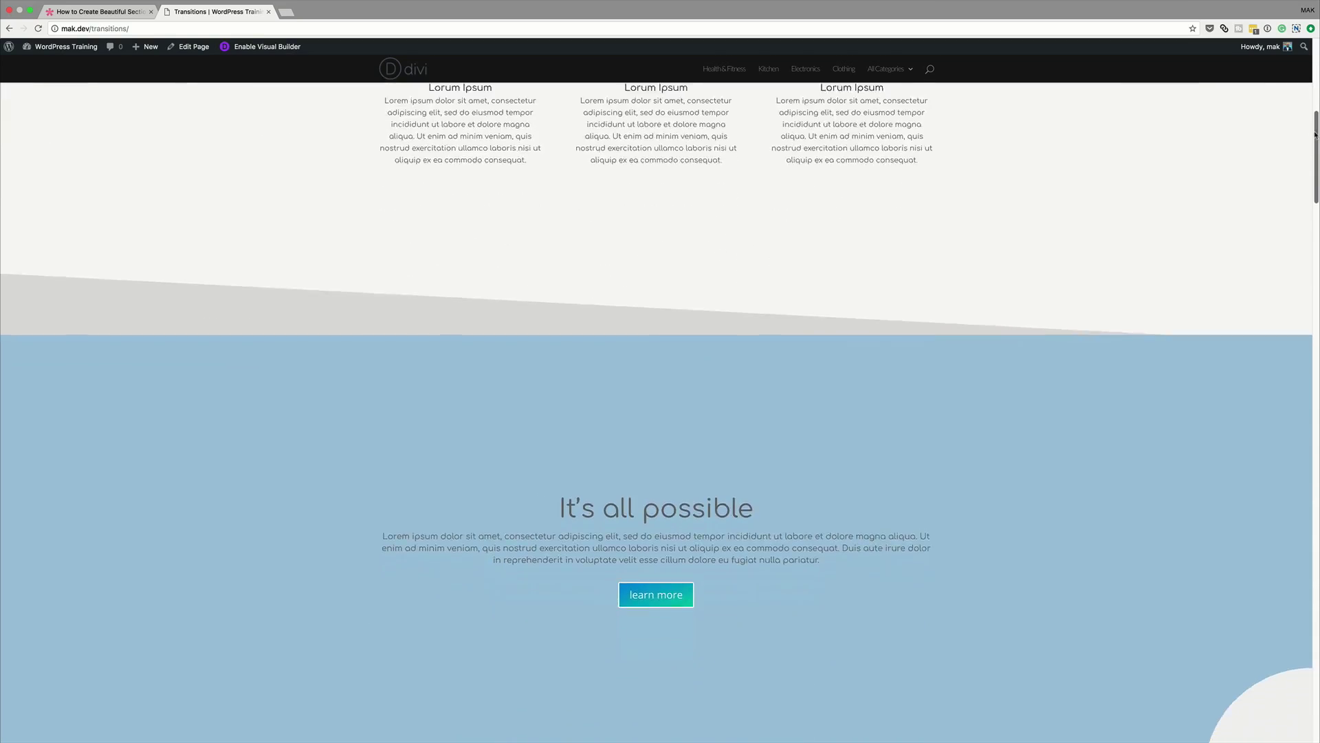
{"action": "left_click_drag", "start_coordinate": [1316, 152], "coordinate": [1315, 306]}
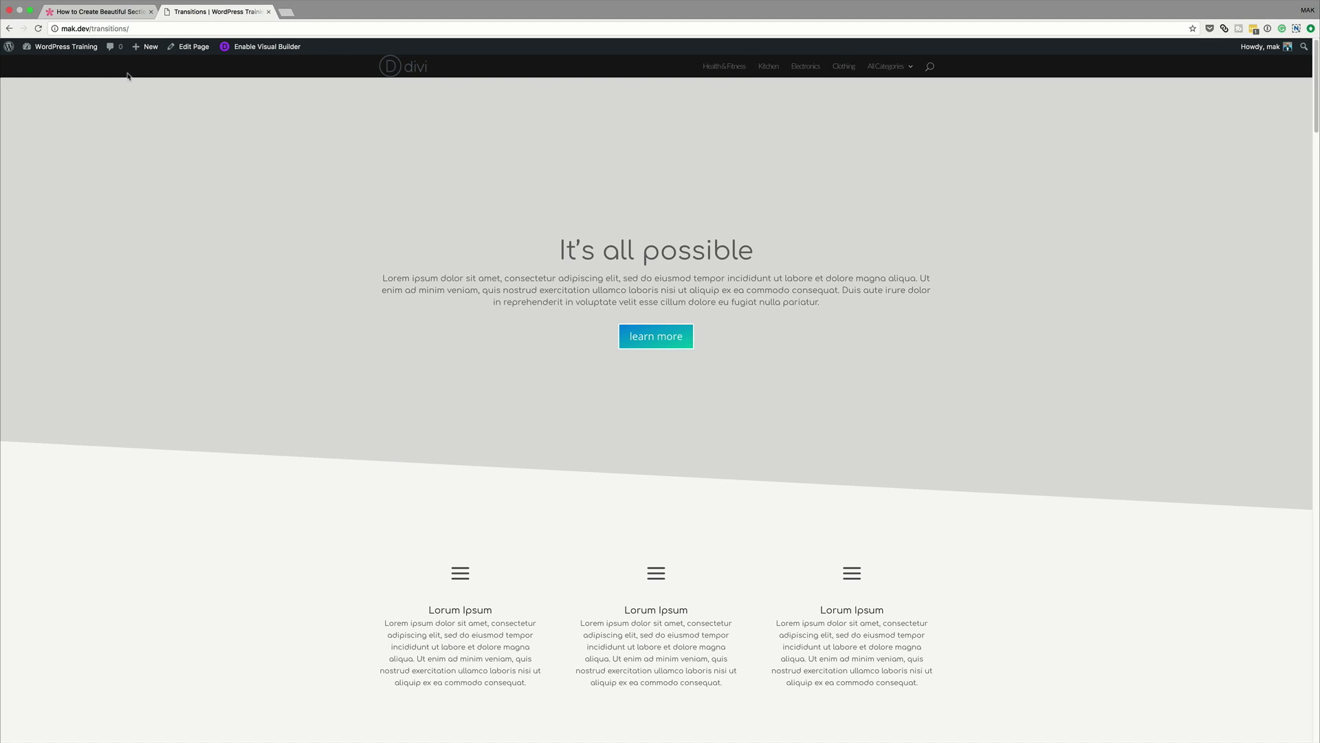
Create a new WordPress page titled "New transitions" and start building it in the Divi Visual Builder
{"action": "mouse_move", "coordinate": [61, 47]}
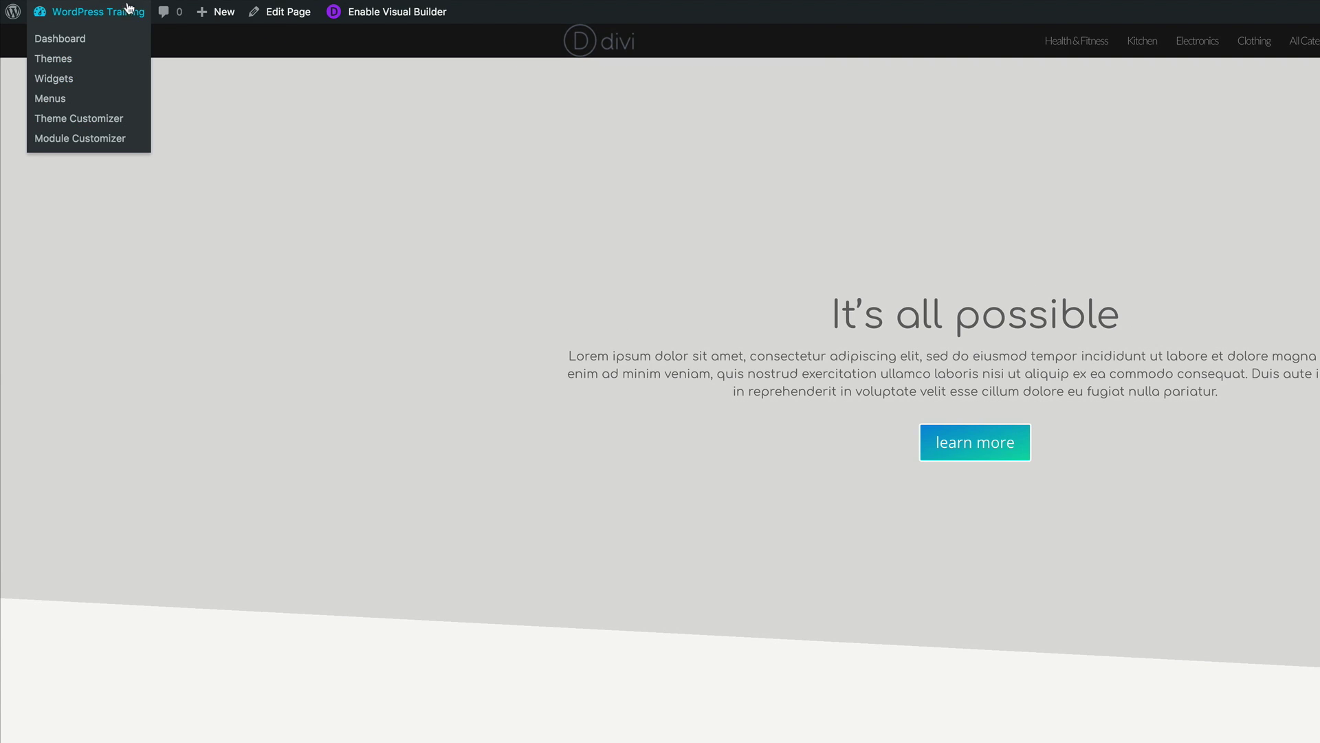
{"action": "left_click", "coordinate": [82, 44]}
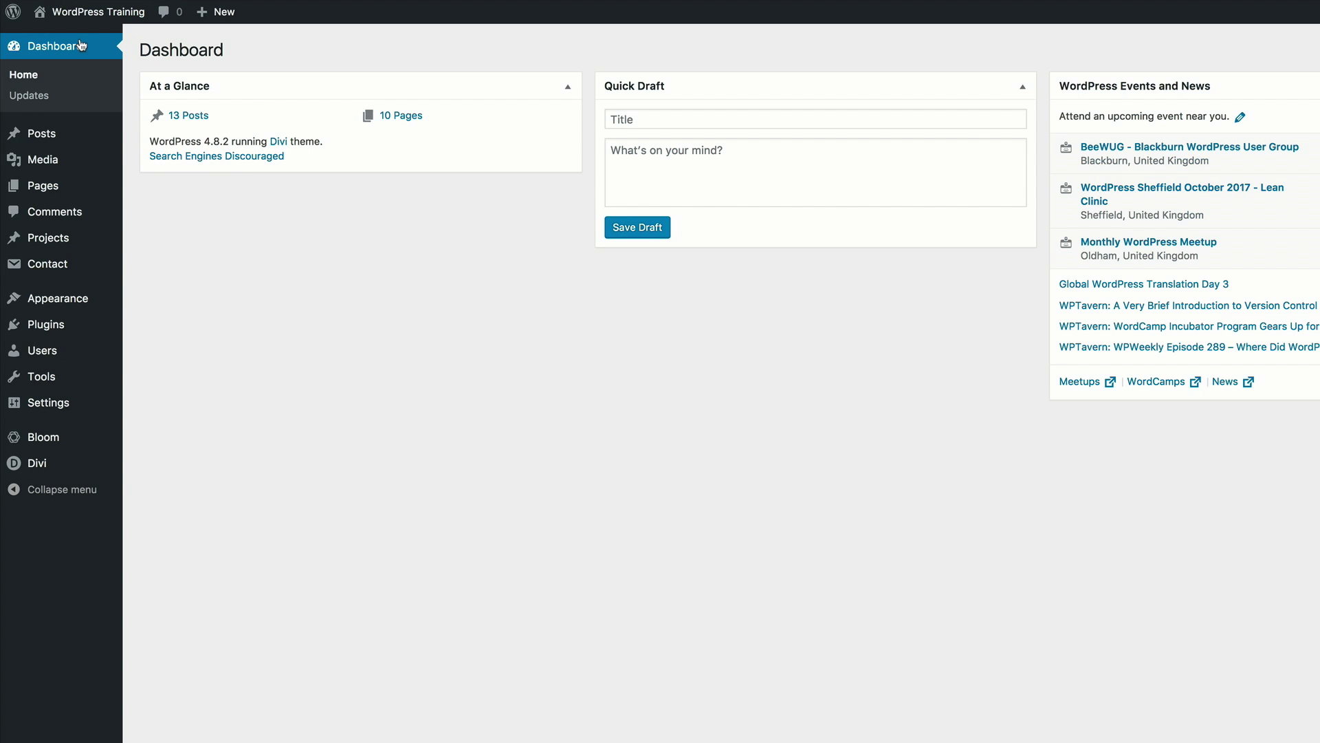
{"action": "mouse_move", "coordinate": [48, 191]}
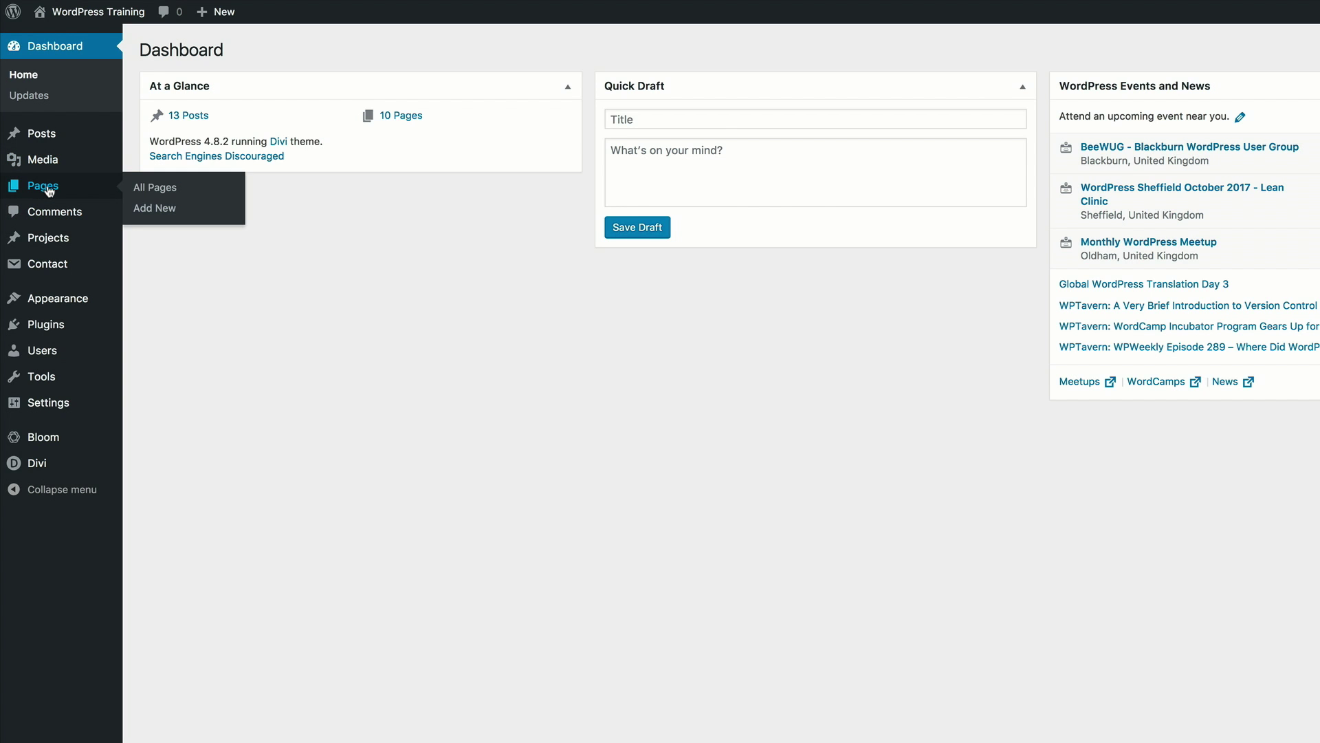
{"action": "left_click", "coordinate": [147, 210]}
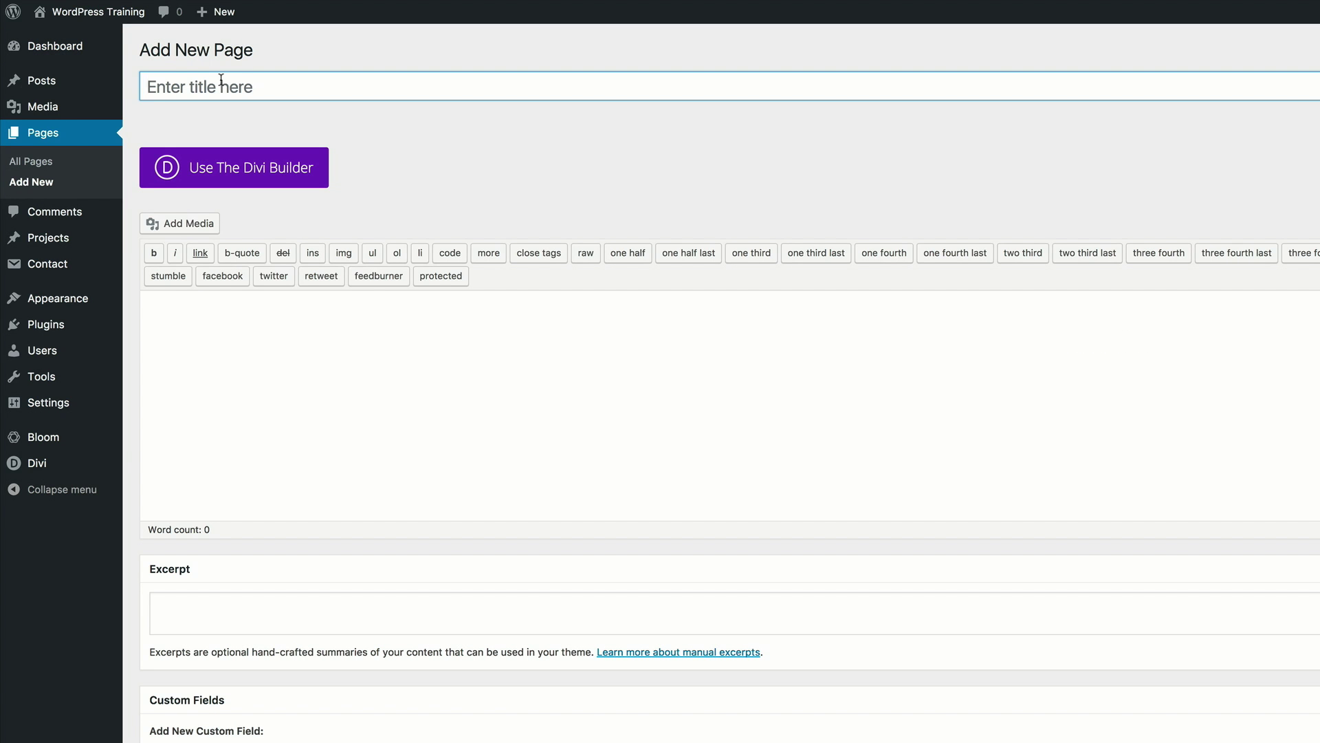
{"action": "type", "text": "New transitions"}
{"action": "left_click", "coordinate": [242, 168]}
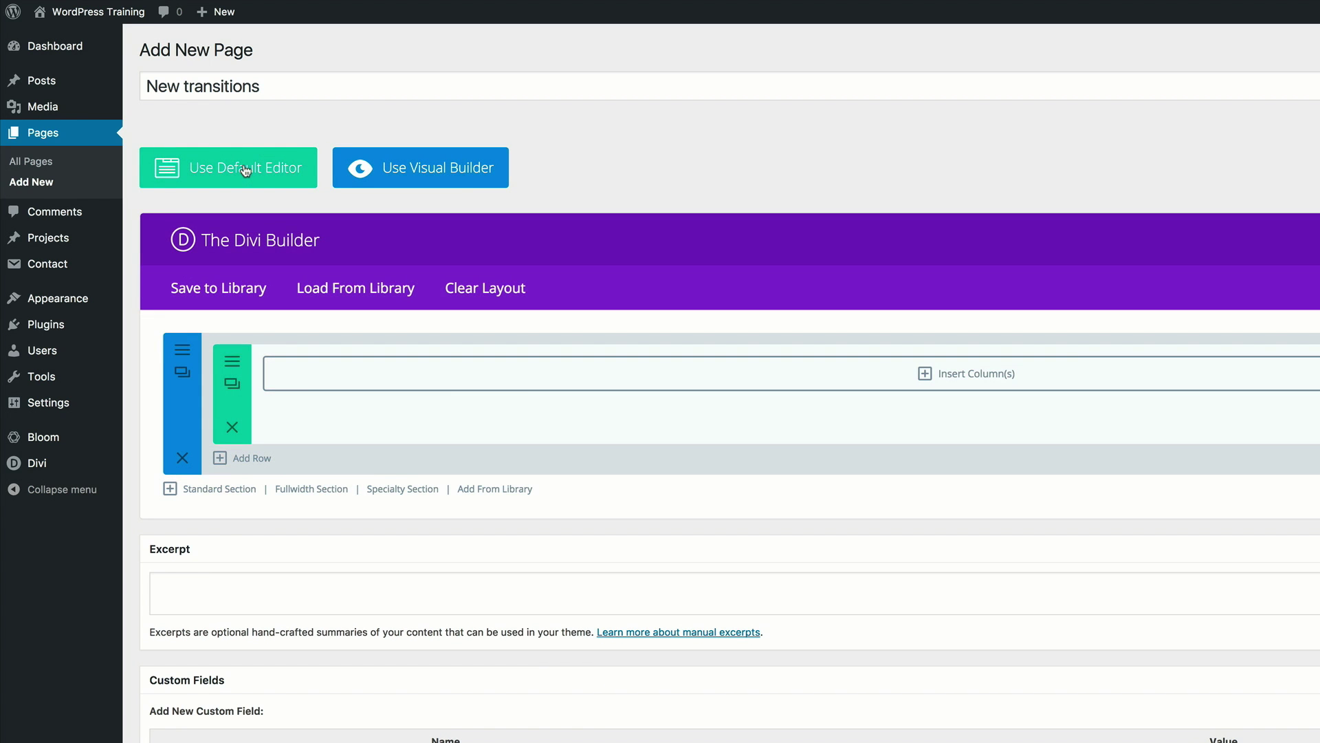
{"action": "left_click", "coordinate": [458, 175]}
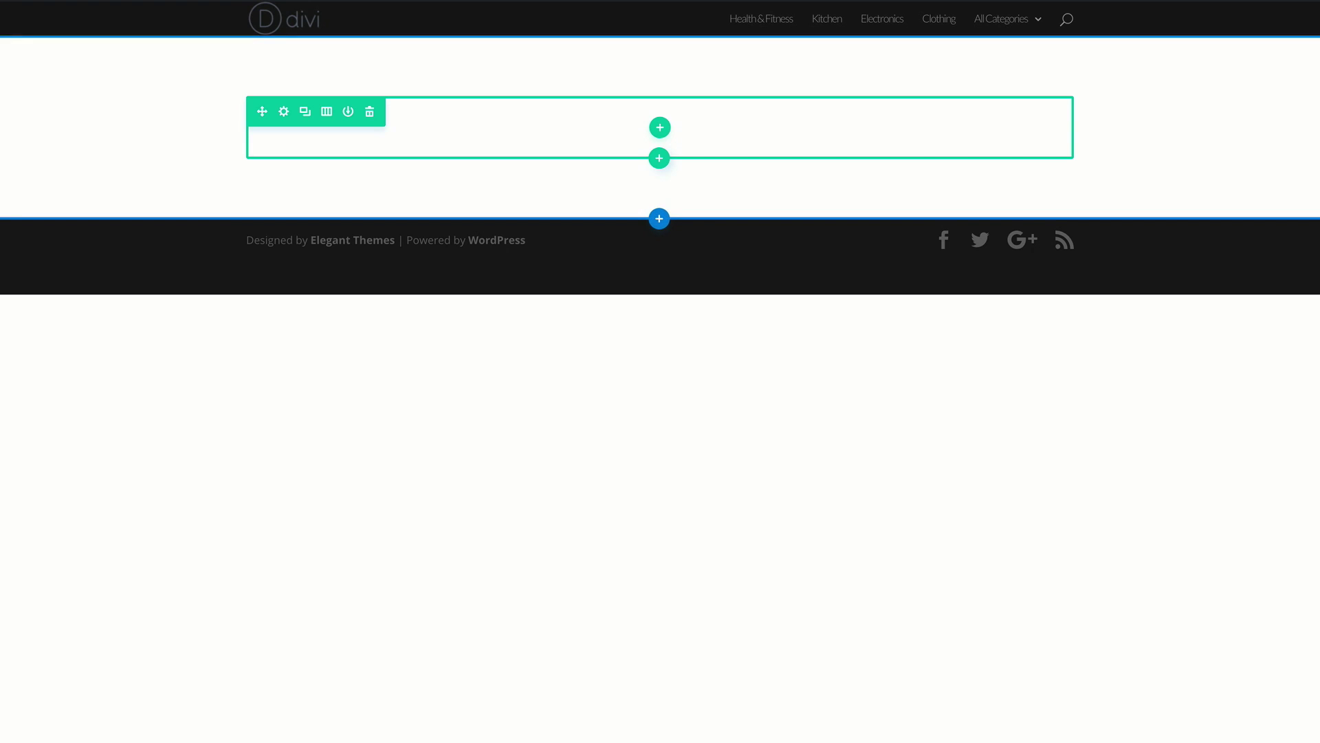
Set the section's custom padding to 300px at the top and bottom, and save the section settings
{"action": "left_click", "coordinate": [48, 90]}
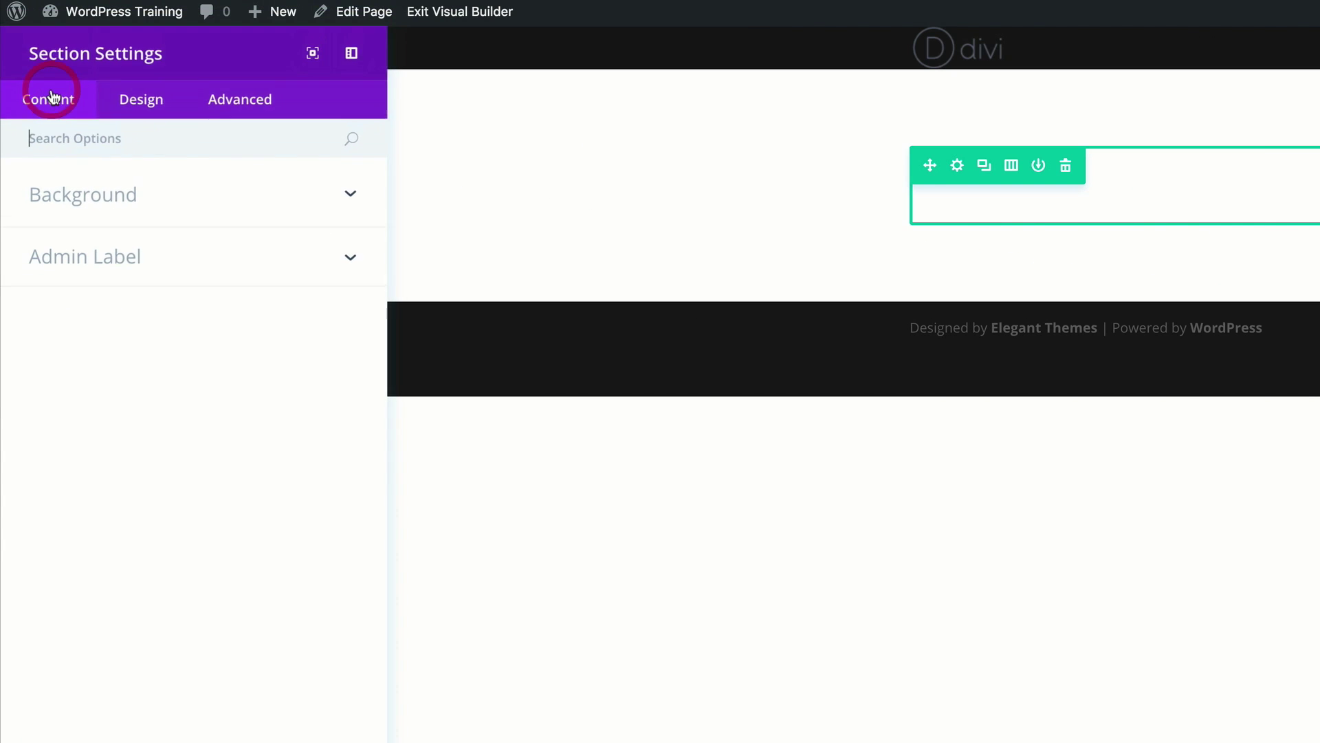
{"action": "left_click", "coordinate": [126, 103]}
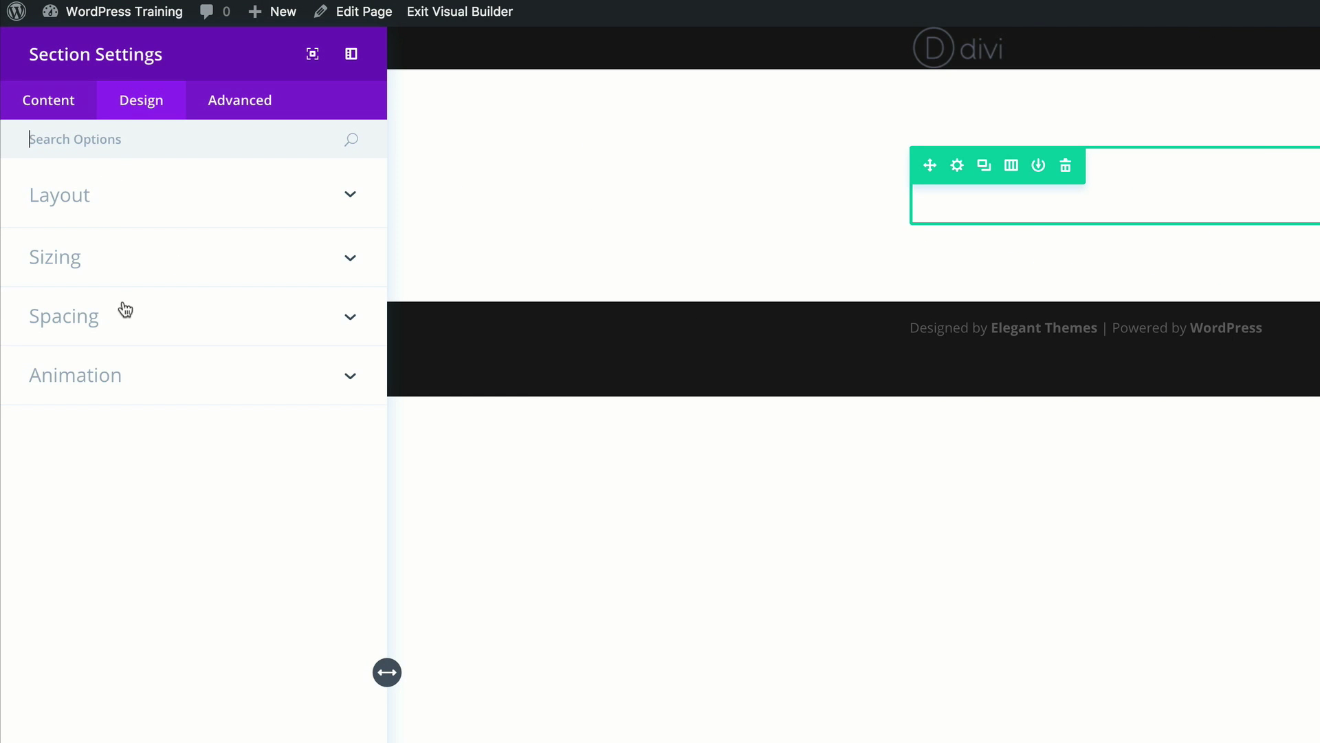
{"action": "left_click", "coordinate": [82, 322]}
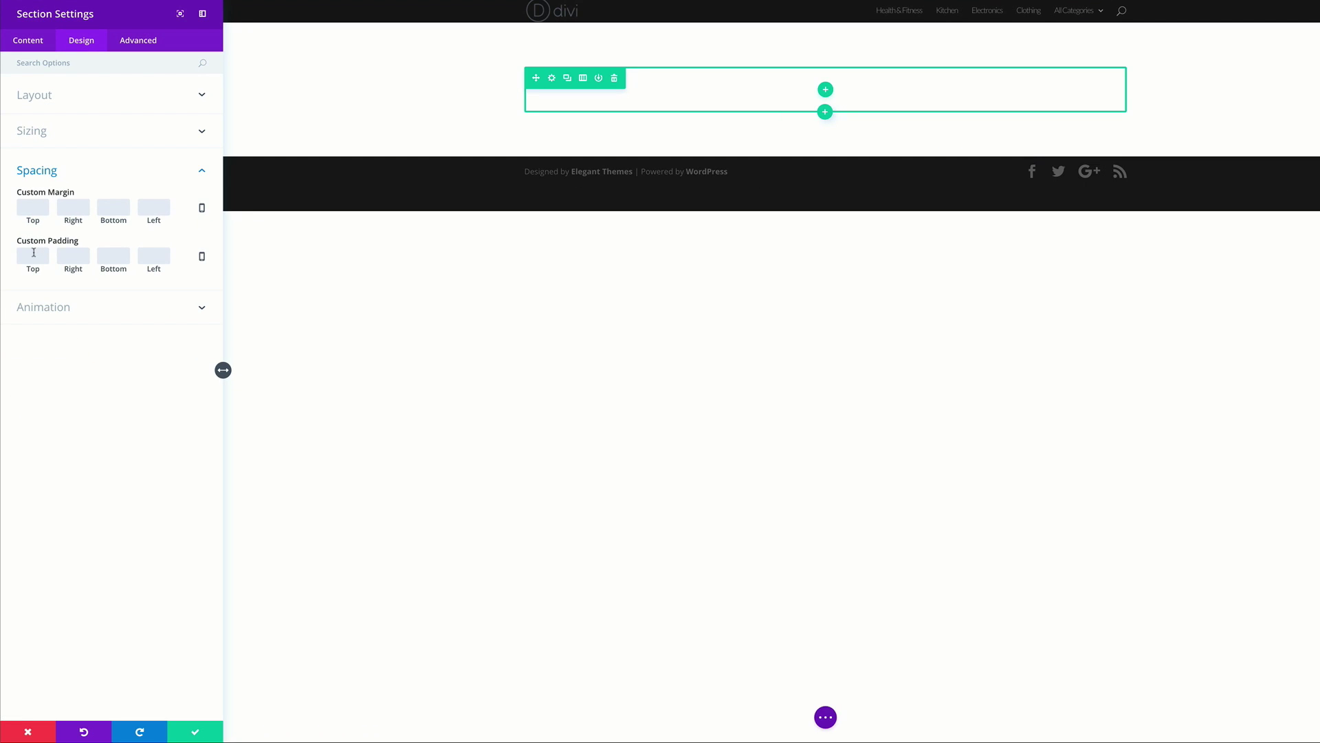
{"action": "left_click", "coordinate": [59, 470]}
{"action": "type", "text": "300"}
{"action": "left_click", "coordinate": [114, 263]}
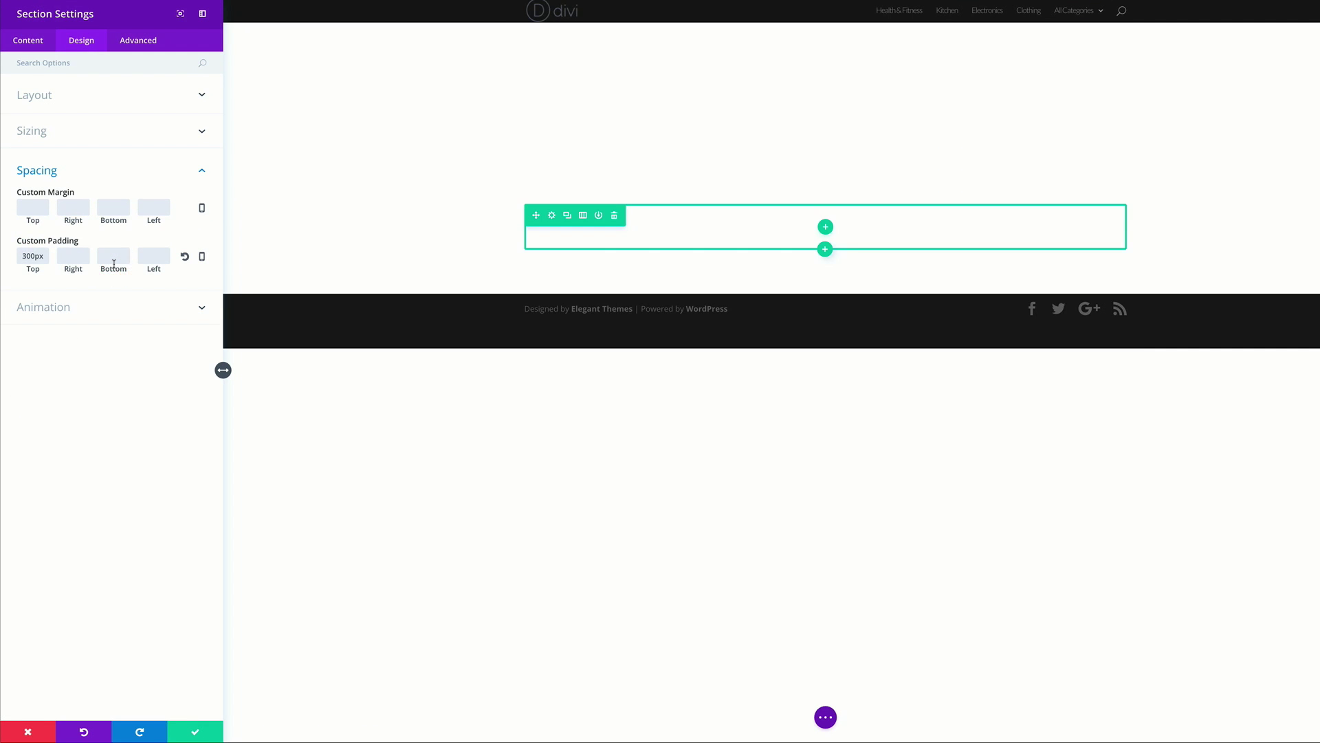
{"action": "left_click", "coordinate": [114, 261]}
{"action": "type", "text": "300"}
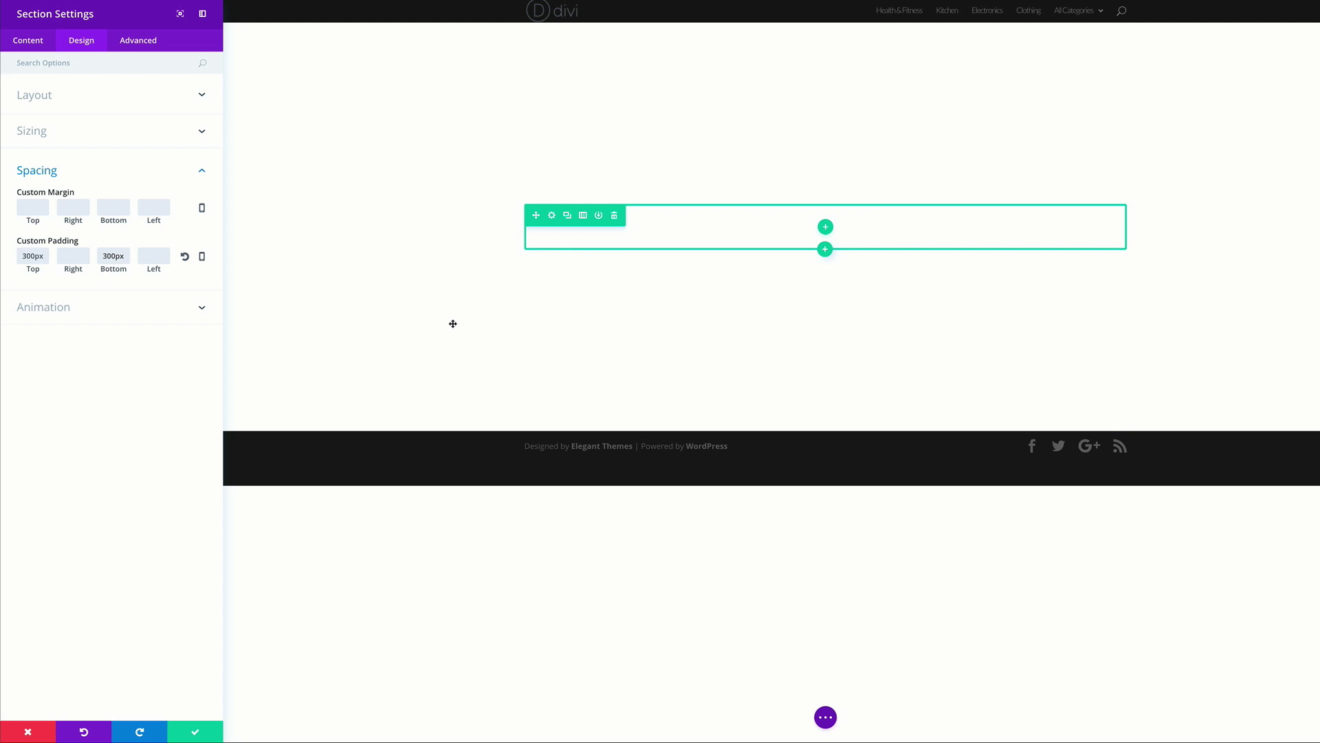
{"action": "left_click", "coordinate": [194, 731]}
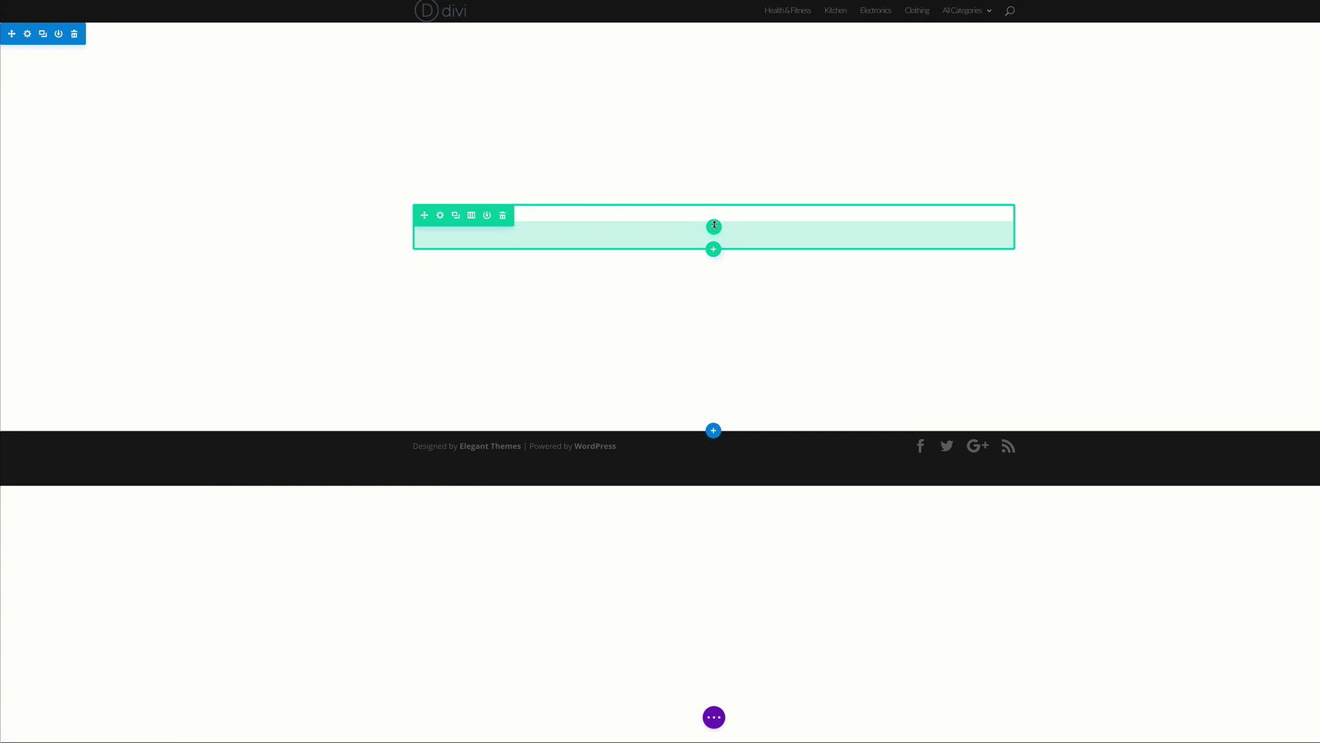
Give the empty row a single full-width column and insert a Text module in it
{"action": "left_click", "coordinate": [714, 227]}
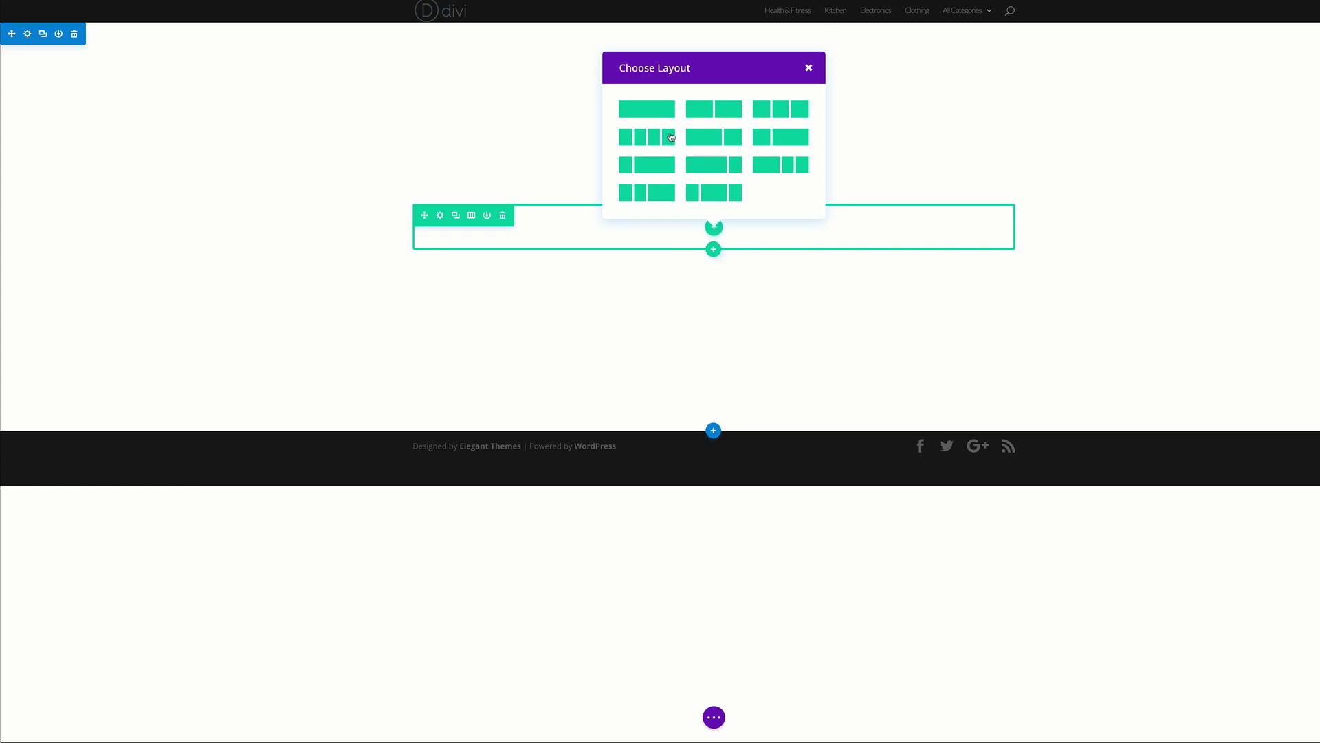
{"action": "left_click", "coordinate": [649, 109]}
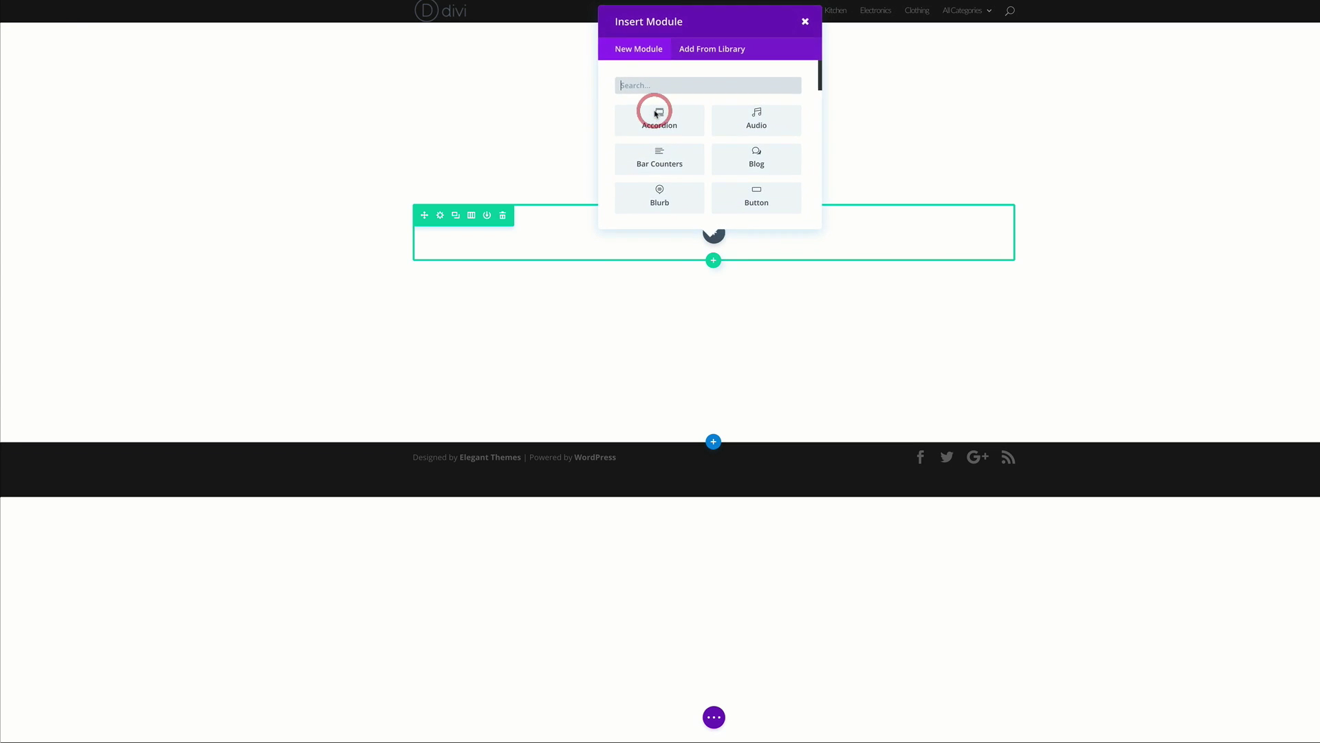
{"action": "left_click", "coordinate": [696, 84]}
{"action": "type", "text": "text"}
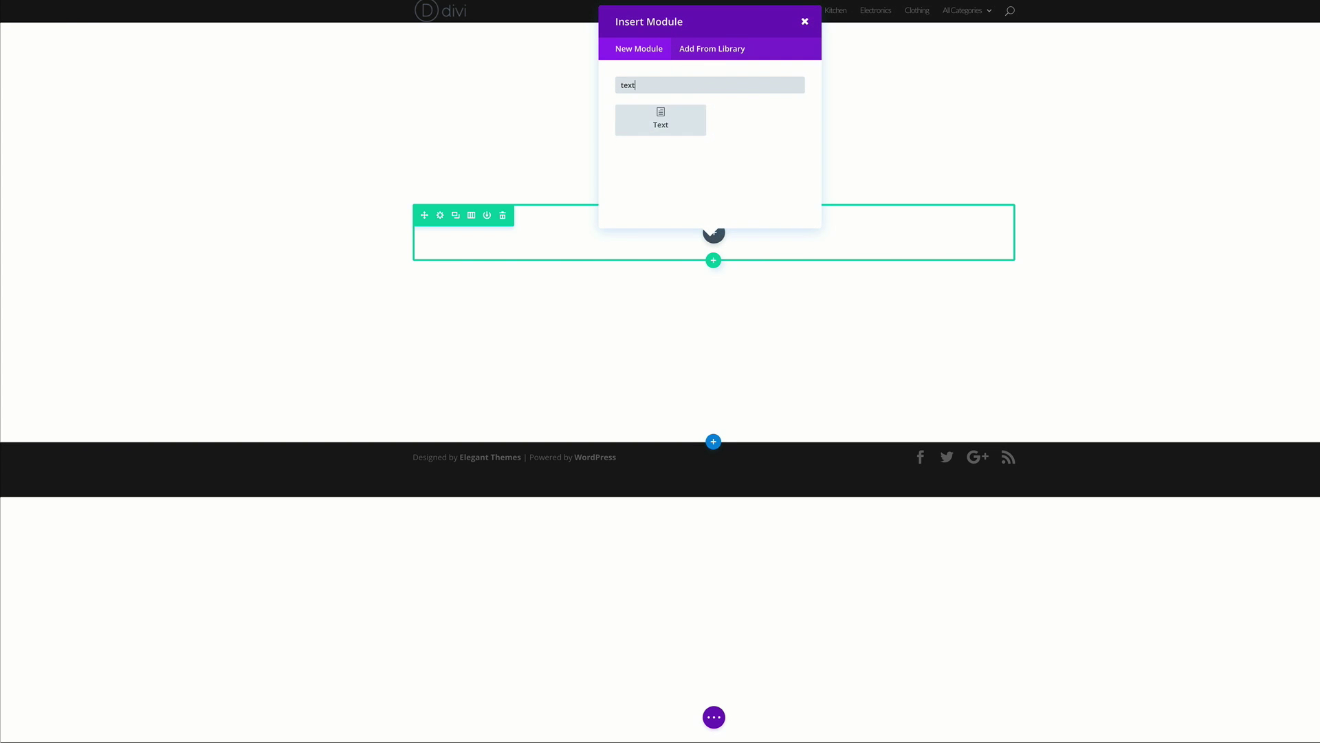
{"action": "left_click", "coordinate": [660, 120]}
Style the module's text in Comfortaa at 50px with centred orientation, and save the module
{"action": "left_click", "coordinate": [84, 42]}
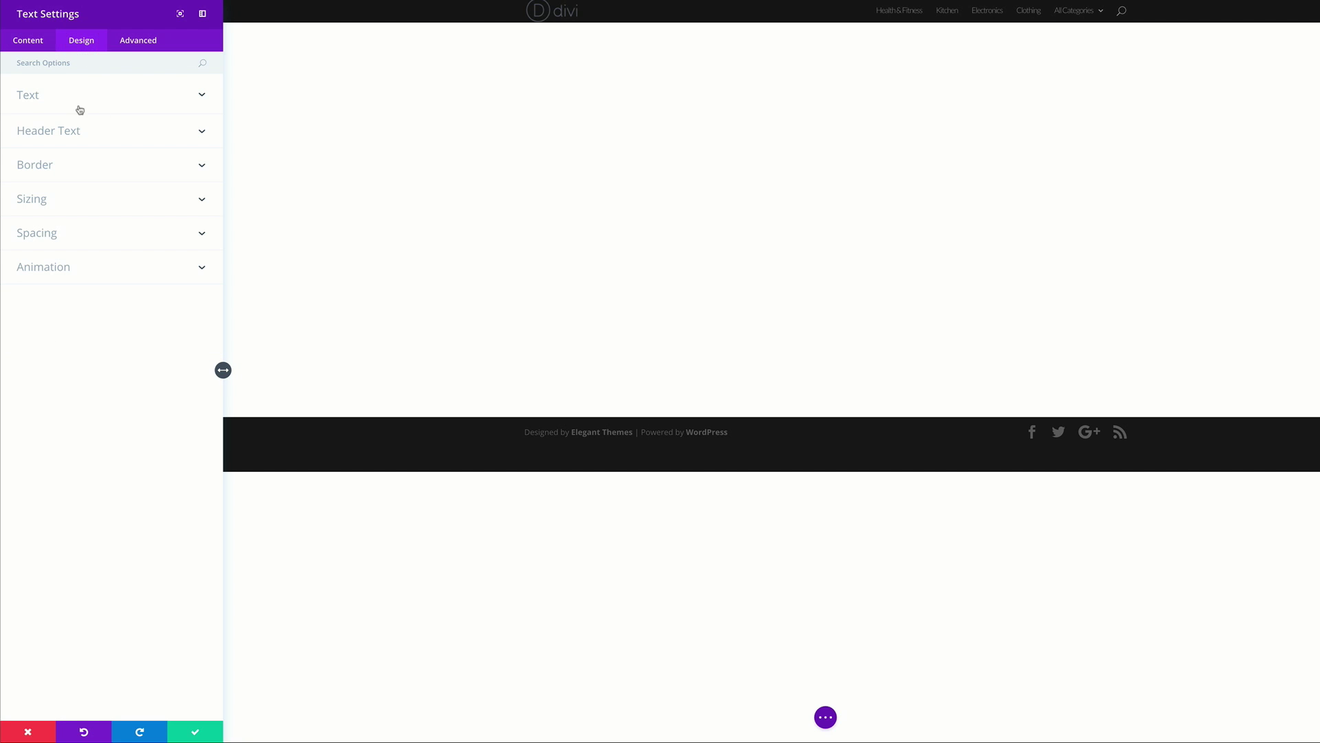
{"action": "left_click", "coordinate": [39, 98]}
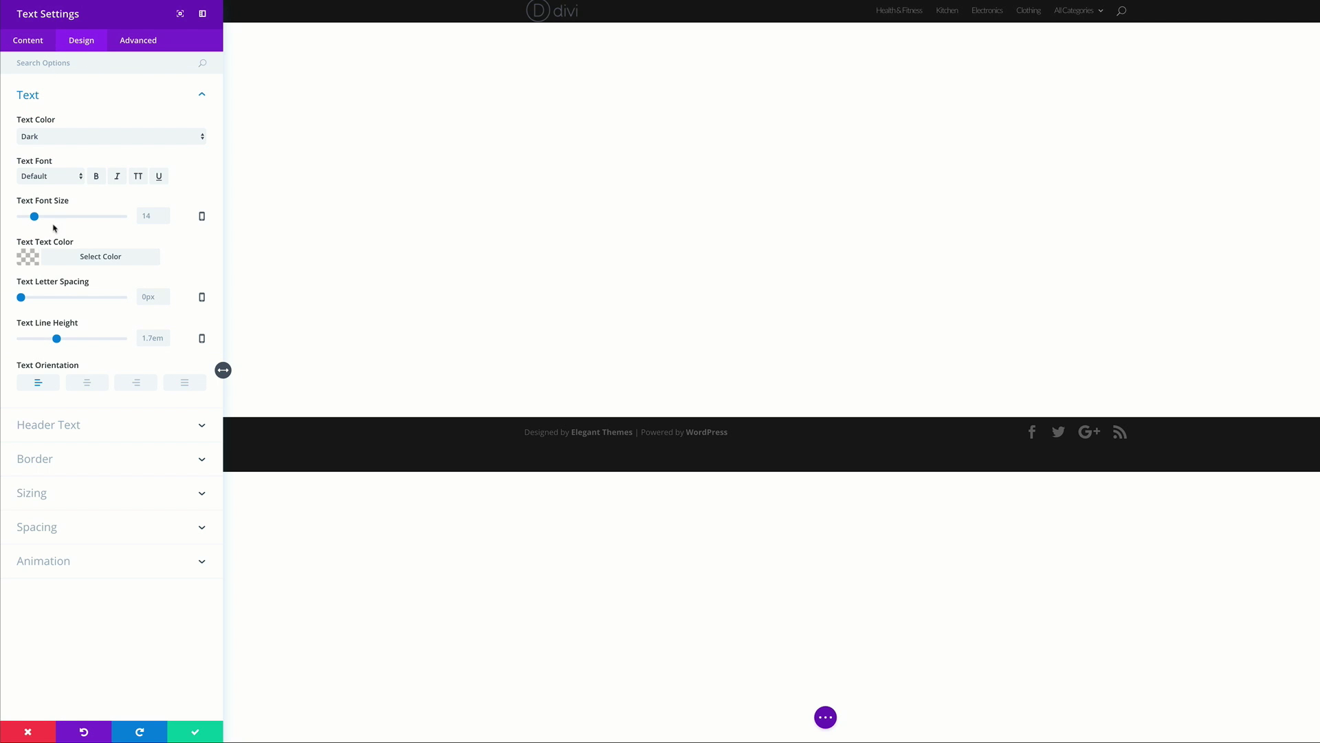
{"action": "left_click", "coordinate": [56, 176]}
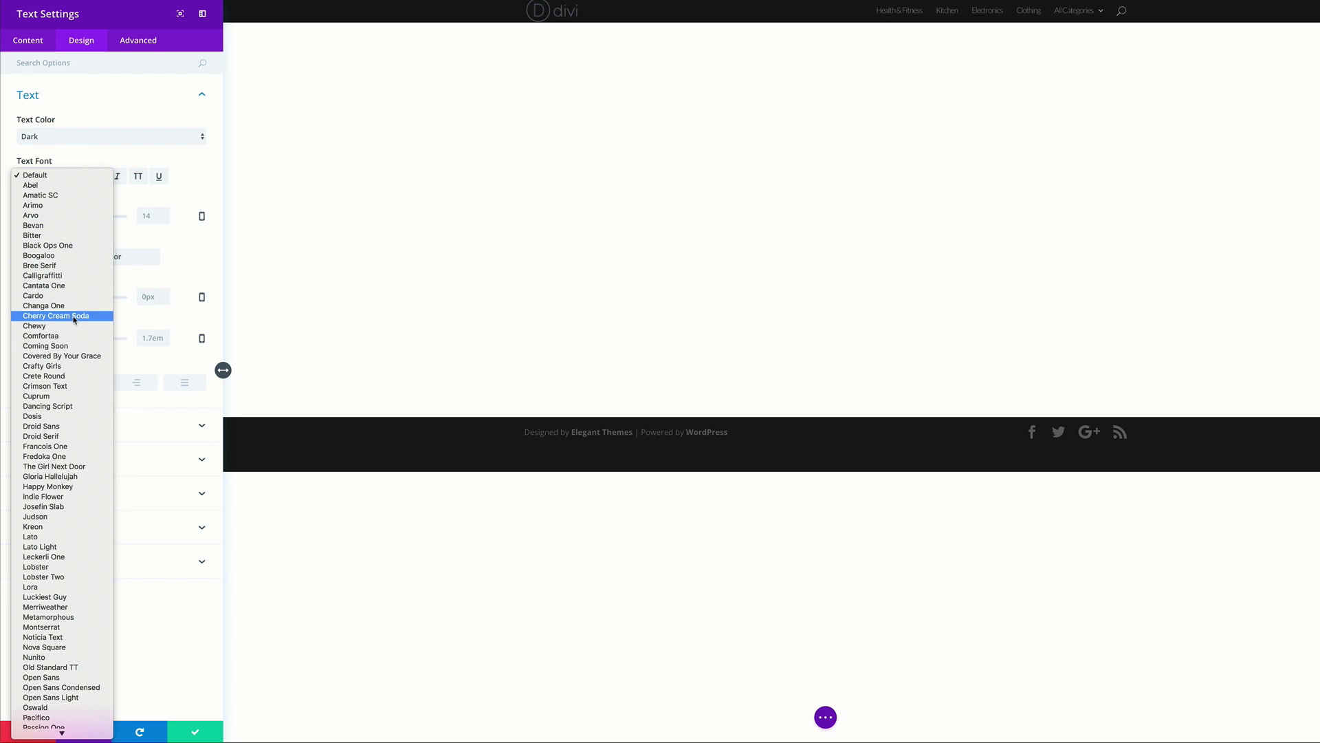
{"action": "left_click", "coordinate": [76, 342]}
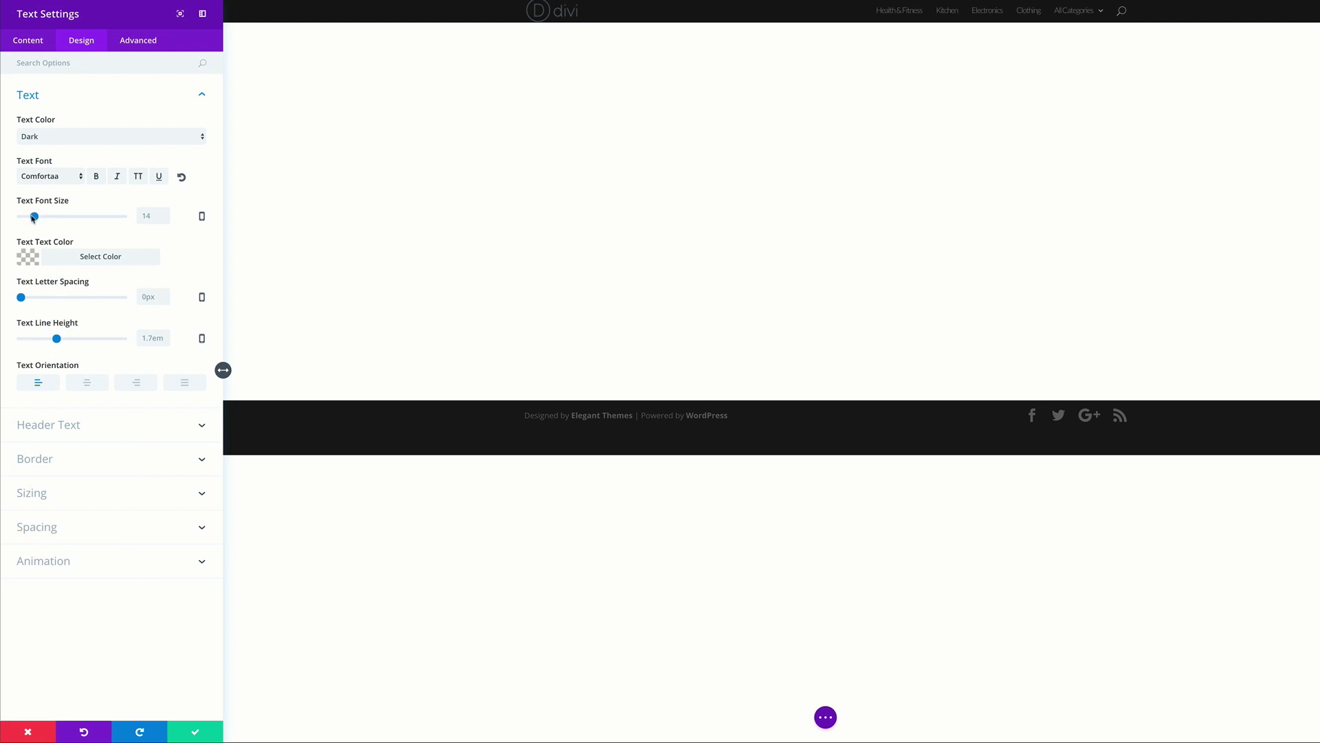
{"action": "left_click", "coordinate": [149, 216]}
{"action": "type", "text": "50"}
{"action": "key", "text": "Return"}
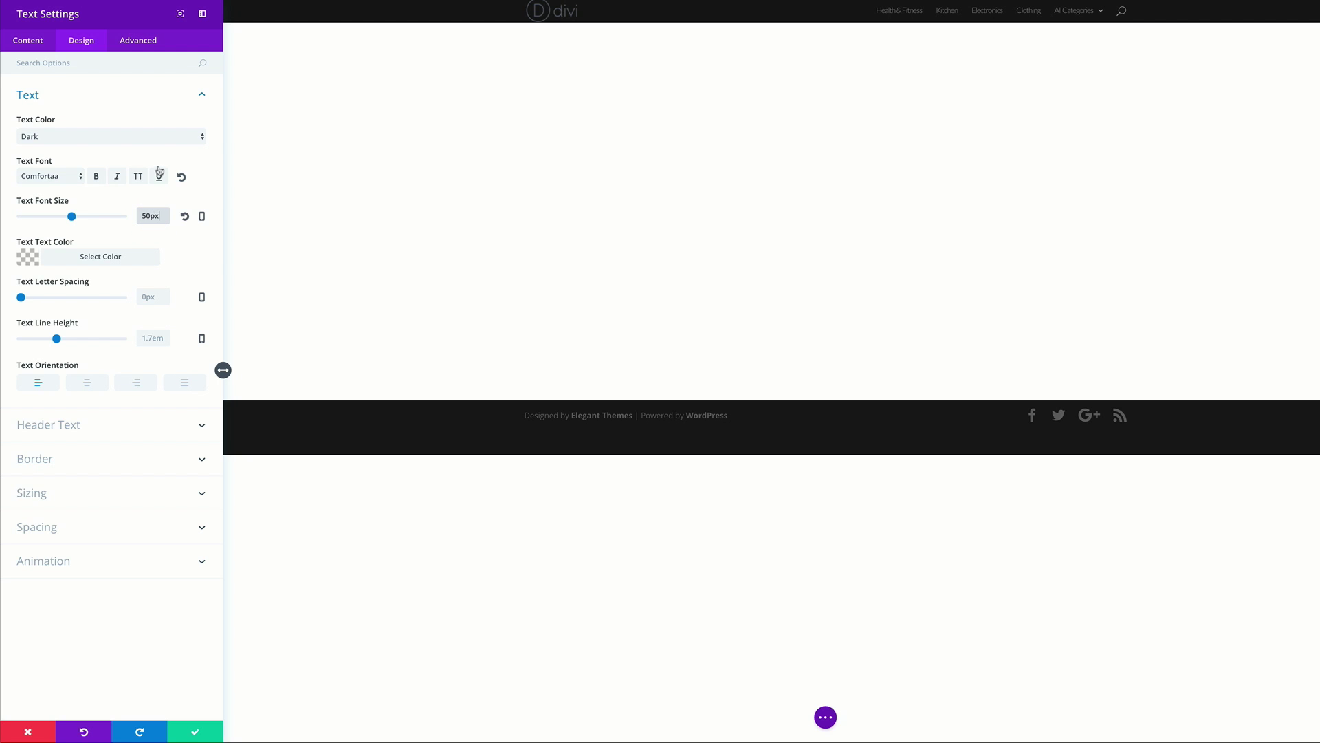
{"action": "left_click", "coordinate": [88, 385]}
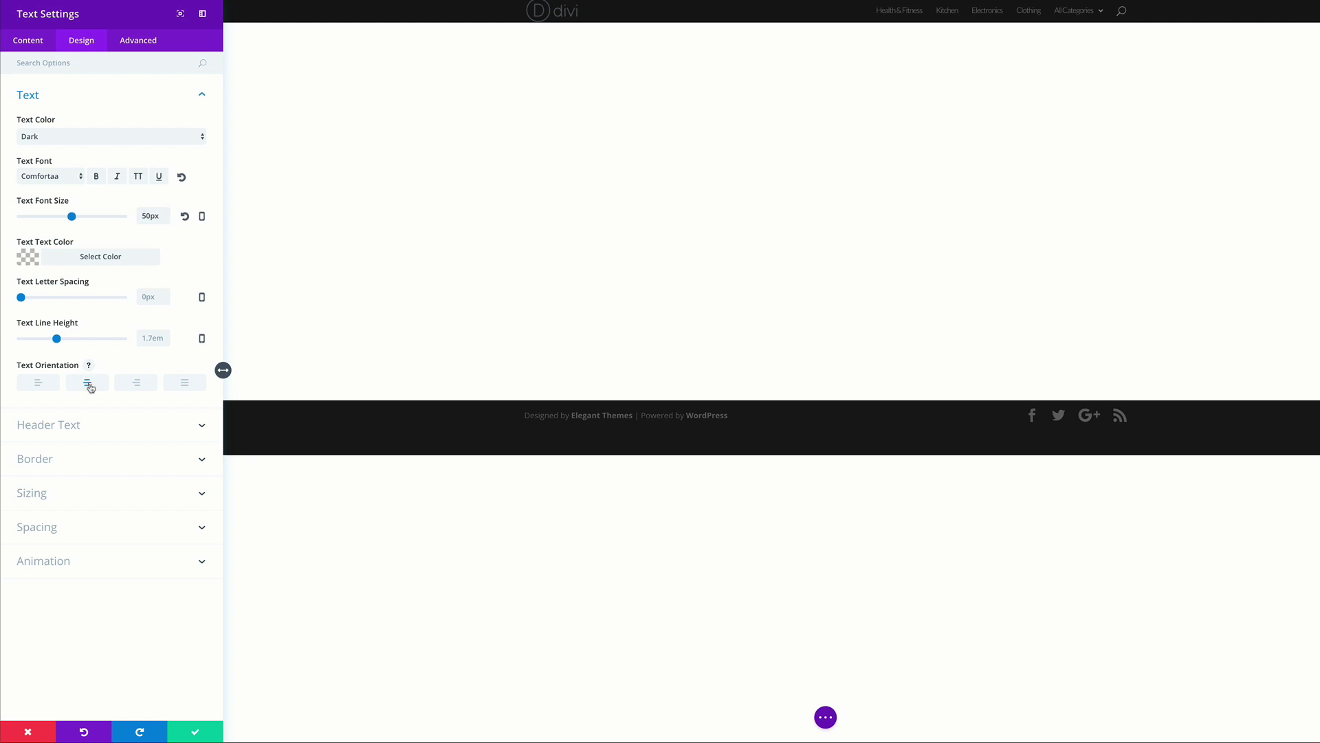
{"action": "left_click", "coordinate": [196, 731]}
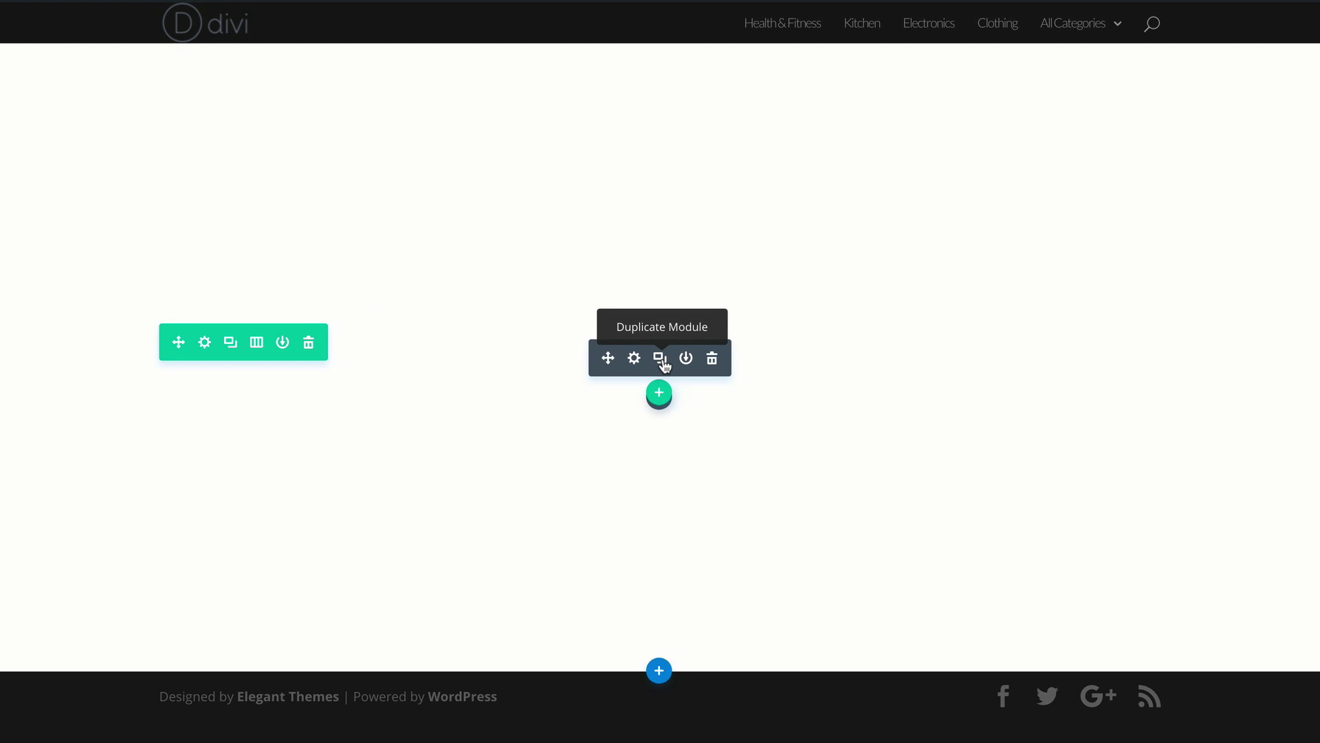
Duplicate the Text module, set the copy's font size to 16 with centred orientation, and save it
{"action": "left_click", "coordinate": [662, 361]}
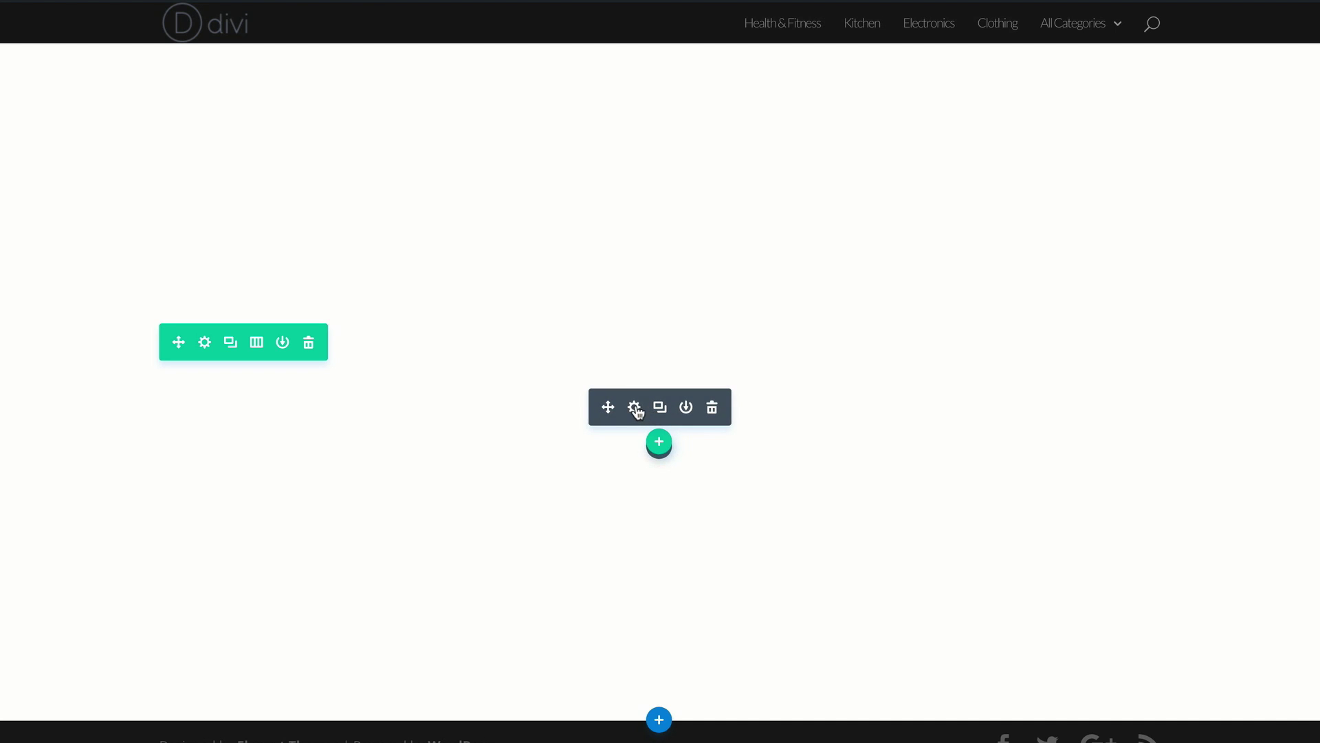
{"action": "left_click", "coordinate": [634, 407]}
{"action": "left_click", "coordinate": [81, 42]}
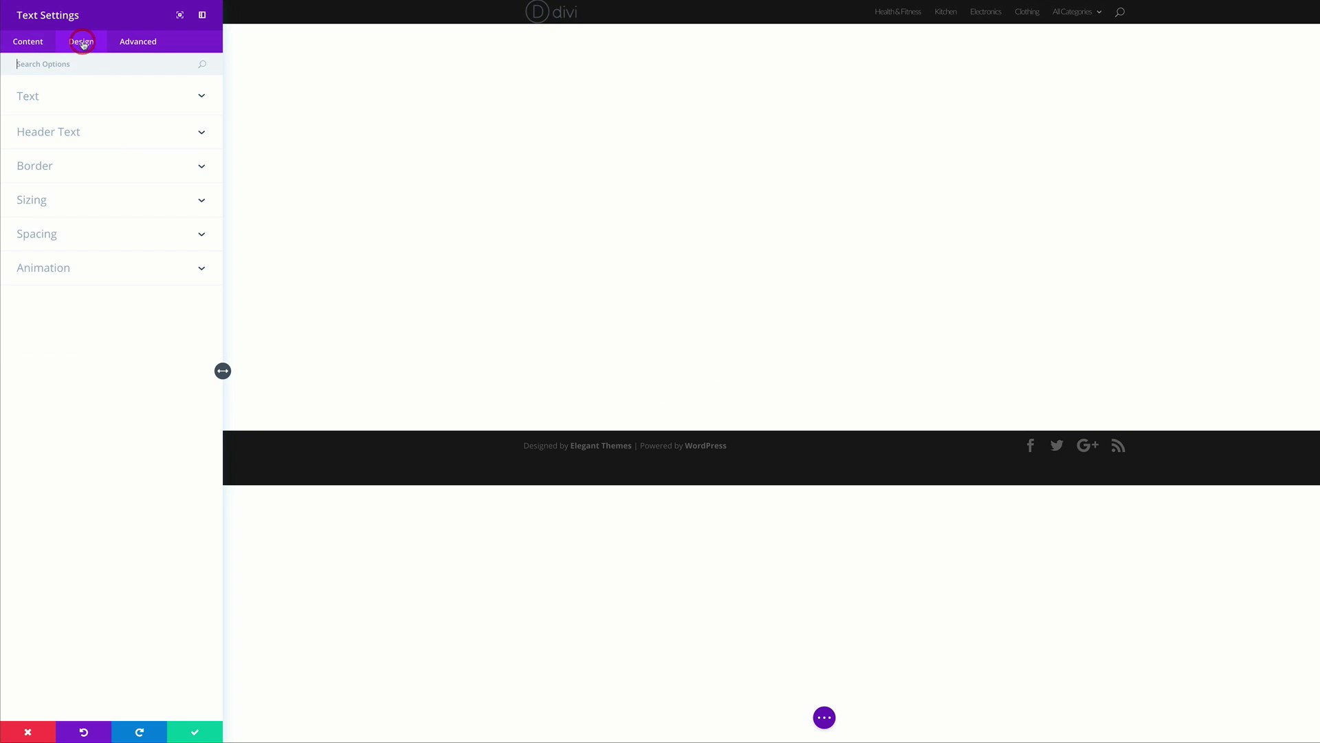
{"action": "left_click", "coordinate": [28, 97]}
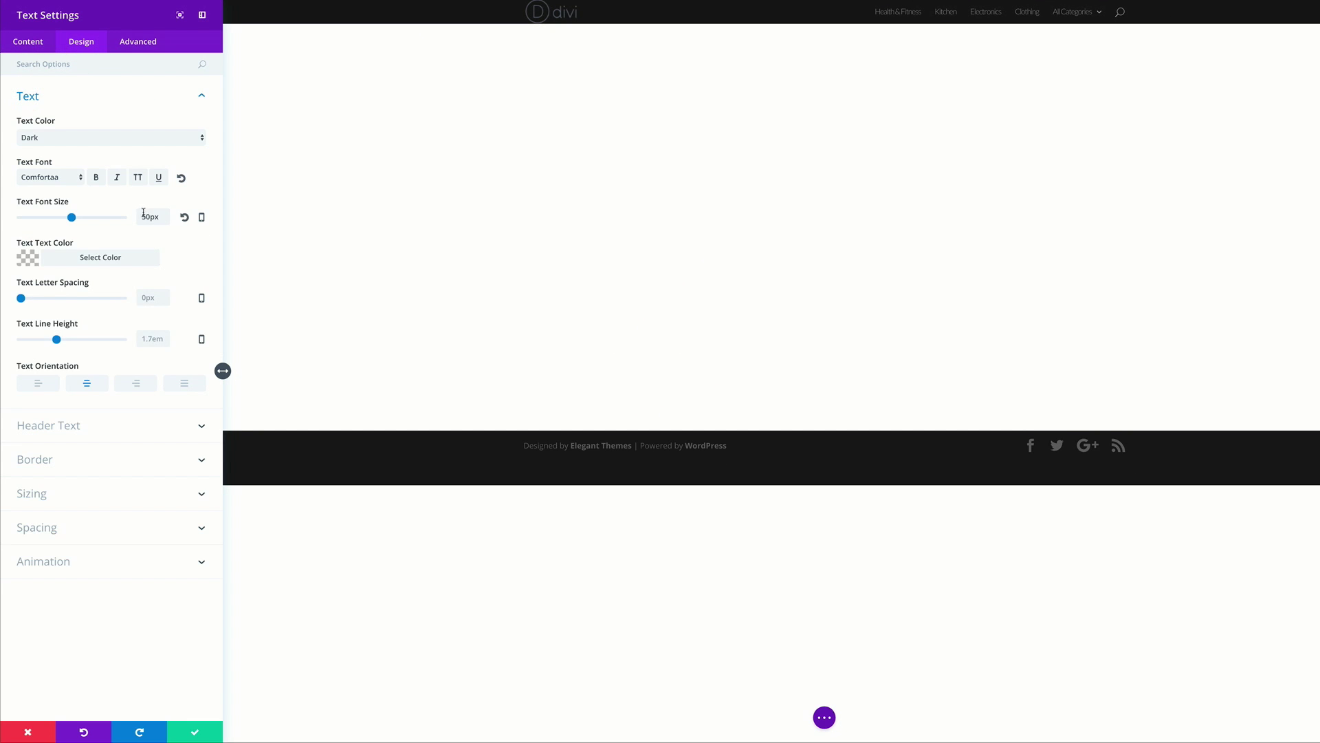
{"action": "left_click_drag", "start_coordinate": [149, 216], "coordinate": [130, 215]}
{"action": "type", "text": "16"}
{"action": "left_click", "coordinate": [94, 387]}
{"action": "left_click", "coordinate": [196, 731]}
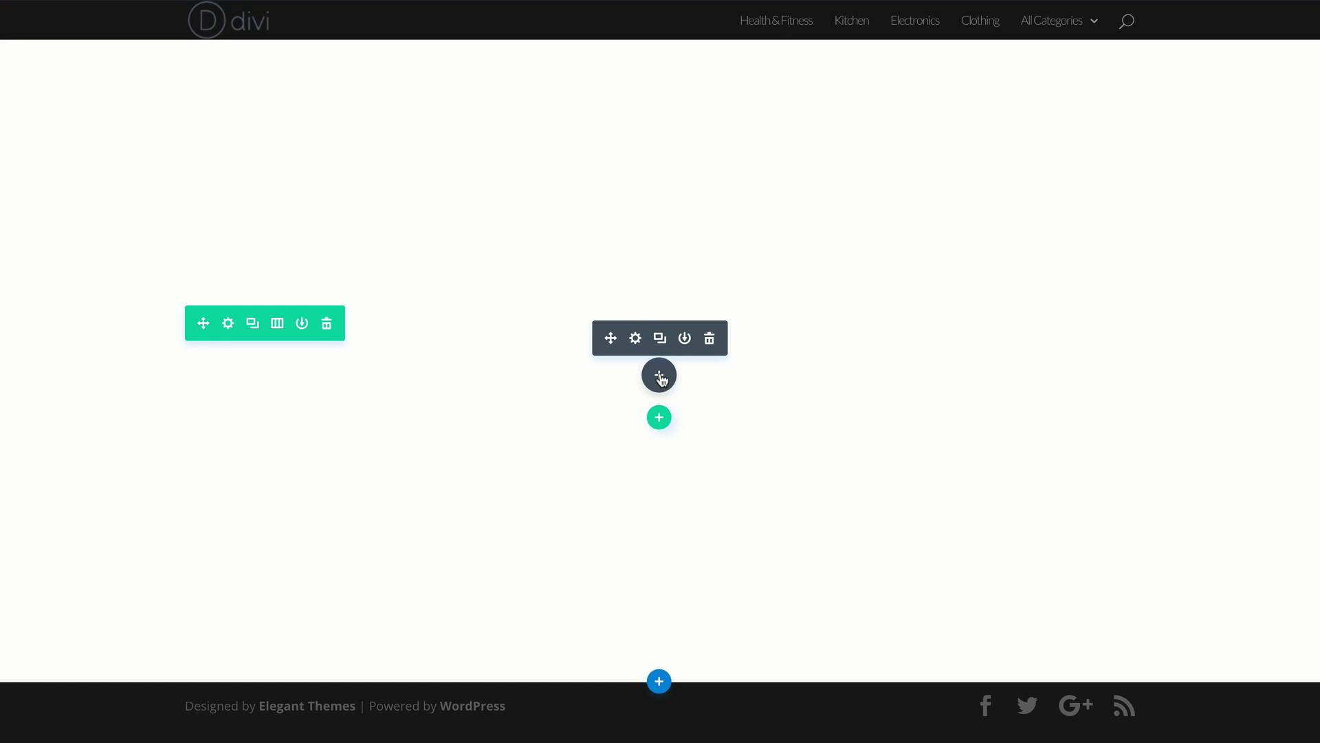
Add a Button module to the row and set its alignment to centre
{"action": "left_click", "coordinate": [658, 377]}
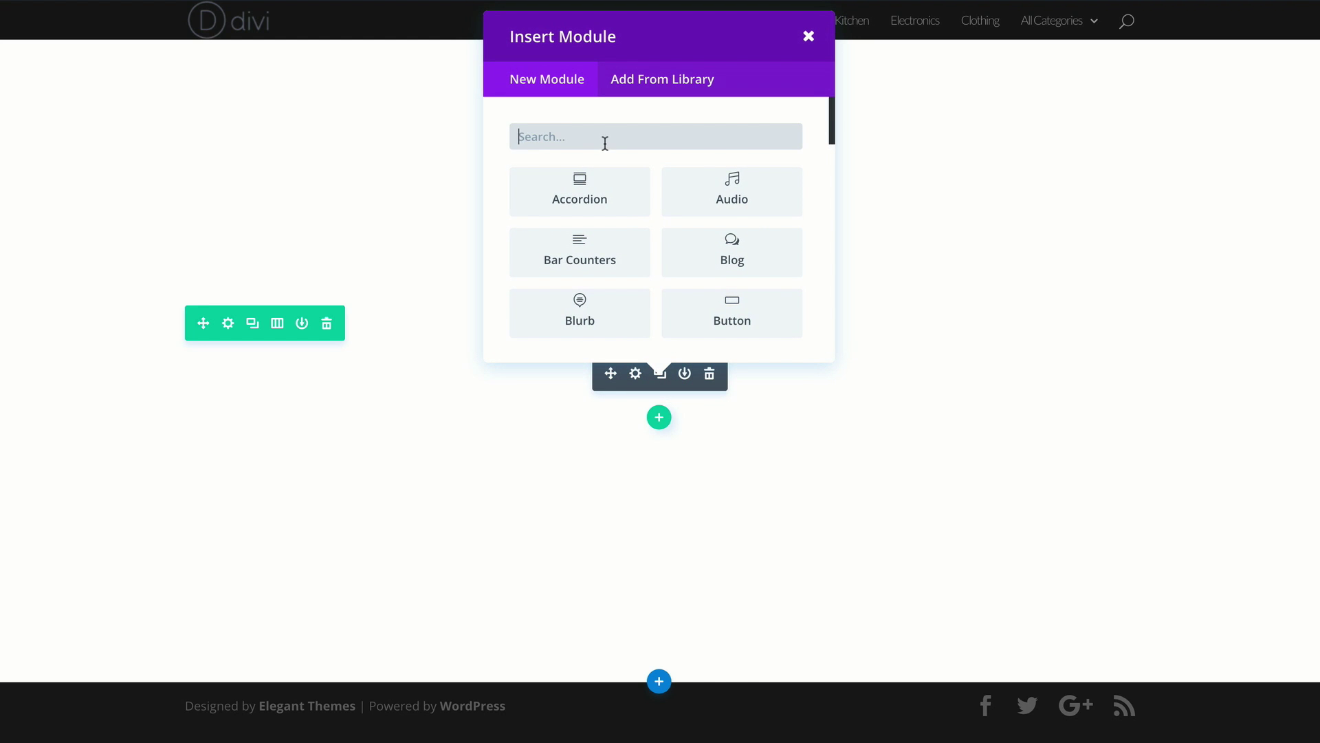
{"action": "type", "text": "butt"}
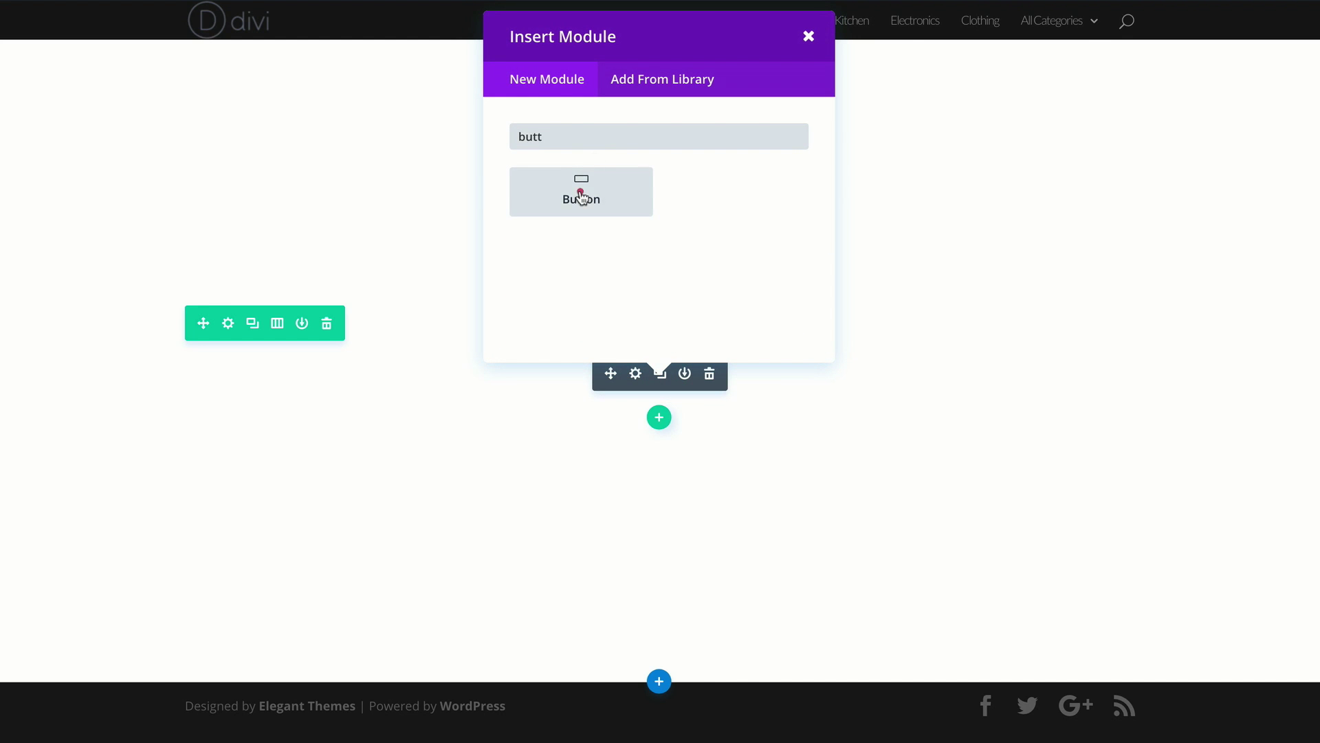
{"action": "left_click", "coordinate": [577, 195]}
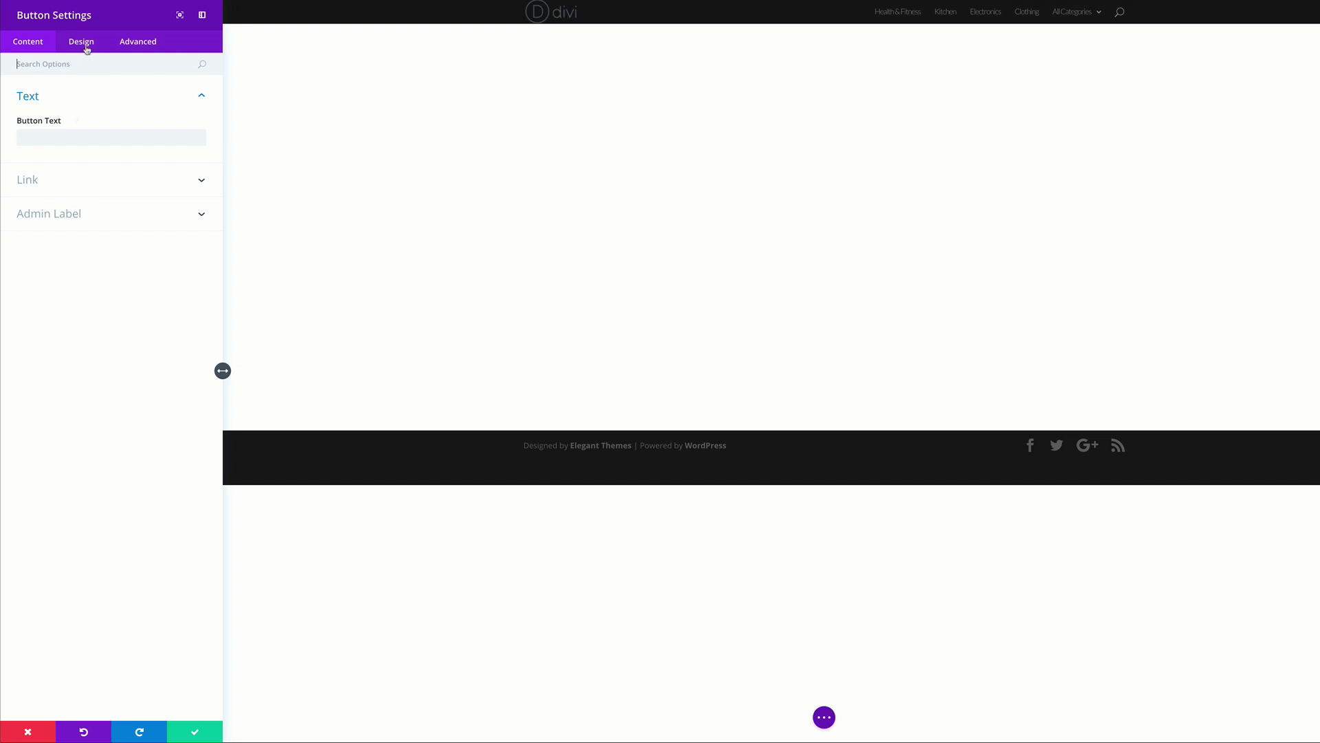
{"action": "left_click", "coordinate": [81, 43]}
{"action": "left_click", "coordinate": [64, 96]}
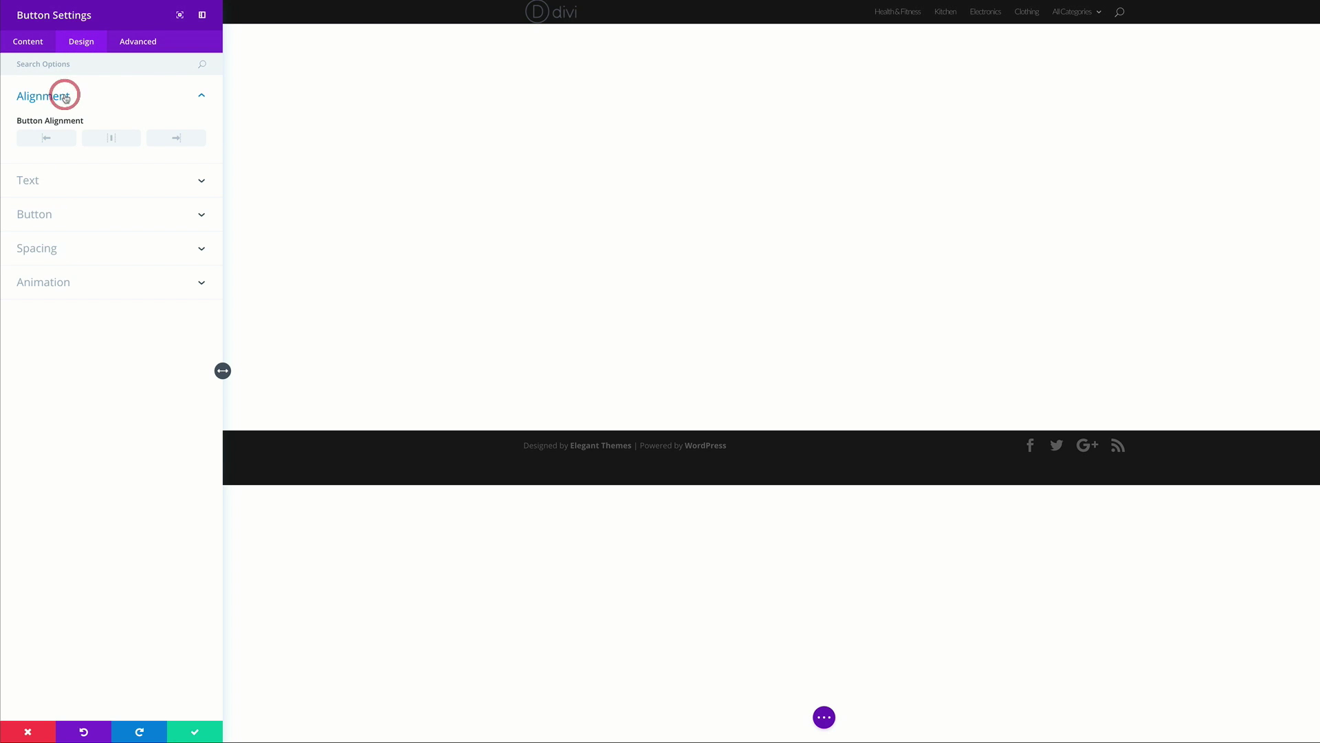
{"action": "left_click", "coordinate": [117, 139]}
{"action": "left_click", "coordinate": [58, 186]}
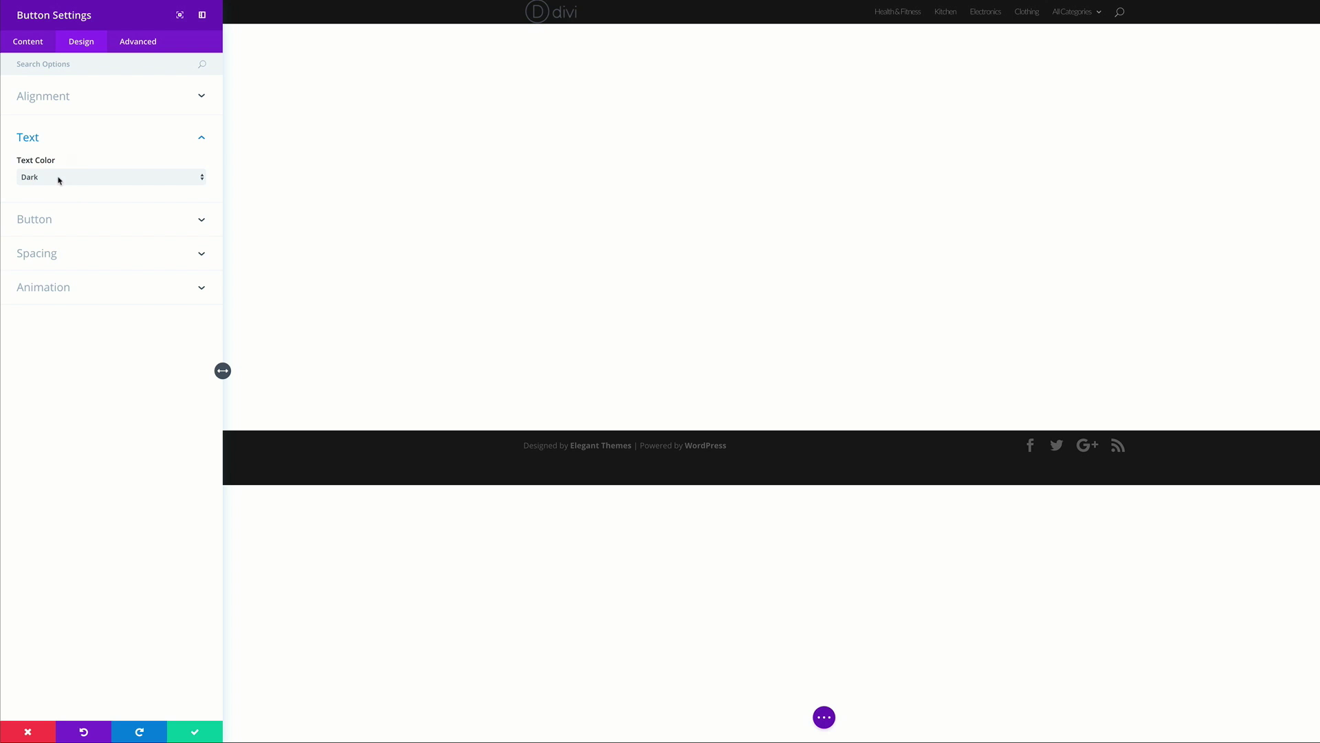
Set the button's text to "Learn more" and its URL to "#"
{"action": "left_click", "coordinate": [33, 44]}
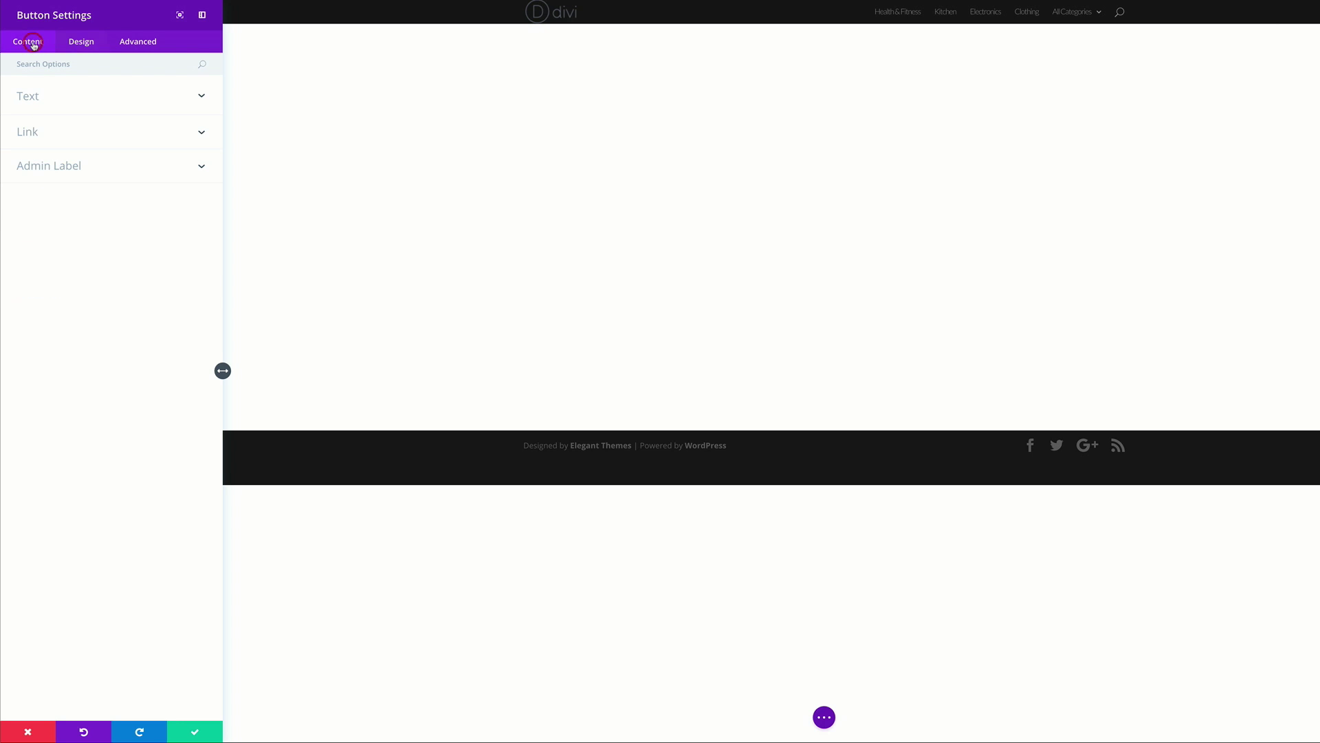
{"action": "left_click", "coordinate": [48, 97]}
{"action": "left_click", "coordinate": [43, 136]}
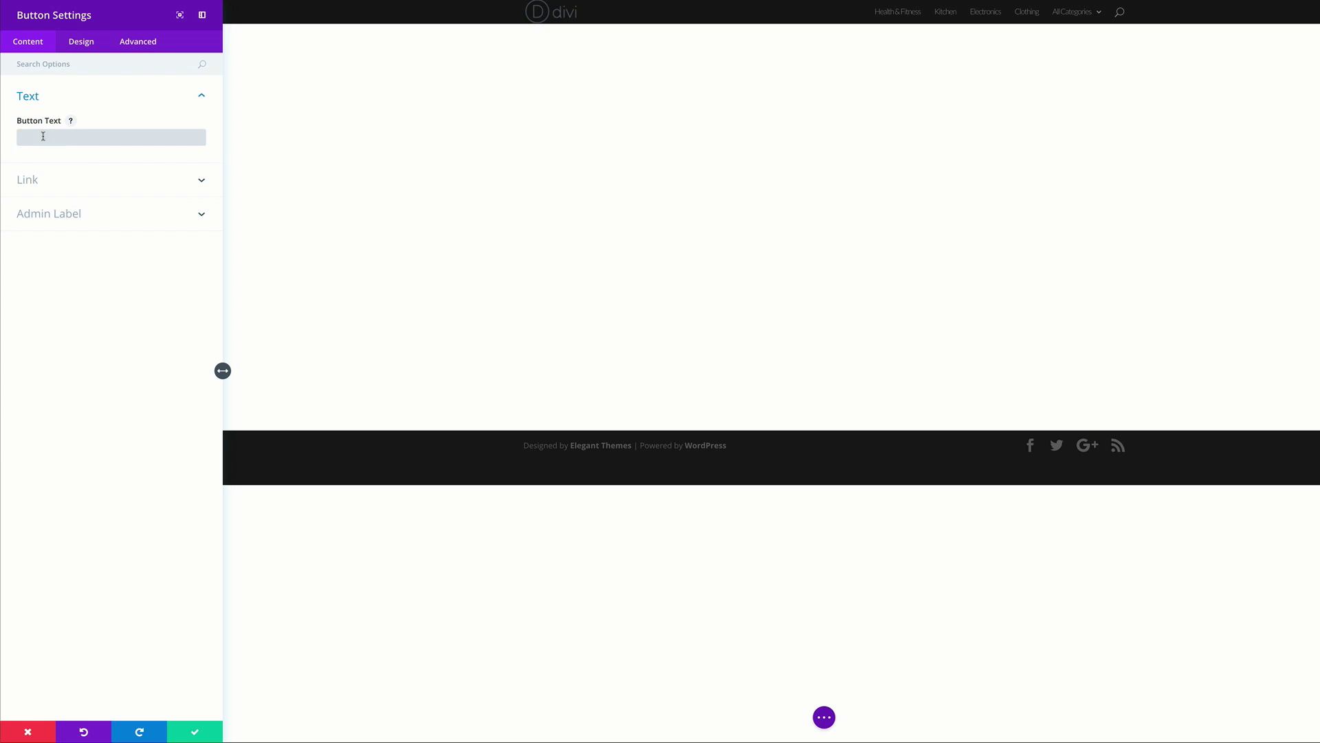
{"action": "type", "text": "Lera"}
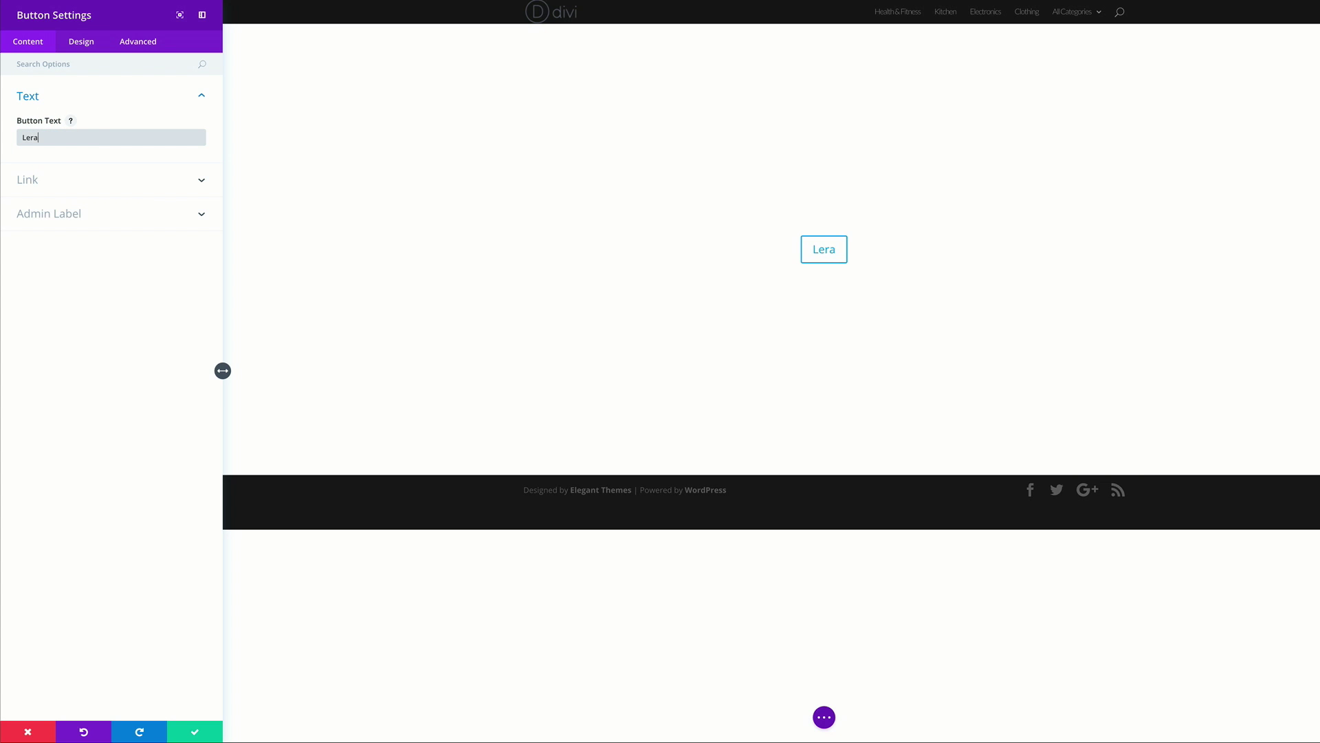
{"action": "type", "text": "n"}
{"action": "key", "text": "BackSpace"}
{"action": "key", "text": "BackSpace"}
{"action": "key", "text": "BackSpace"}
{"action": "type", "text": "arn more"}
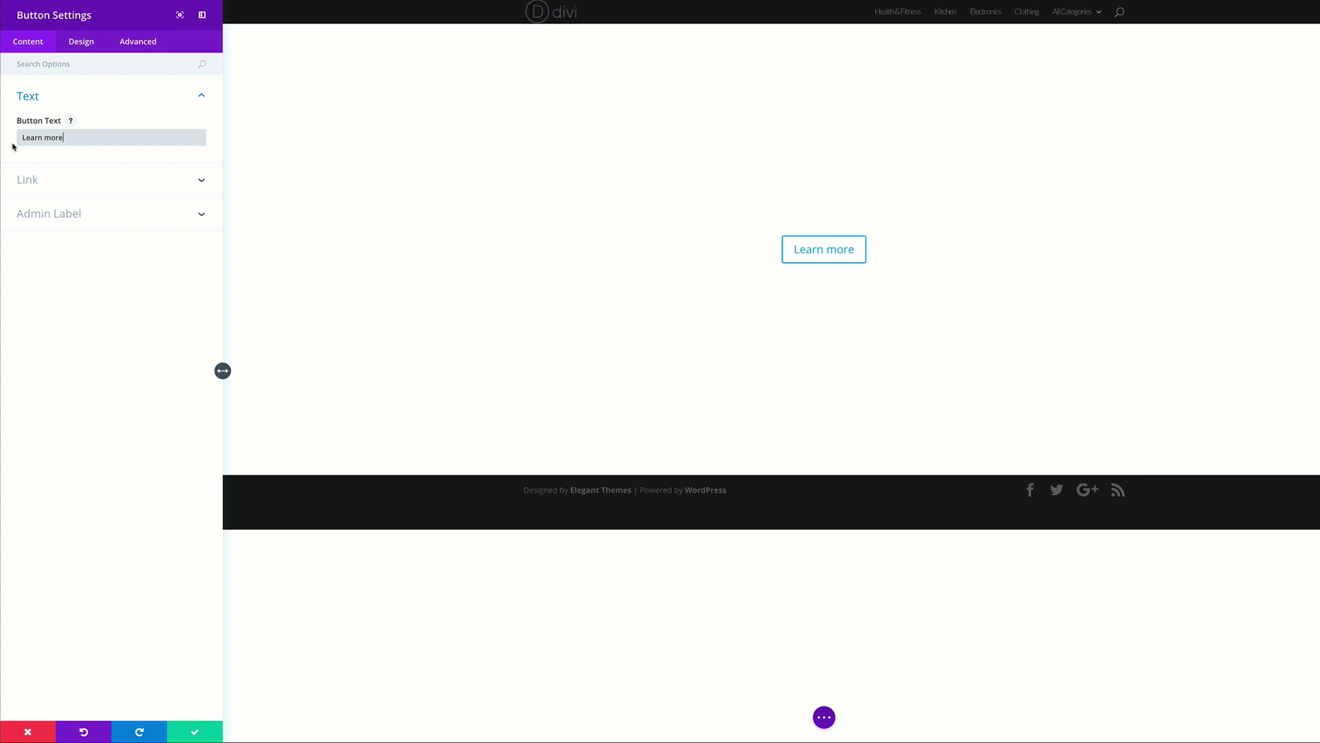
{"action": "left_click", "coordinate": [26, 179]}
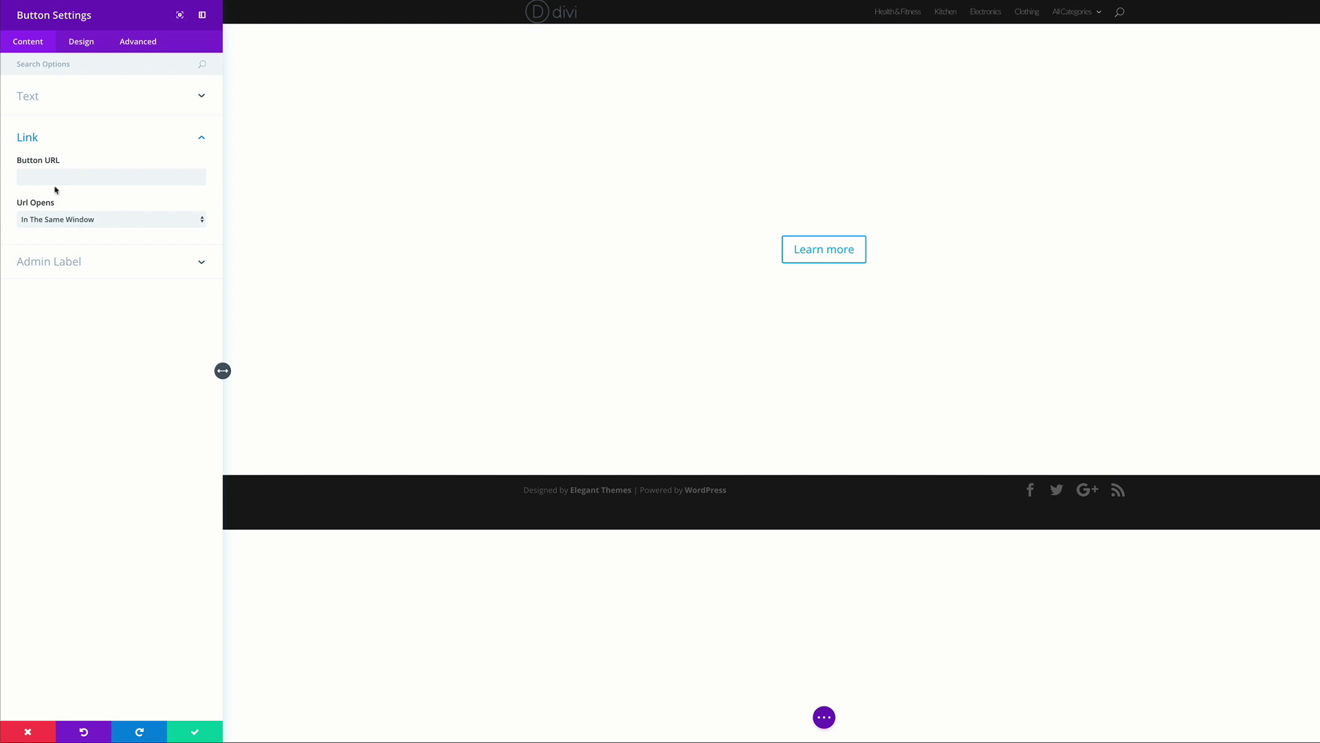
{"action": "left_click", "coordinate": [52, 177]}
{"action": "type", "text": "#"}
Enable custom styles for the button and give it a blue-to-green linear gradient background with a direction of 162deg
{"action": "left_click", "coordinate": [83, 42]}
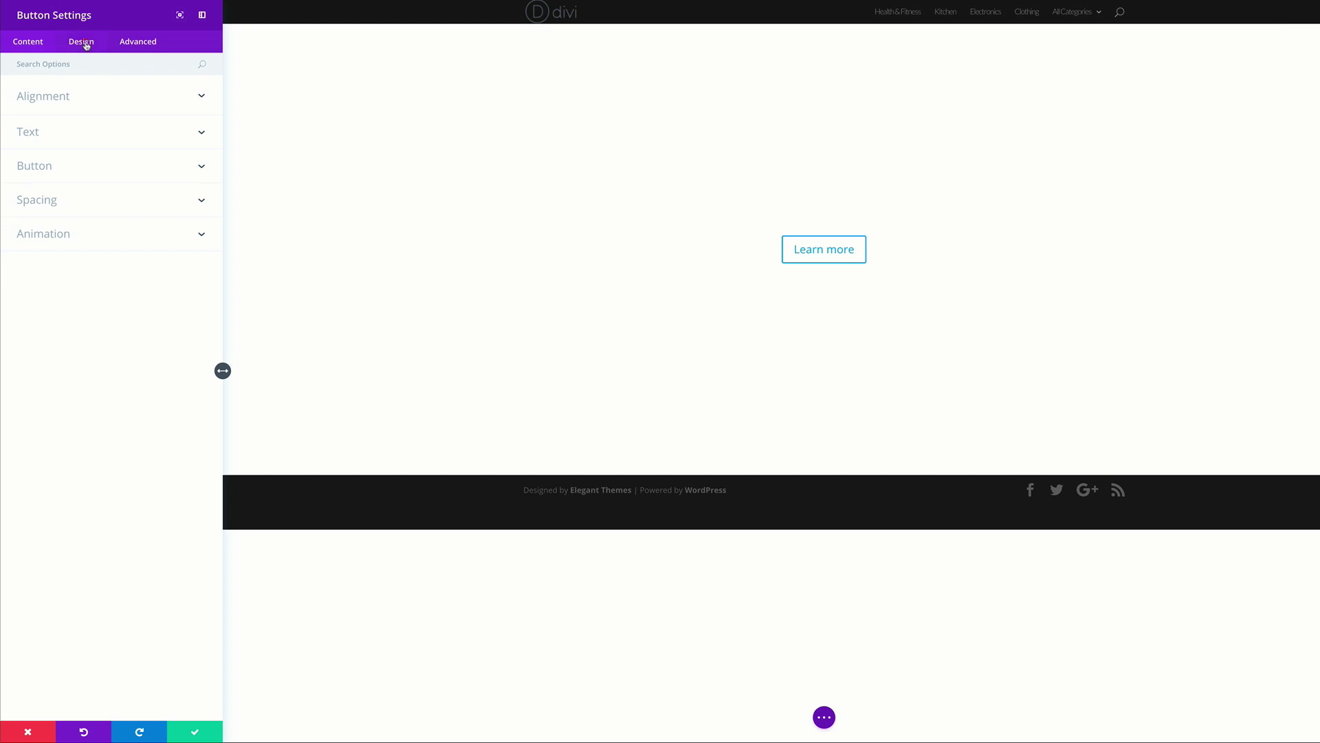
{"action": "left_click", "coordinate": [50, 167]}
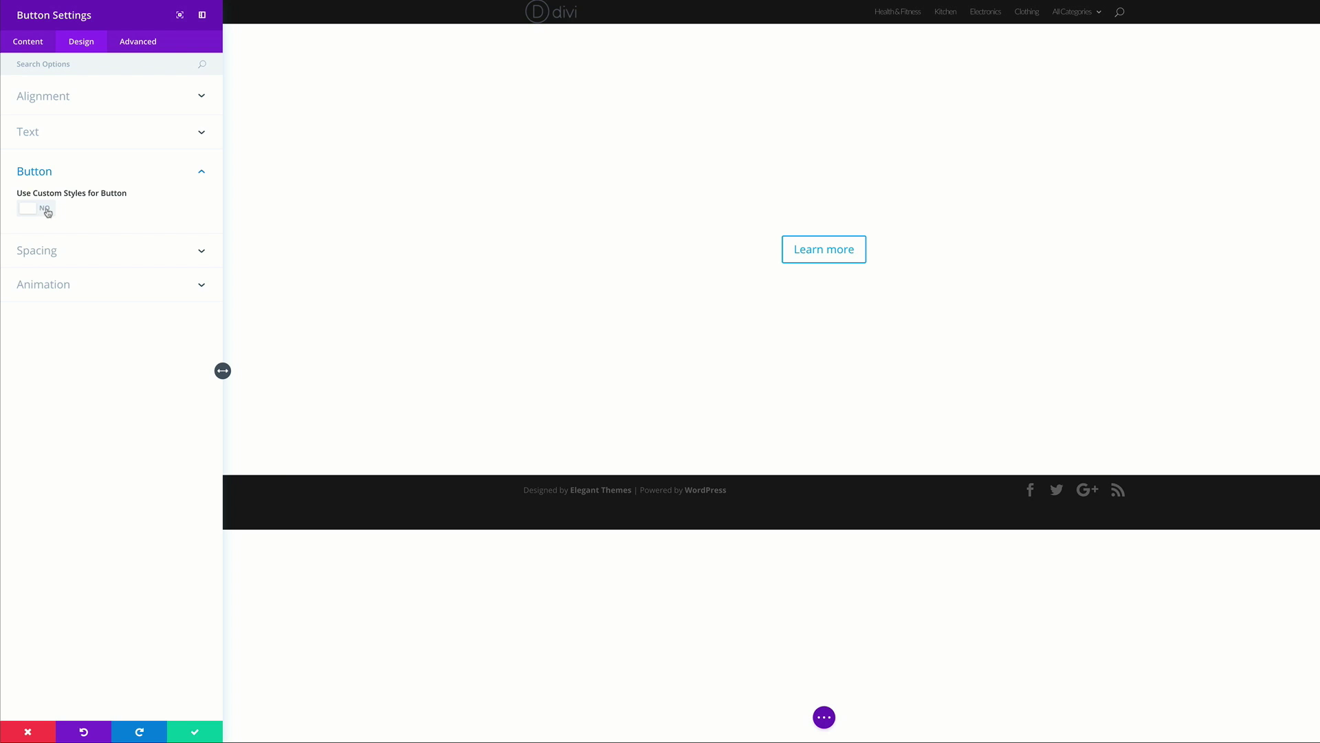
{"action": "left_click", "coordinate": [50, 211]}
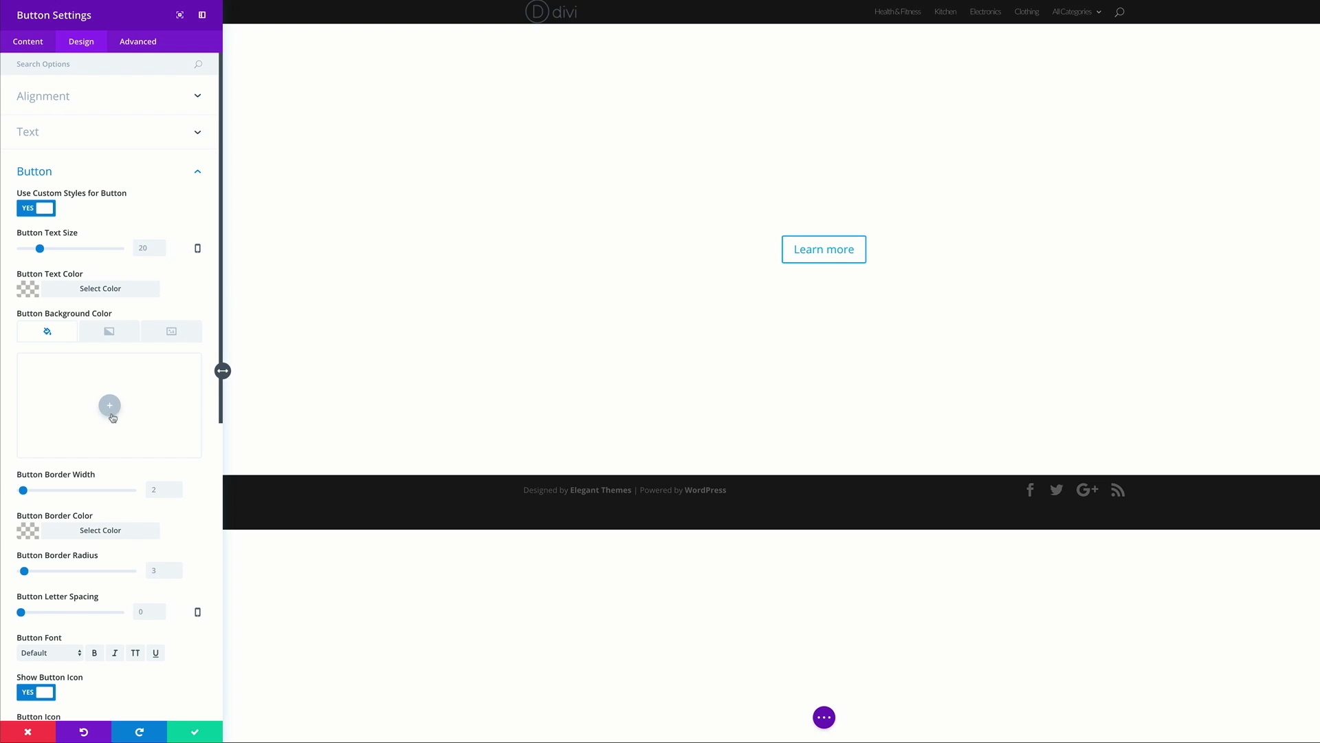
{"action": "left_click", "coordinate": [110, 333]}
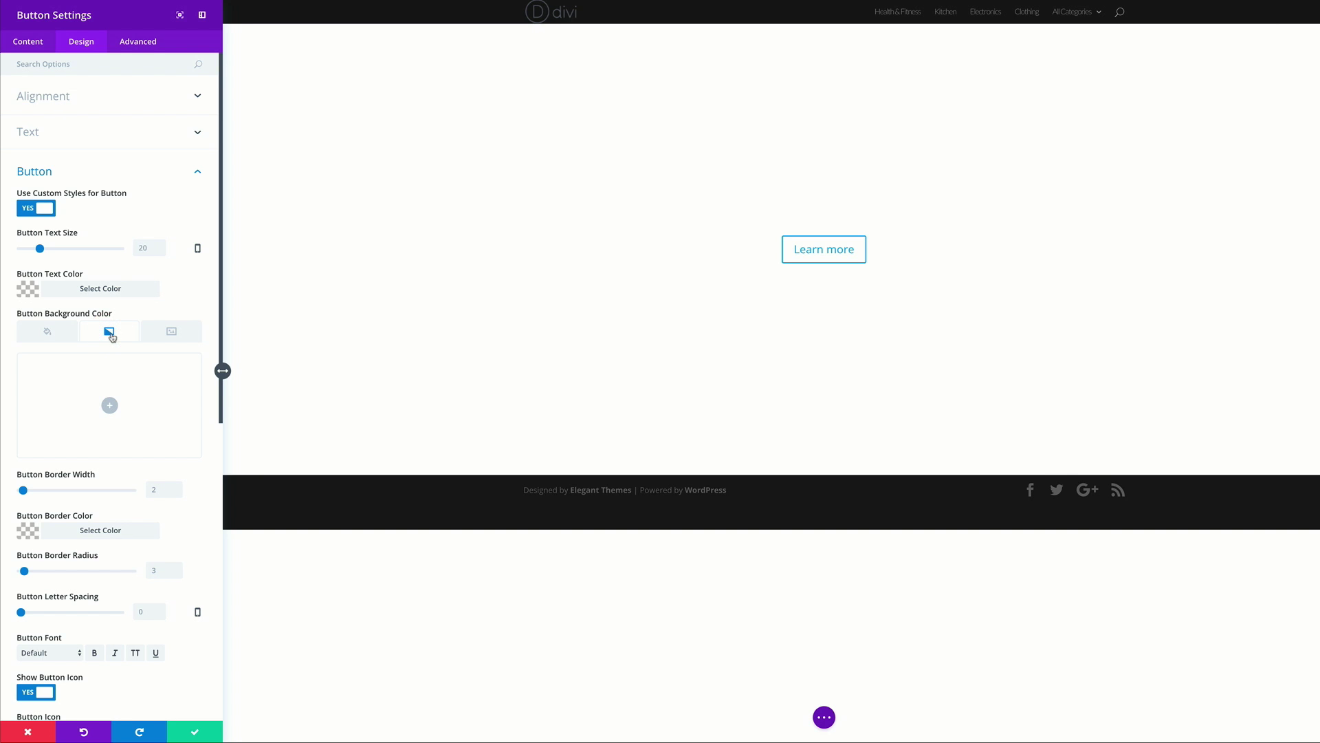
{"action": "left_click", "coordinate": [112, 404]}
{"action": "left_click", "coordinate": [27, 477]}
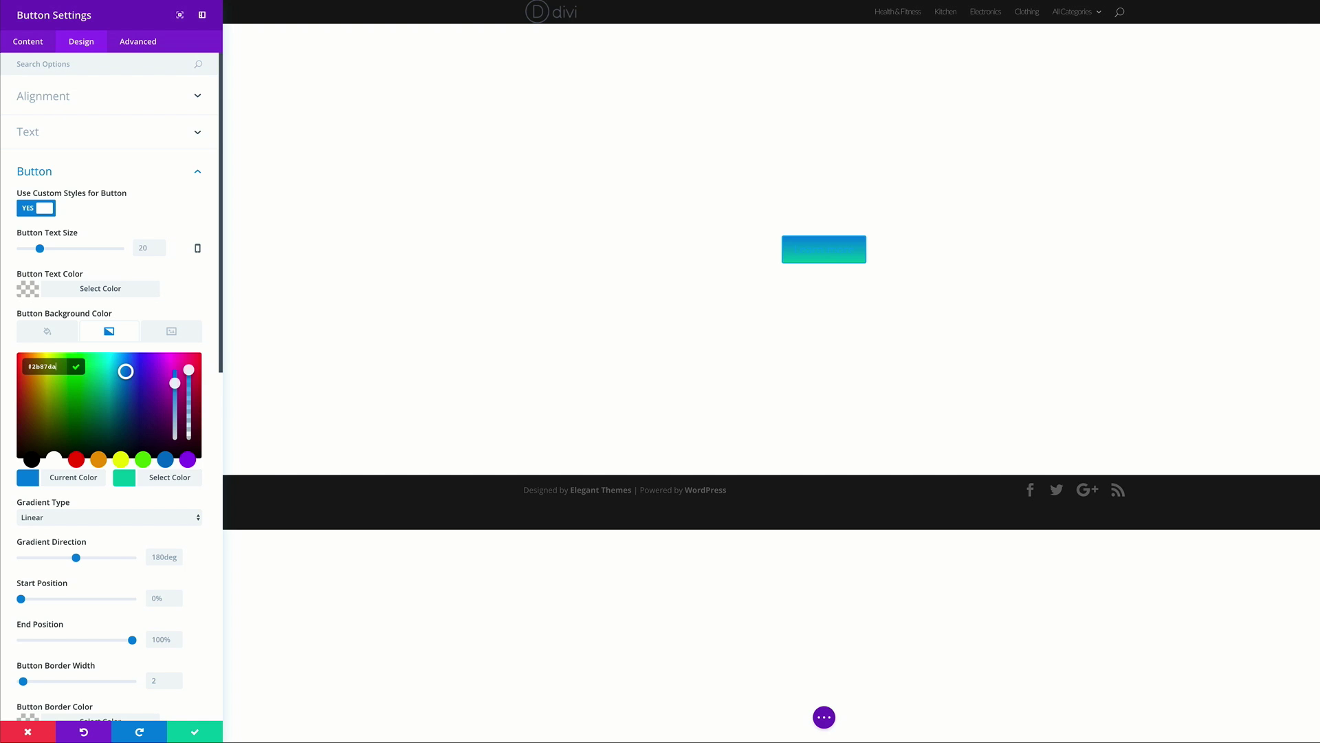
{"action": "left_click", "coordinate": [124, 477]}
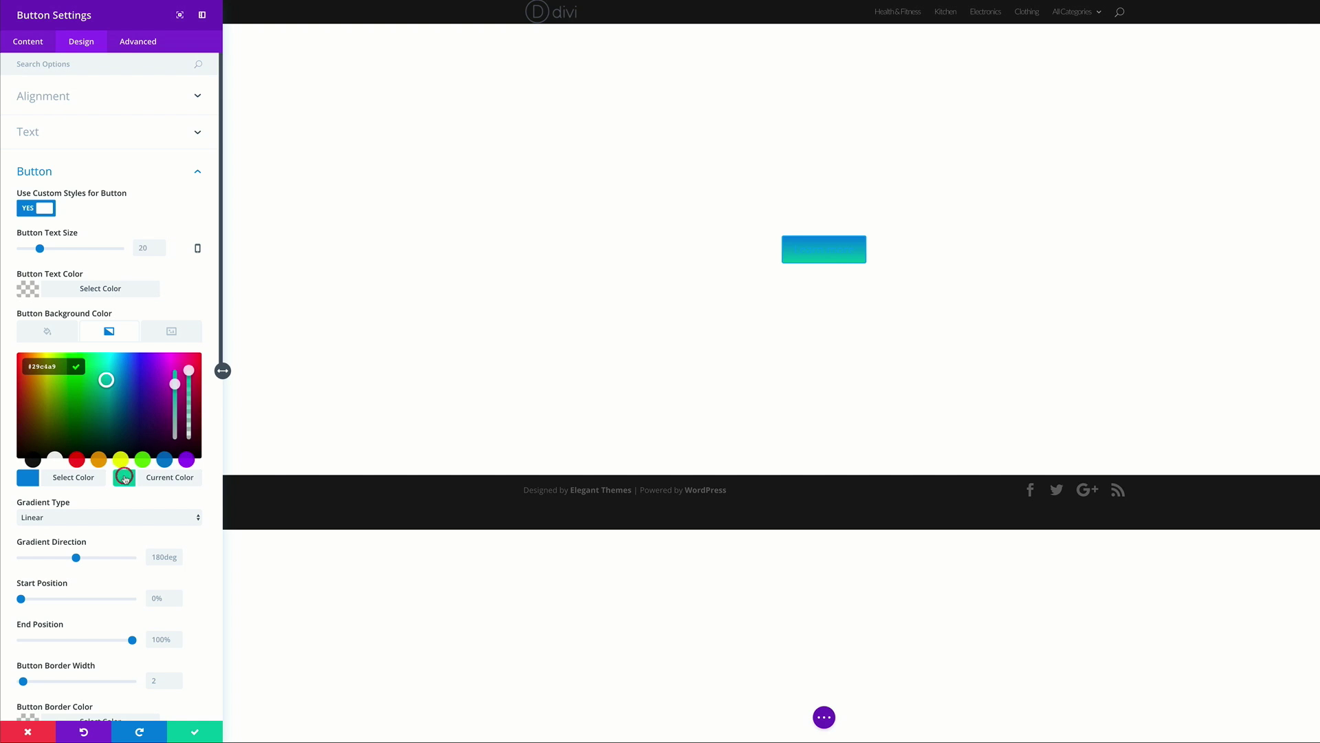
{"action": "left_click", "coordinate": [149, 557]}
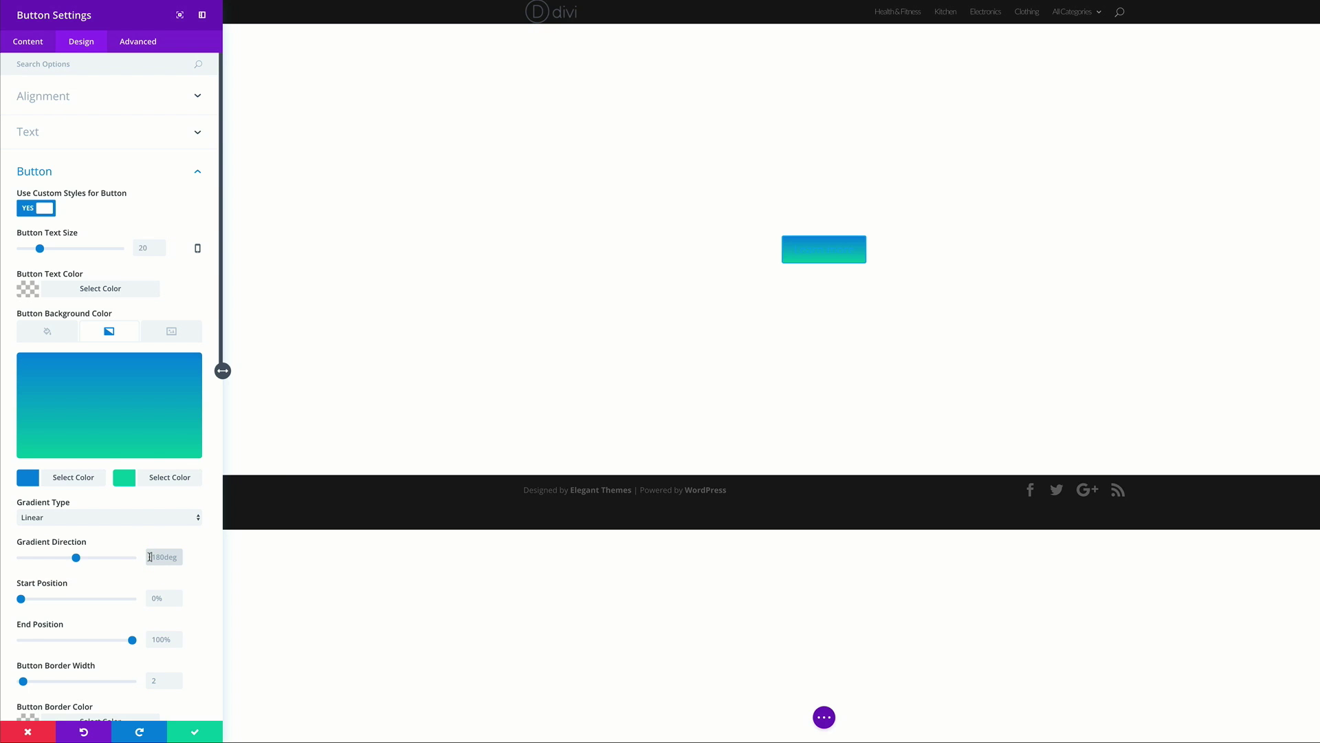
{"action": "type", "text": "162deg"}
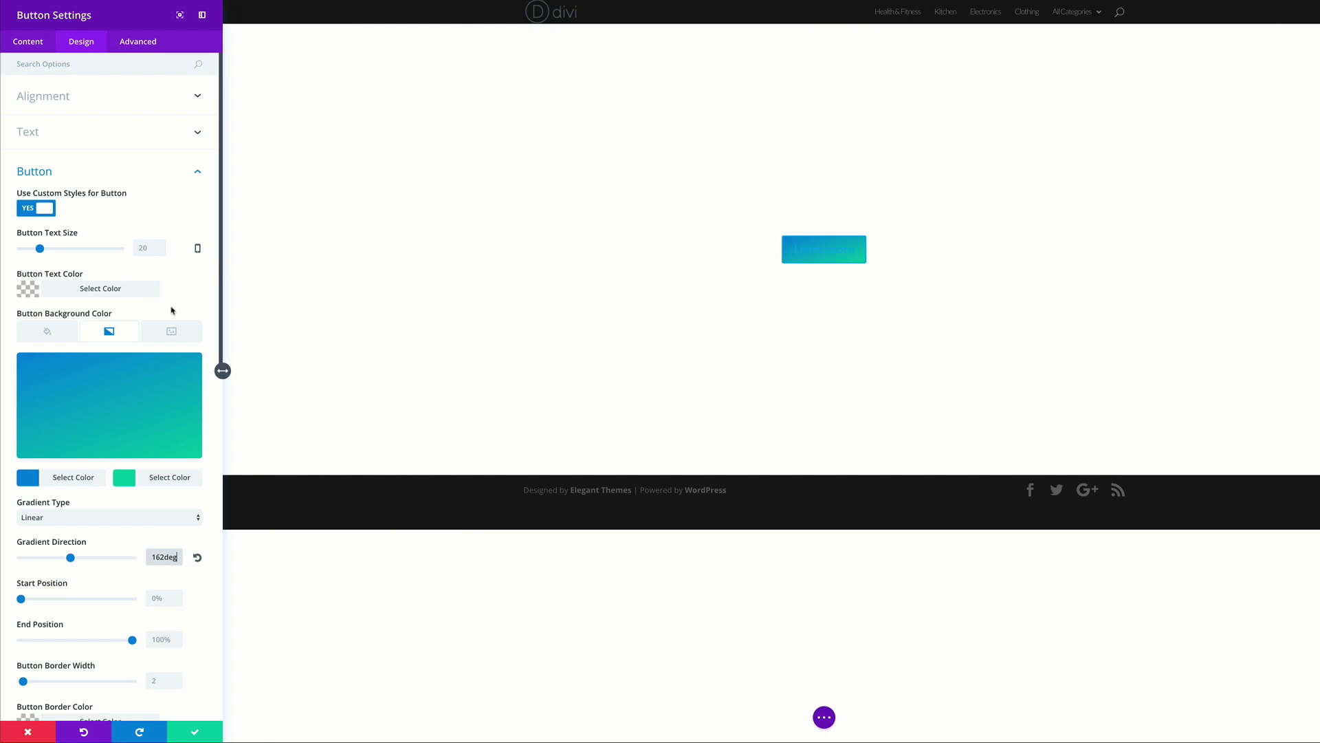
Set the Button module's text colour to Light
{"action": "left_click", "coordinate": [39, 134]}
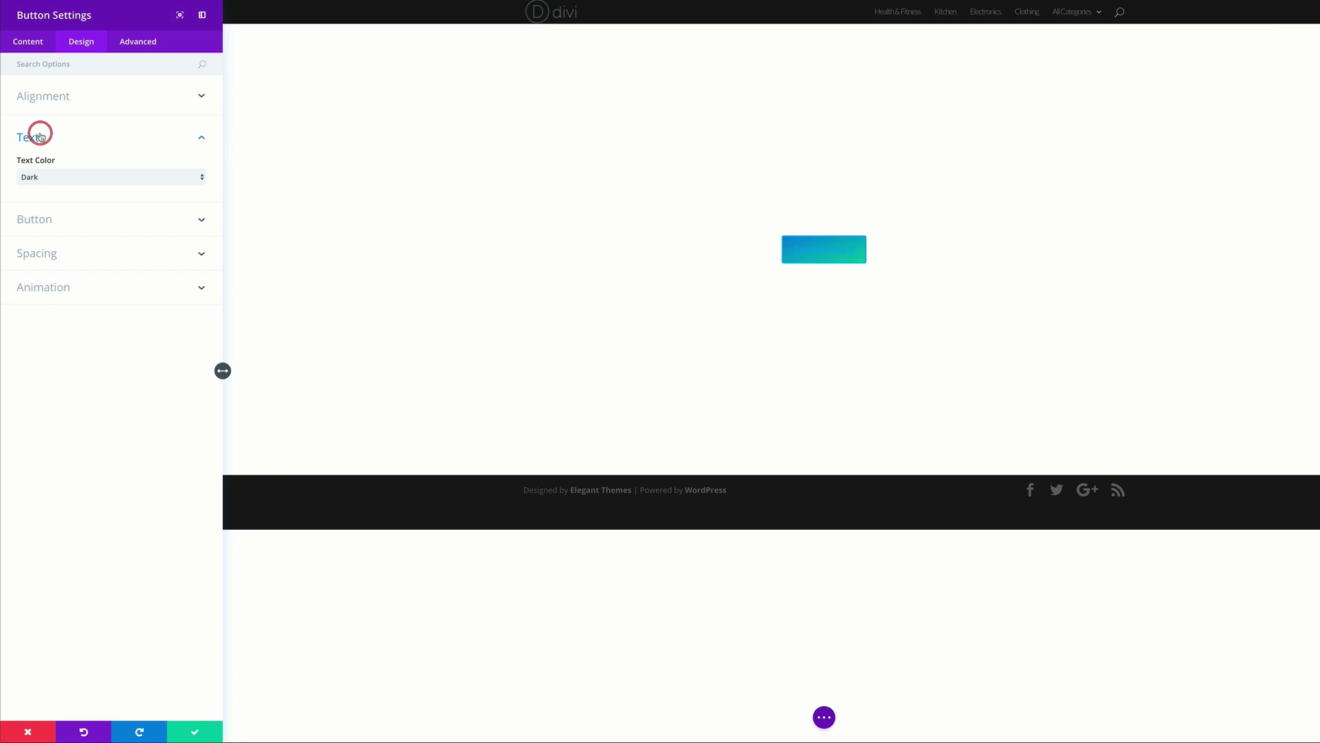
{"action": "left_click", "coordinate": [59, 178]}
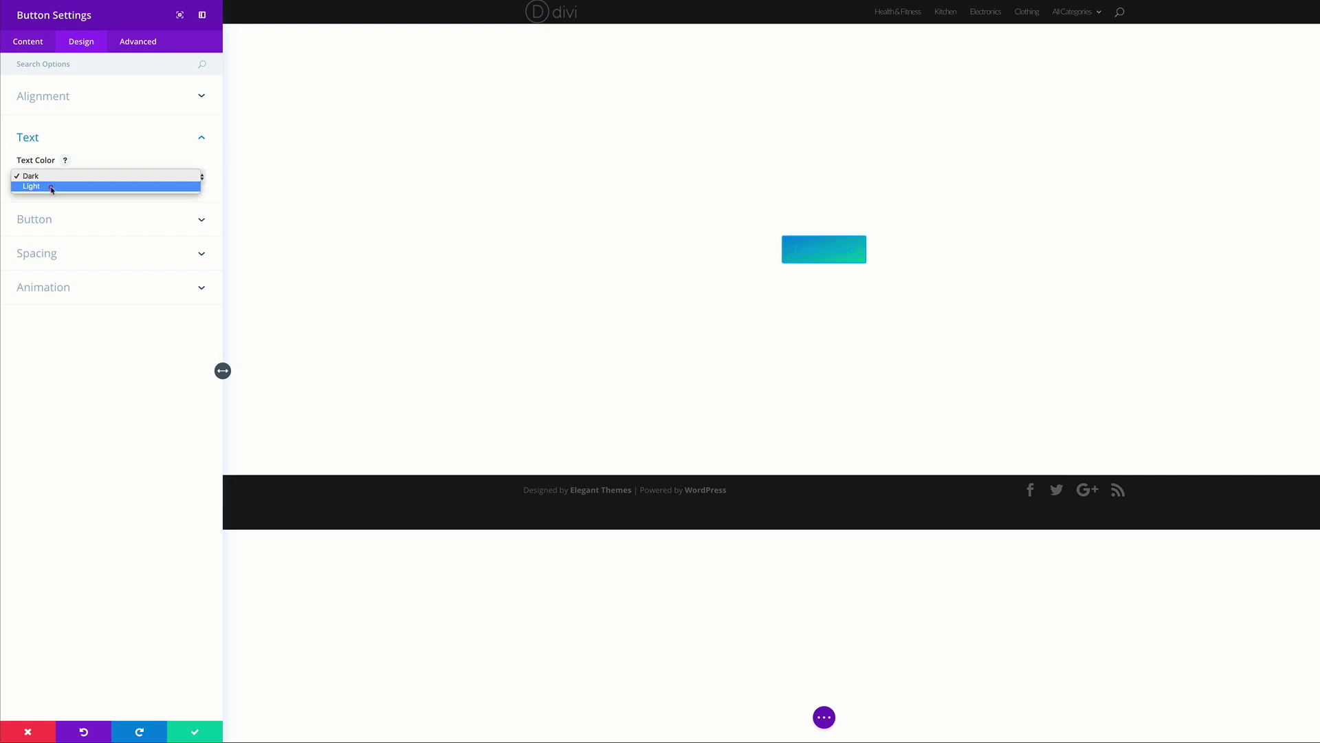
{"action": "left_click", "coordinate": [51, 187]}
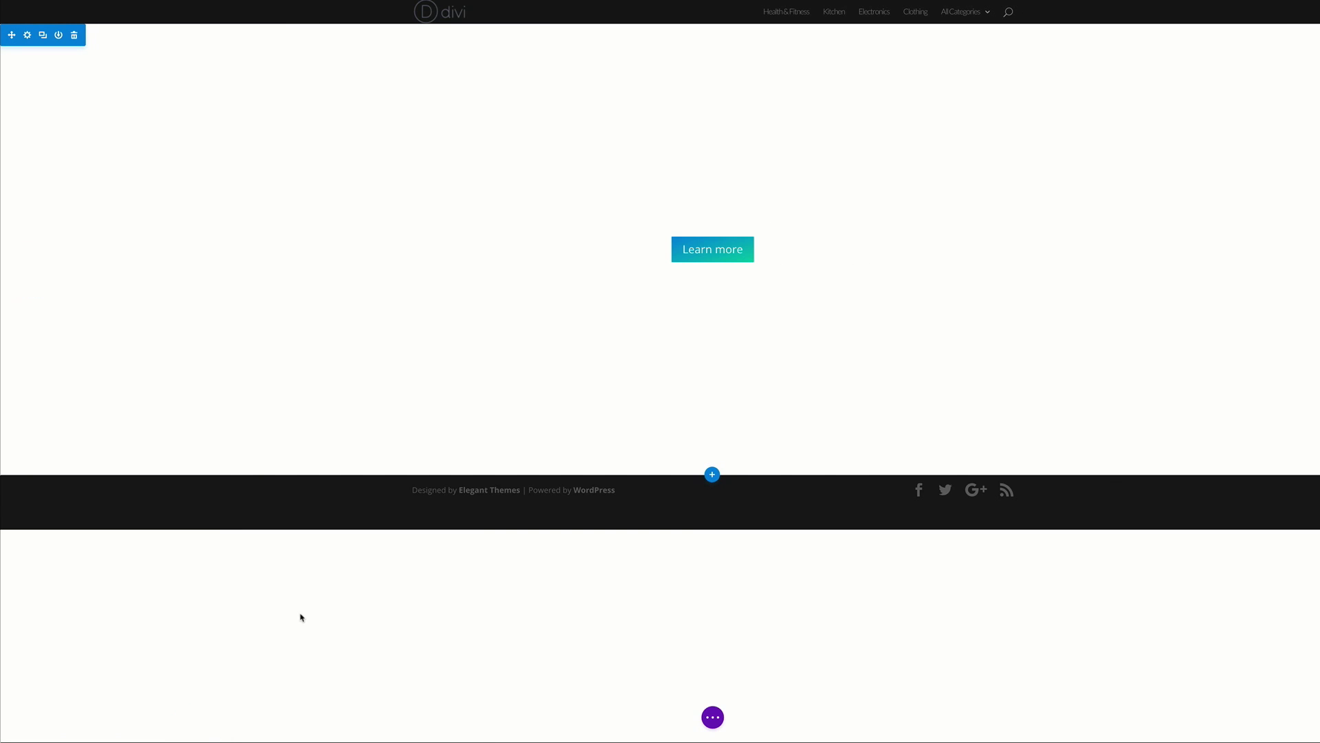
Fill the heading Text module with "Lorem ipsum dolor sit amet" and save the module
{"action": "mouse_move", "coordinate": [651, 305]}
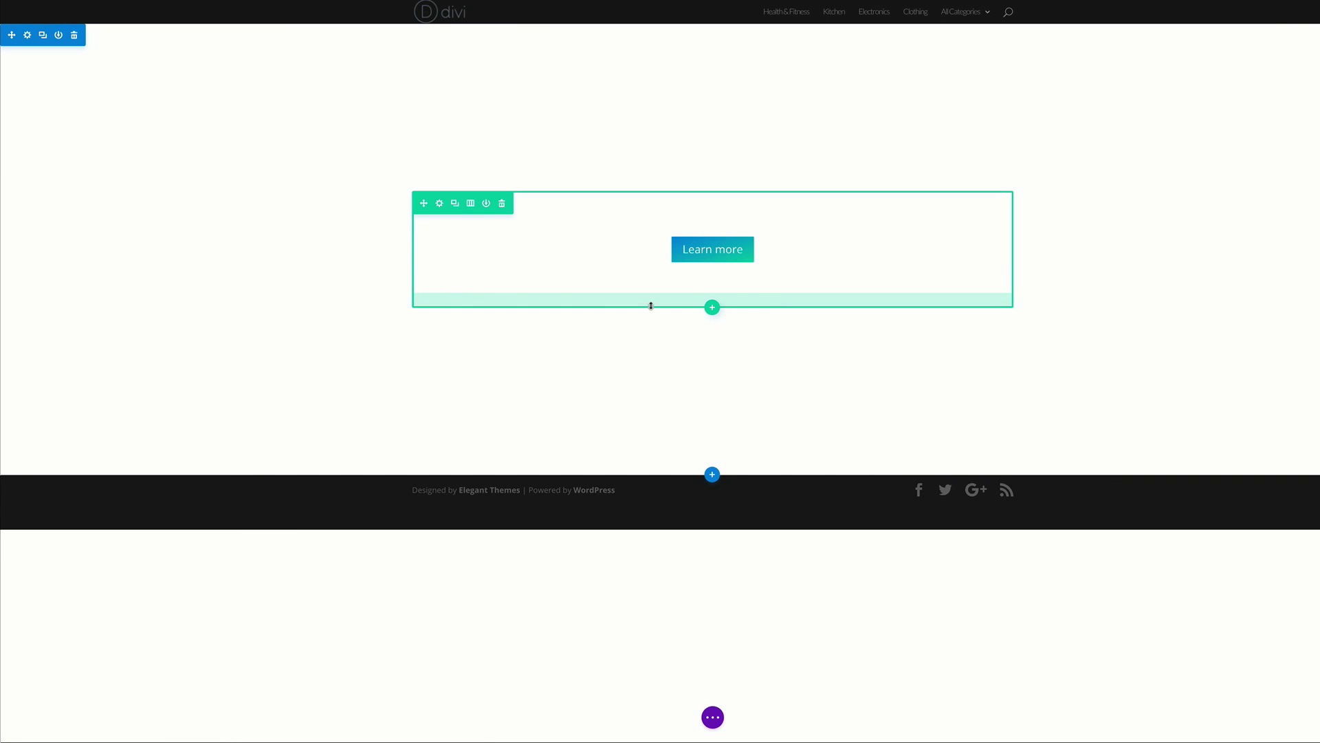
{"action": "mouse_move", "coordinate": [709, 227]}
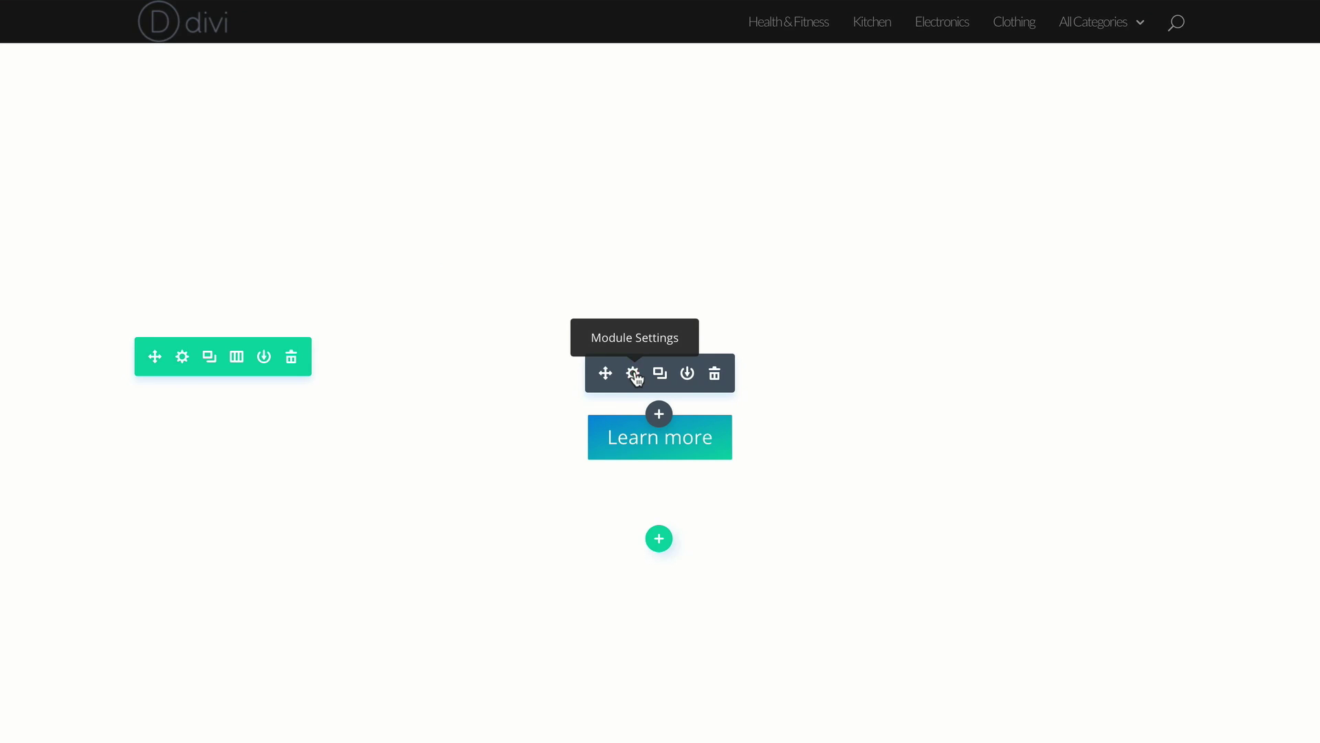
{"action": "left_click", "coordinate": [634, 375]}
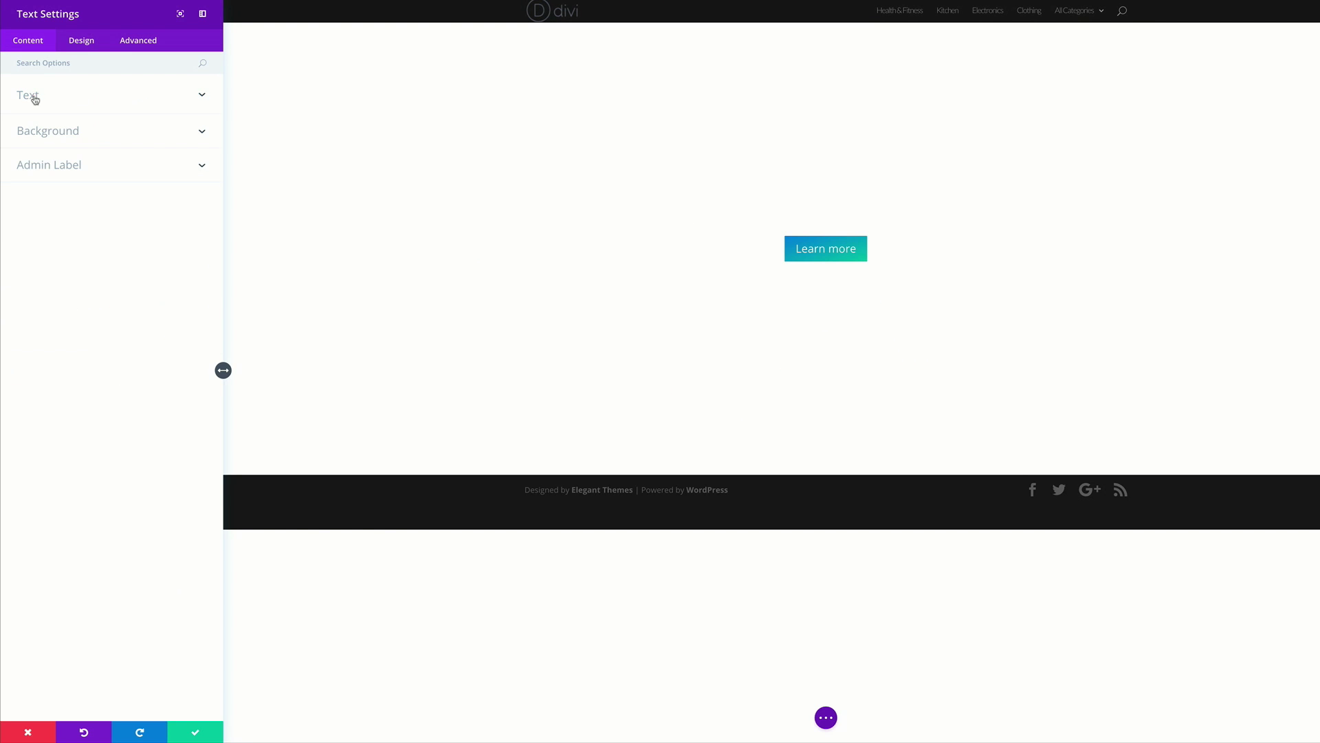
{"action": "left_click", "coordinate": [30, 96]}
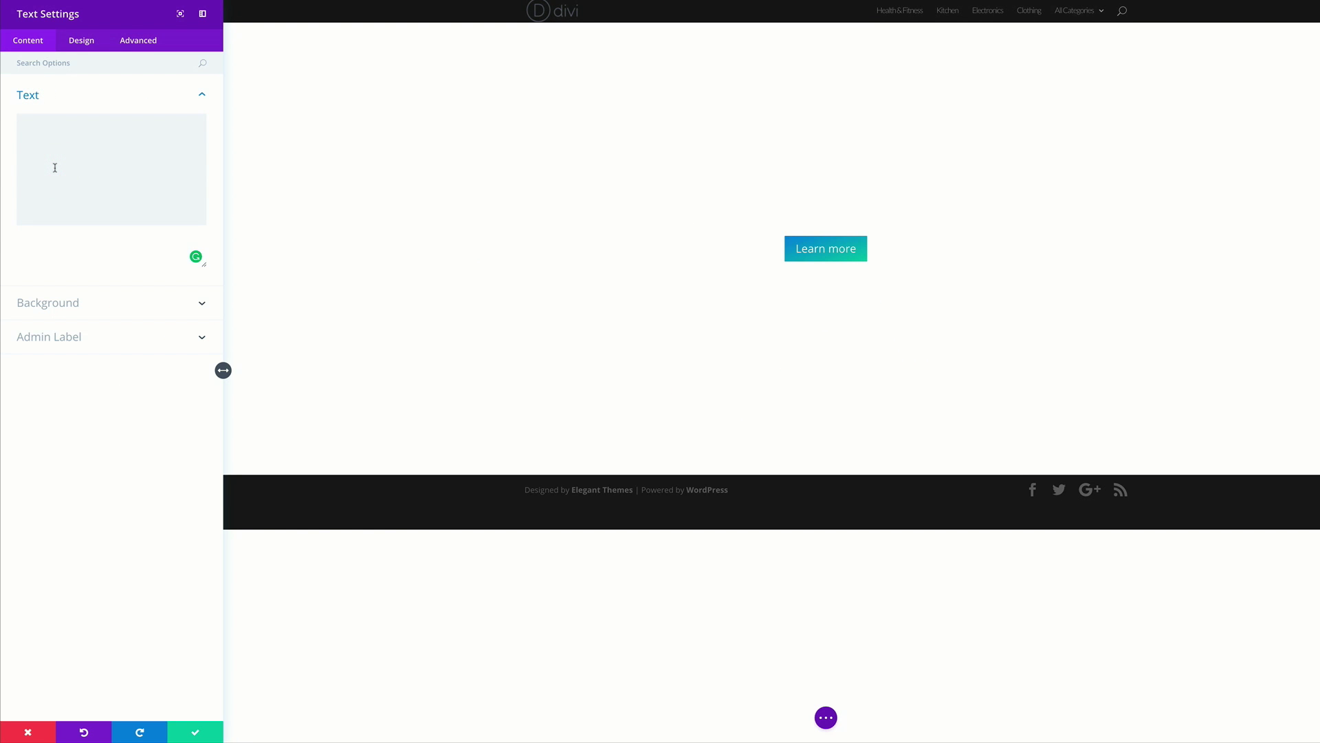
{"action": "type", "text": "Lorem ipsum dolor sit amet, consectetuer adipiscing elit. Donec odio. Quisque volutpat mattis eros. Nullam malesuada erat ut turpis. Suspendisse urna nibh, viverra non, semper suscipit, posuere a, pede."}
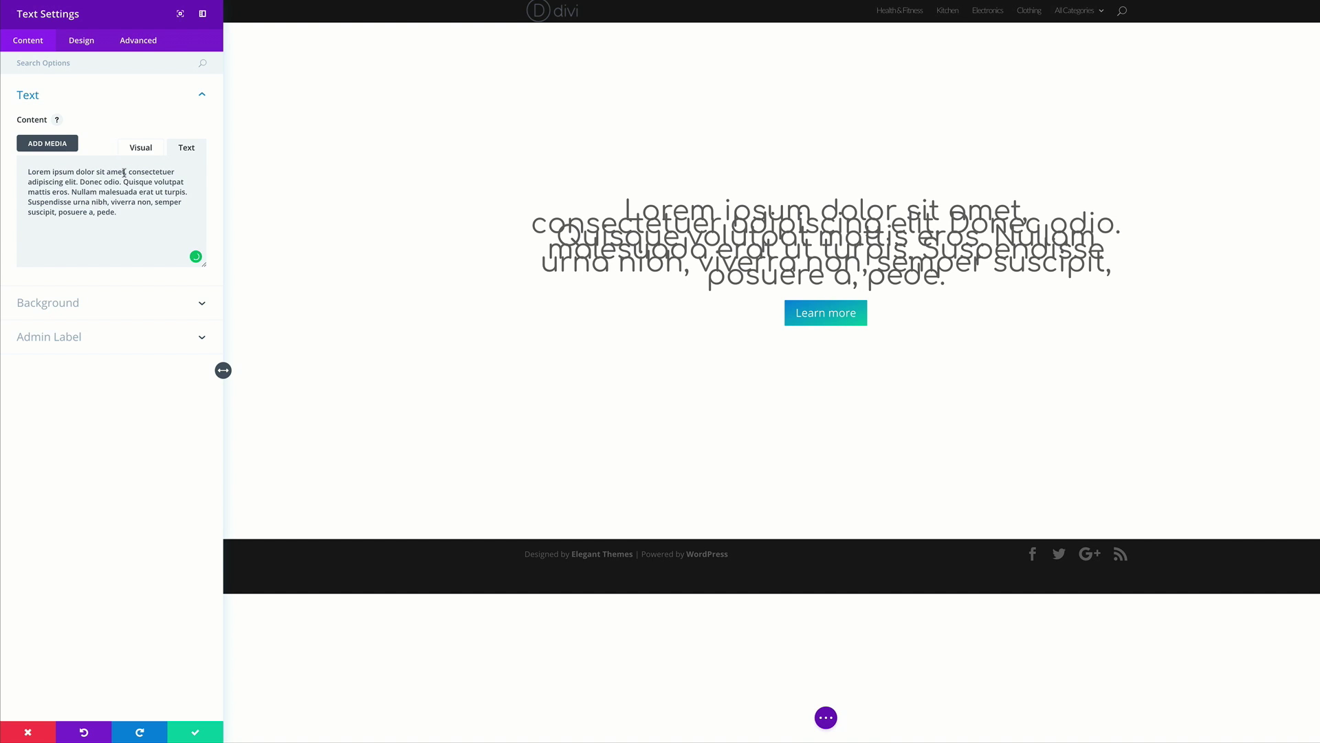
{"action": "left_click_drag", "start_coordinate": [125, 173], "coordinate": [194, 224]}
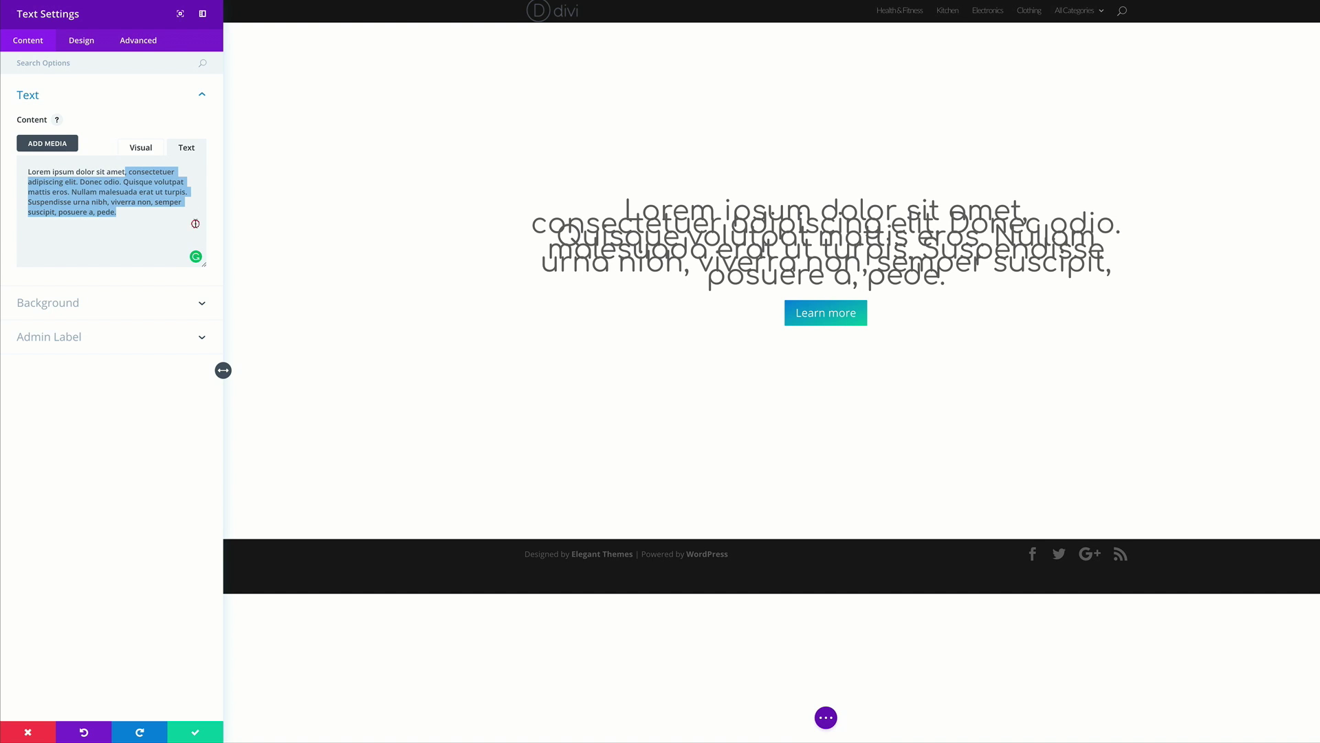
{"action": "key", "text": "BackSpace"}
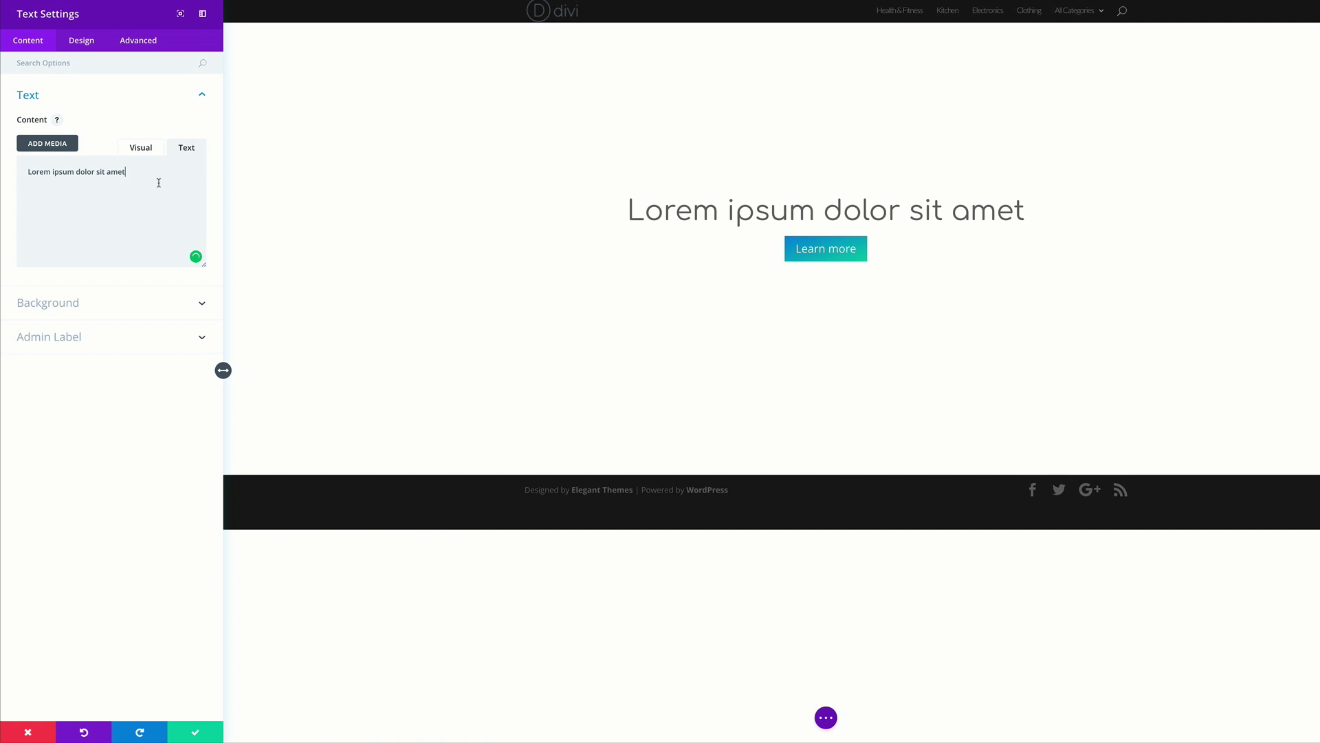
{"action": "left_click", "coordinate": [196, 734]}
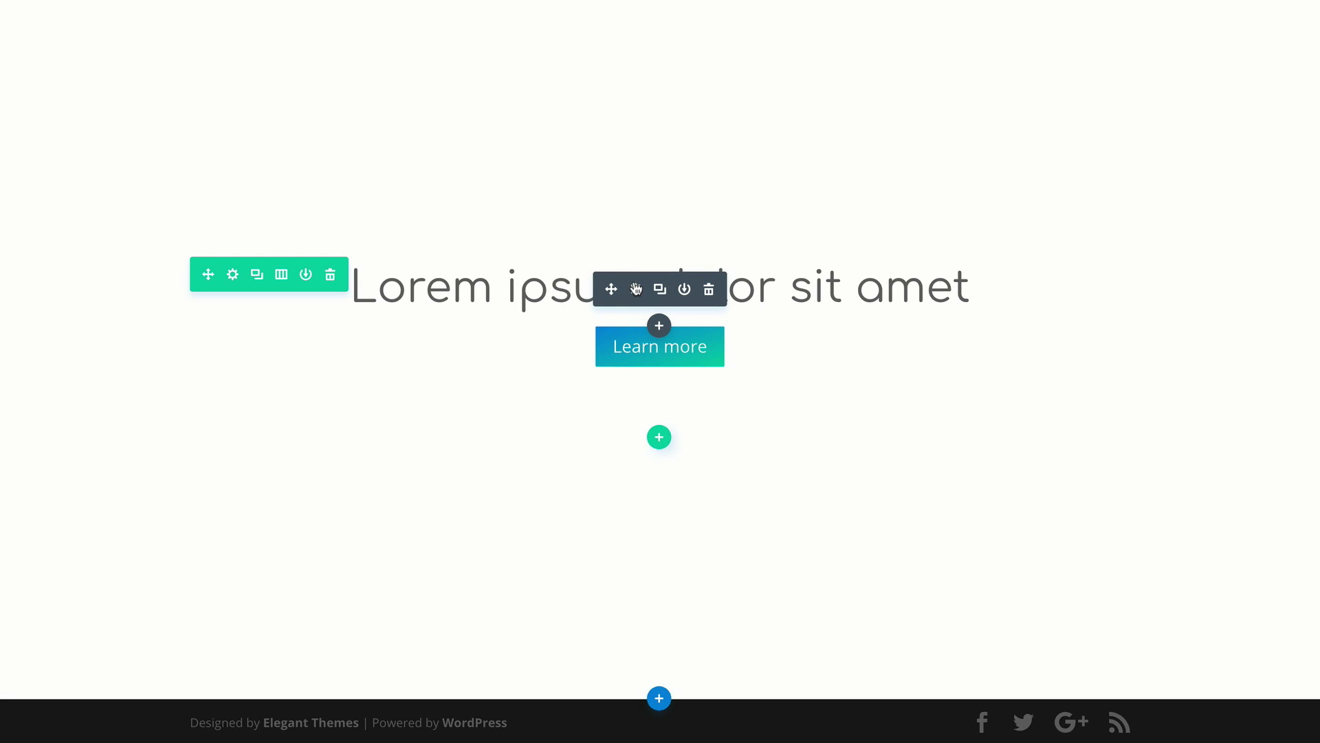
Fill the body Text module with the placeholder paragraph from "Lorem ipsum dolor sit amet" to "posuere a, pede." and save it
{"action": "left_click", "coordinate": [636, 290]}
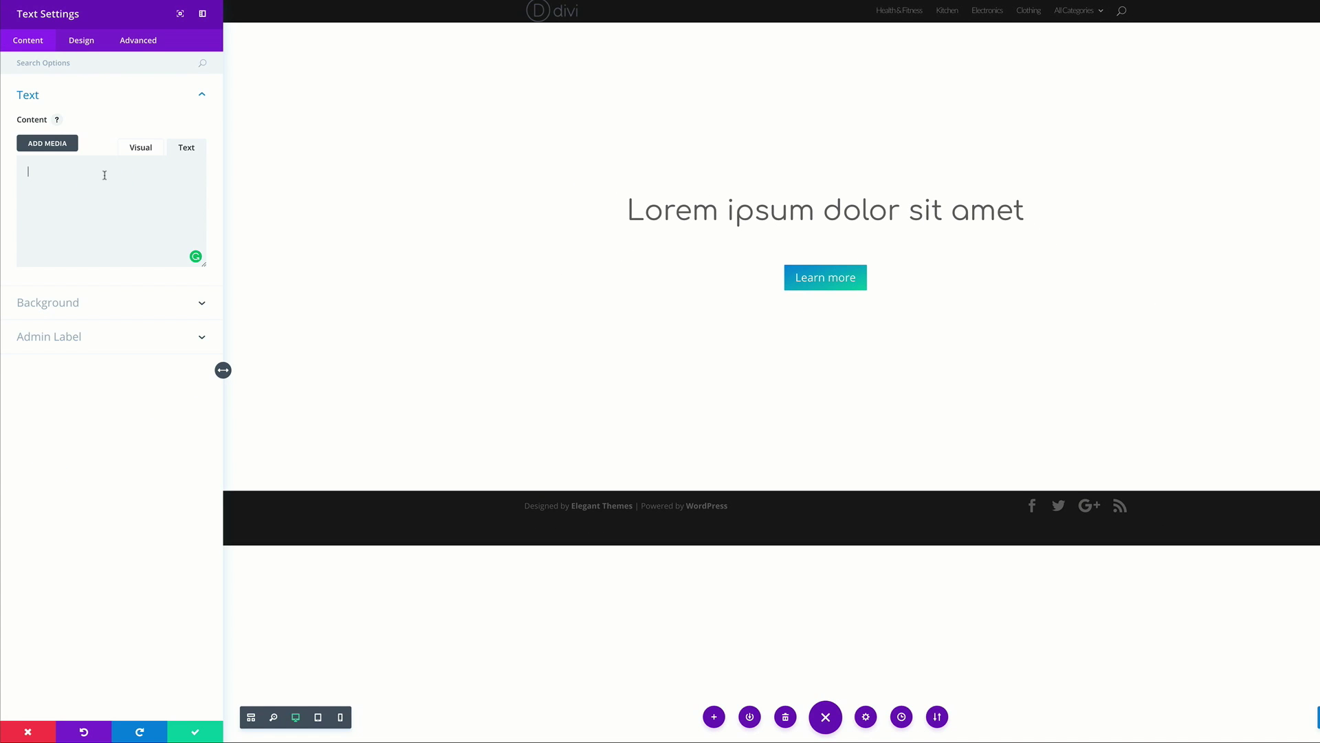
{"action": "type", "text": "Lorem ipsum dolor sit amet, consectetuer adipiscing elit. Donec odio. Quisque volutpat mattis eros. Nullam malesuada erat ut turpis. Suspendisse urna nibh, viverra non, semper suscipit, posuere a, pede."}
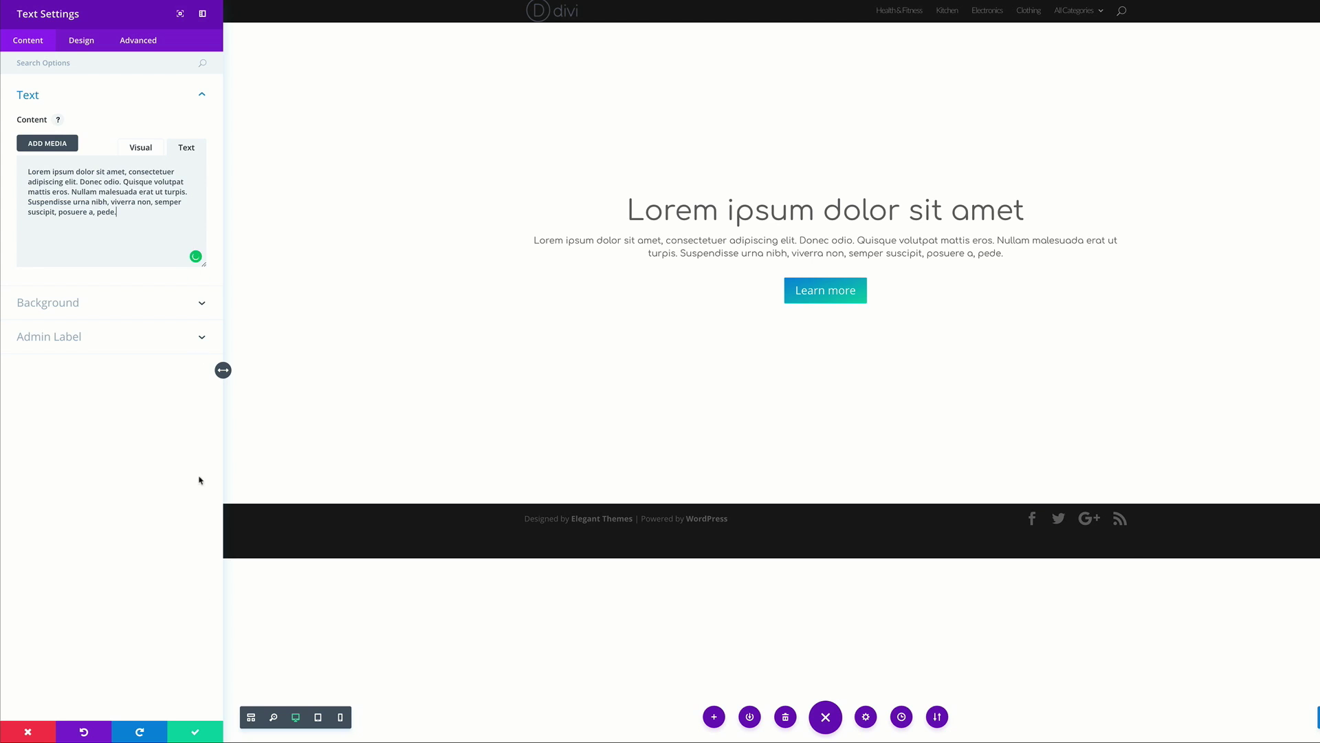
{"action": "left_click", "coordinate": [196, 731]}
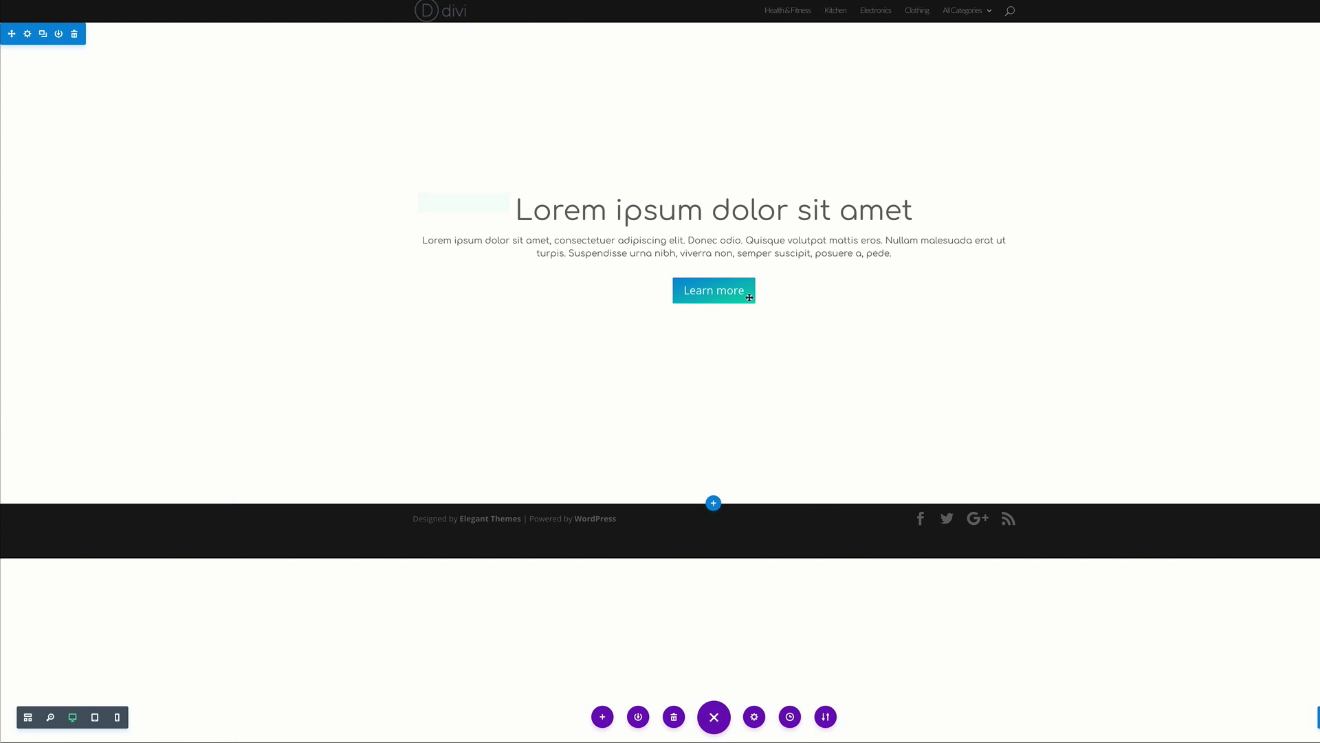
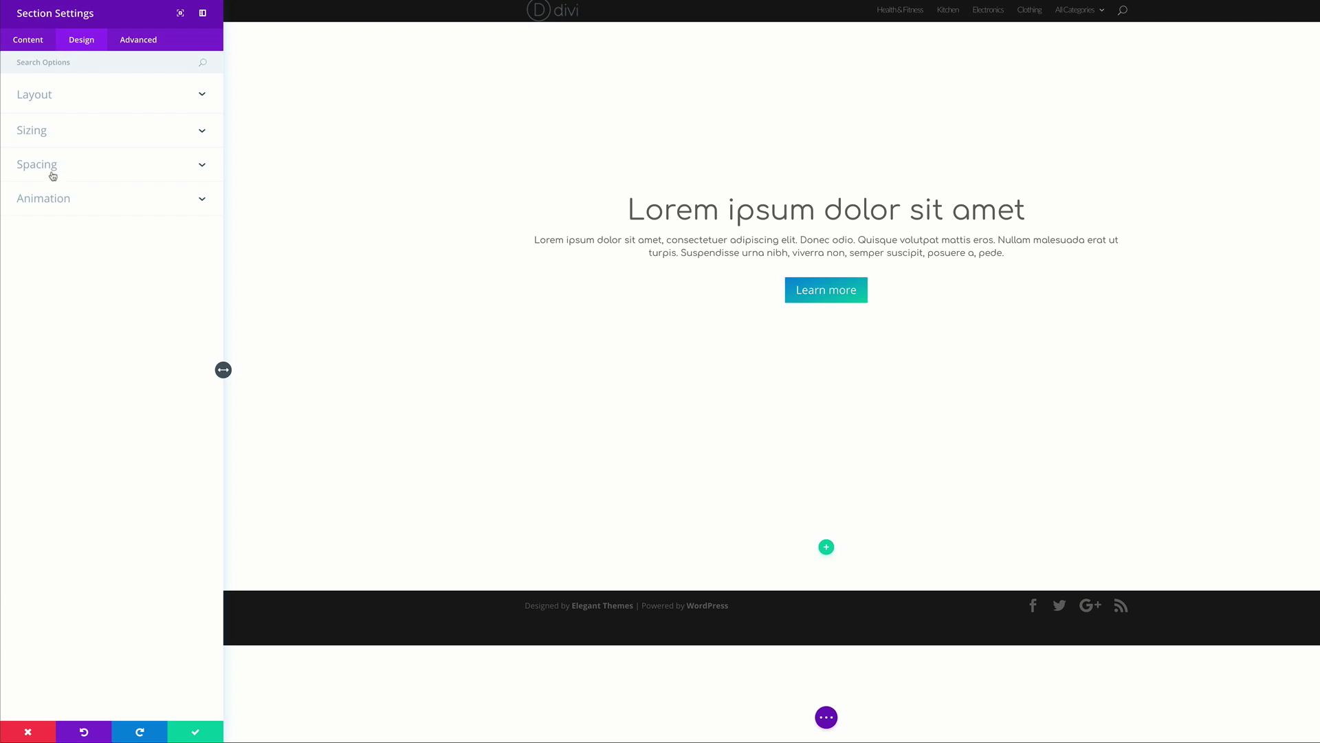
Set the empty second section's custom top and bottom padding to 300px and save the section
{"action": "left_click", "coordinate": [47, 165]}
{"action": "left_click", "coordinate": [24, 253]}
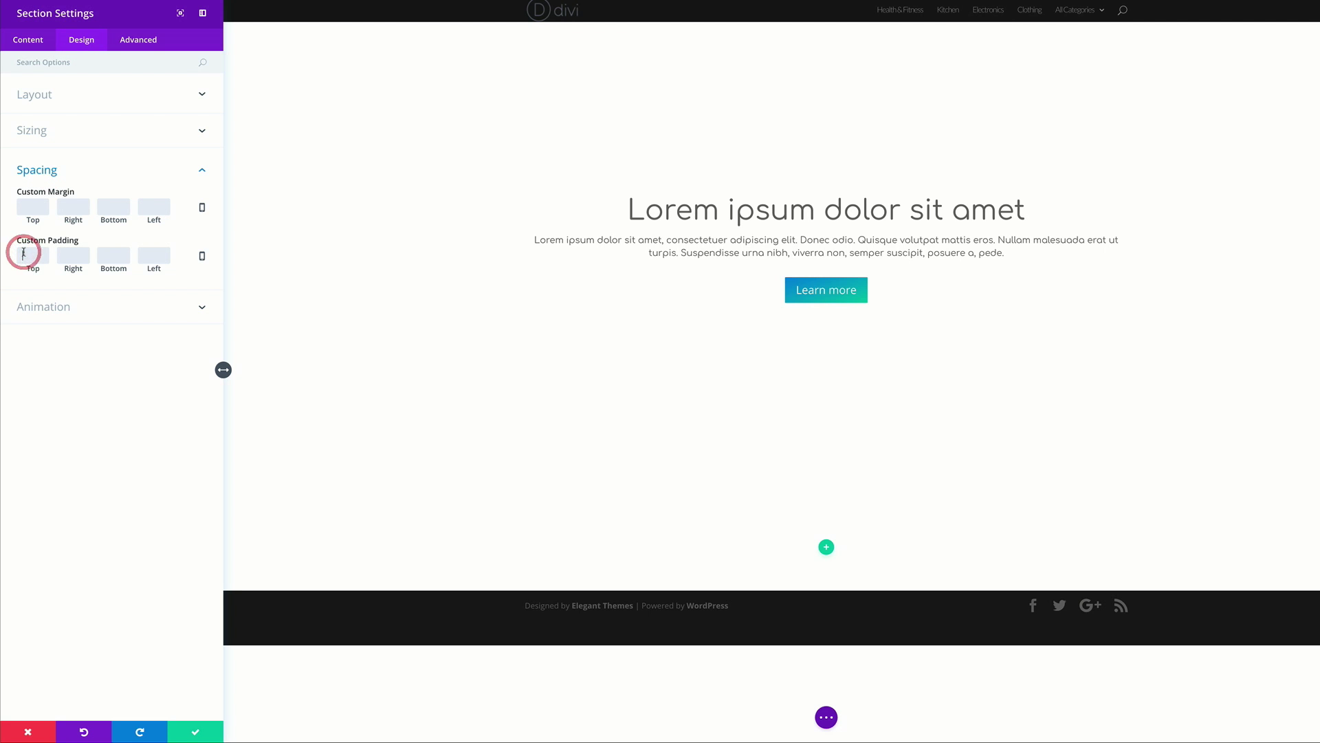
{"action": "type", "text": "300"}
{"action": "left_click", "coordinate": [106, 255]}
{"action": "type", "text": "300"}
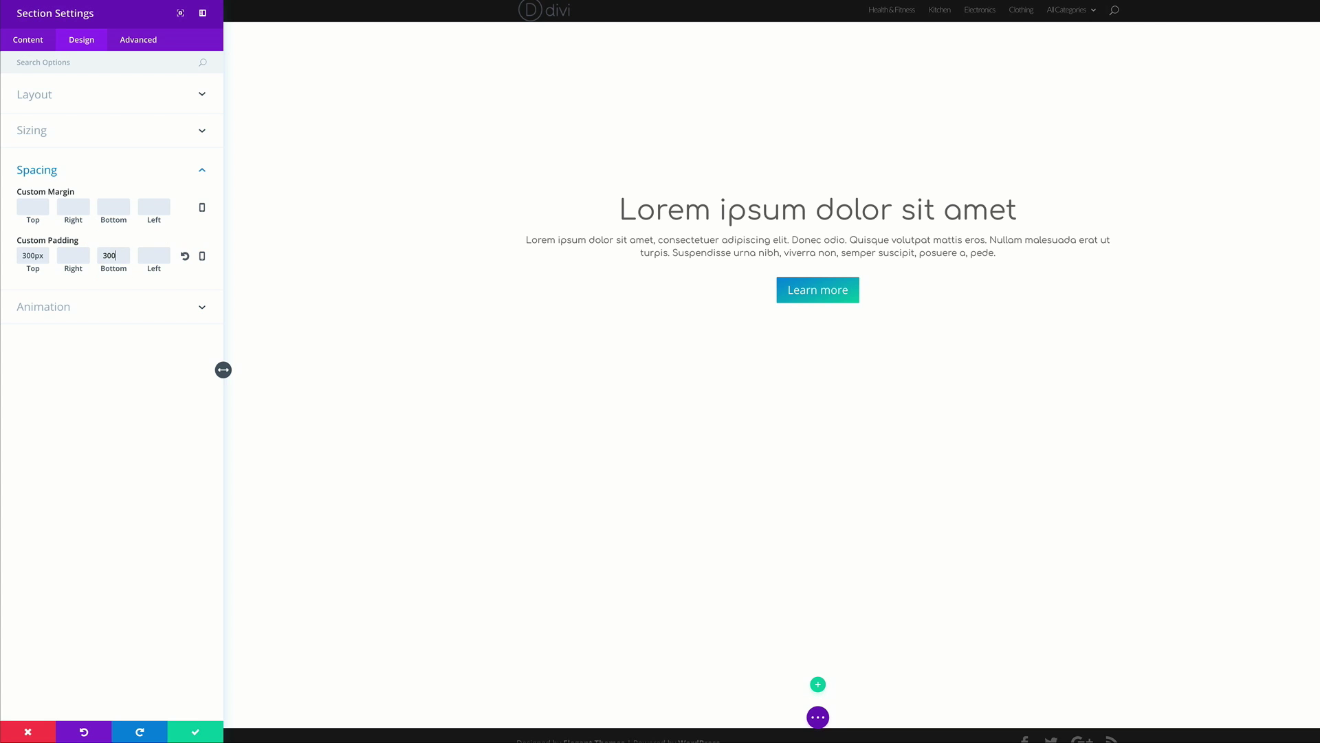
{"action": "left_click", "coordinate": [195, 731]}
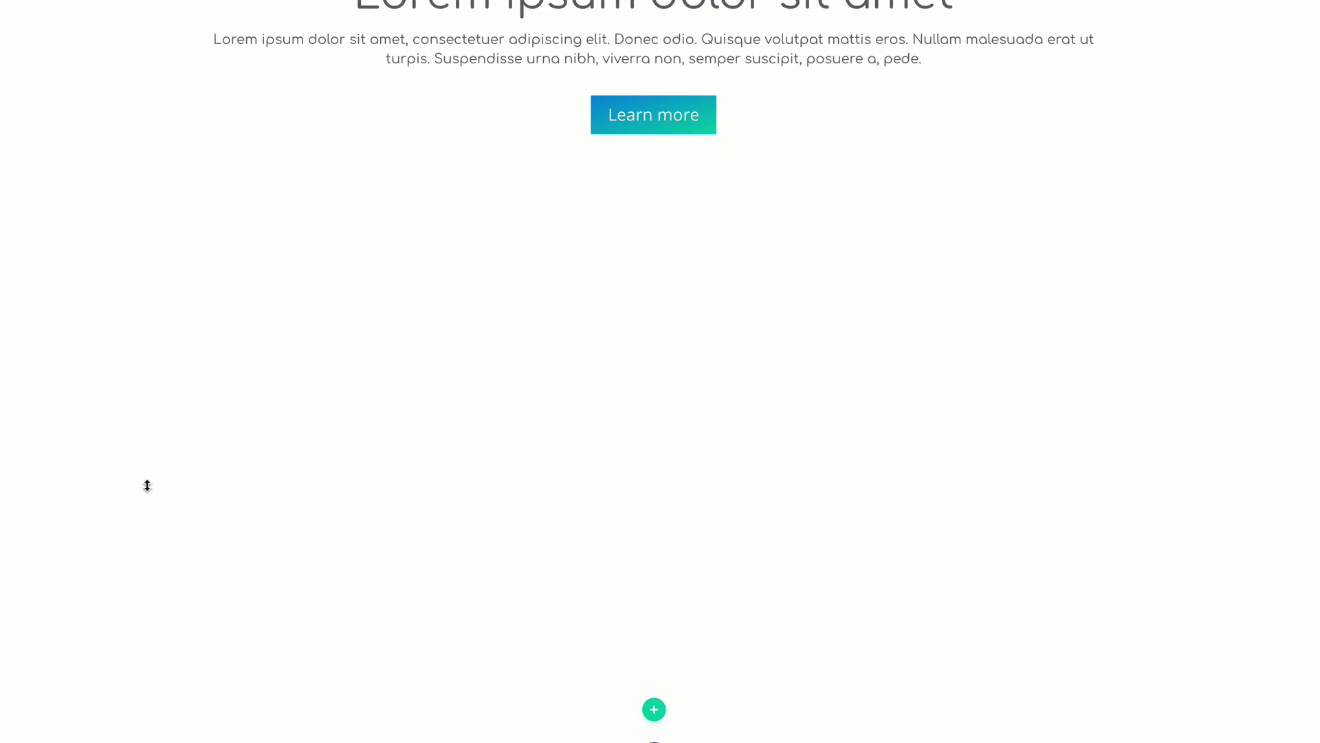
Insert a row with three equal columns in the empty second section
{"action": "scroll", "coordinate": [714, 564], "scroll_direction": "down", "scroll_amount": 3}
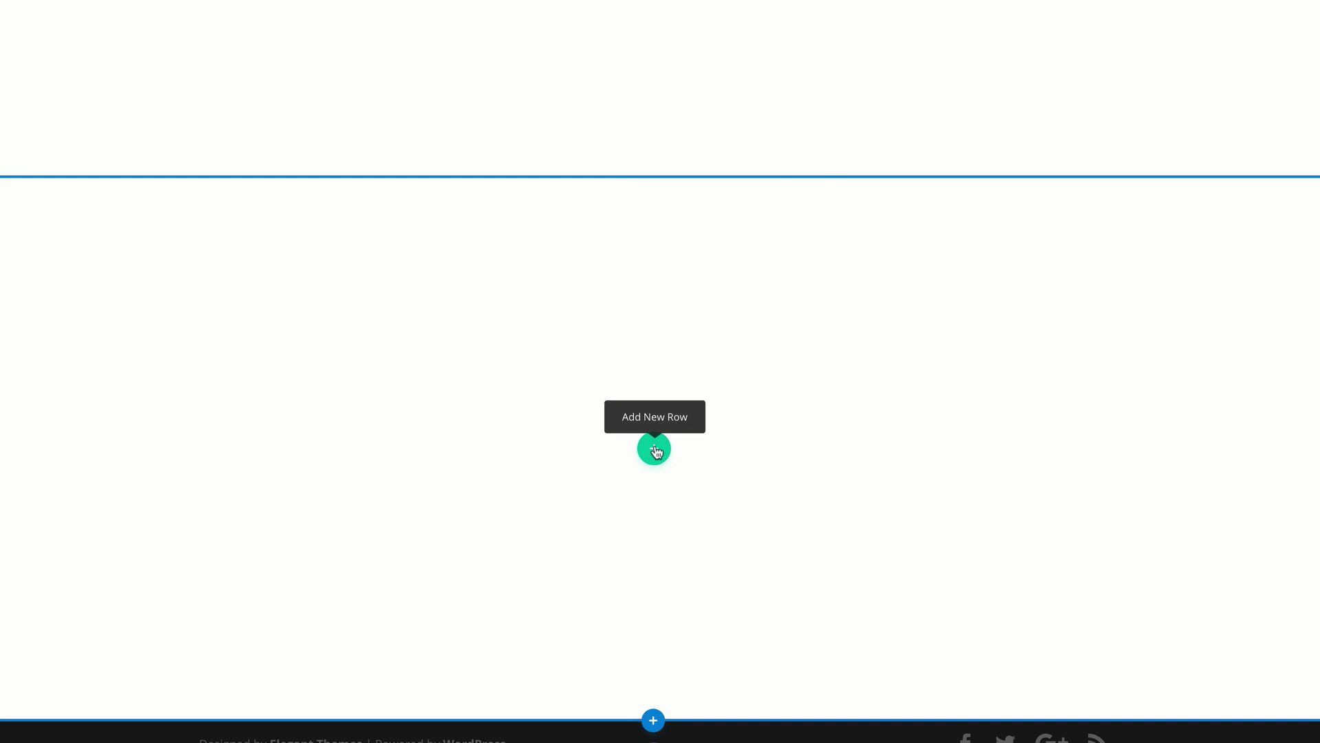
{"action": "left_click", "coordinate": [655, 450]}
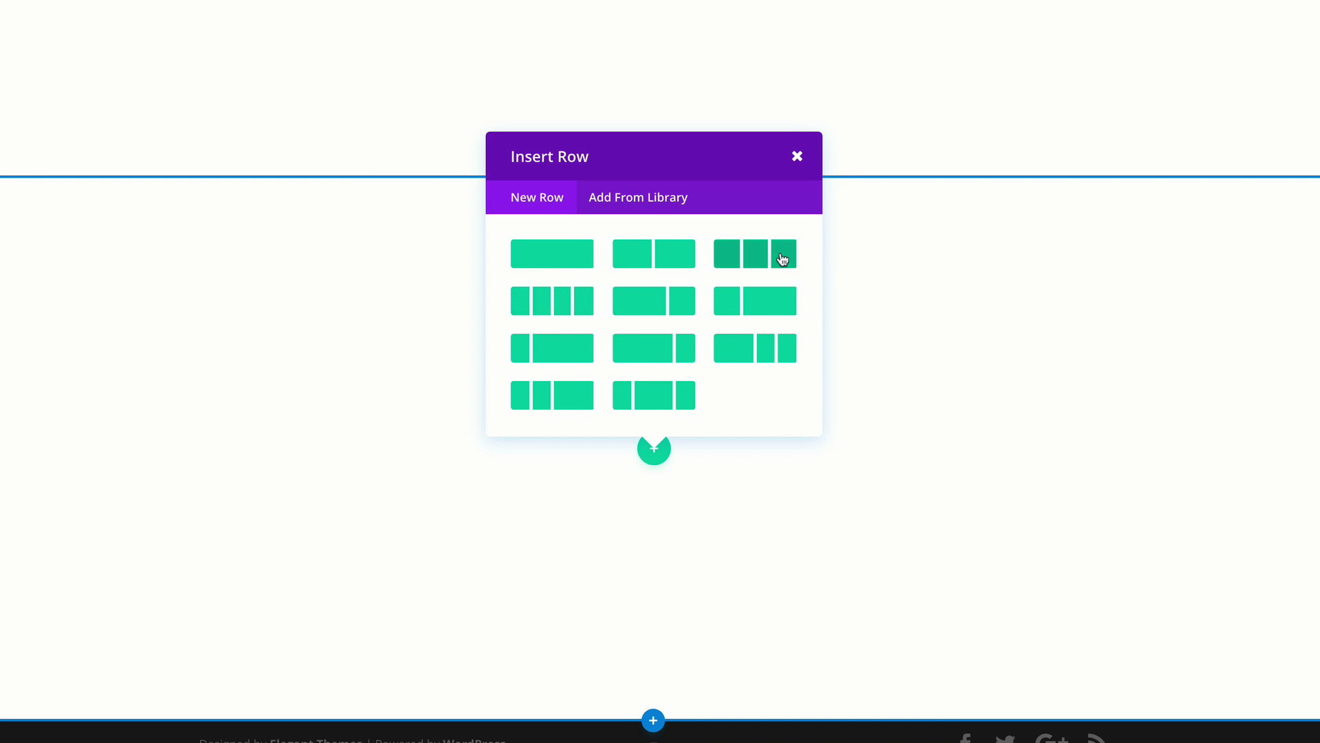
{"action": "left_click", "coordinate": [757, 259]}
Insert a Blurb module in the first column and fill its content with the placeholder paragraph from "Lorem ipsum dolor sit amet" to "posuere a, pede."
{"action": "left_click", "coordinate": [269, 271]}
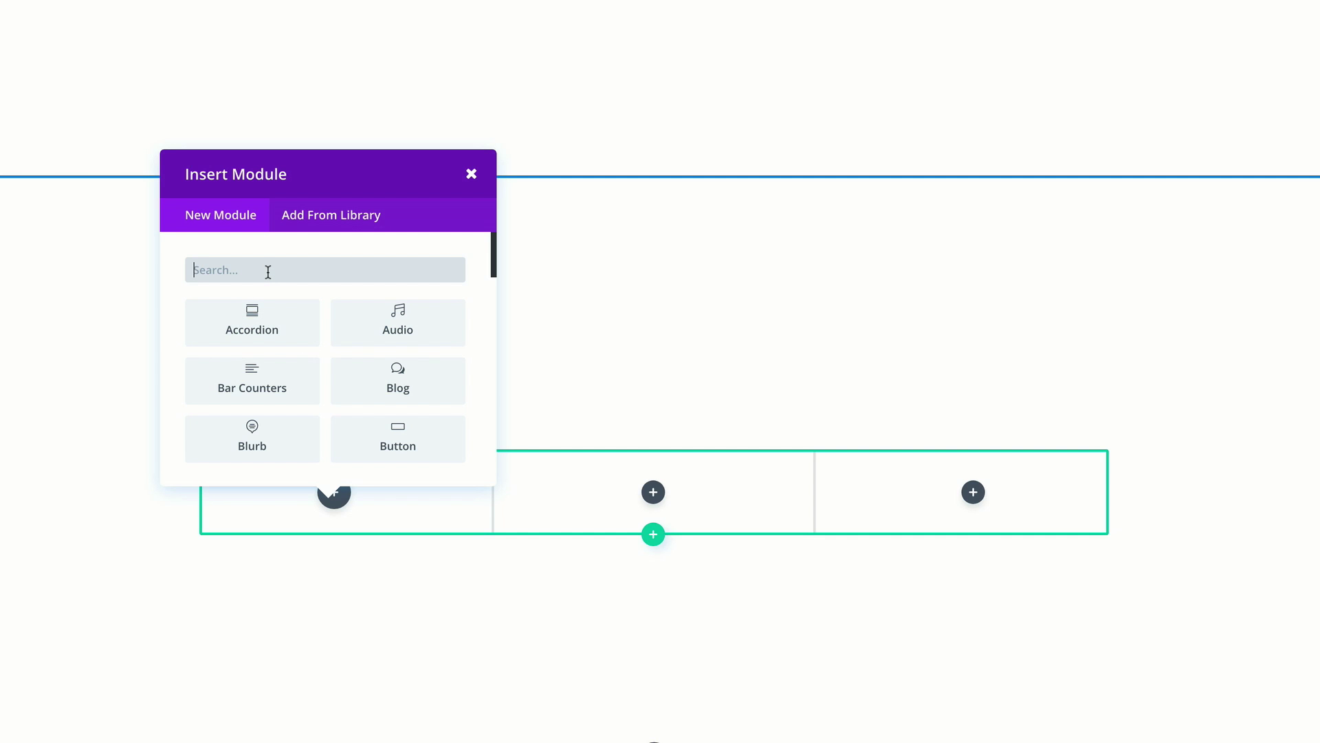
{"action": "type", "text": "blu"}
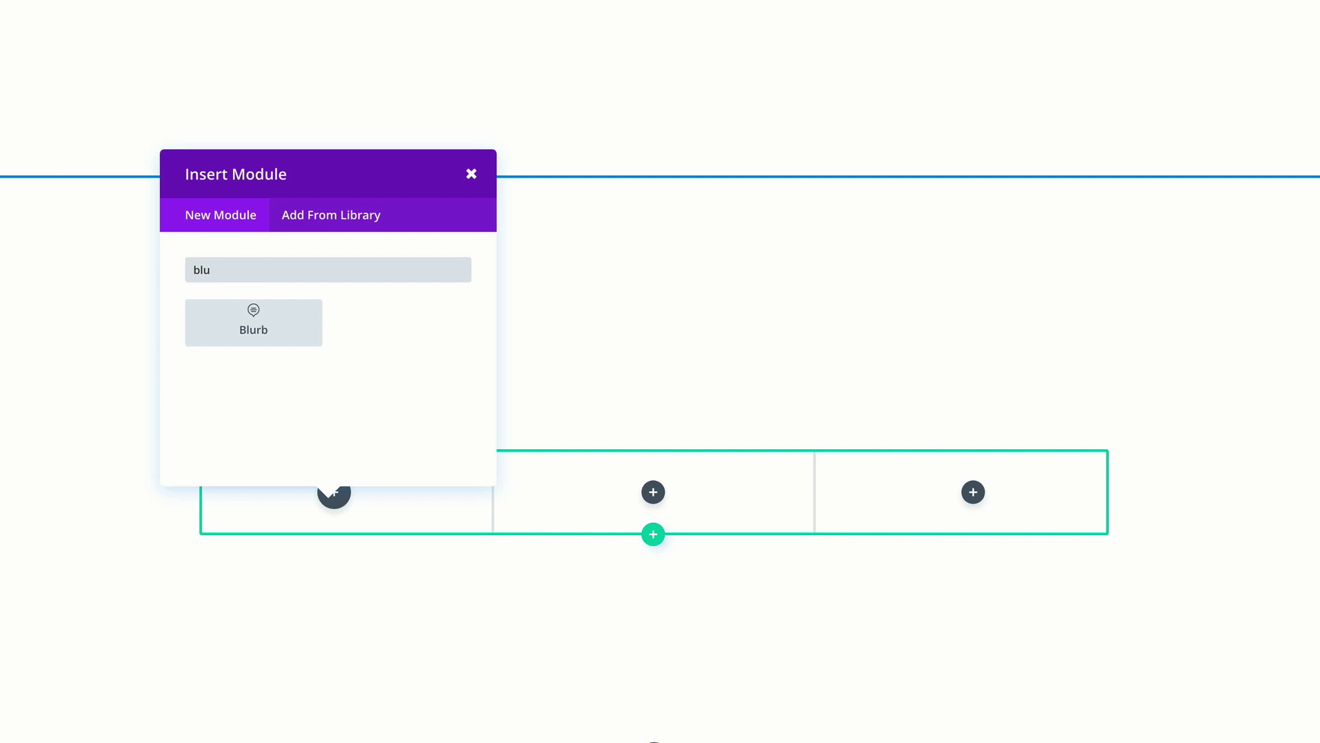
{"action": "left_click", "coordinate": [272, 321]}
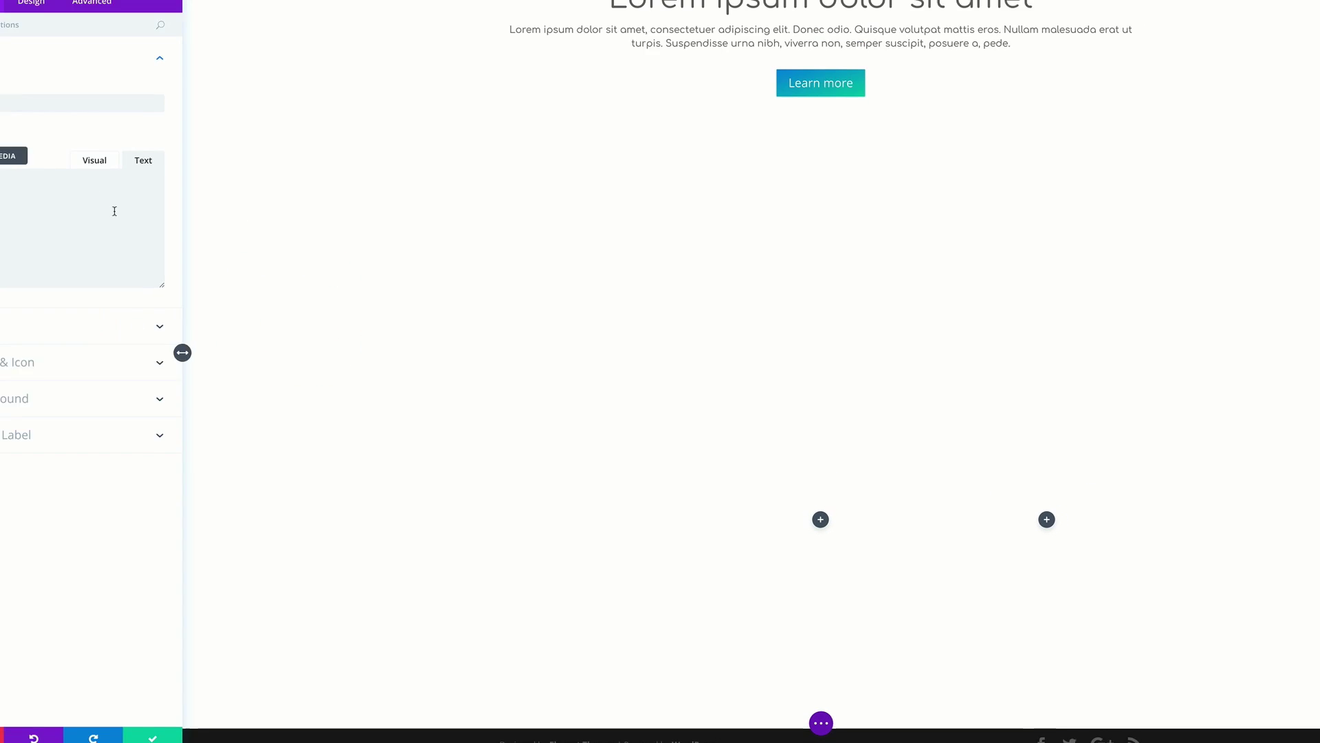
{"action": "left_click", "coordinate": [16, 104]}
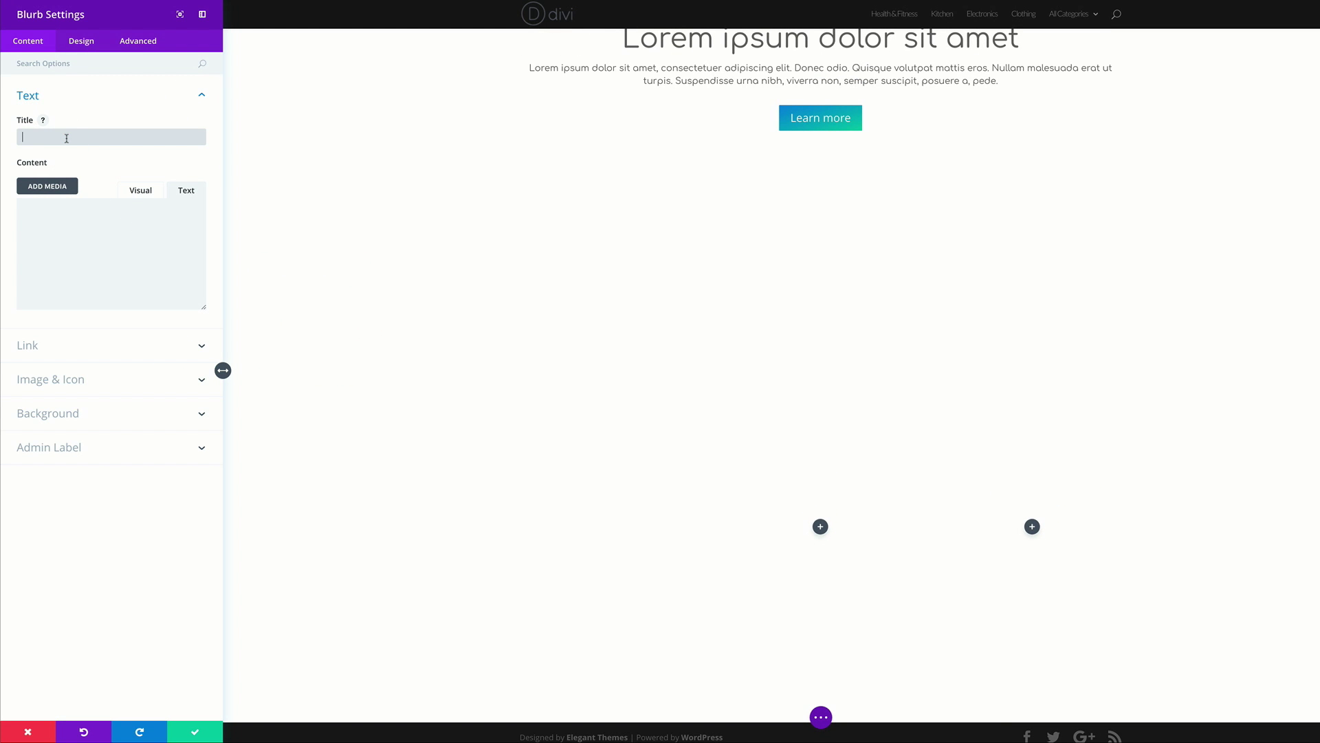
{"action": "left_click", "coordinate": [62, 218]}
{"action": "type", "text": "Lorem ipsum dolor sit amet, consectetuer adipiscing elit. Donec odio. Quisque volutpat mattis eros. Nullam malesuada erat ut turpis. Suspendisse urna nibh, viverra non, semper suscipit, posuere a, pede."}
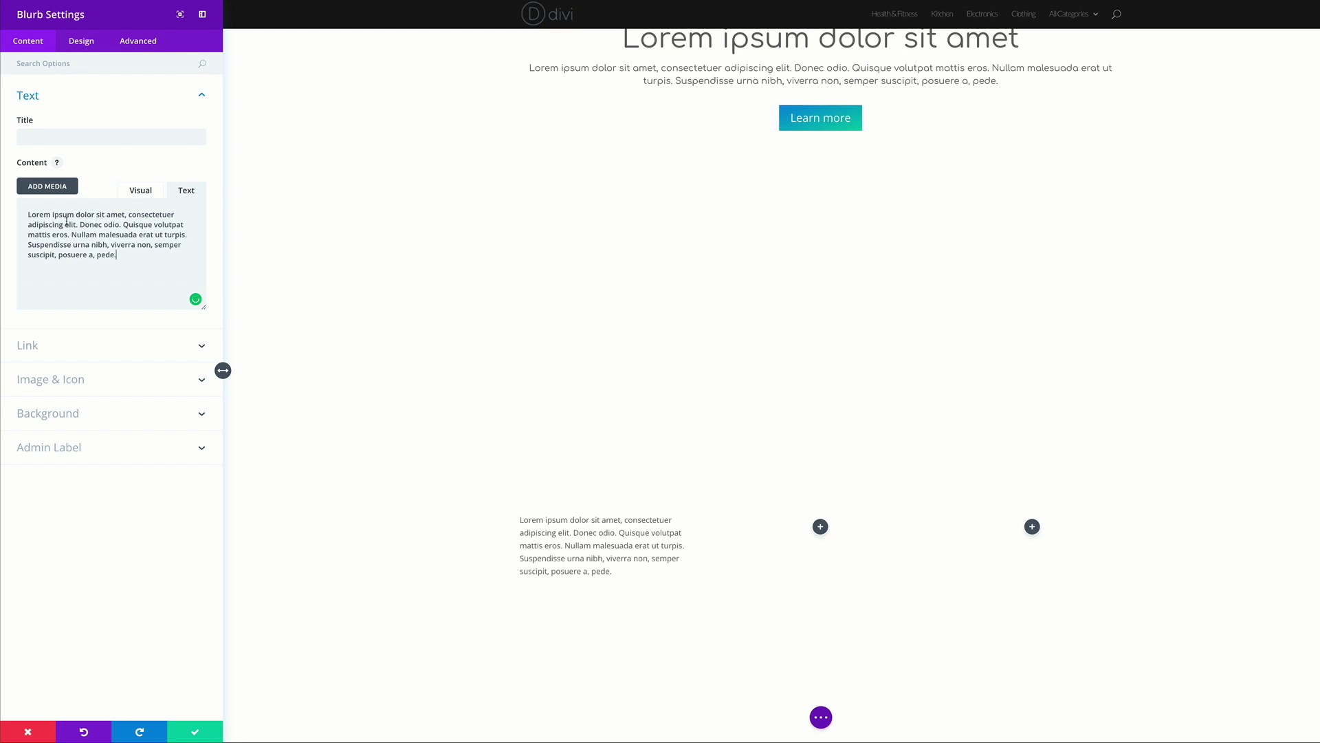
Copy the opening words "Lorem ipsum dolor" from the blurb's content into its title
{"action": "left_click_drag", "start_coordinate": [28, 215], "coordinate": [94, 214]}
{"action": "key", "text": "ctrl+c"}
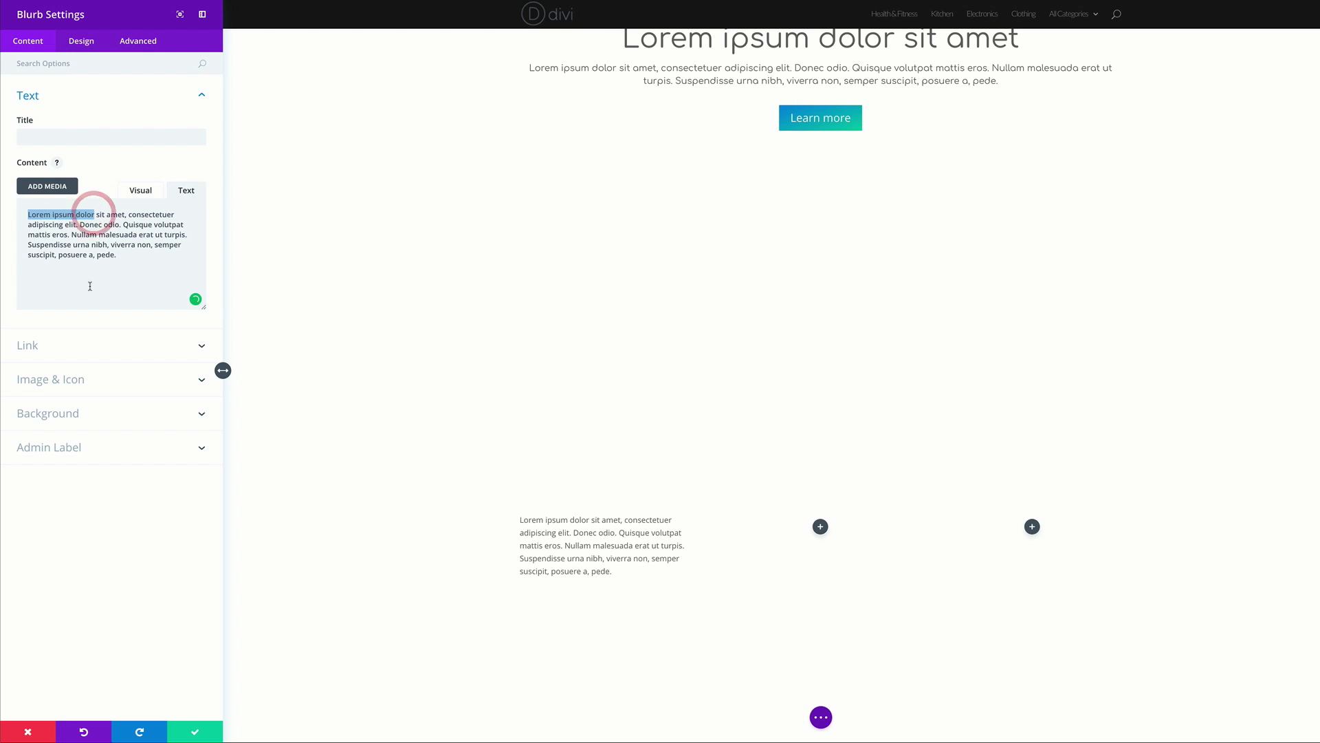
{"action": "left_click", "coordinate": [41, 135]}
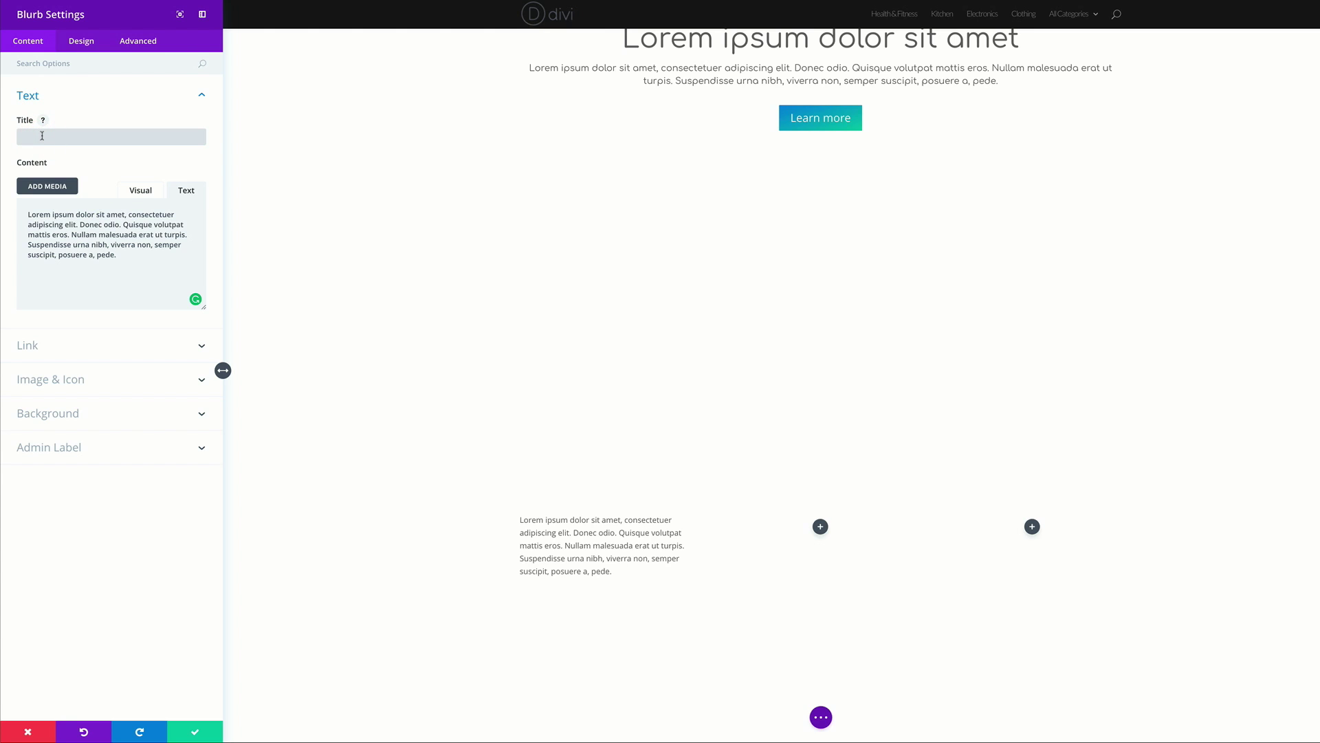
{"action": "key", "text": "ctrl+v"}
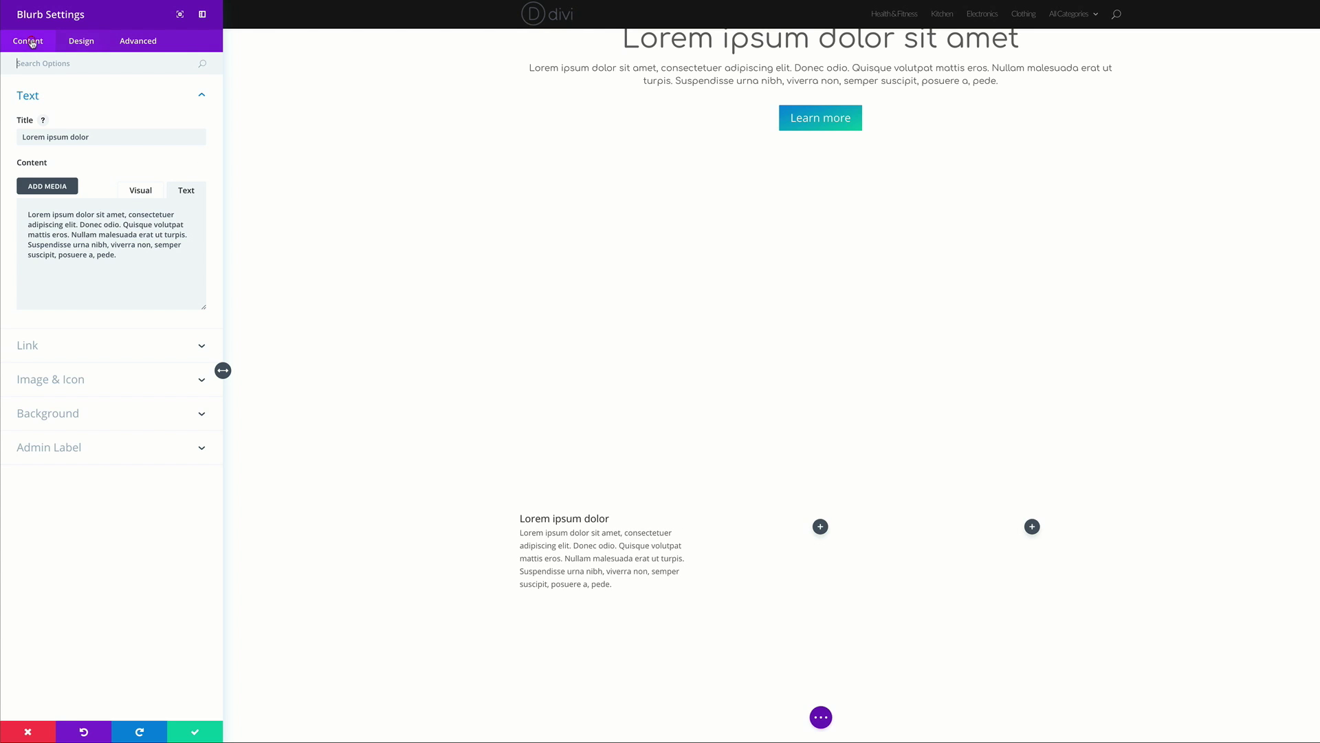
Enable the icon for the blurb and choose the three-horizontal-lines menu icon
{"action": "left_click", "coordinate": [71, 383]}
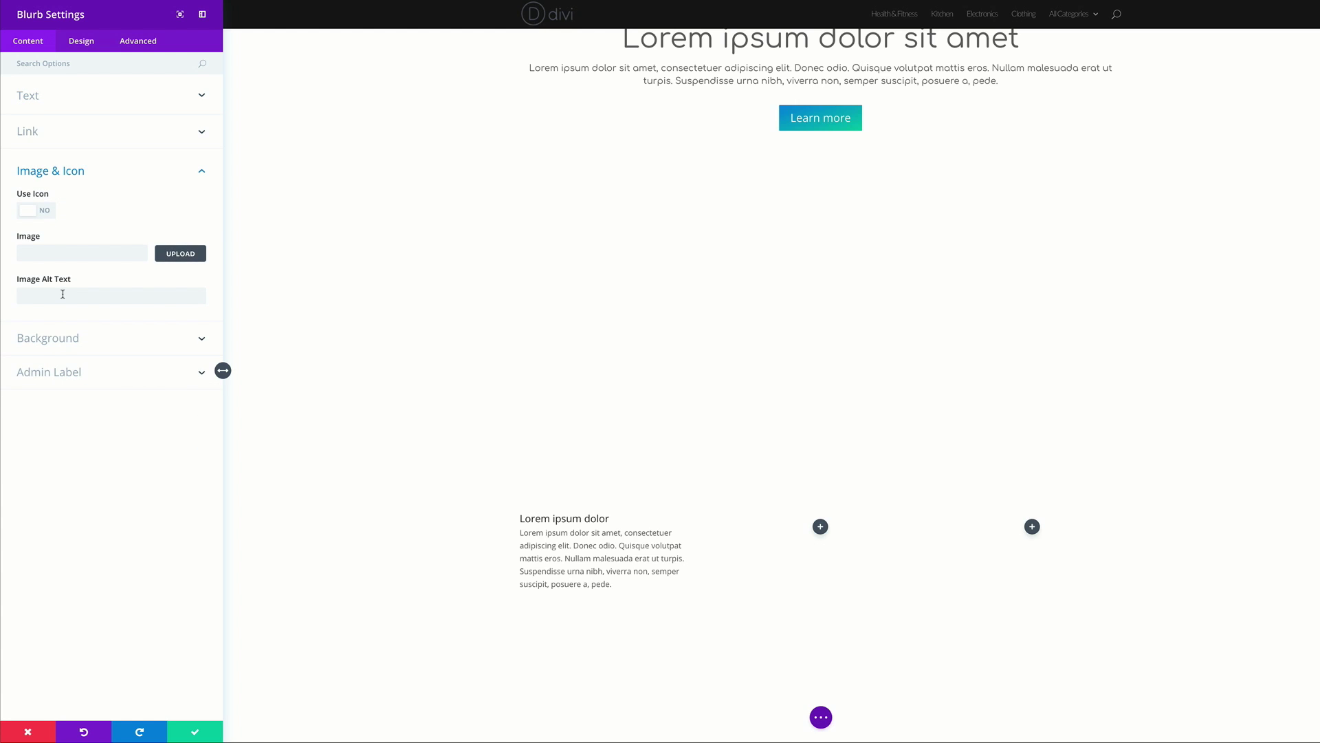
{"action": "left_click", "coordinate": [47, 212]}
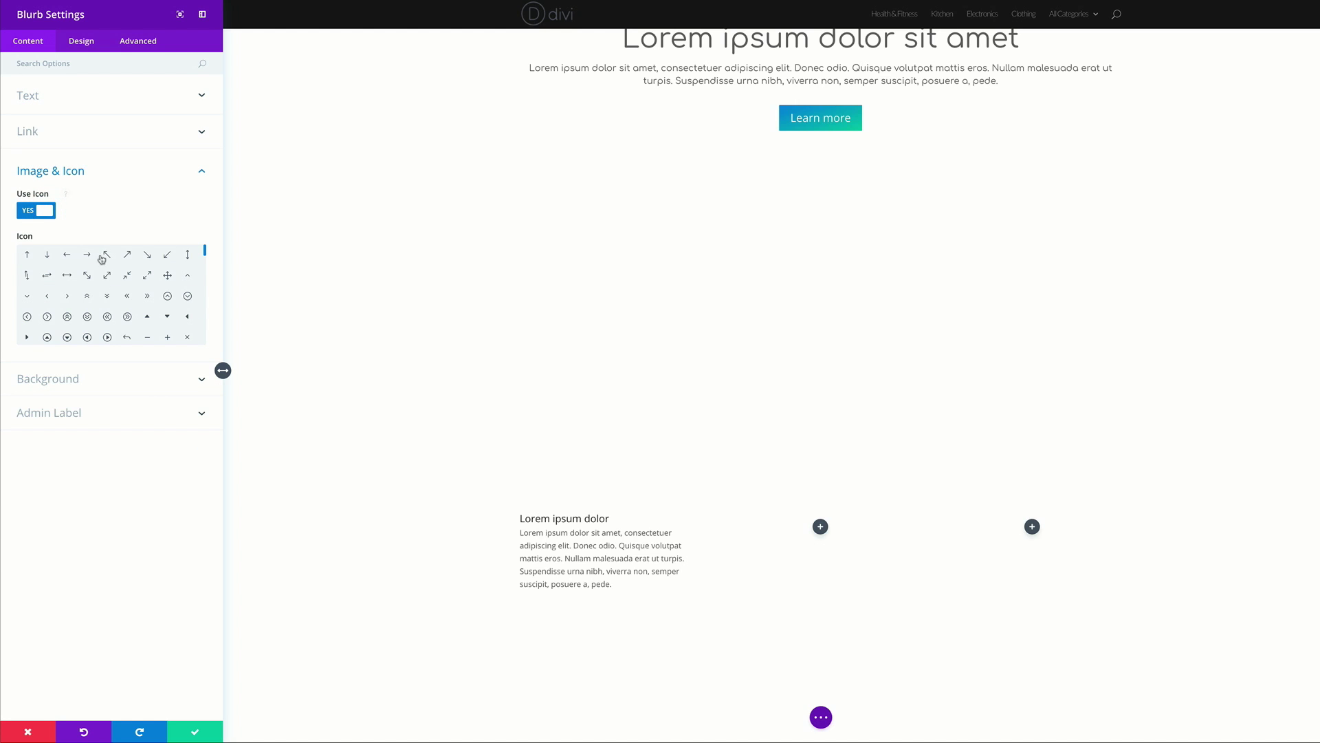
{"action": "left_click_drag", "start_coordinate": [206, 253], "coordinate": [205, 265]}
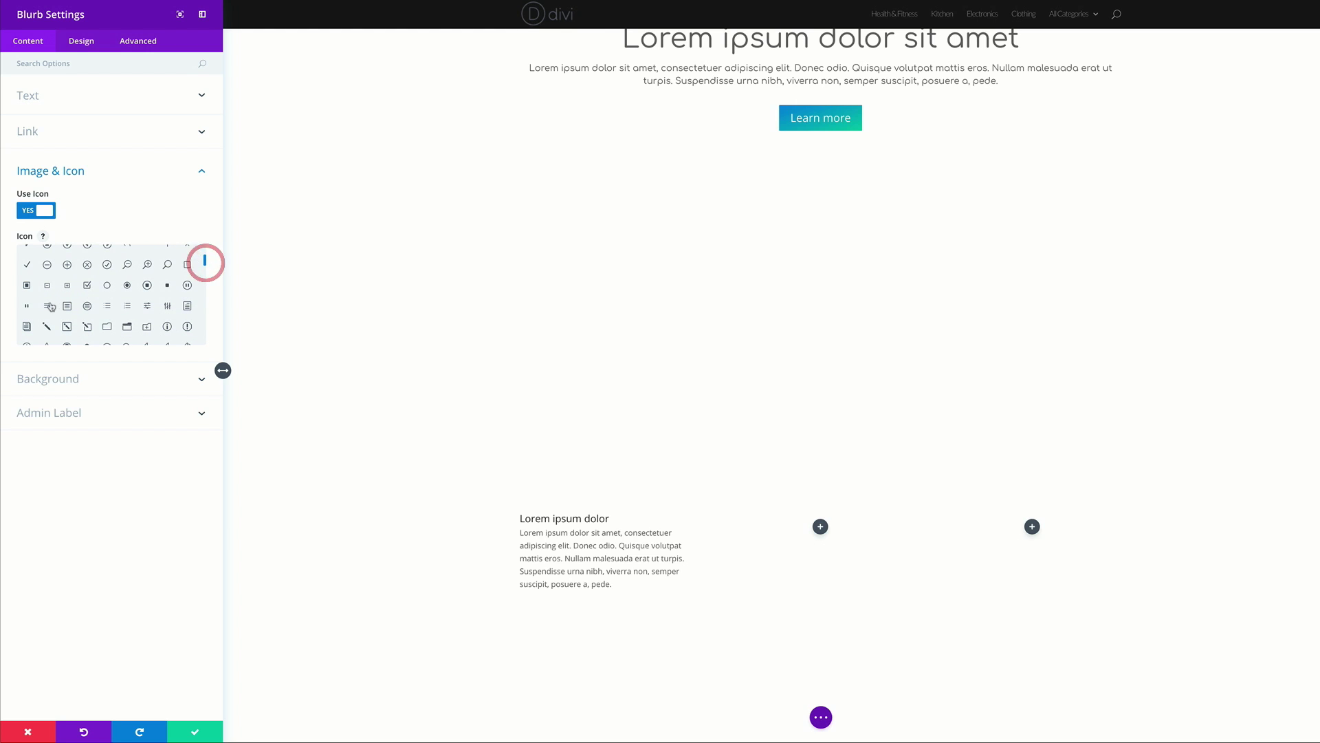
{"action": "left_click", "coordinate": [47, 306]}
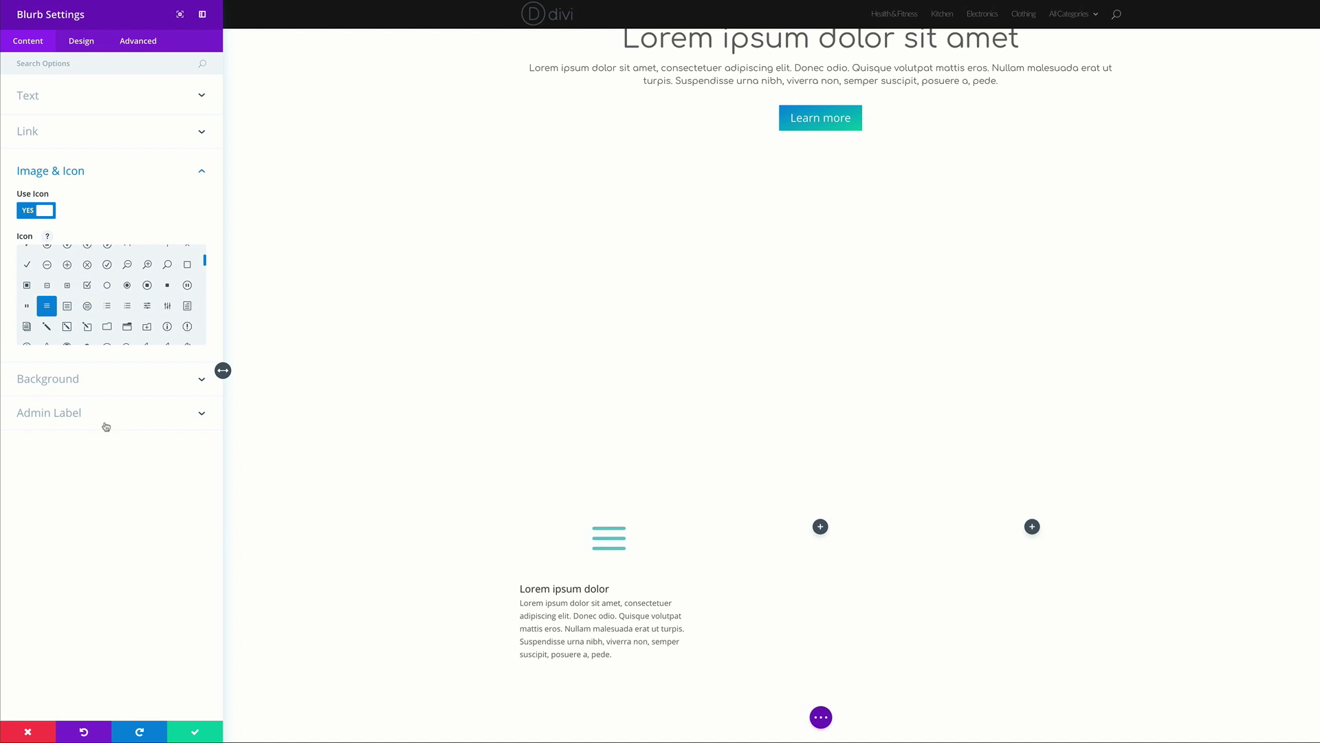
Set the blurb's icon color to #515151 and its custom icon font size to 55px
{"action": "left_click", "coordinate": [82, 44]}
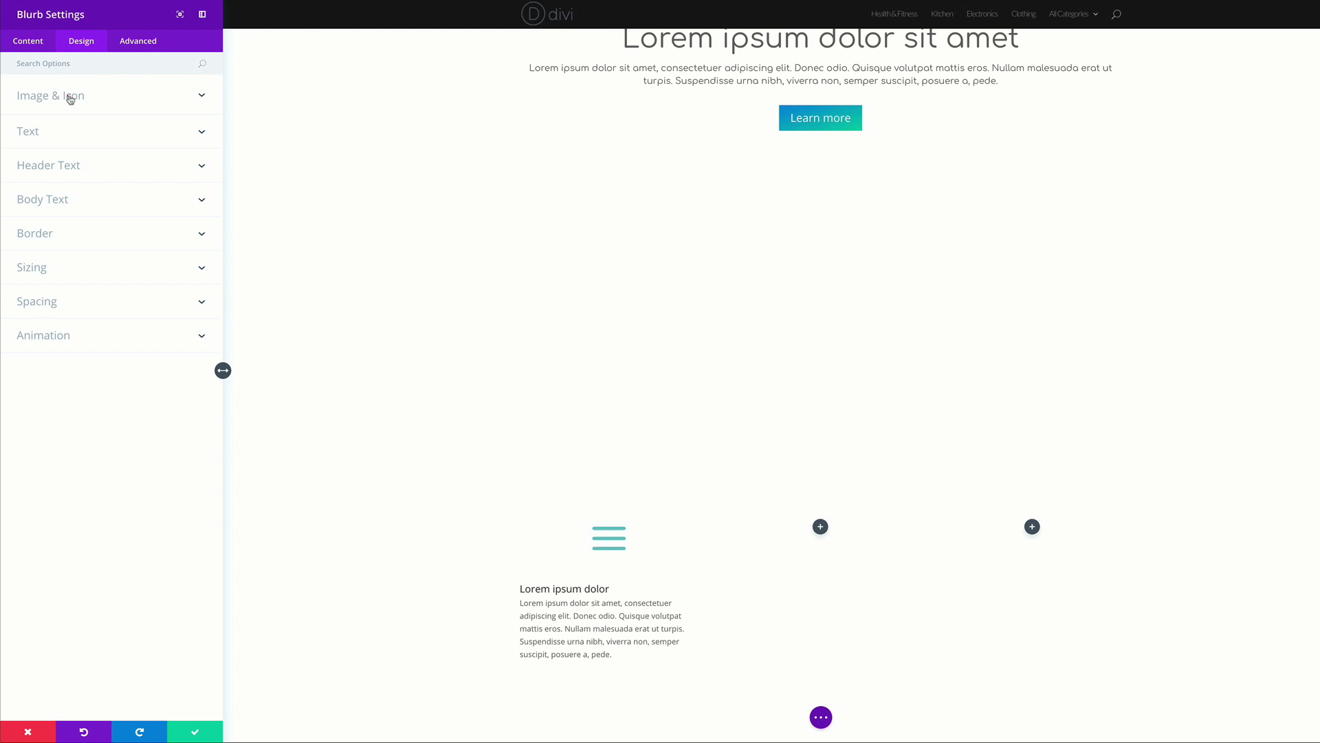
{"action": "left_click", "coordinate": [70, 99]}
{"action": "left_click", "coordinate": [31, 138]}
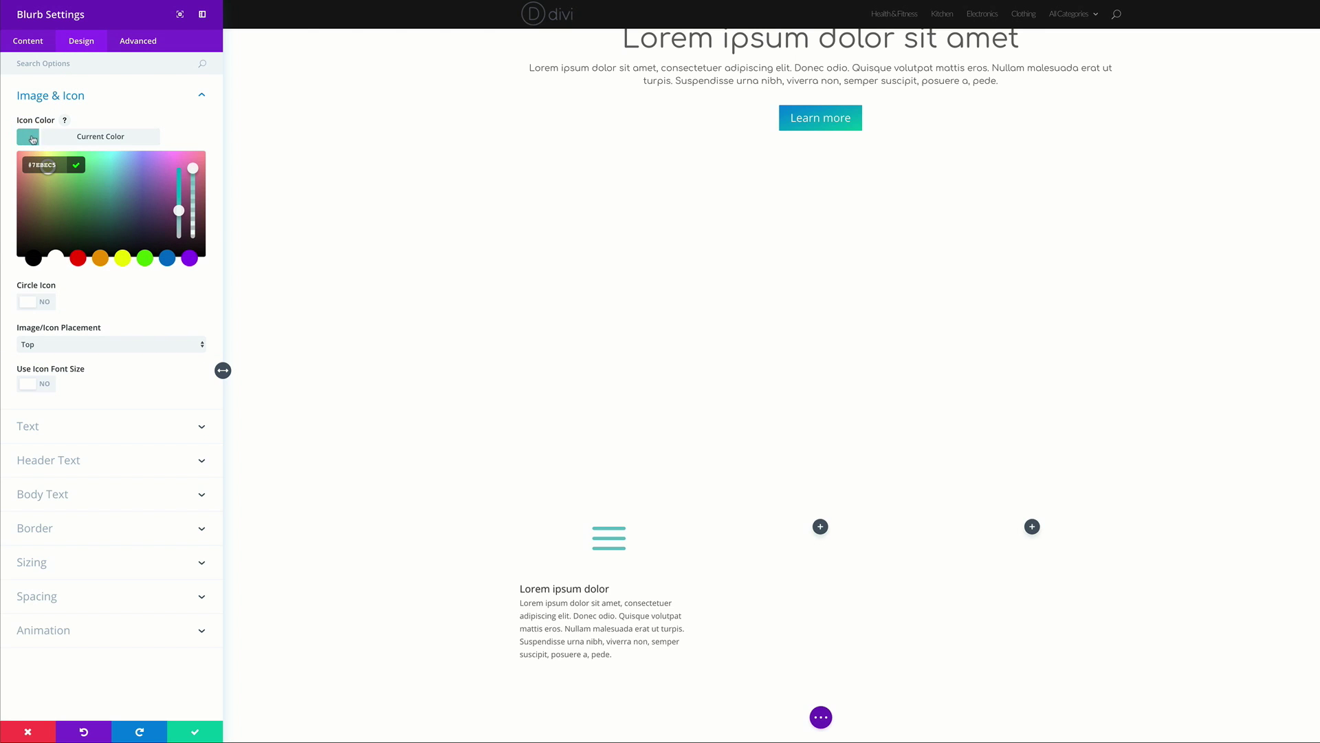
{"action": "double_click", "coordinate": [68, 167]}
{"action": "type", "text": "515151"}
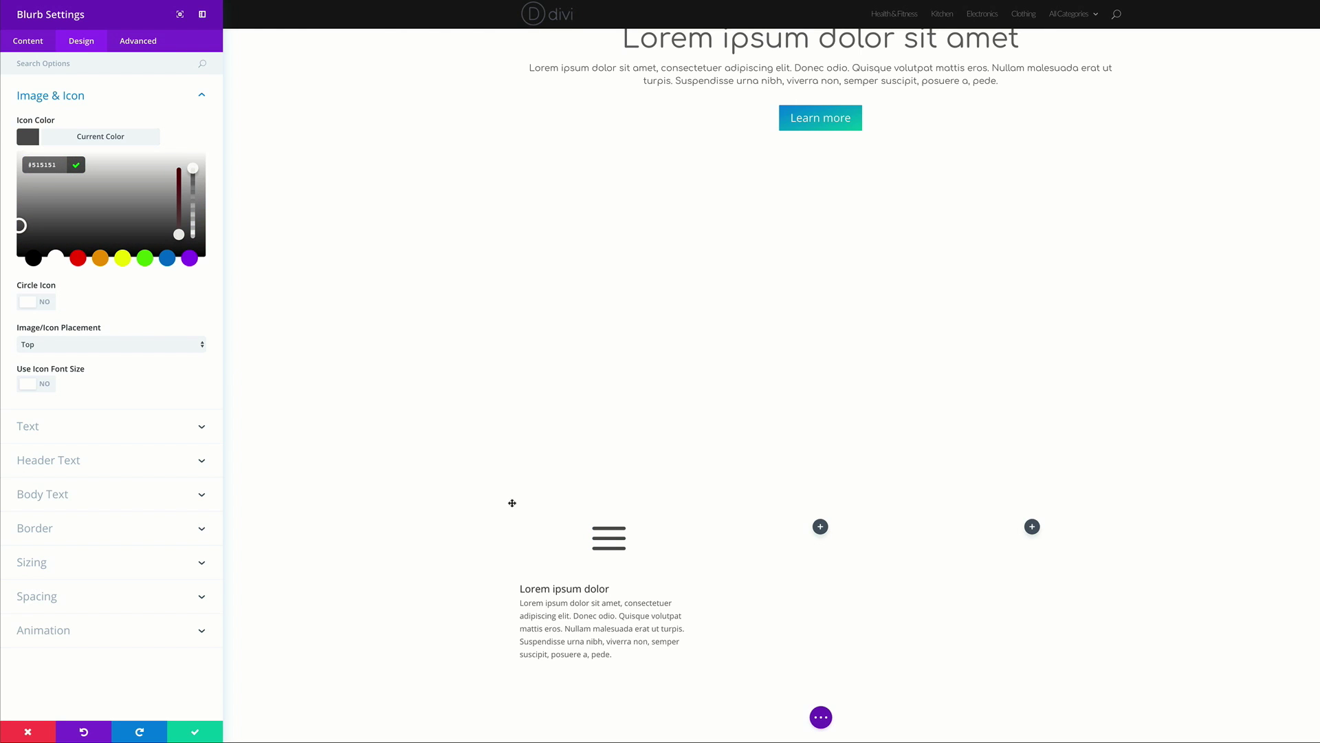
{"action": "left_click", "coordinate": [44, 385]}
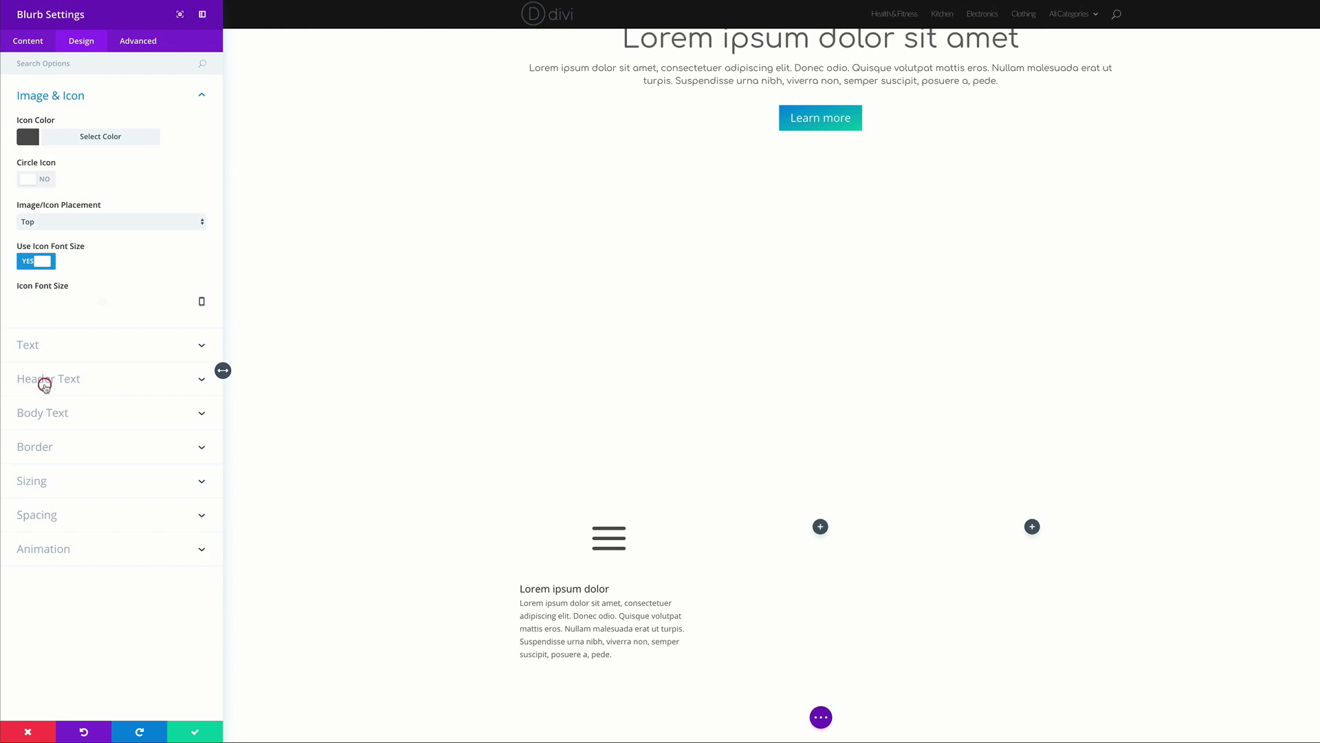
{"action": "left_click_drag", "start_coordinate": [104, 306], "coordinate": [69, 307]}
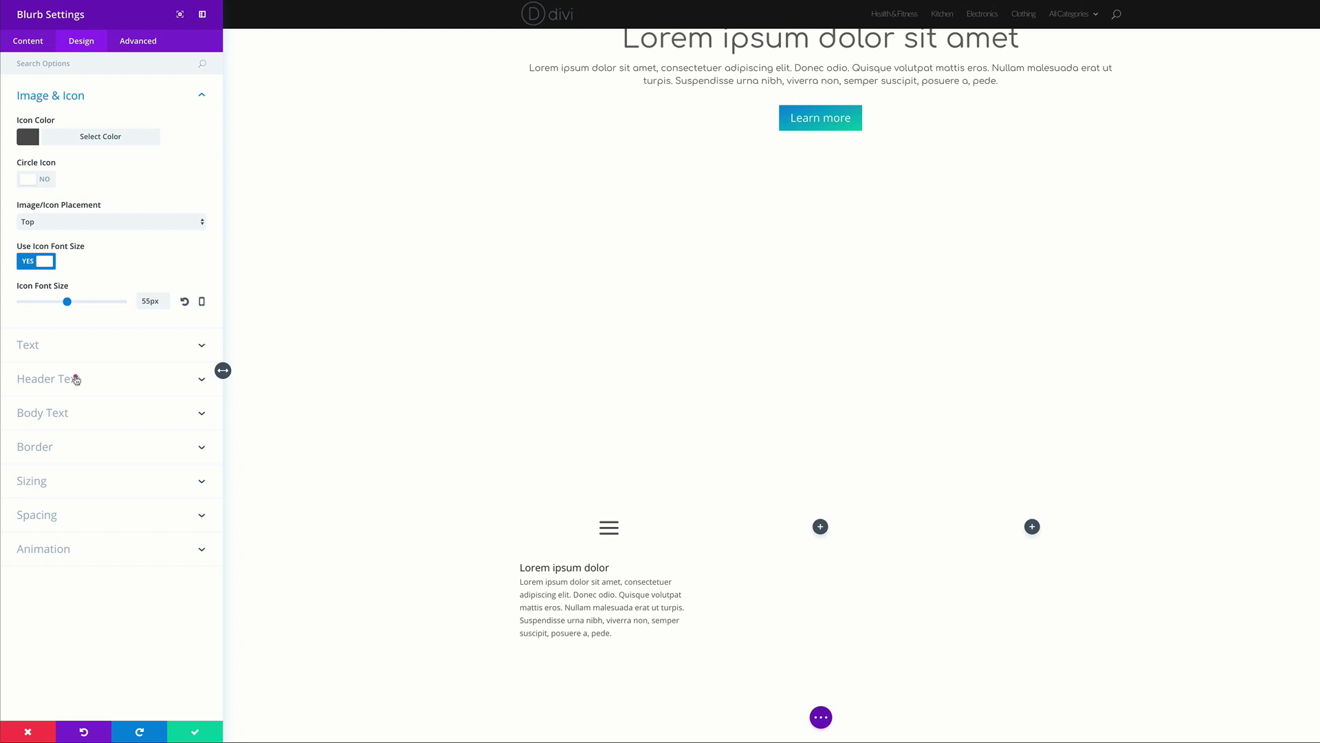
Center the blurb's header text and set its font to Comfortaa
{"action": "left_click", "coordinate": [76, 379]}
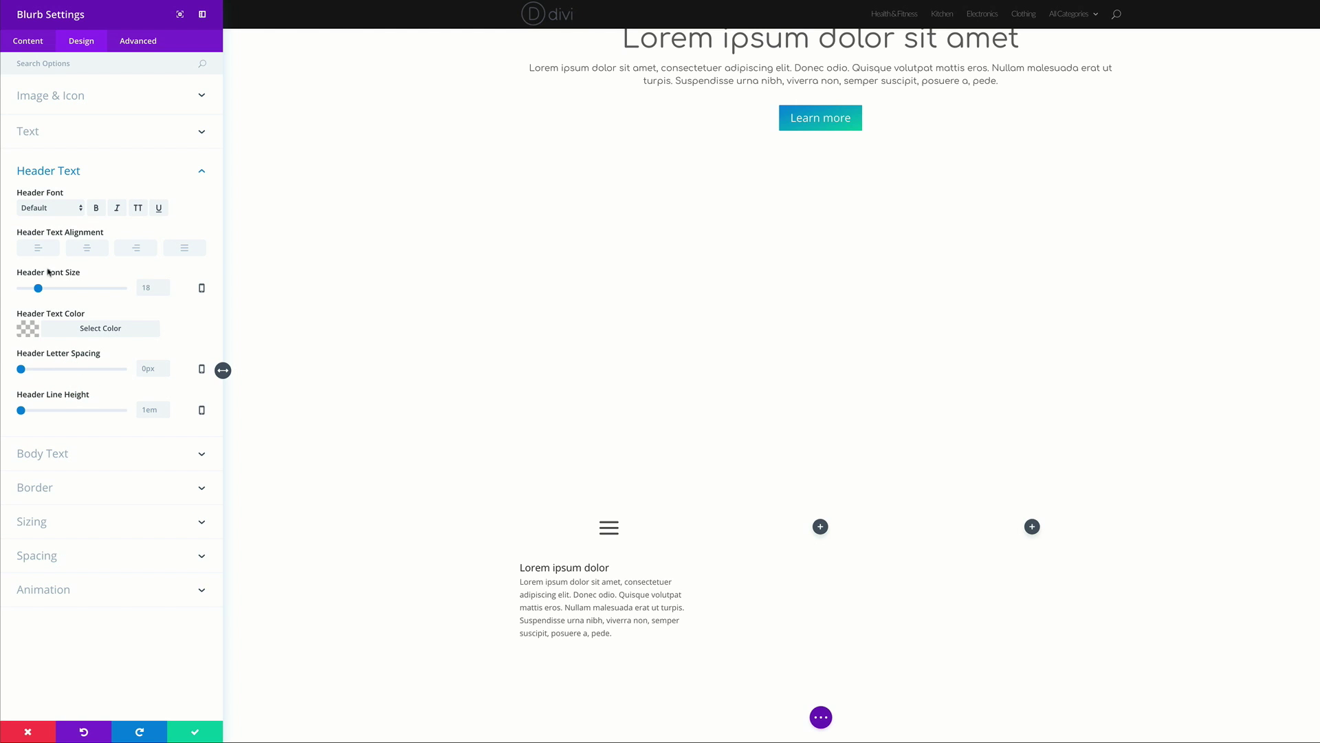
{"action": "left_click", "coordinate": [88, 249]}
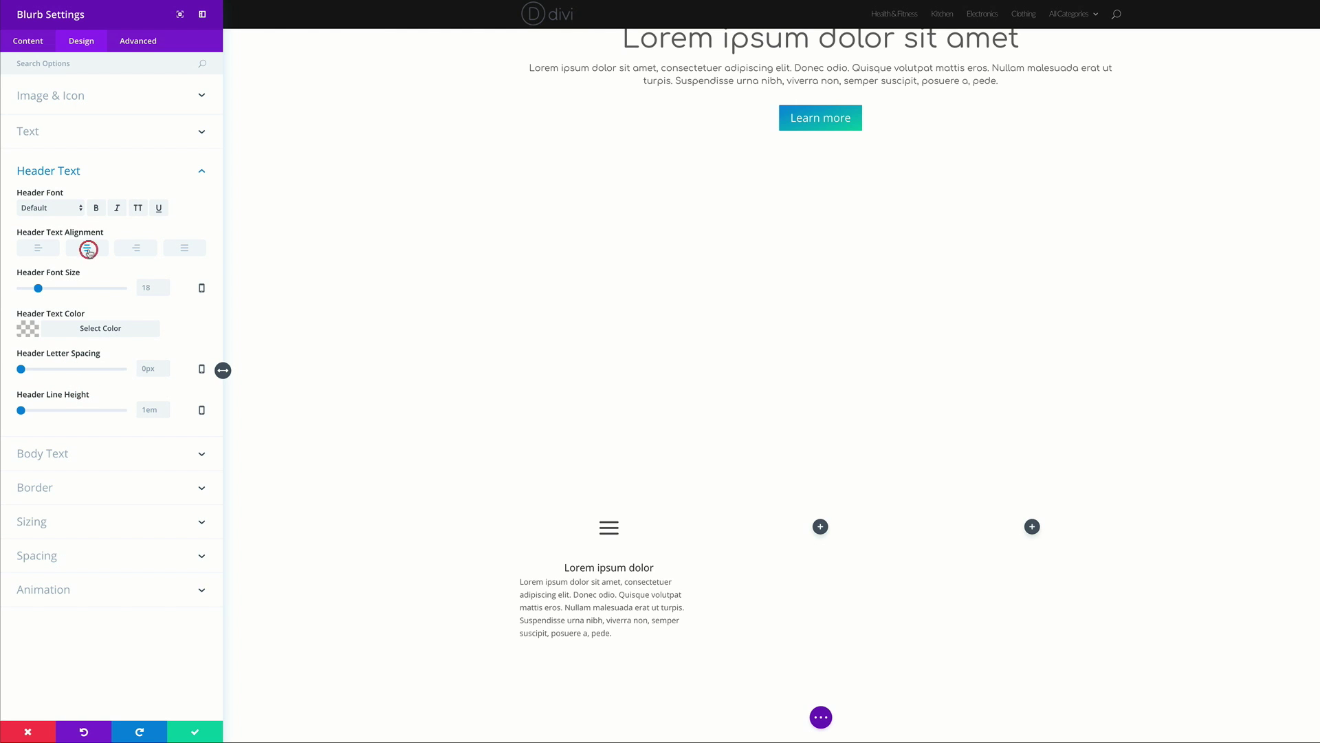
{"action": "left_click", "coordinate": [65, 213]}
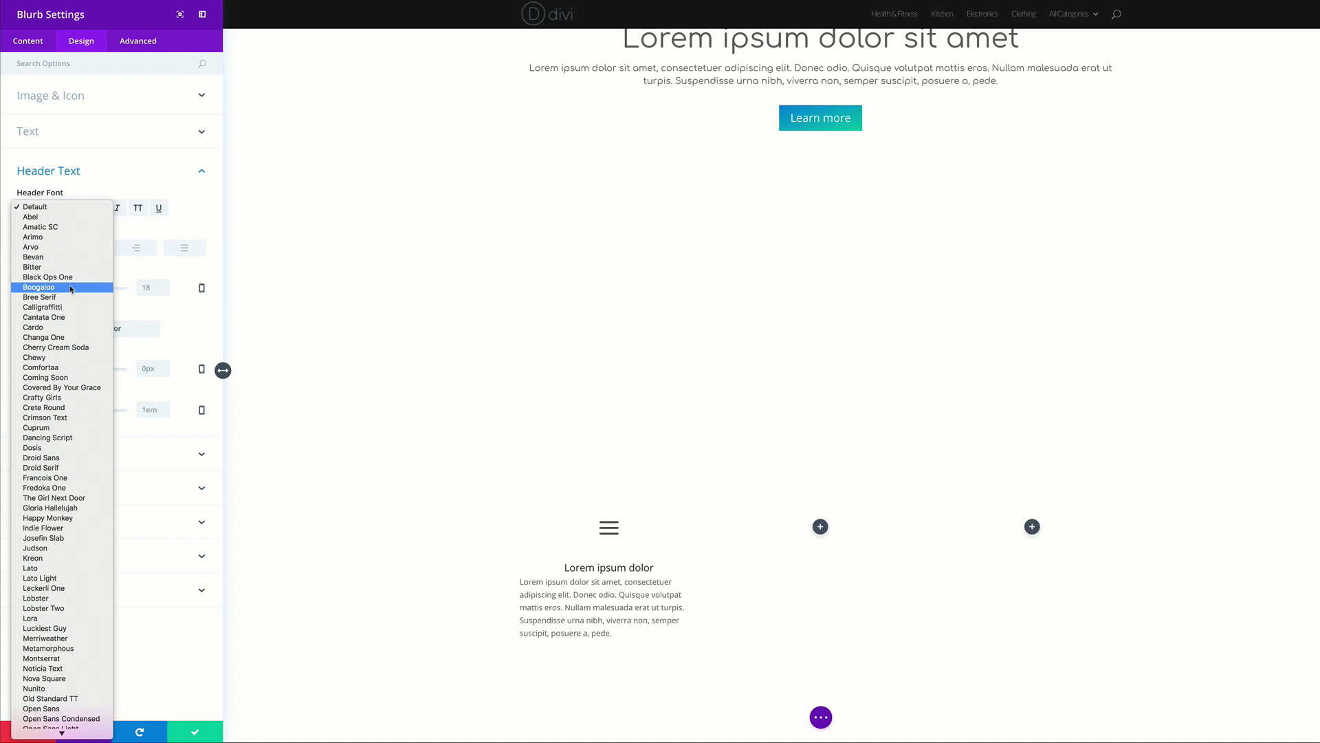
{"action": "left_click", "coordinate": [59, 367]}
Center the blurb's body text and save the module
{"action": "left_click", "coordinate": [73, 454]}
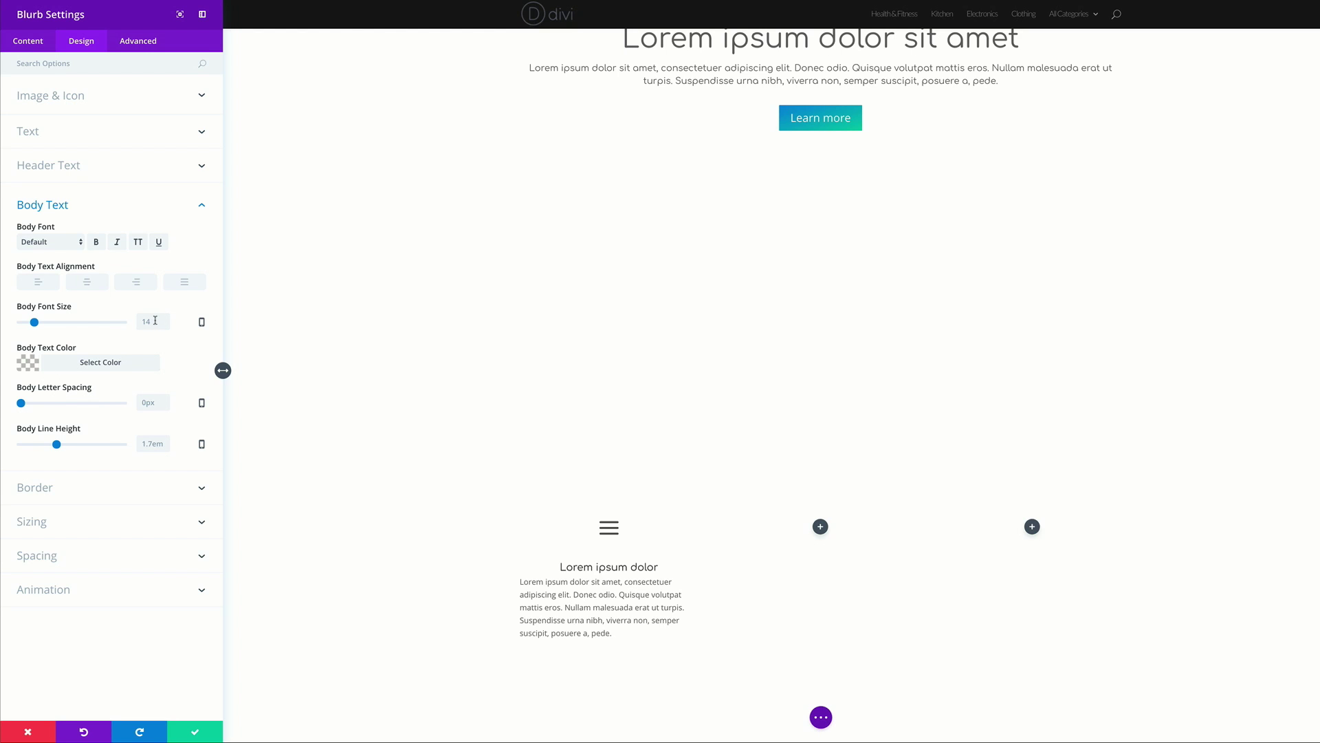
{"action": "left_click", "coordinate": [88, 283]}
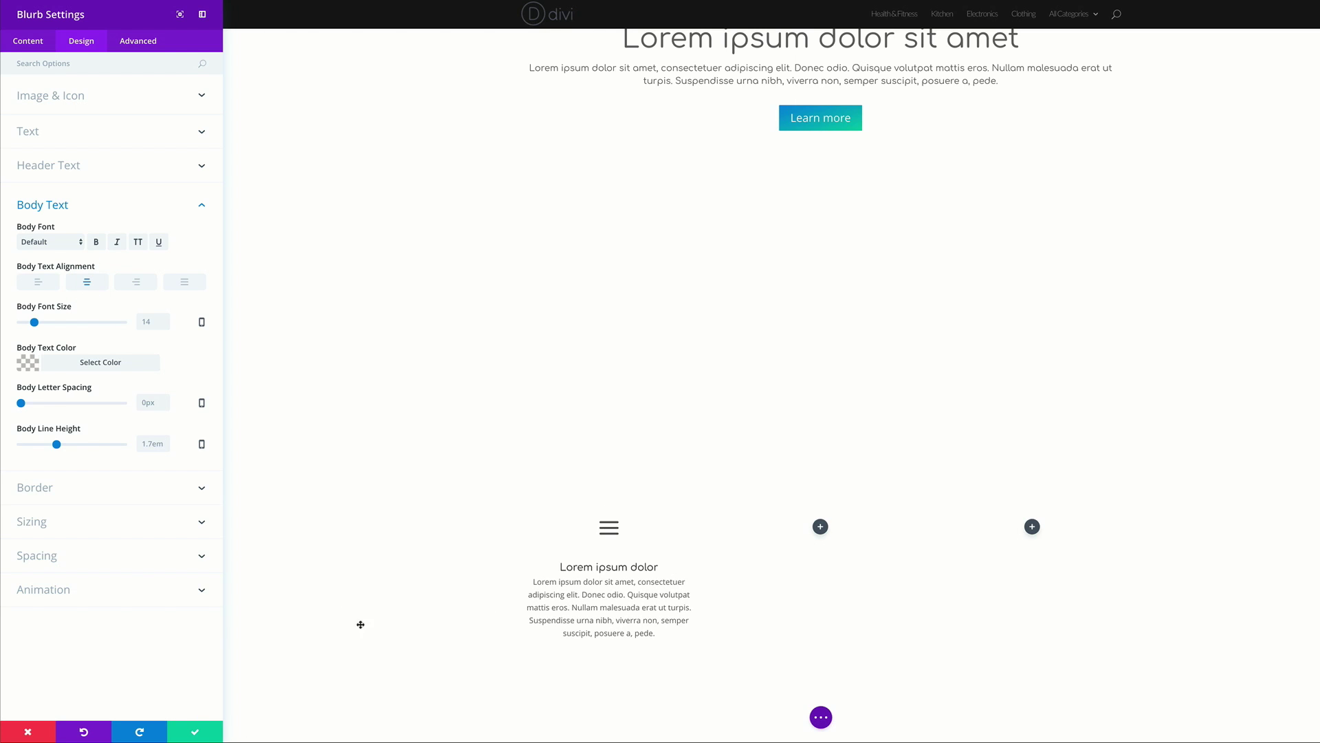
{"action": "left_click", "coordinate": [195, 731]}
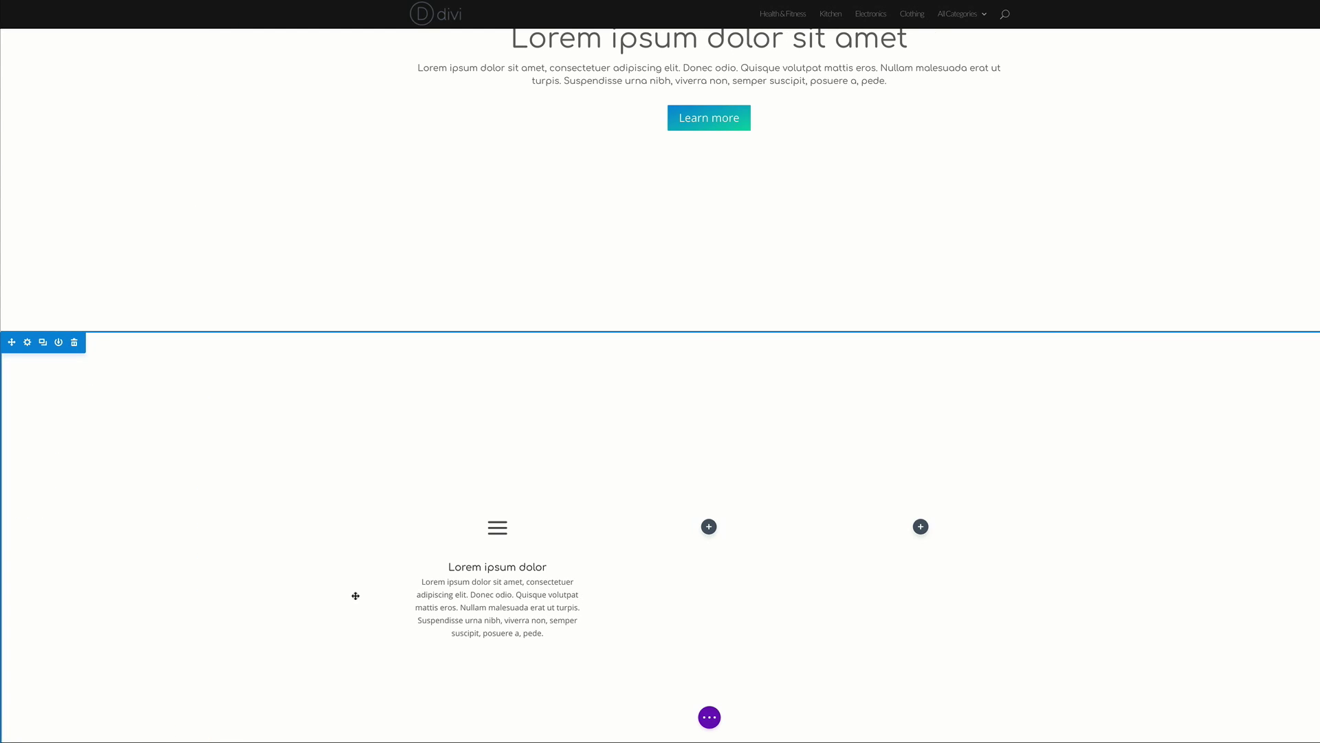
Copy the finished blurb into the row's second and third columns
{"action": "mouse_move", "coordinate": [527, 543]}
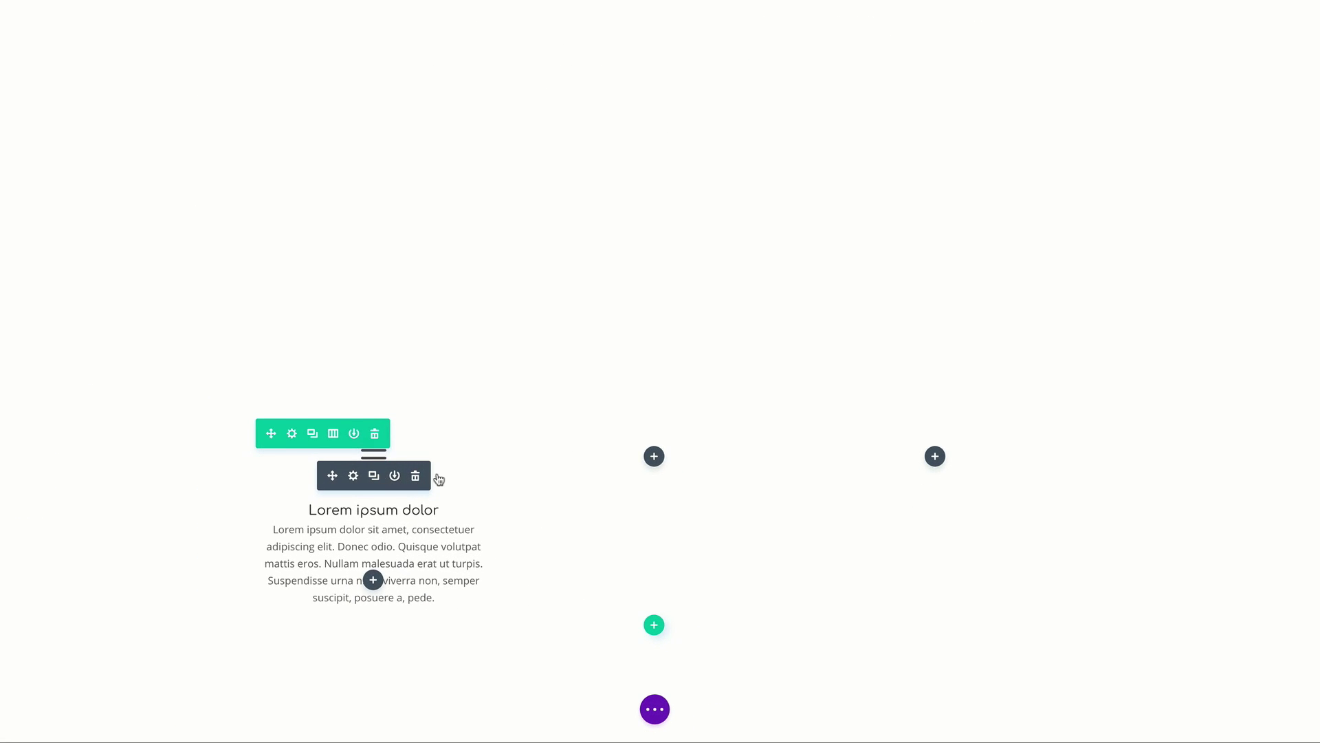
{"action": "mouse_move", "coordinate": [206, 537]}
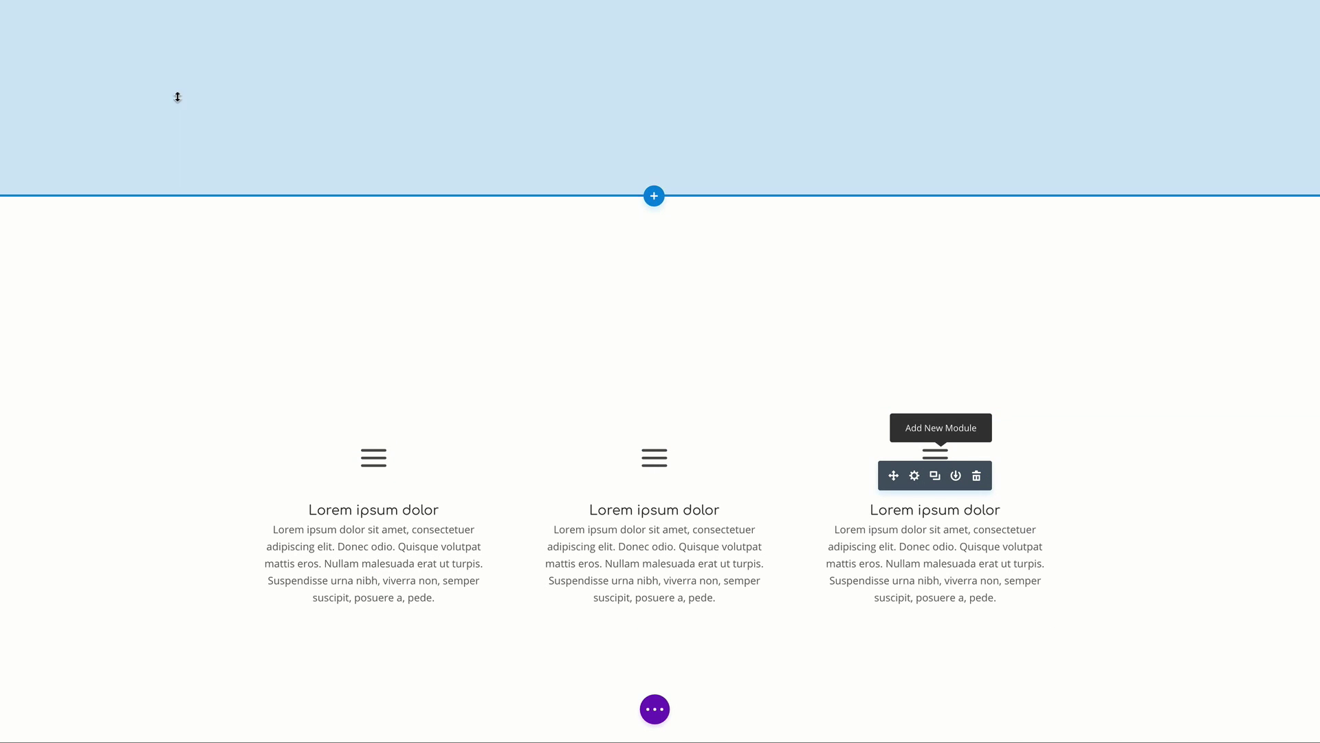
Add a gradient background to the first section containing the heading, text and button
{"action": "scroll", "coordinate": [177, 97], "scroll_direction": "up", "scroll_amount": 3}
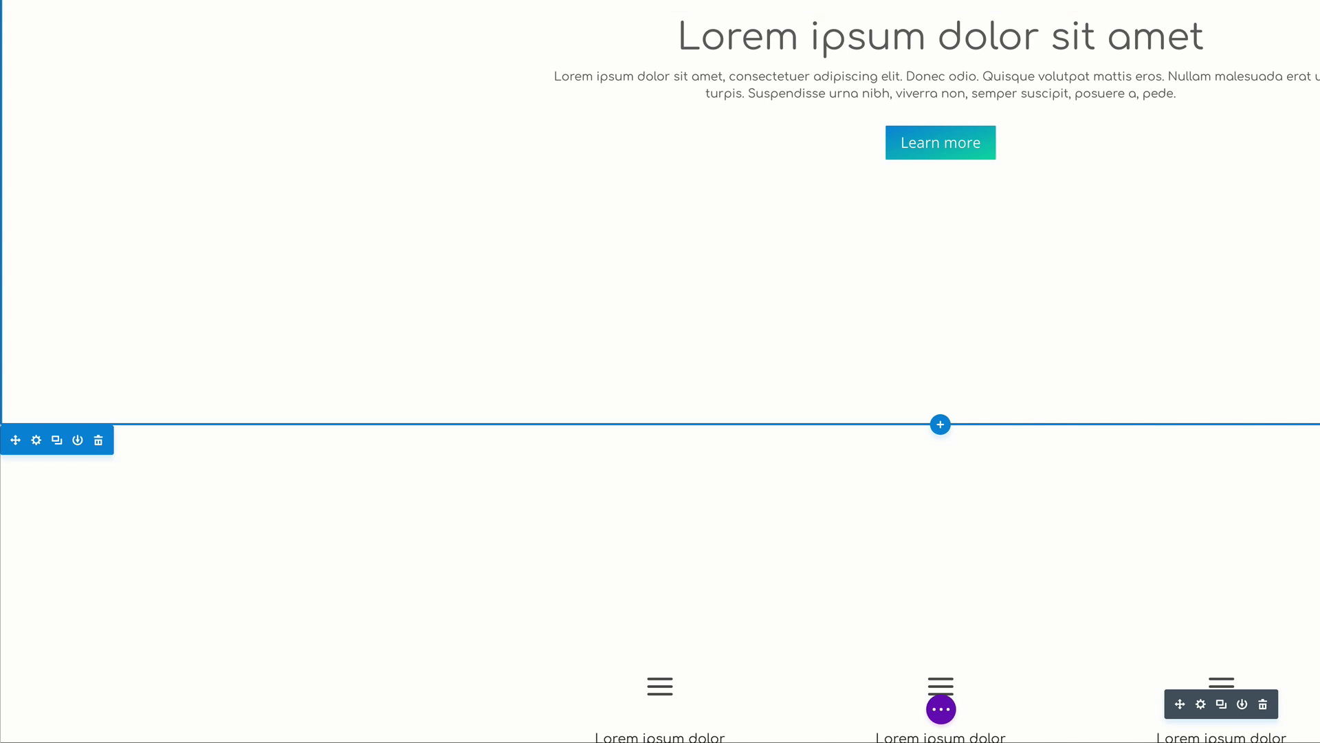
{"action": "left_click", "coordinate": [36, 440]}
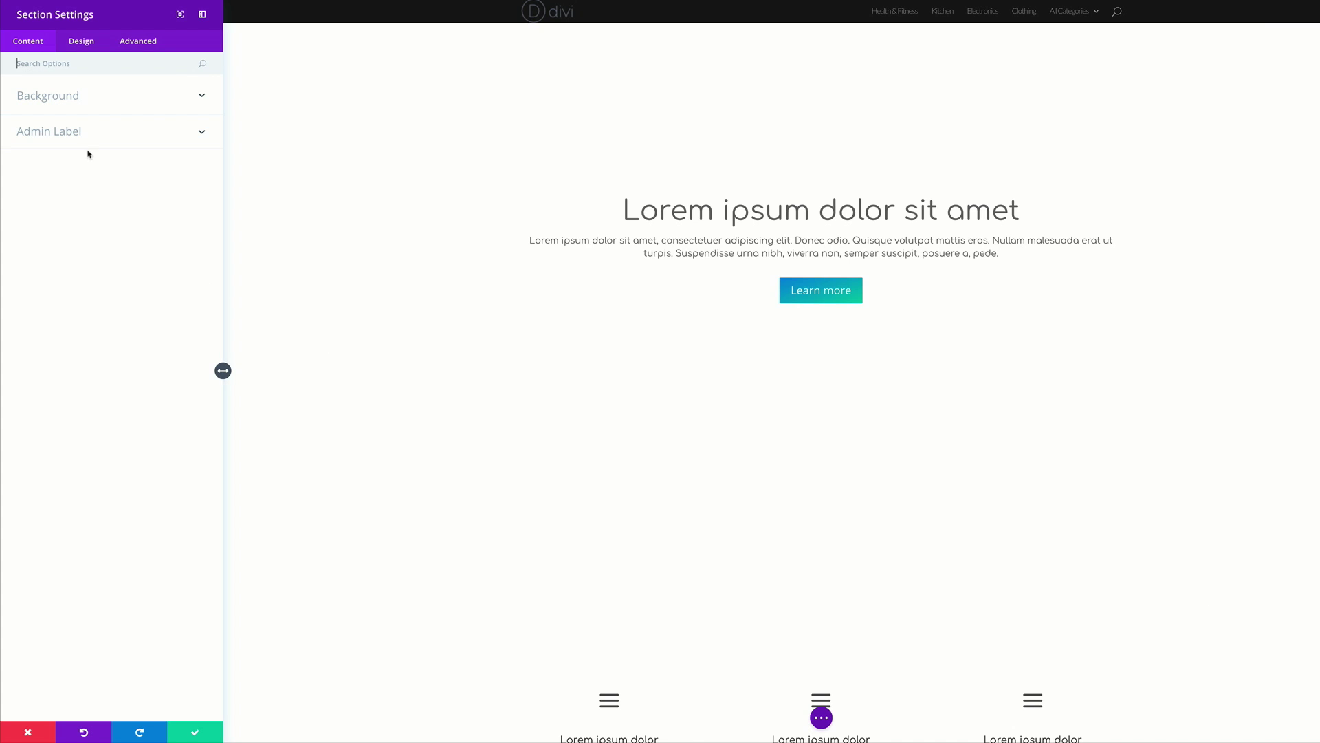
{"action": "left_click", "coordinate": [68, 99]}
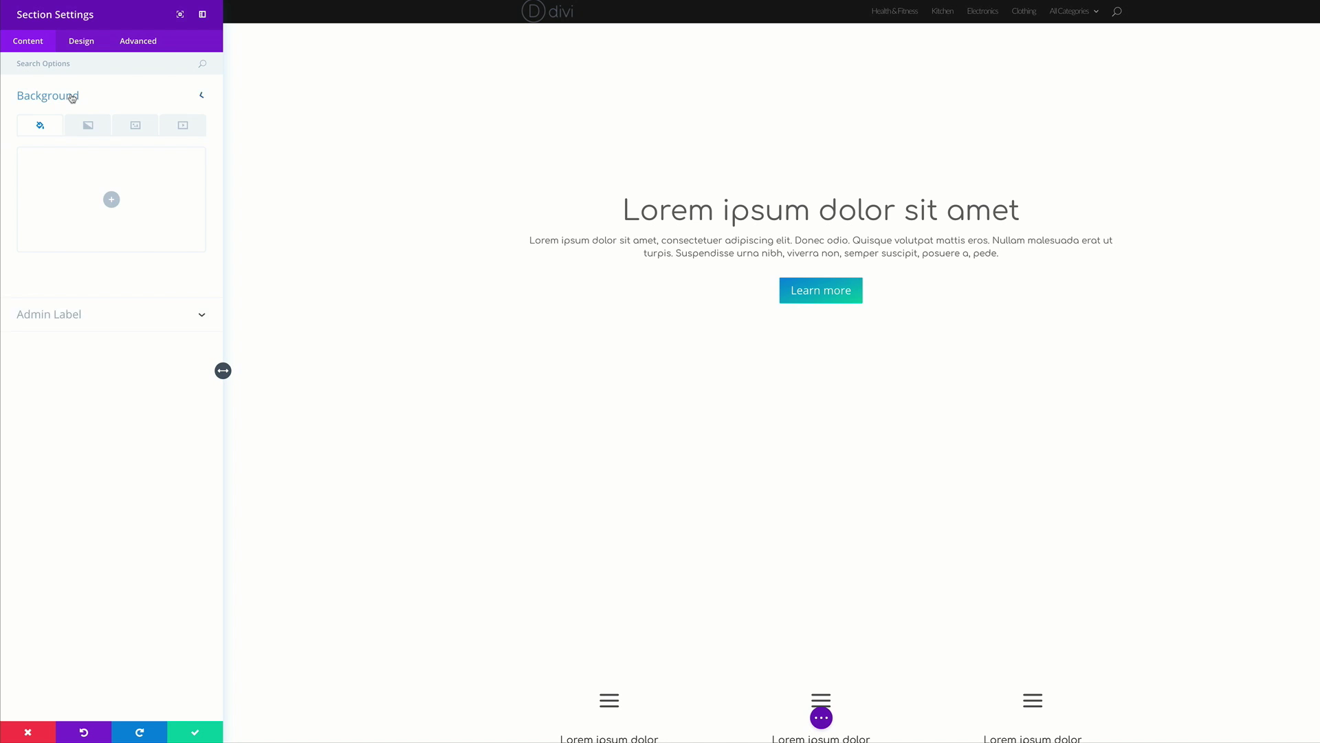
{"action": "left_click", "coordinate": [87, 127]}
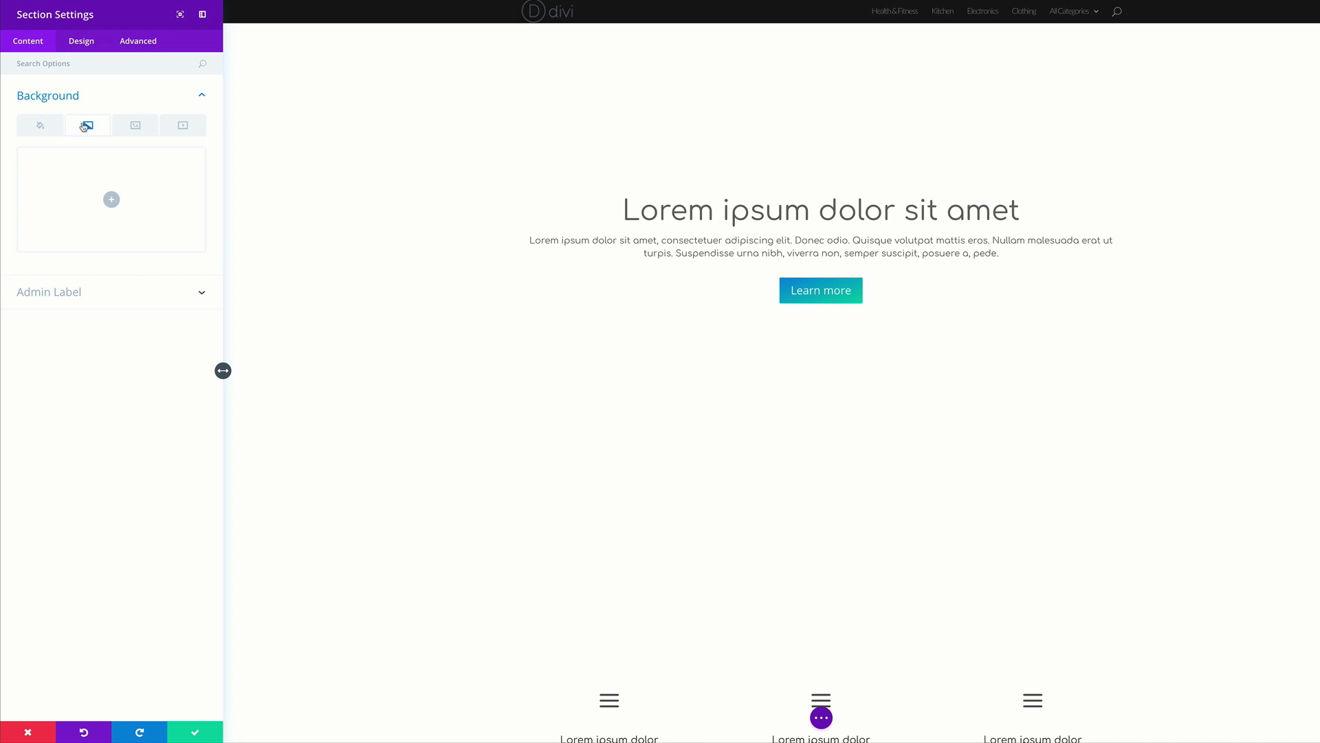
{"action": "left_click", "coordinate": [111, 201]}
Set the section gradient's first color to #dddddd and its second color to #f7f7f7
{"action": "left_click", "coordinate": [28, 274]}
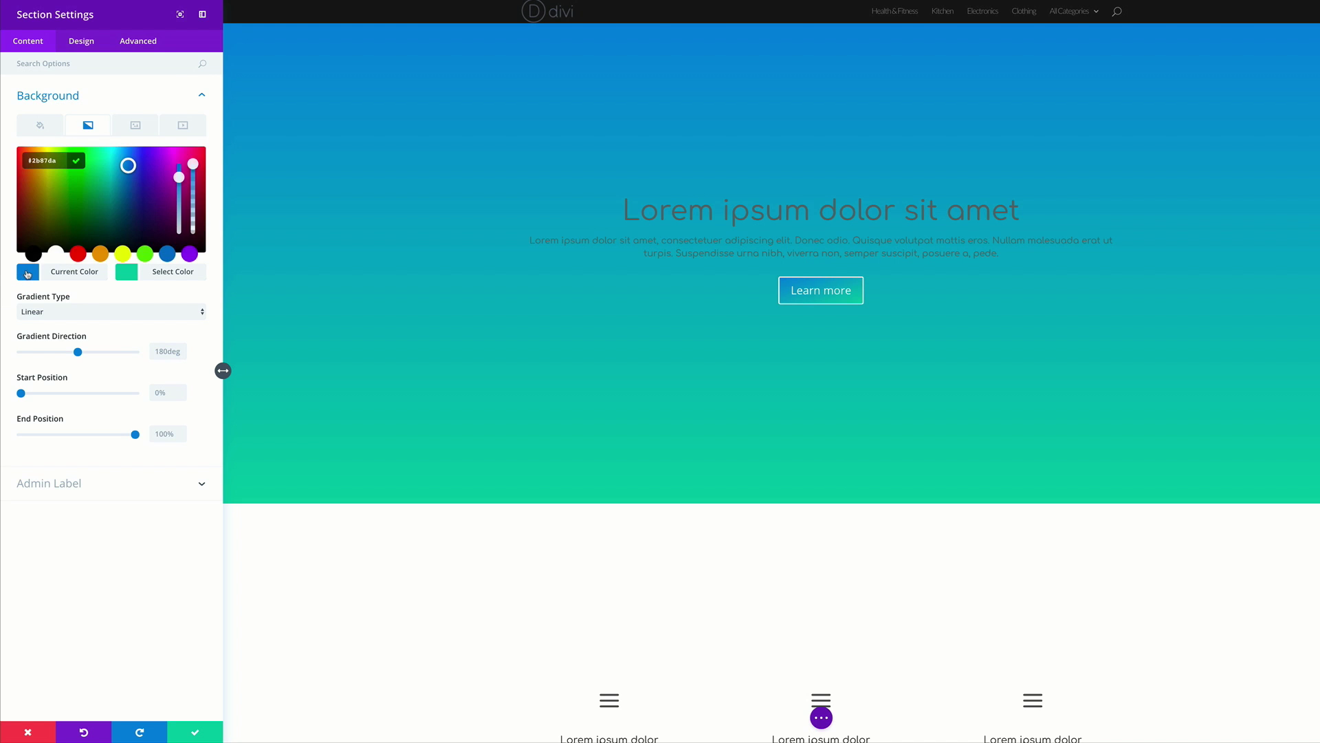
{"action": "double_click", "coordinate": [61, 161]}
{"action": "type", "text": "dddddd"}
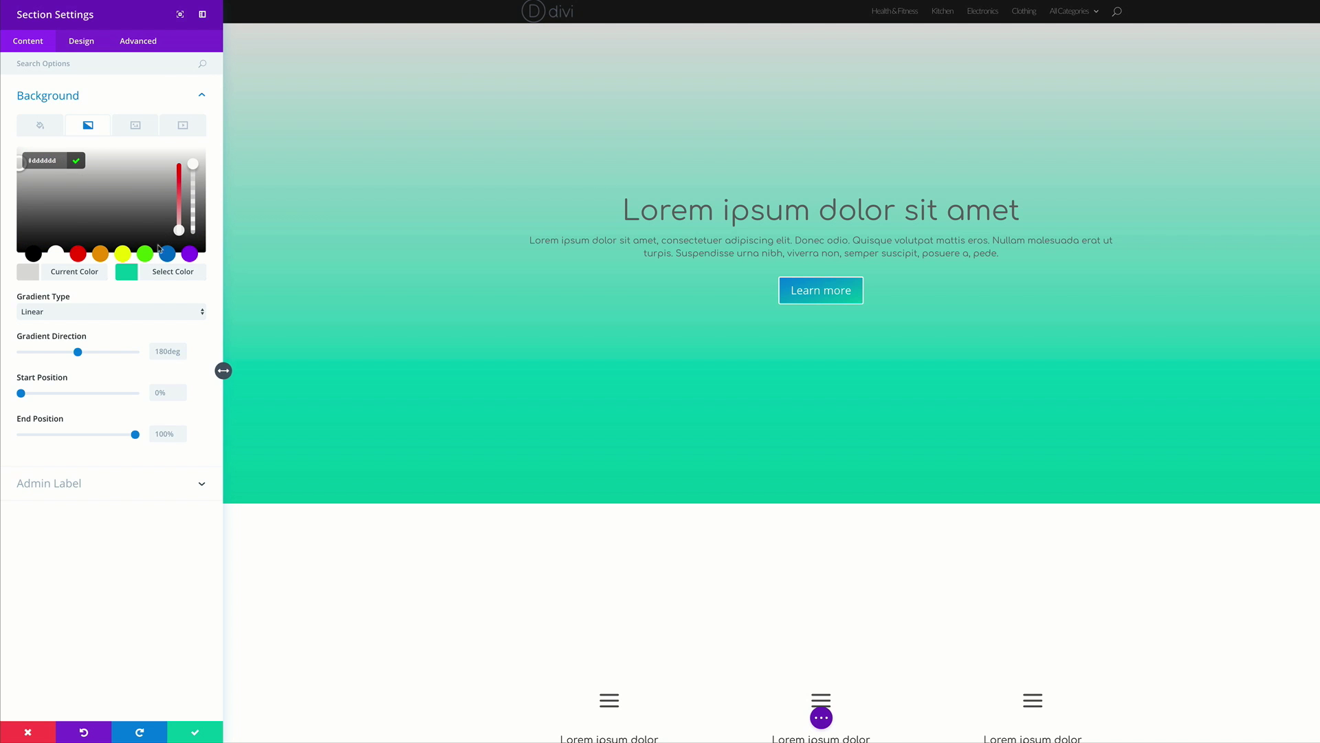
{"action": "left_click", "coordinate": [127, 272]}
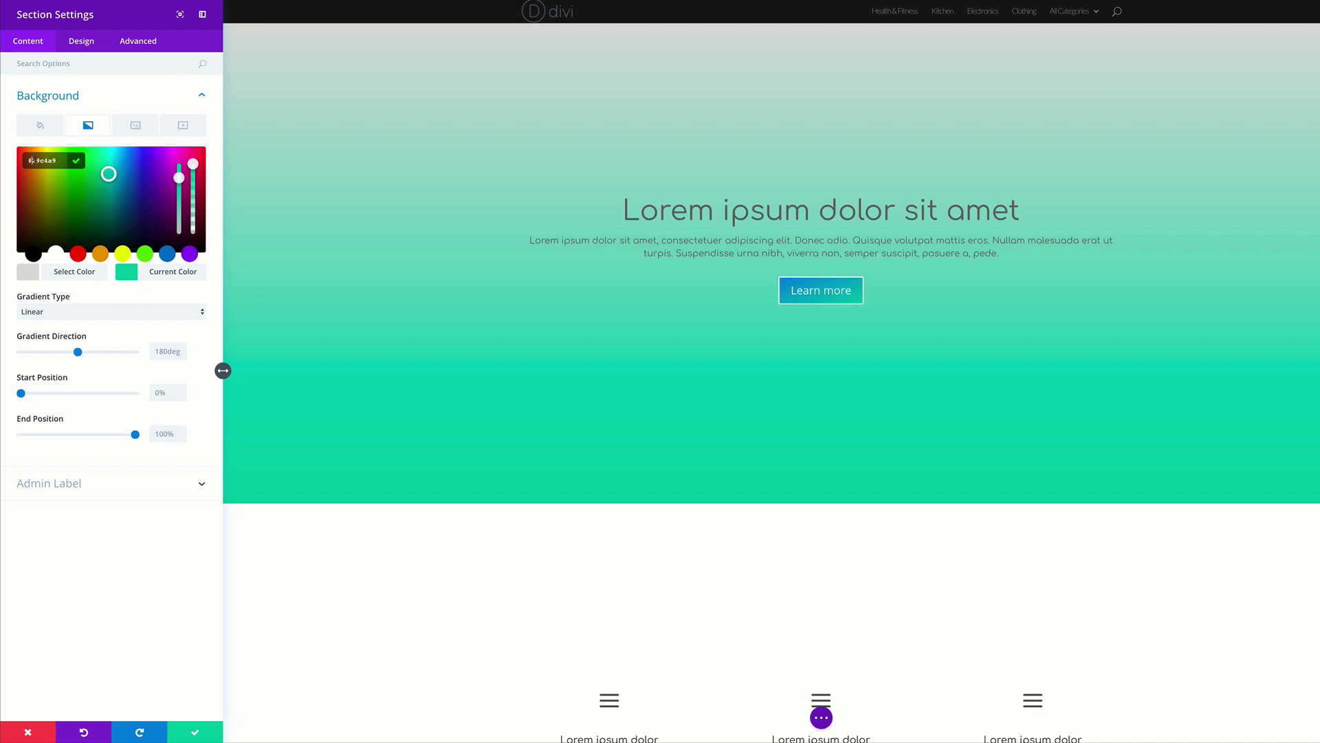
{"action": "double_click", "coordinate": [61, 159]}
{"action": "type", "text": "e7e7e7"}
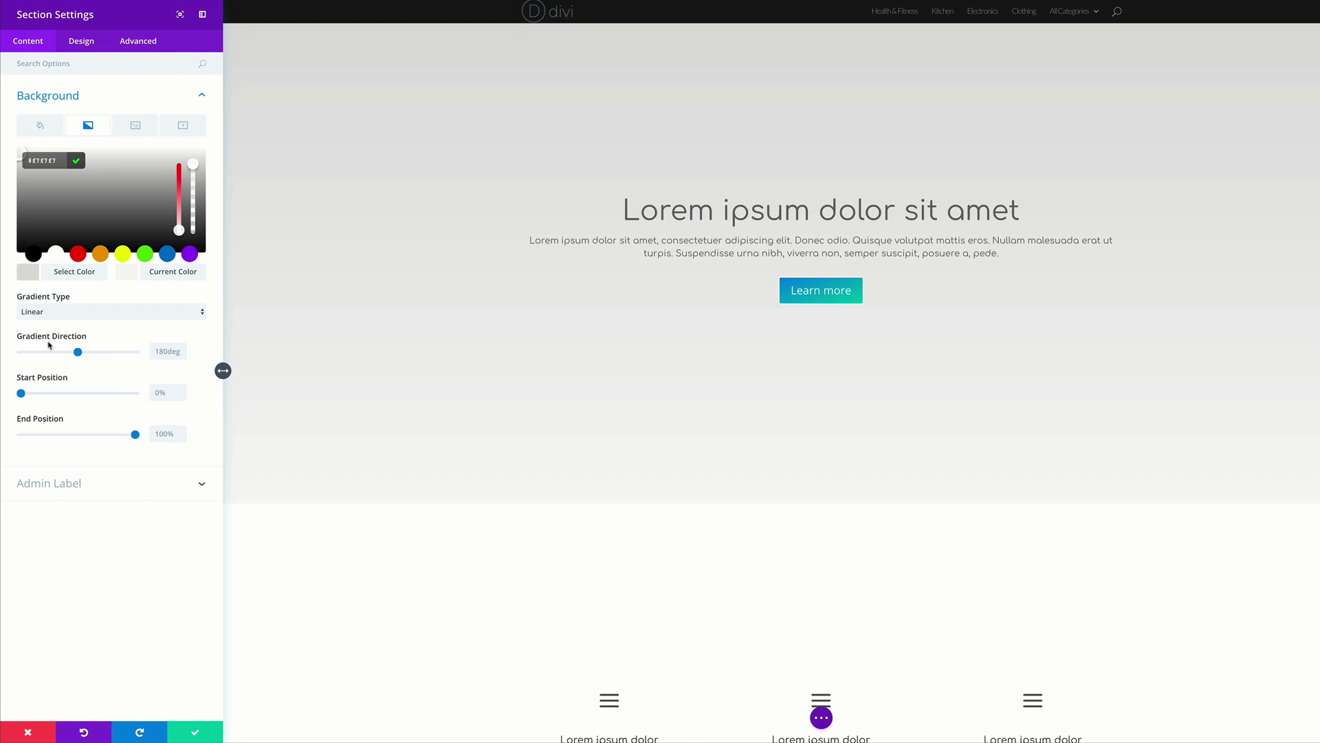
Set the section gradient's direction to 183deg and its start position to 85%
{"action": "left_click", "coordinate": [159, 352]}
{"action": "type", "text": "83"}
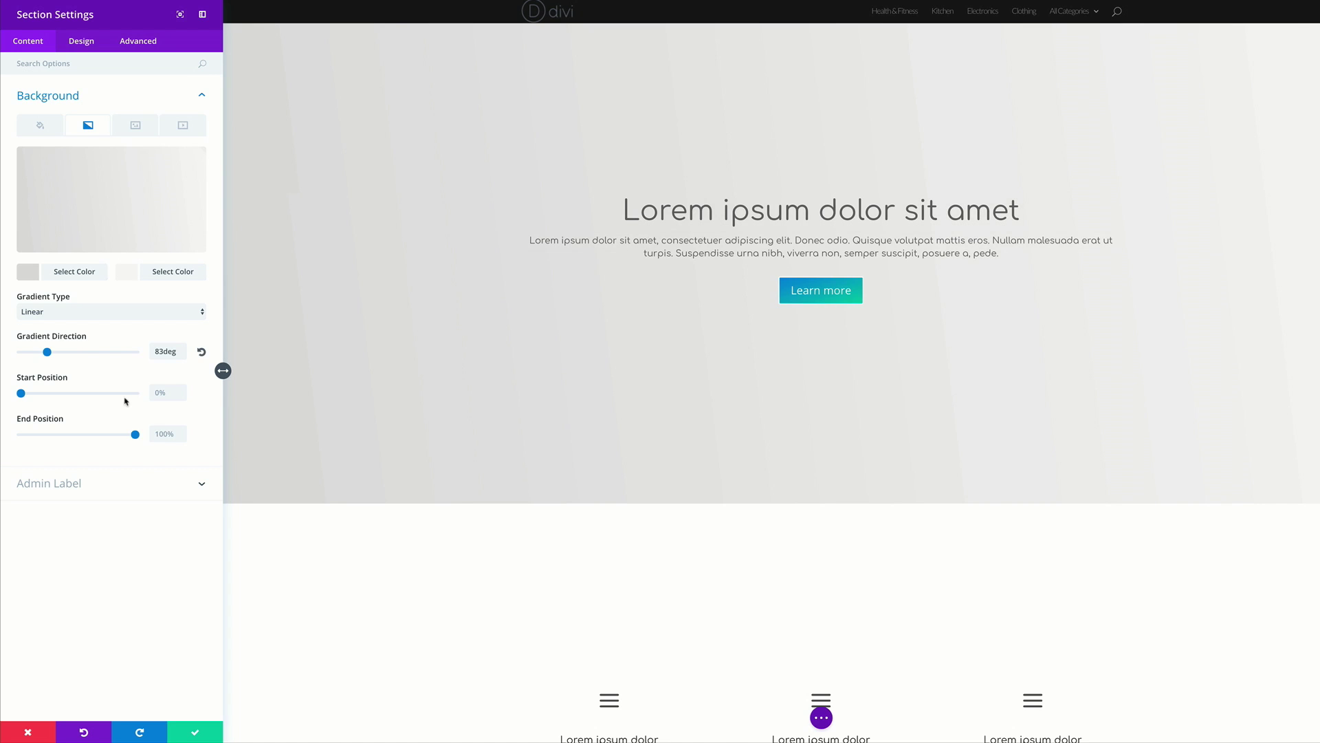
{"action": "double_click", "coordinate": [159, 393]}
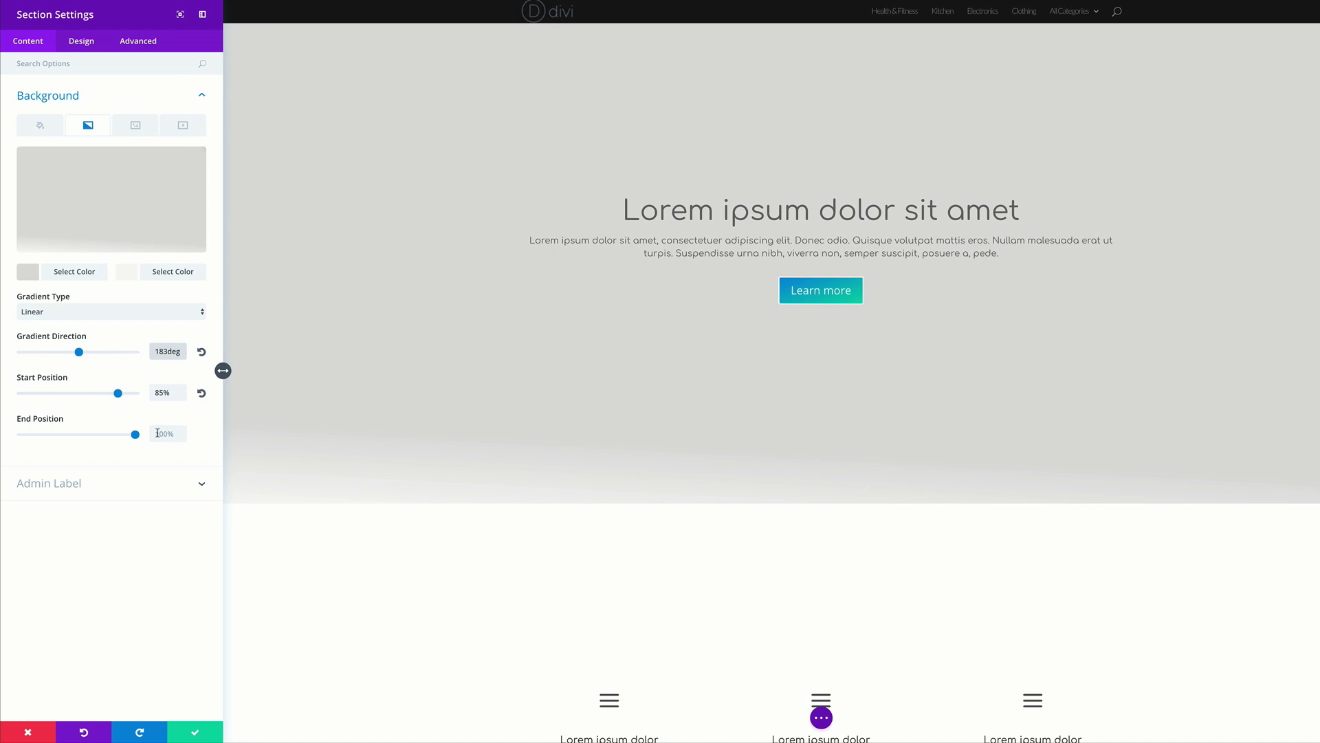
Set the first section gradient's end position to 70% and save the section settings
{"action": "left_click", "coordinate": [157, 433]}
{"action": "type", "text": "70%"}
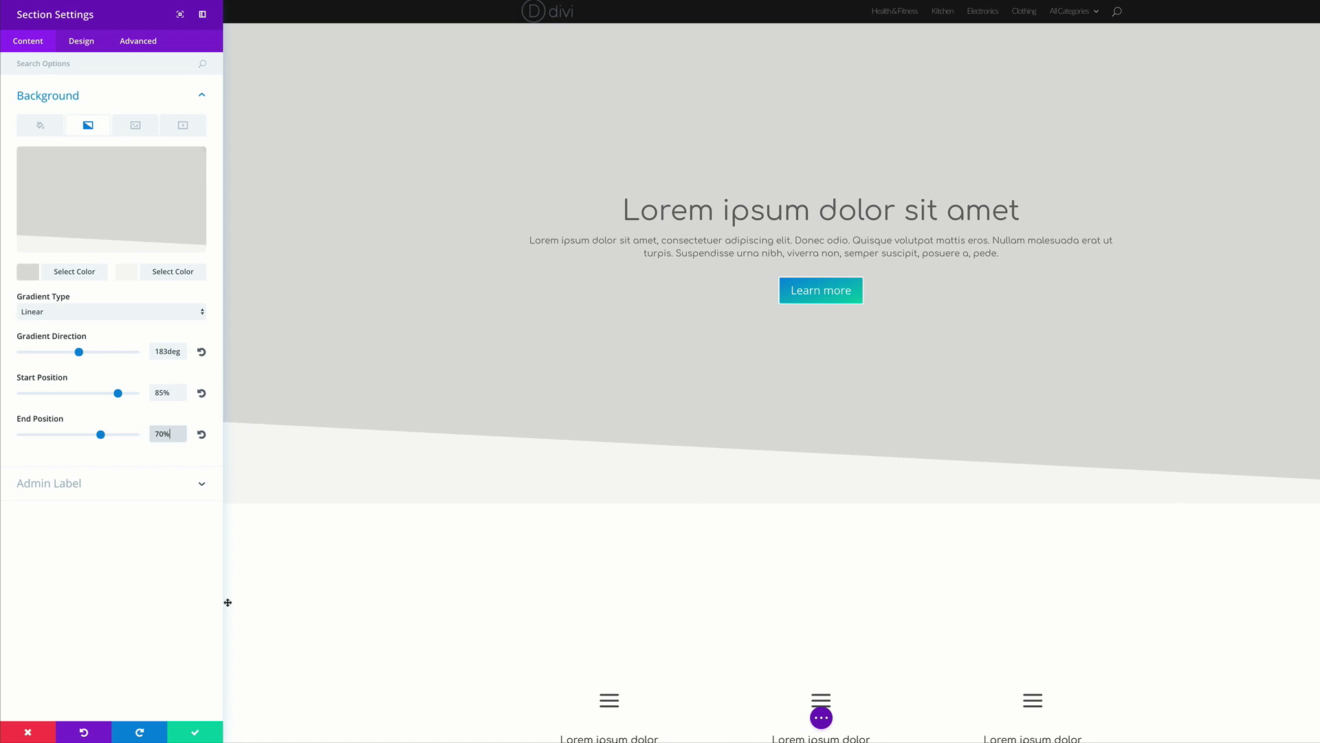
{"action": "left_click", "coordinate": [195, 732]}
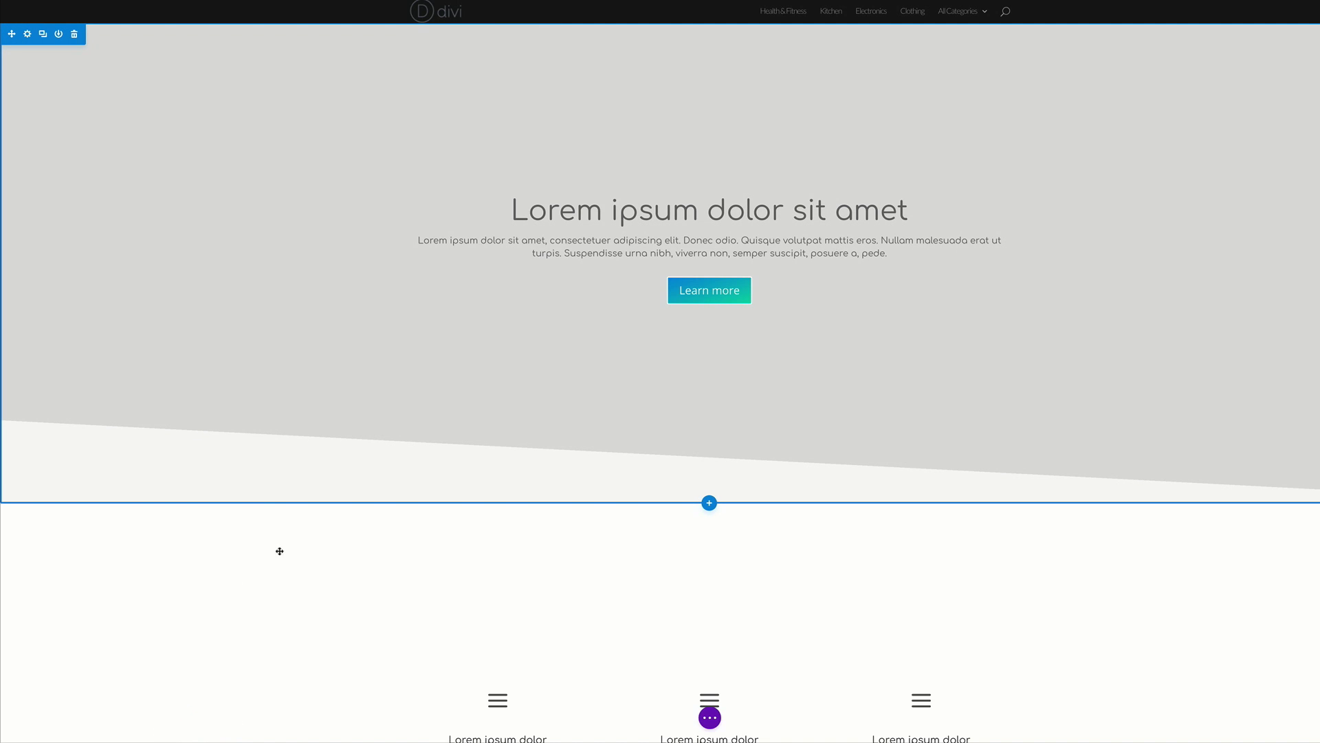
Give the blurb section a gradient background with an off-white first color matching the section above and #dddddd as second color
{"action": "scroll", "coordinate": [403, 590], "scroll_direction": "down", "scroll_amount": 3}
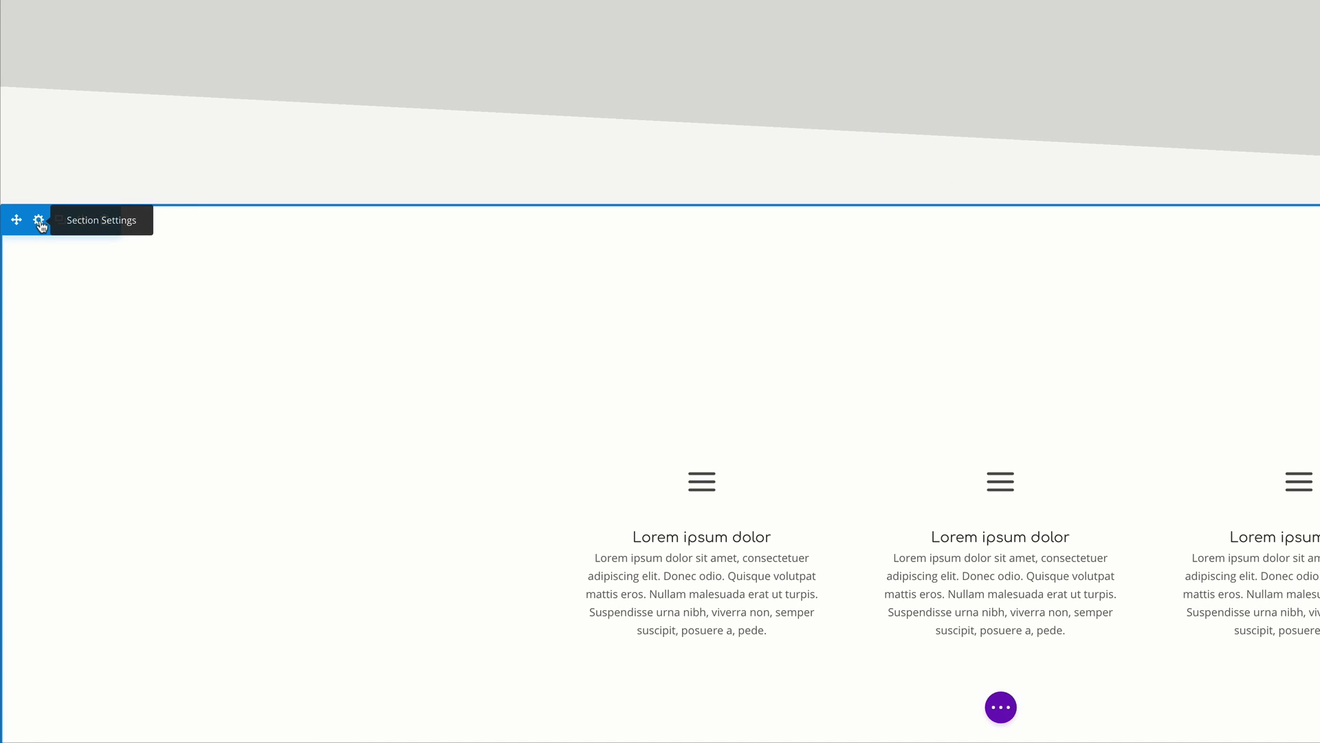
{"action": "left_click", "coordinate": [39, 221]}
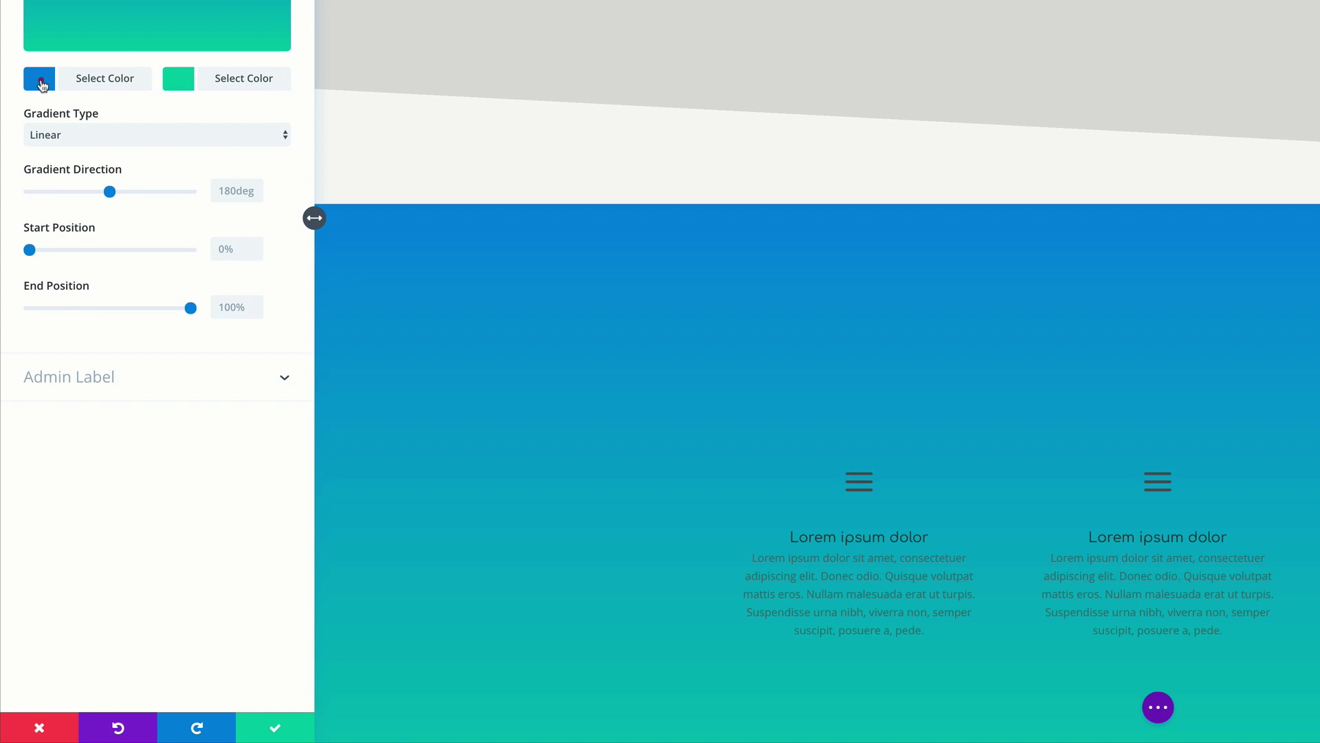
{"action": "left_click", "coordinate": [39, 79]}
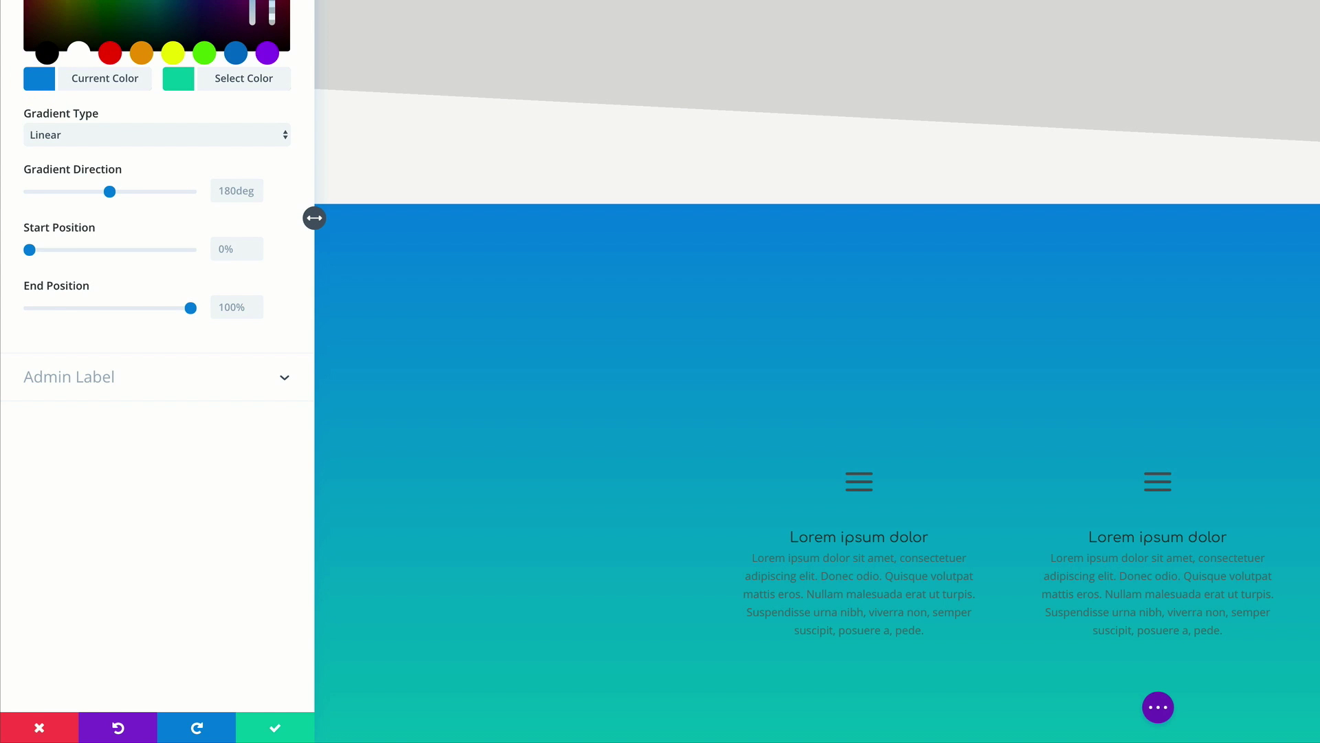
{"action": "left_click", "coordinate": [252, 19]}
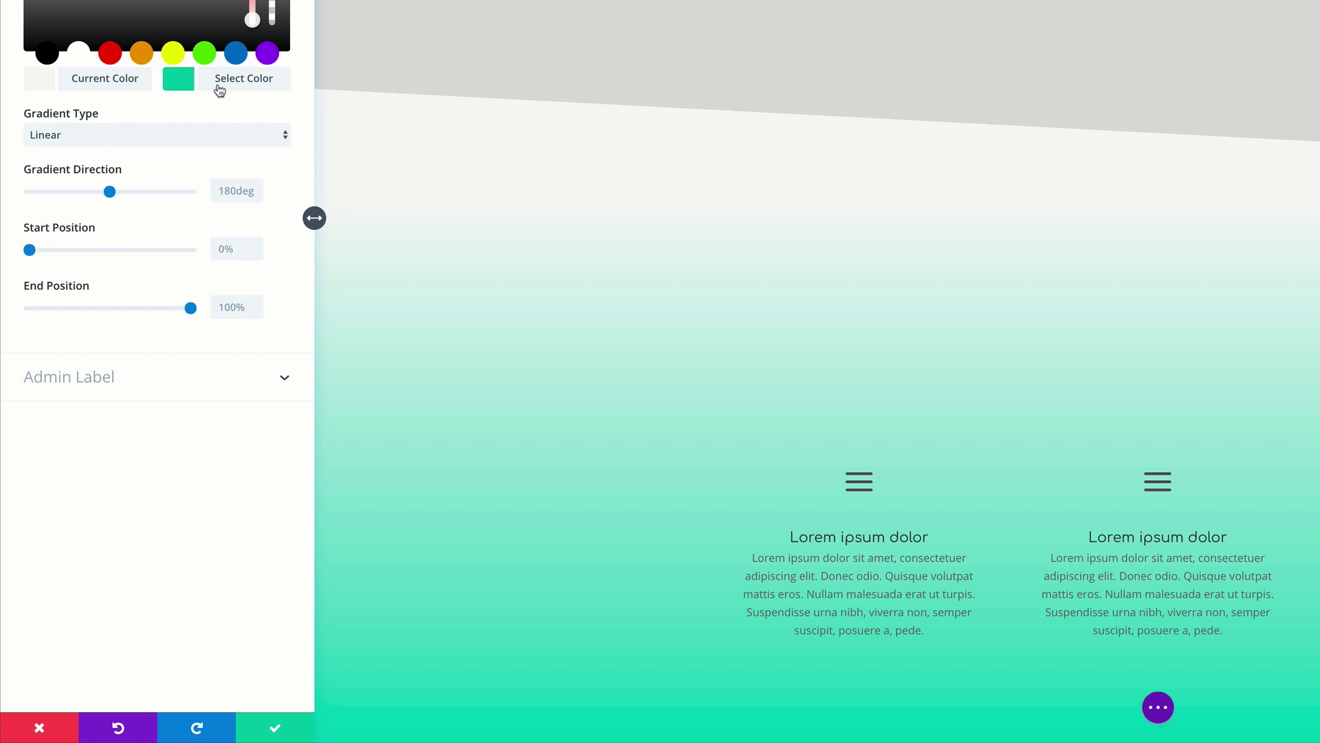
{"action": "left_click", "coordinate": [179, 86]}
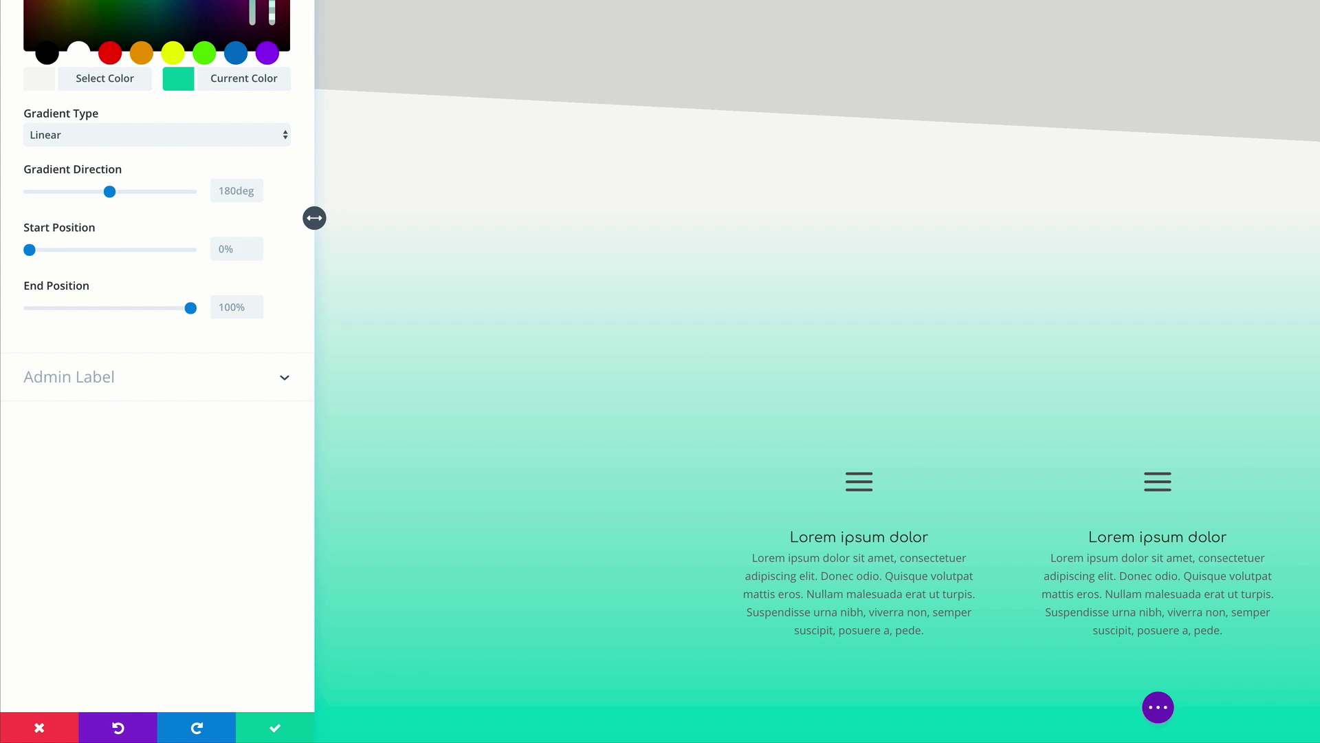
{"action": "type", "text": "#dddddd"}
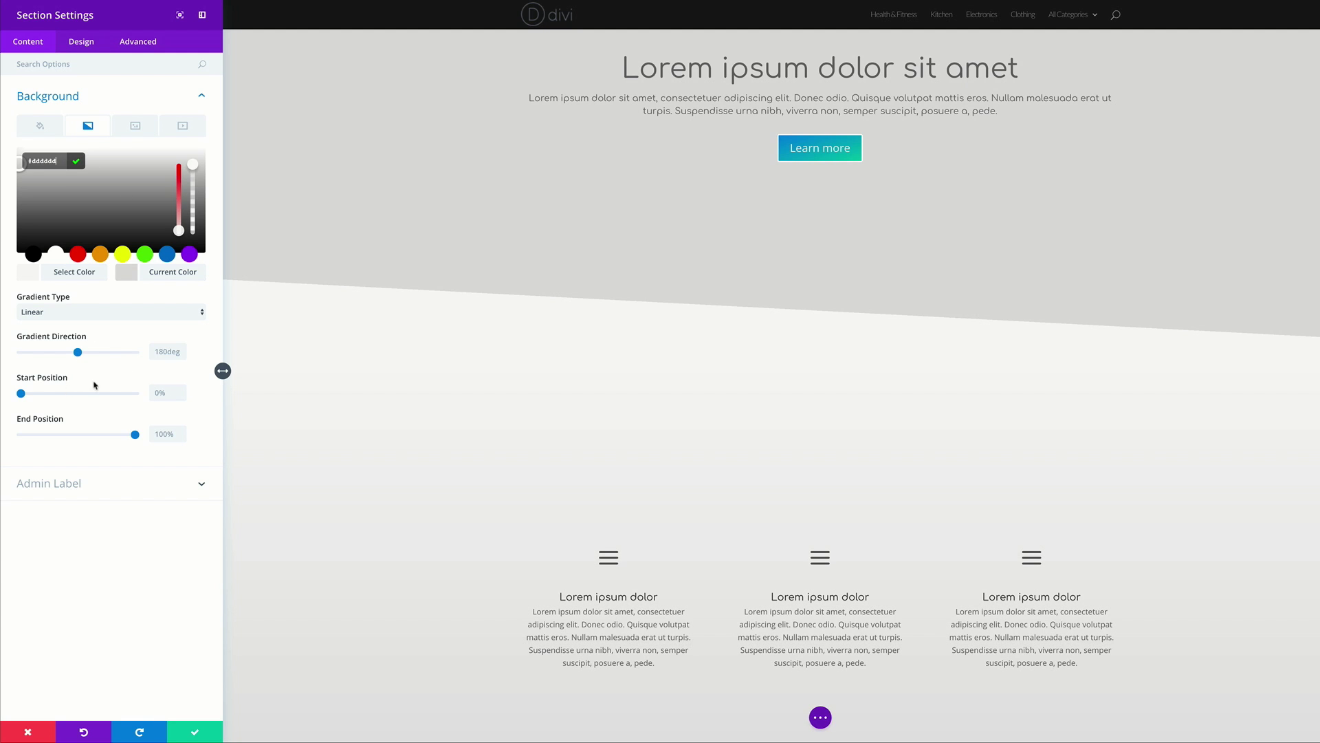
Set the blurb section gradient's direction to 183deg, start position to 85% and end position to 70%, and save
{"action": "left_click", "coordinate": [161, 352]}
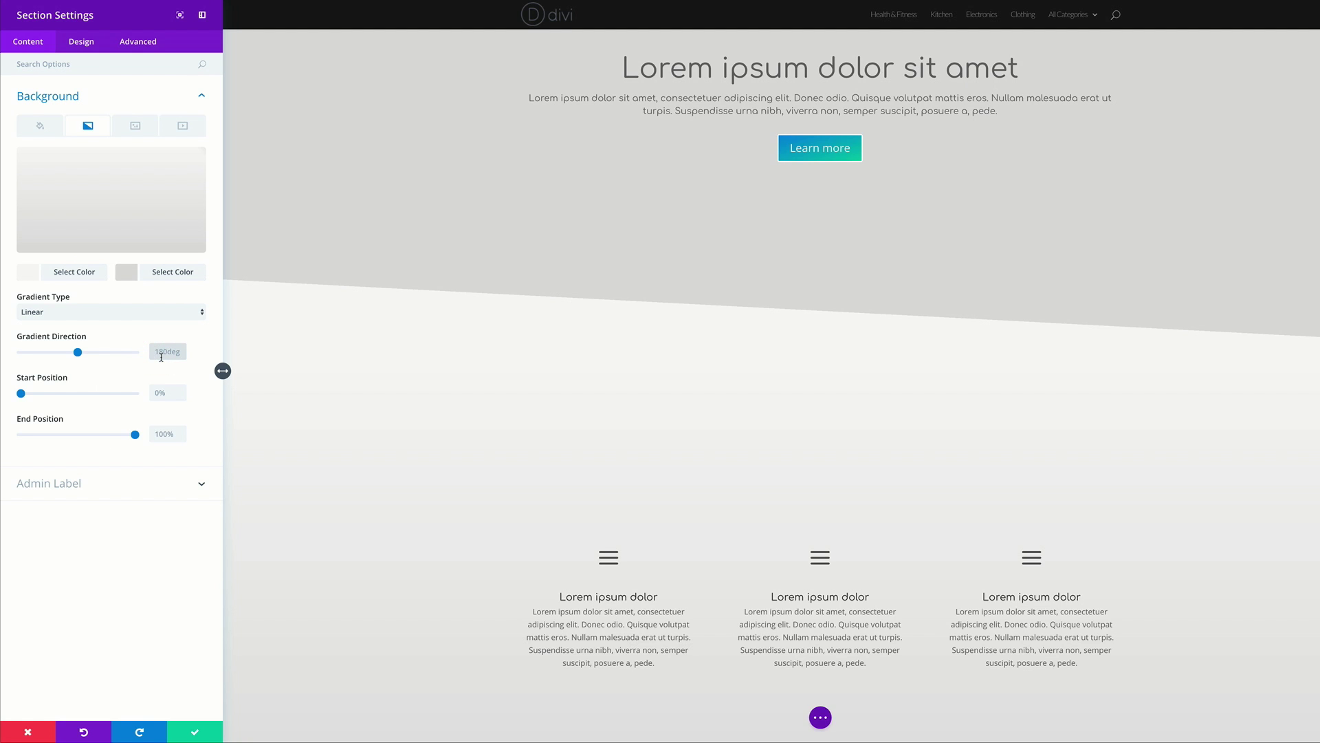
{"action": "key", "text": "Up"}
{"action": "key", "text": "Up"}
{"action": "key", "text": "Up"}
{"action": "left_click", "coordinate": [165, 389]}
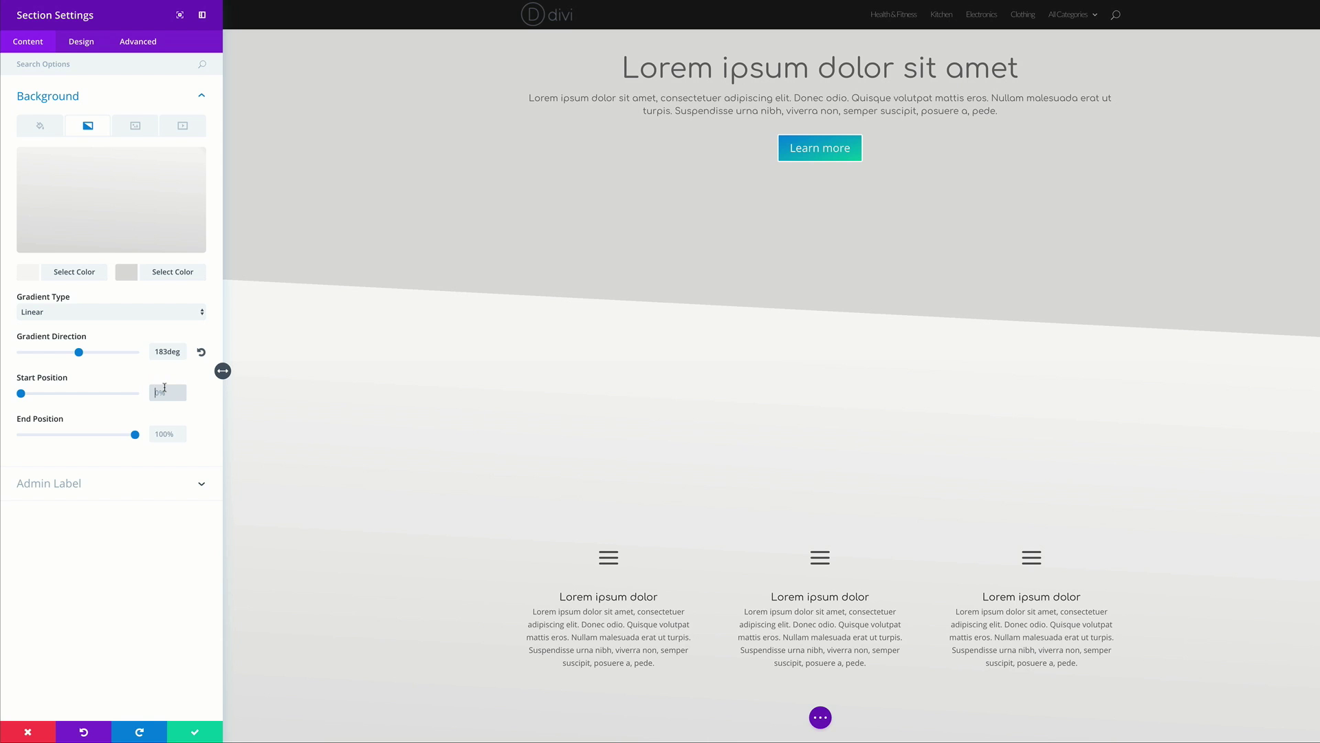
{"action": "type", "text": "85"}
{"action": "left_click", "coordinate": [163, 434]}
{"action": "type", "text": "70"}
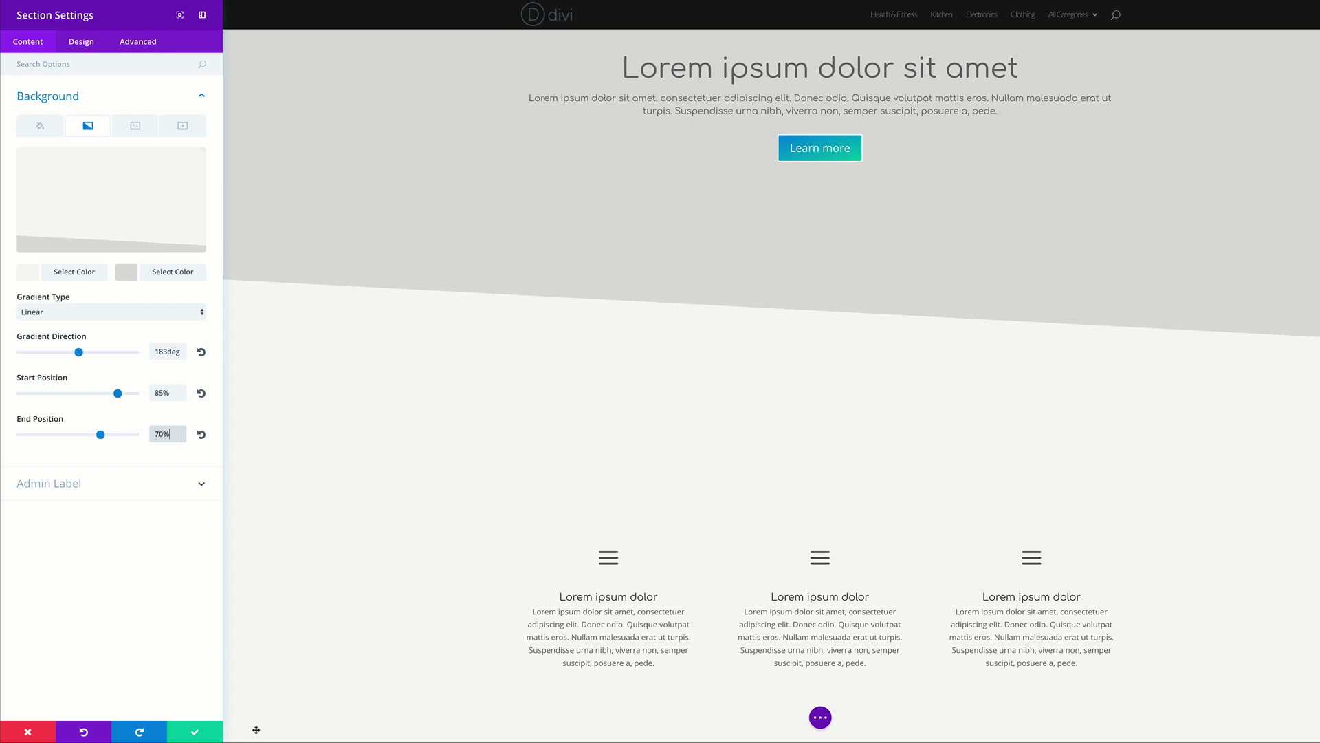
{"action": "left_click", "coordinate": [197, 731]}
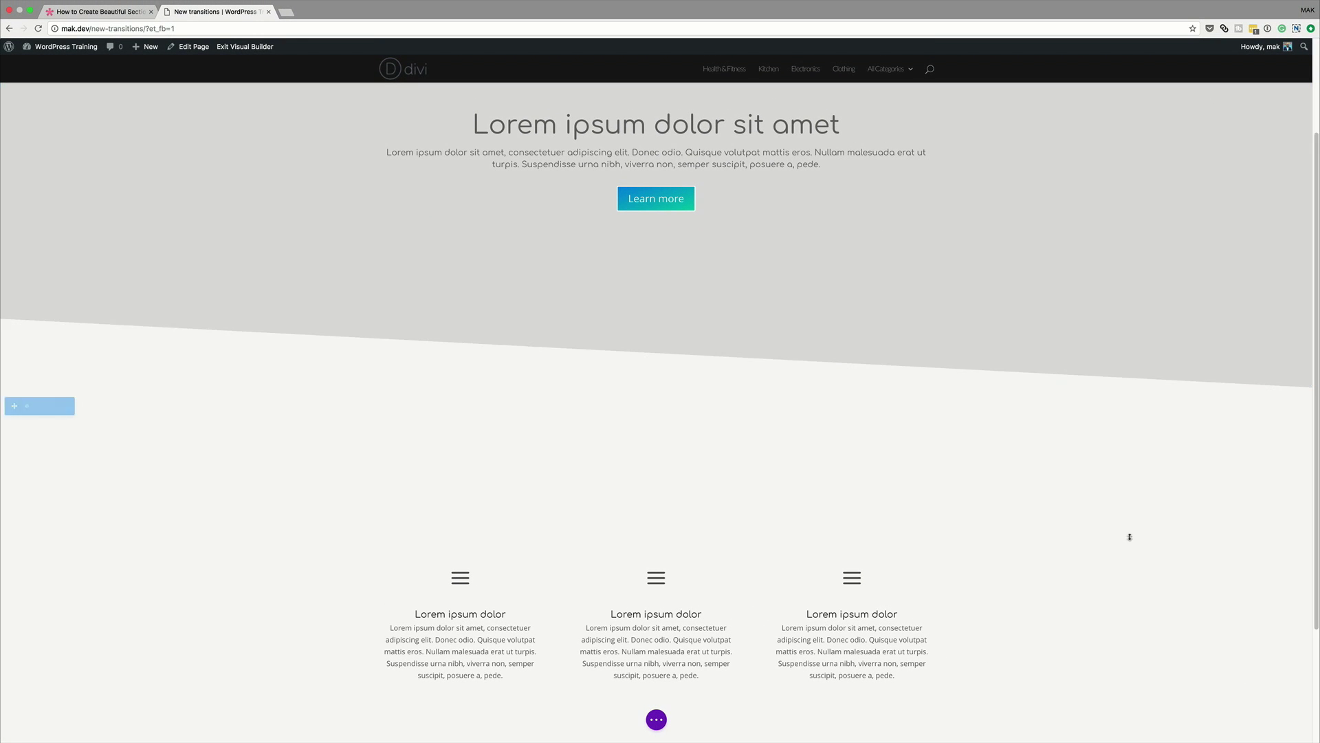
Remove the blurb section's custom top padding and save the section settings
{"action": "scroll", "coordinate": [1130, 537], "scroll_direction": "down", "scroll_amount": 5}
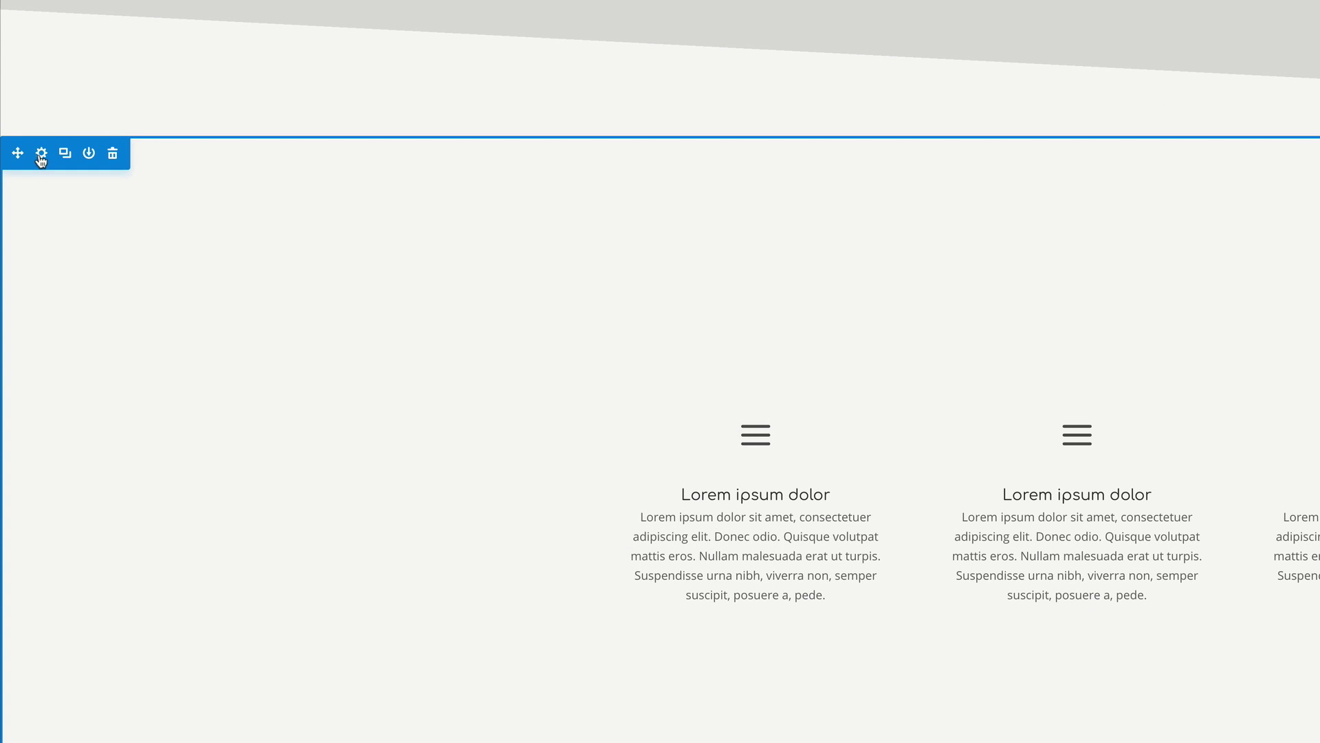
{"action": "left_click", "coordinate": [42, 153]}
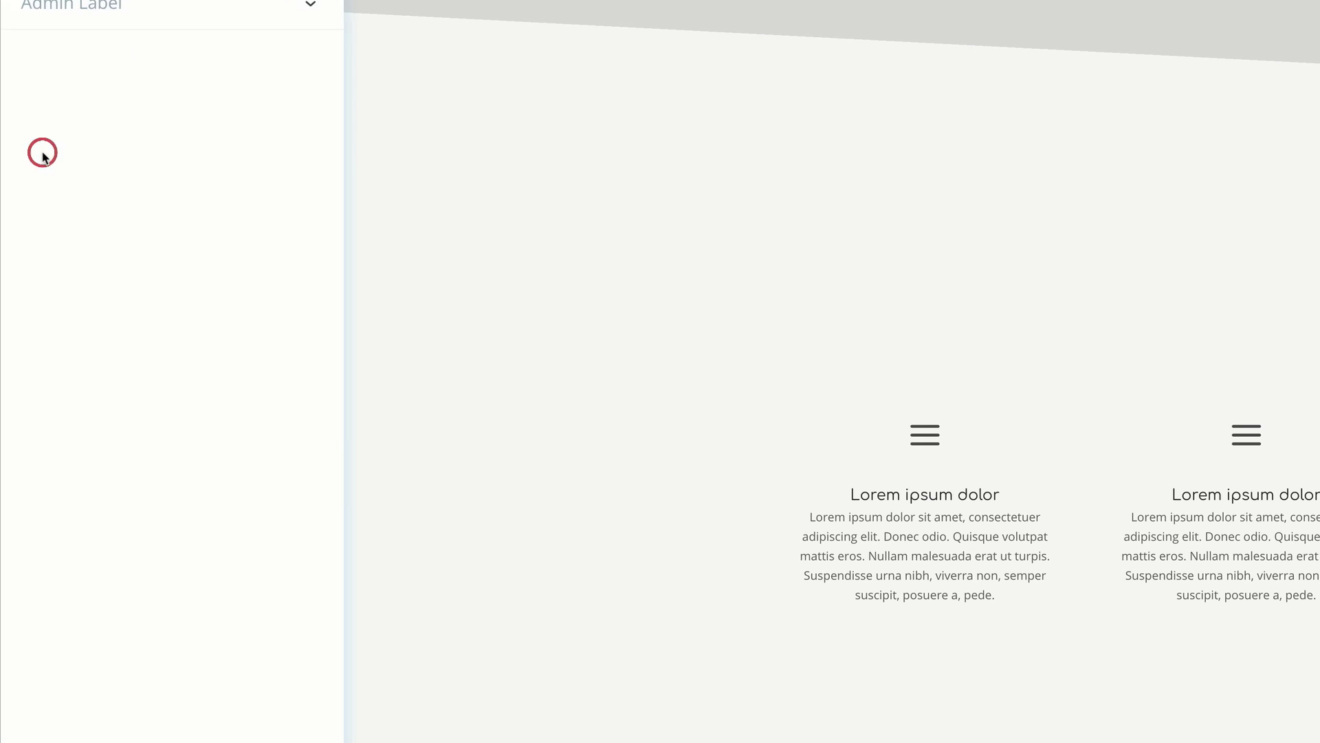
{"action": "left_click", "coordinate": [82, 41]}
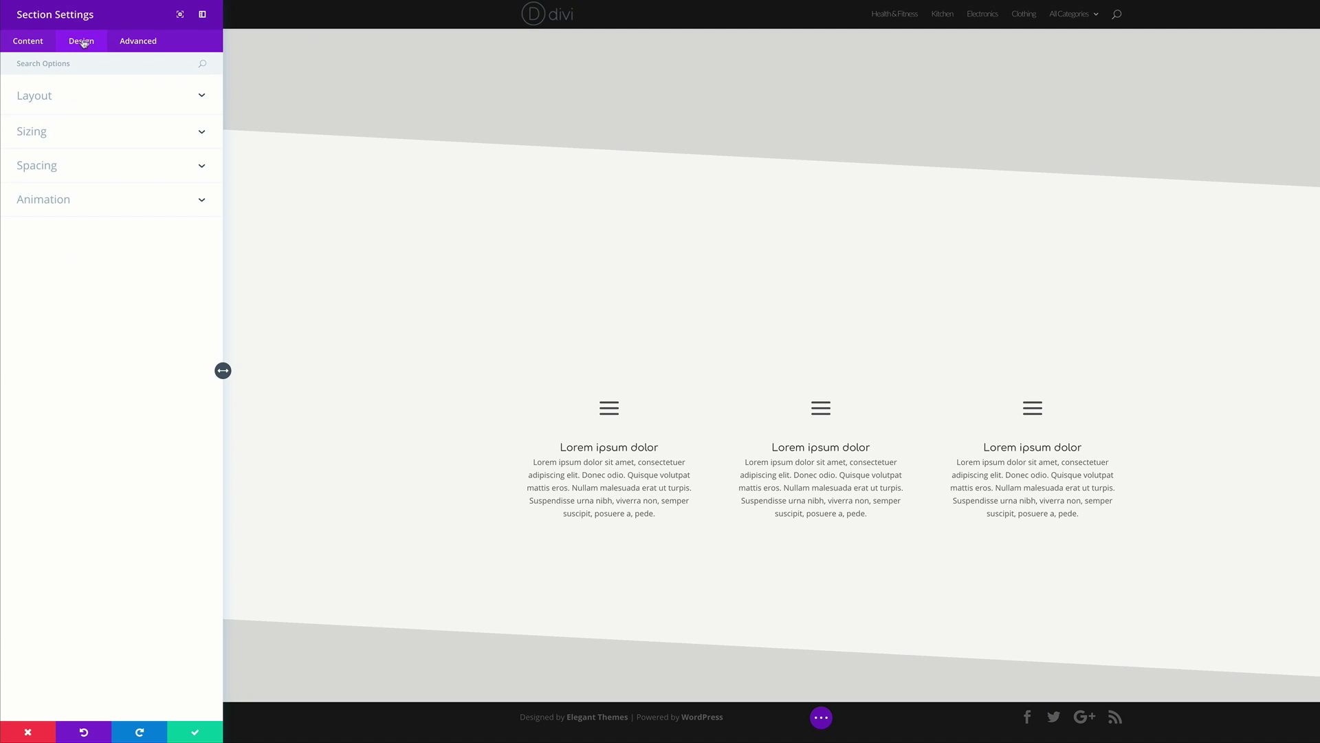
{"action": "left_click", "coordinate": [50, 169]}
{"action": "double_click", "coordinate": [43, 258]}
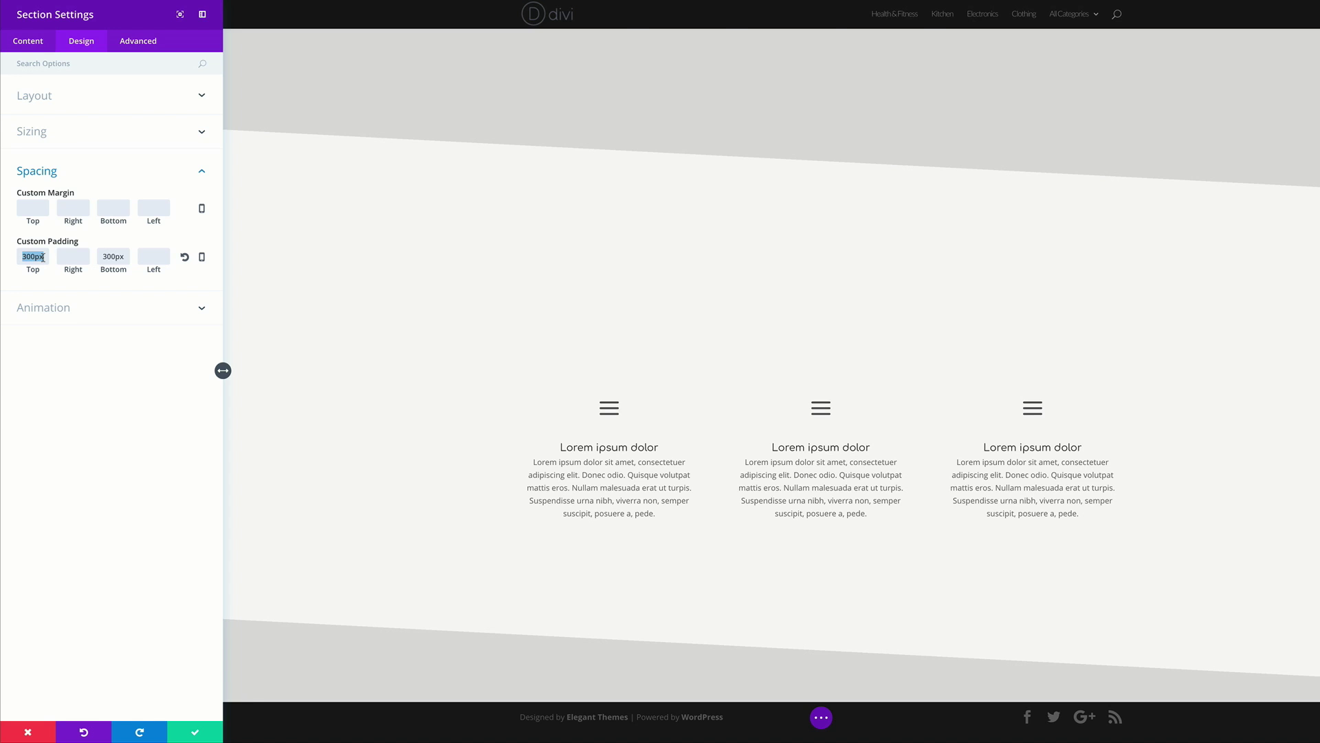
{"action": "key", "text": "BackSpace"}
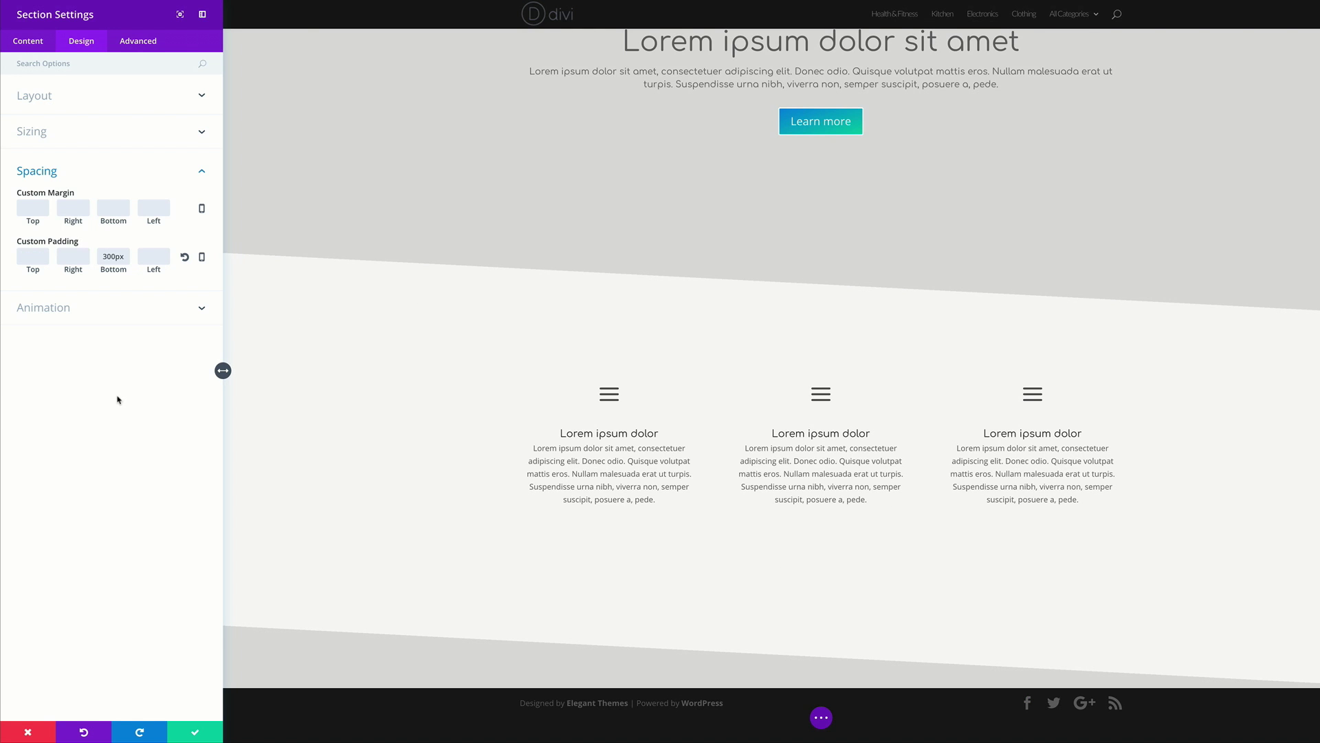
{"action": "left_click", "coordinate": [200, 735]}
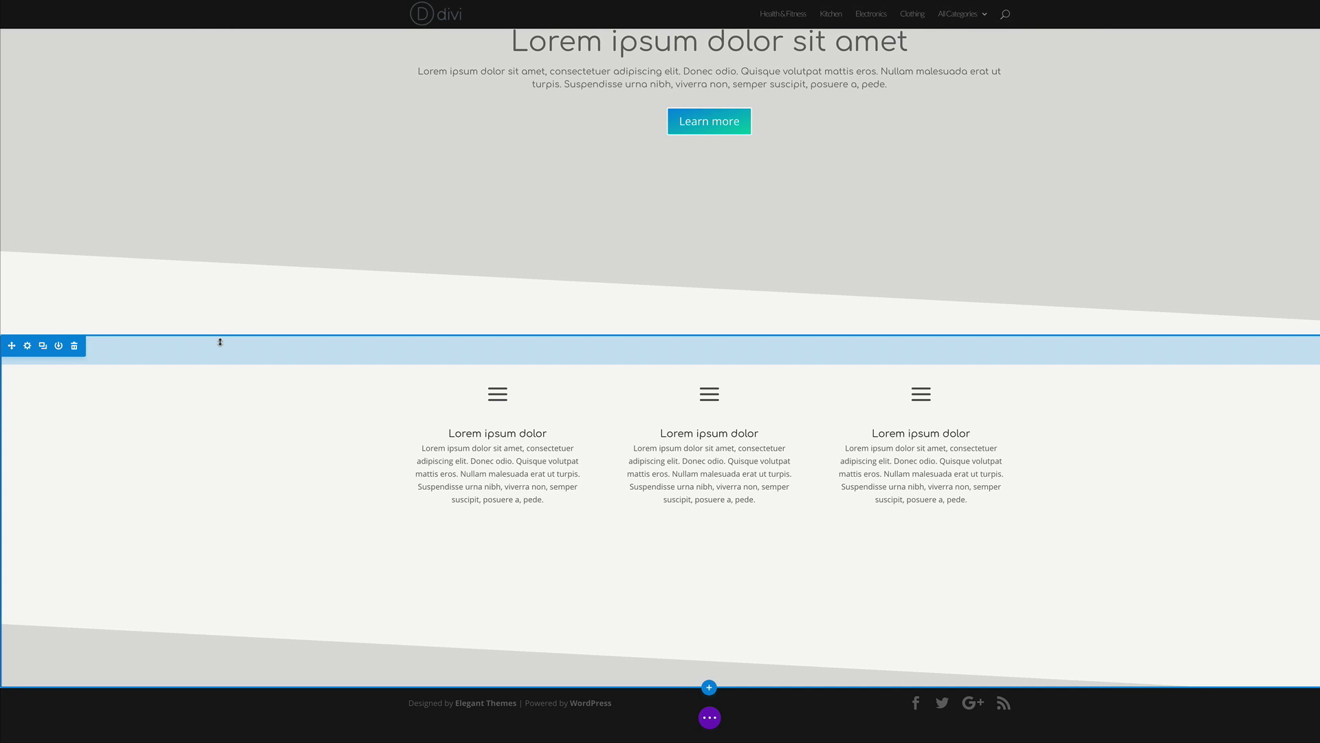
Duplicate the heading section and move the copy below the blurb section
{"action": "scroll", "coordinate": [275, 403], "scroll_direction": "up", "scroll_amount": 2}
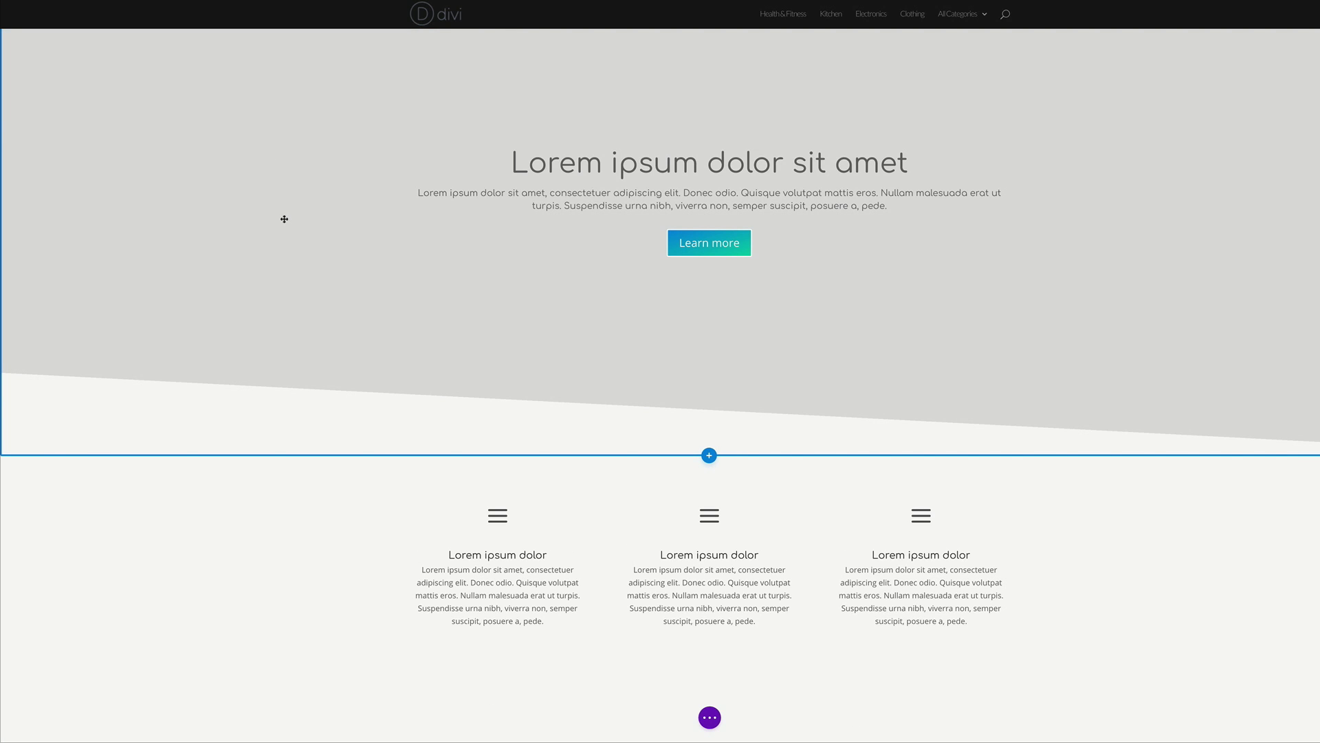
{"action": "scroll", "coordinate": [162, 119], "scroll_direction": "up", "scroll_amount": 1}
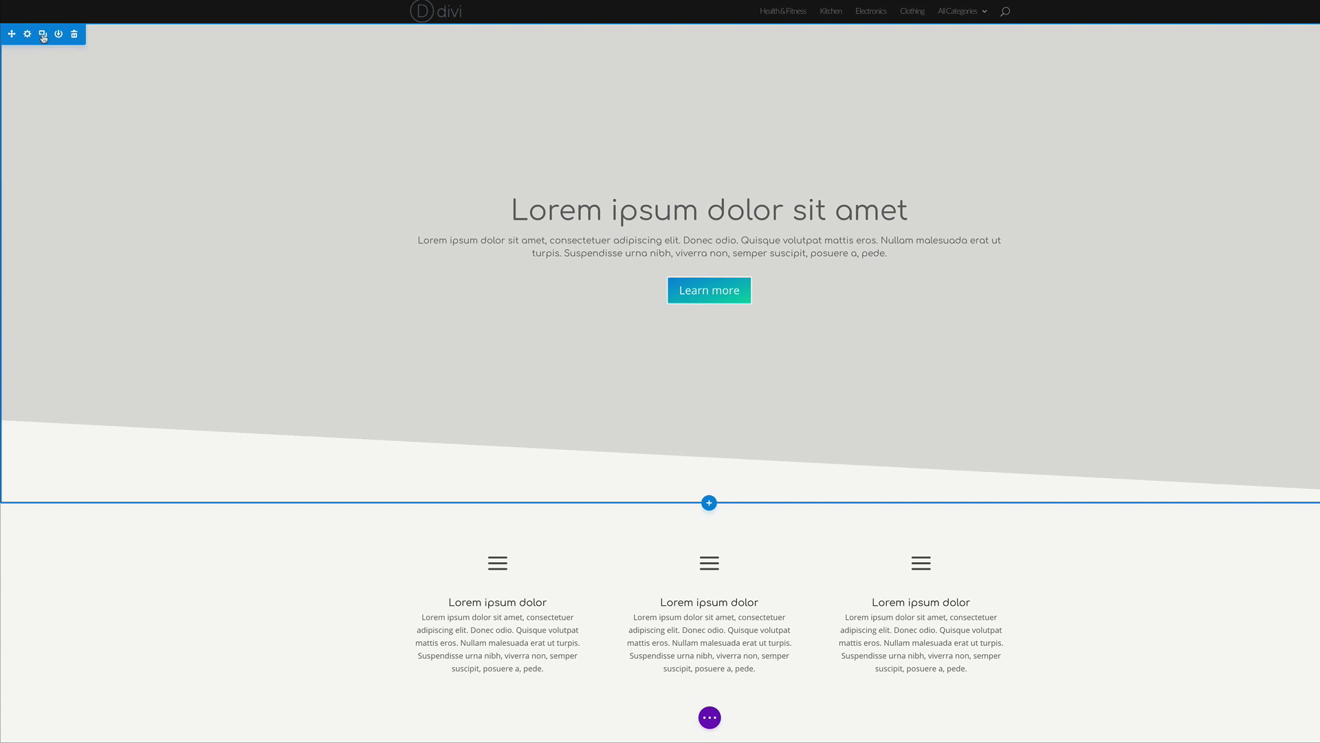
{"action": "left_click", "coordinate": [43, 35]}
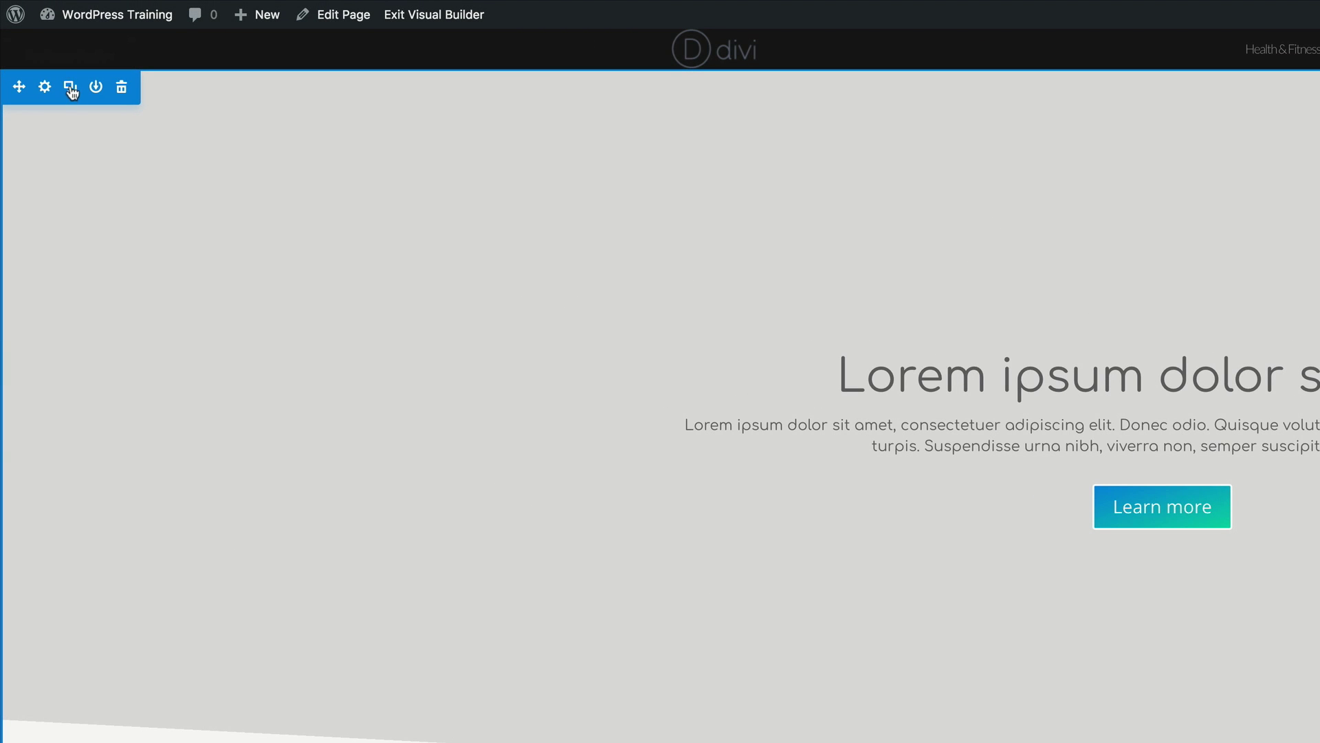
{"action": "scroll", "coordinate": [250, 634], "scroll_direction": "down", "scroll_amount": 10}
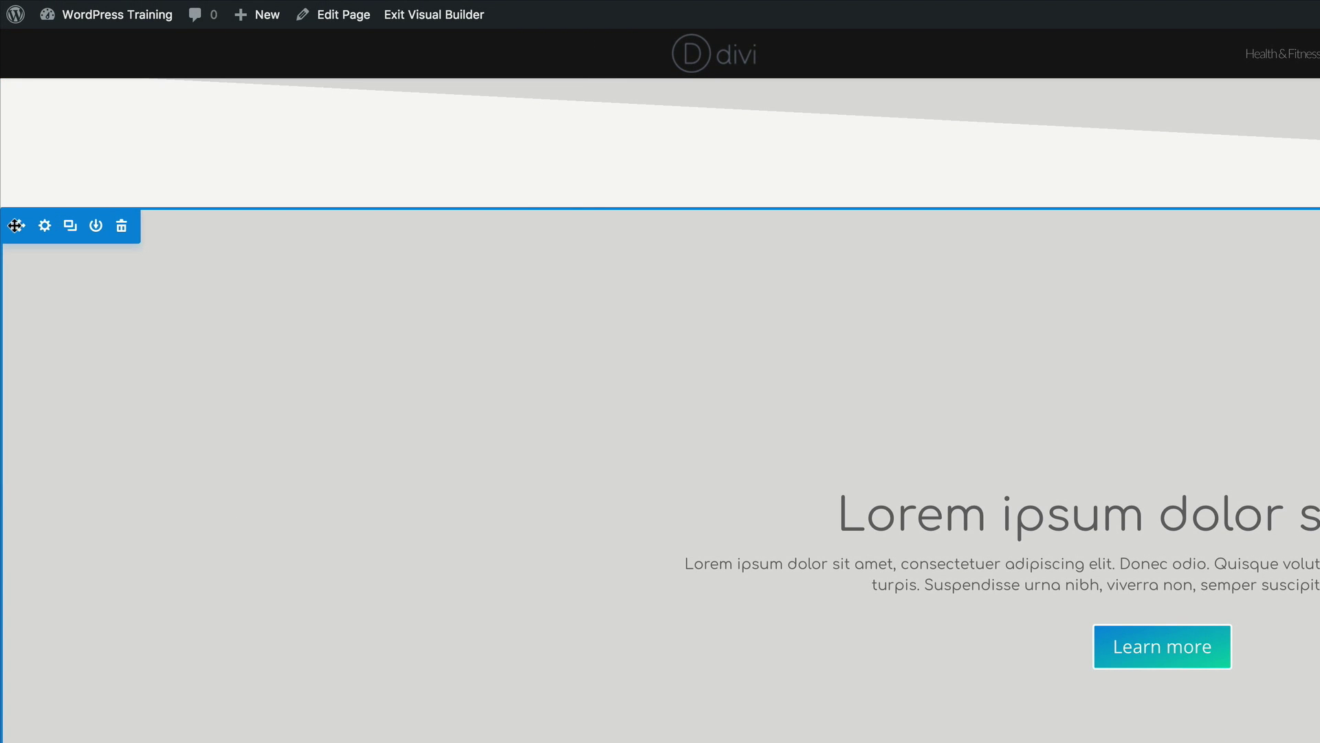
{"action": "left_click_drag", "start_coordinate": [15, 226], "coordinate": [141, 548]}
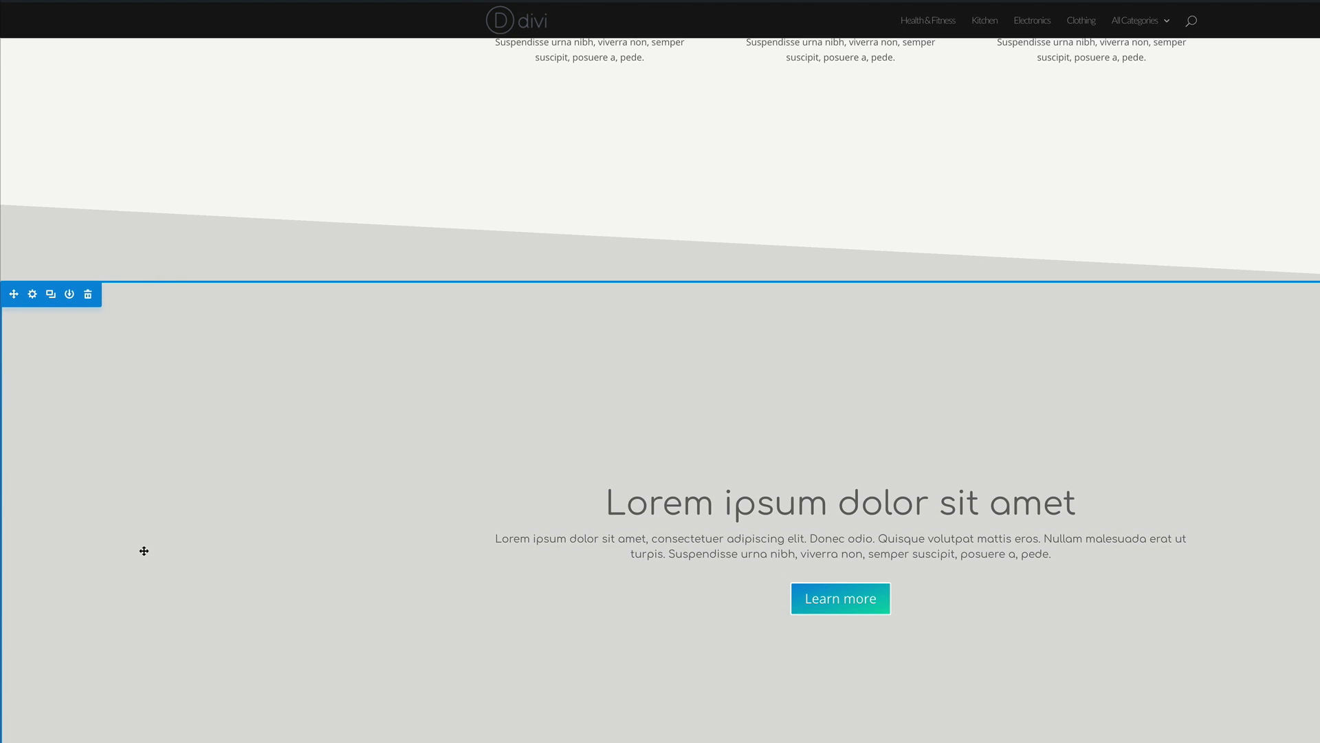
Duplicate the blurb section and place the copy below the duplicated heading section
{"action": "scroll", "coordinate": [141, 548], "scroll_direction": "up", "scroll_amount": 5}
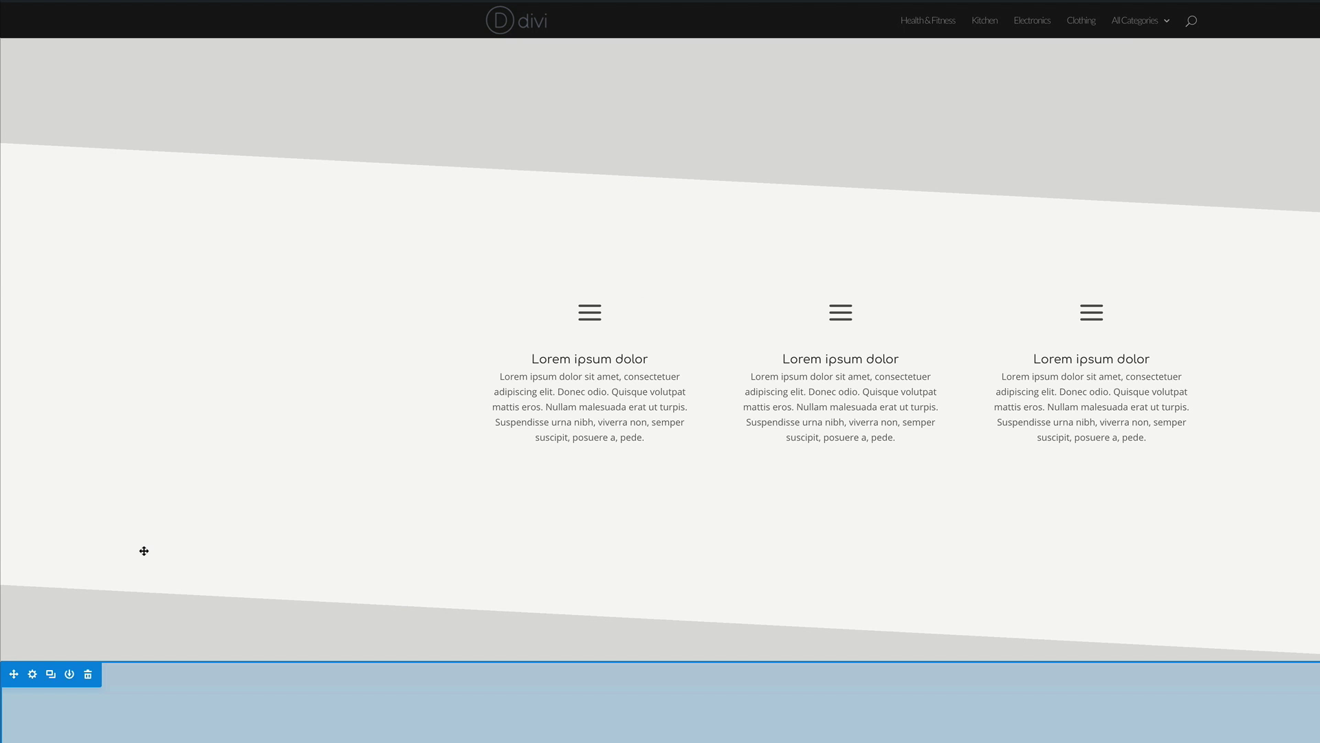
{"action": "left_click", "coordinate": [51, 264]}
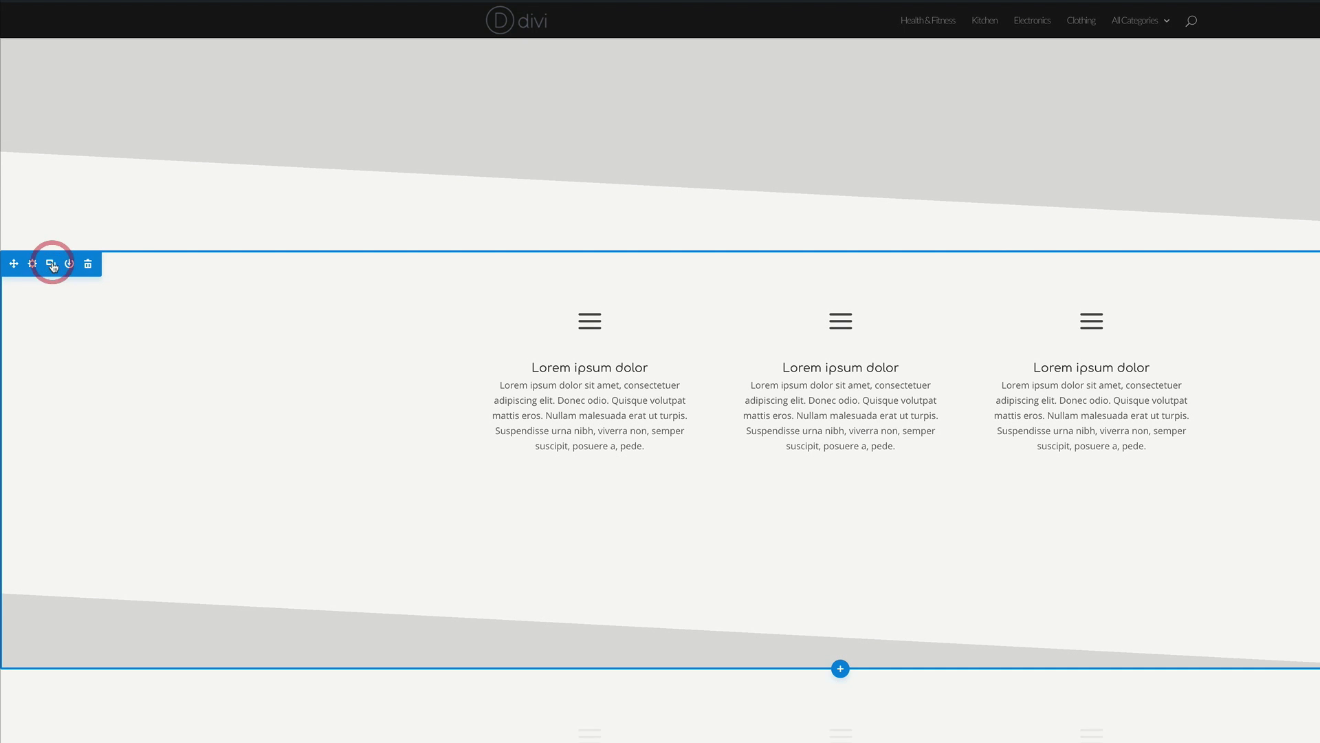
{"action": "scroll", "coordinate": [190, 448], "scroll_direction": "down", "scroll_amount": 10}
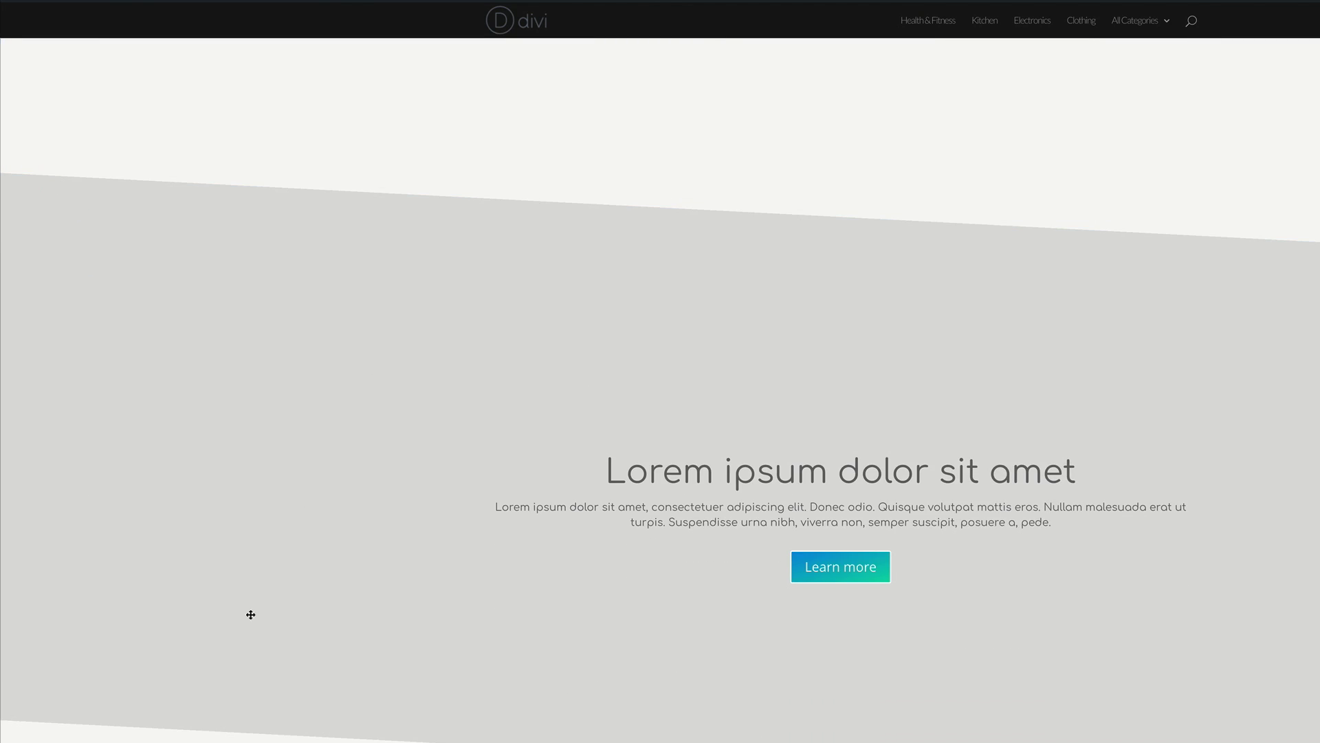
{"action": "scroll", "coordinate": [300, 525], "scroll_direction": "down", "scroll_amount": 3}
Make the first gradient color of the duplicated heading section's background fully transparent white
{"action": "scroll", "coordinate": [298, 525], "scroll_direction": "up", "scroll_amount": 5}
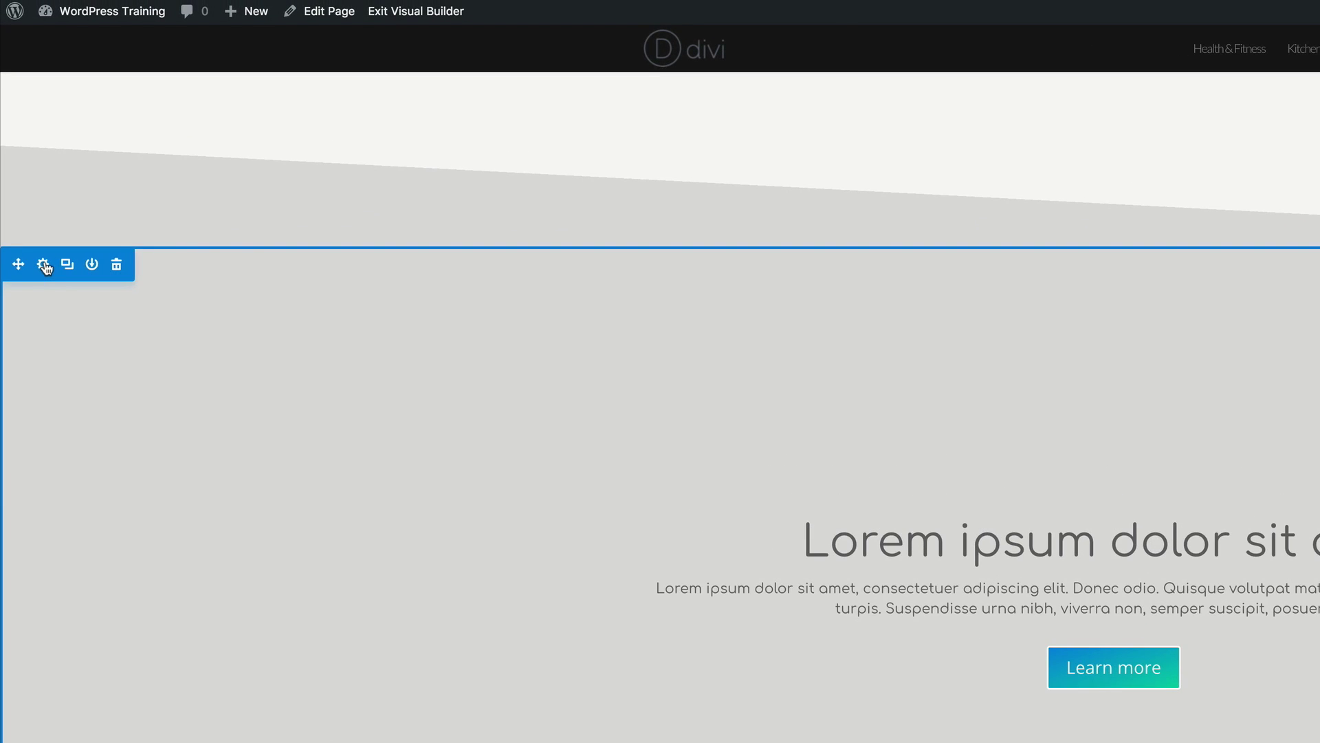
{"action": "left_click", "coordinate": [44, 266]}
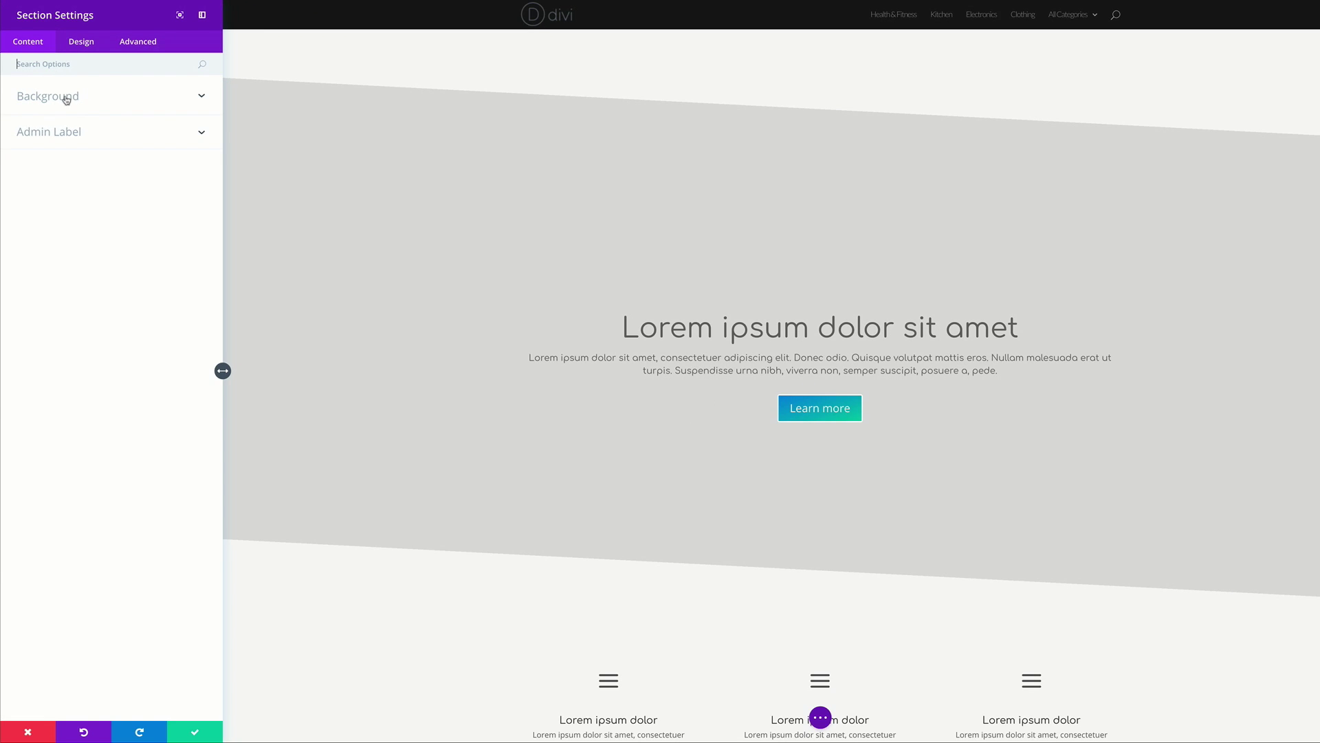
{"action": "left_click", "coordinate": [66, 100]}
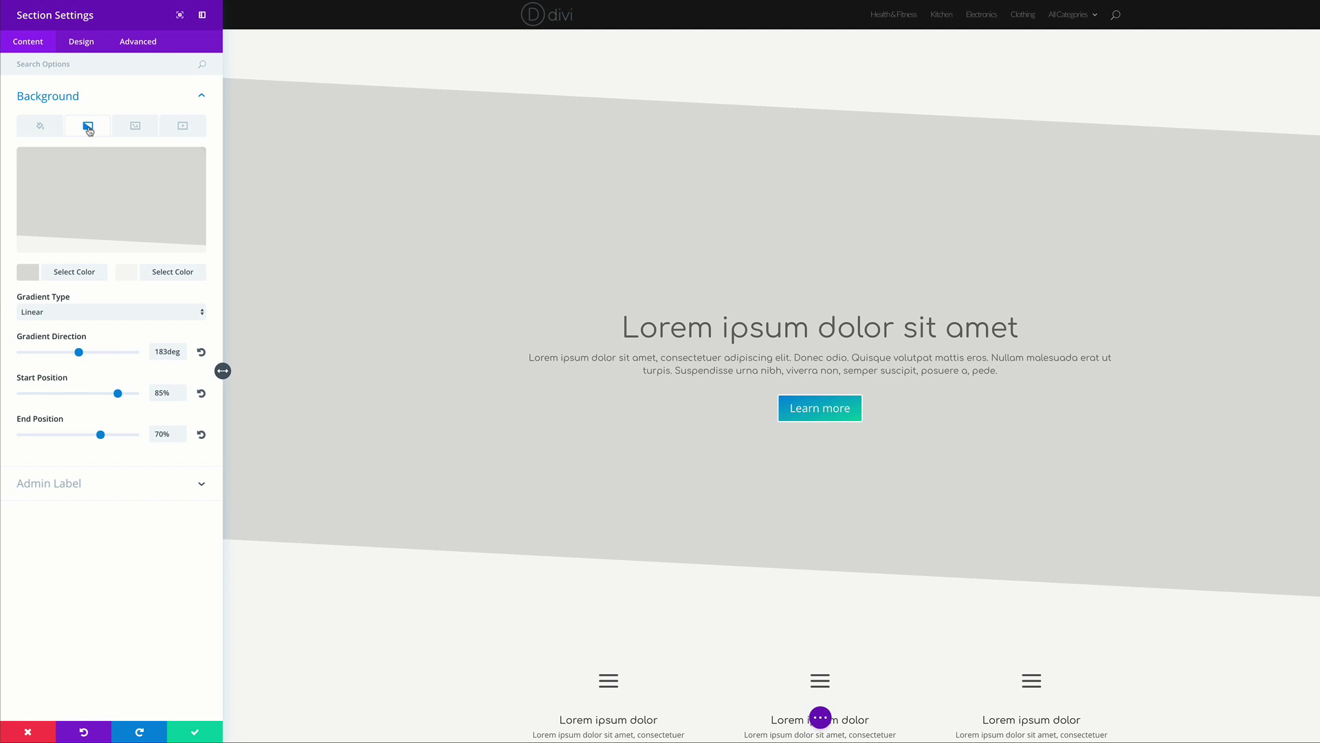
{"action": "left_click", "coordinate": [30, 272]}
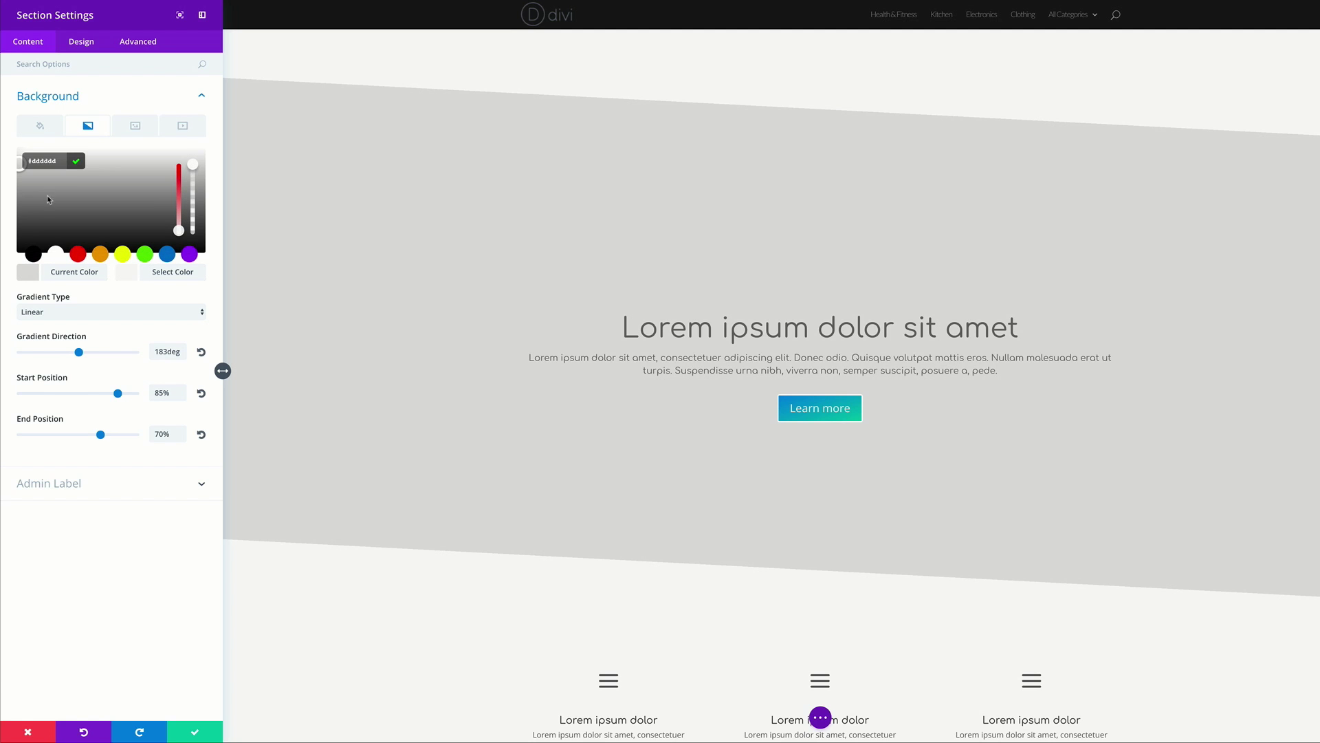
{"action": "left_click_drag", "start_coordinate": [191, 163], "coordinate": [193, 180]}
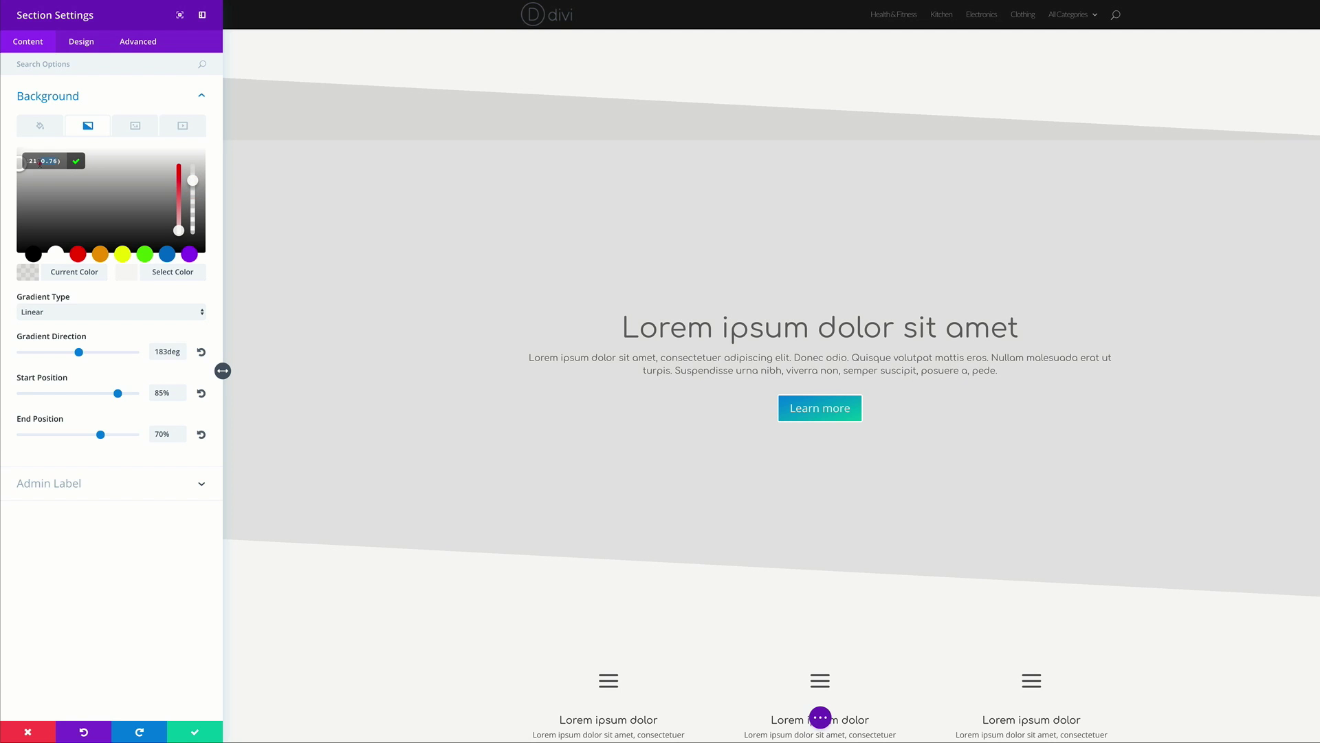
{"action": "left_click_drag", "start_coordinate": [39, 163], "coordinate": [49, 161]}
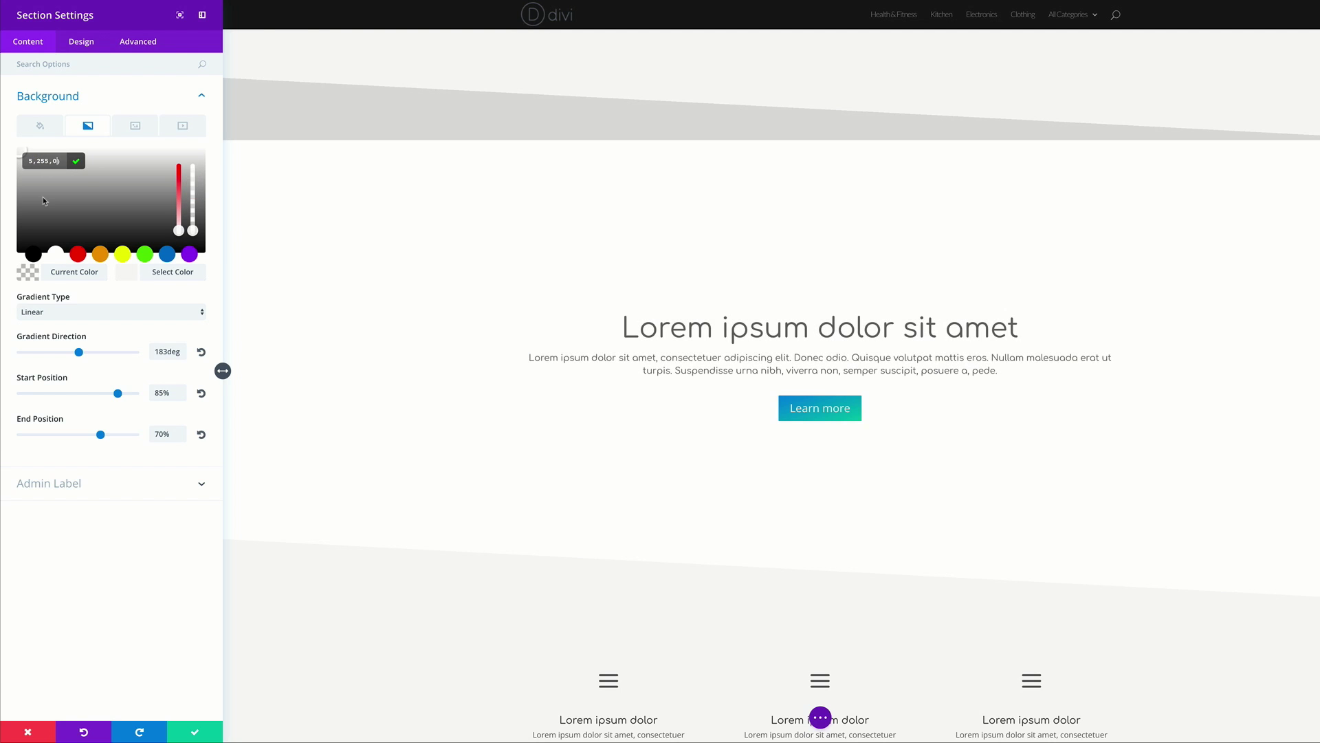
Set the duplicated heading section's second gradient color to a translucent red and its gradient type to Radial
{"action": "left_click", "coordinate": [128, 275]}
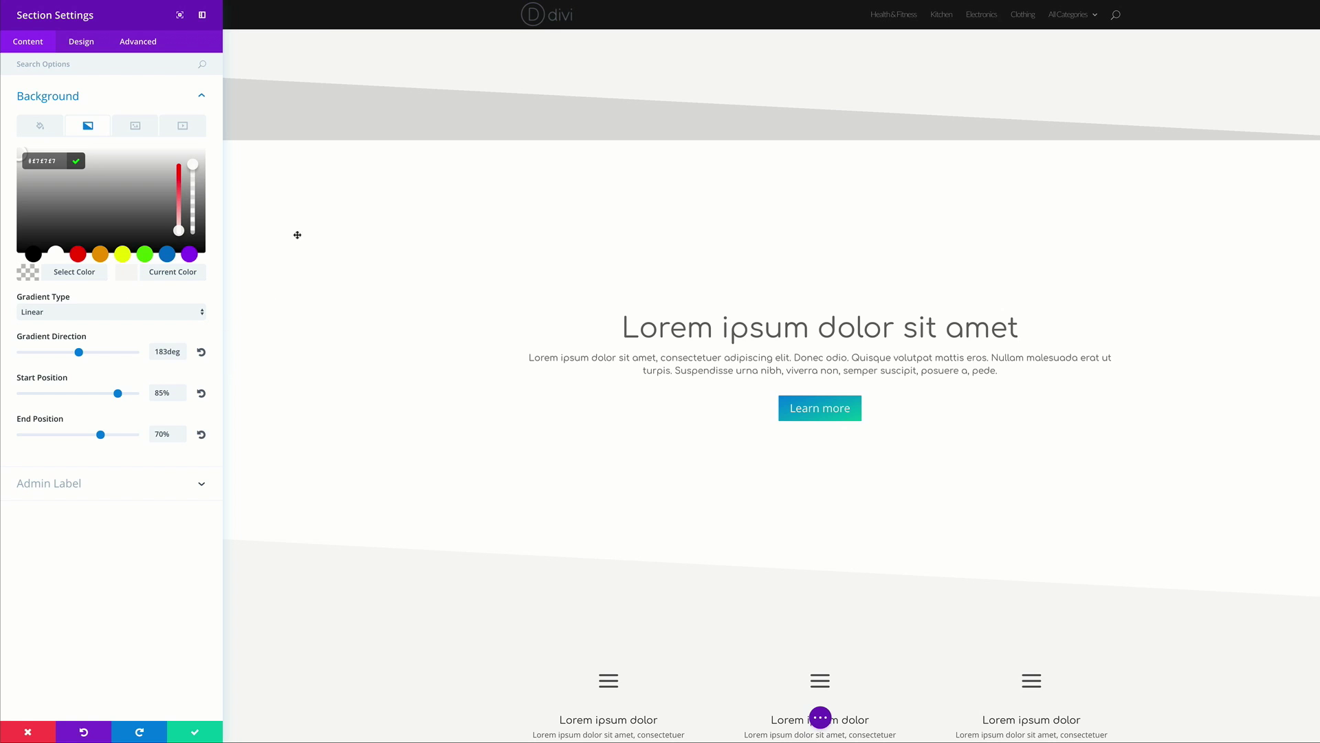
{"action": "left_click_drag", "start_coordinate": [192, 164], "coordinate": [193, 181]}
{"action": "left_click_drag", "start_coordinate": [60, 161], "coordinate": [34, 162]}
{"action": "key", "text": "ctrl+v"}
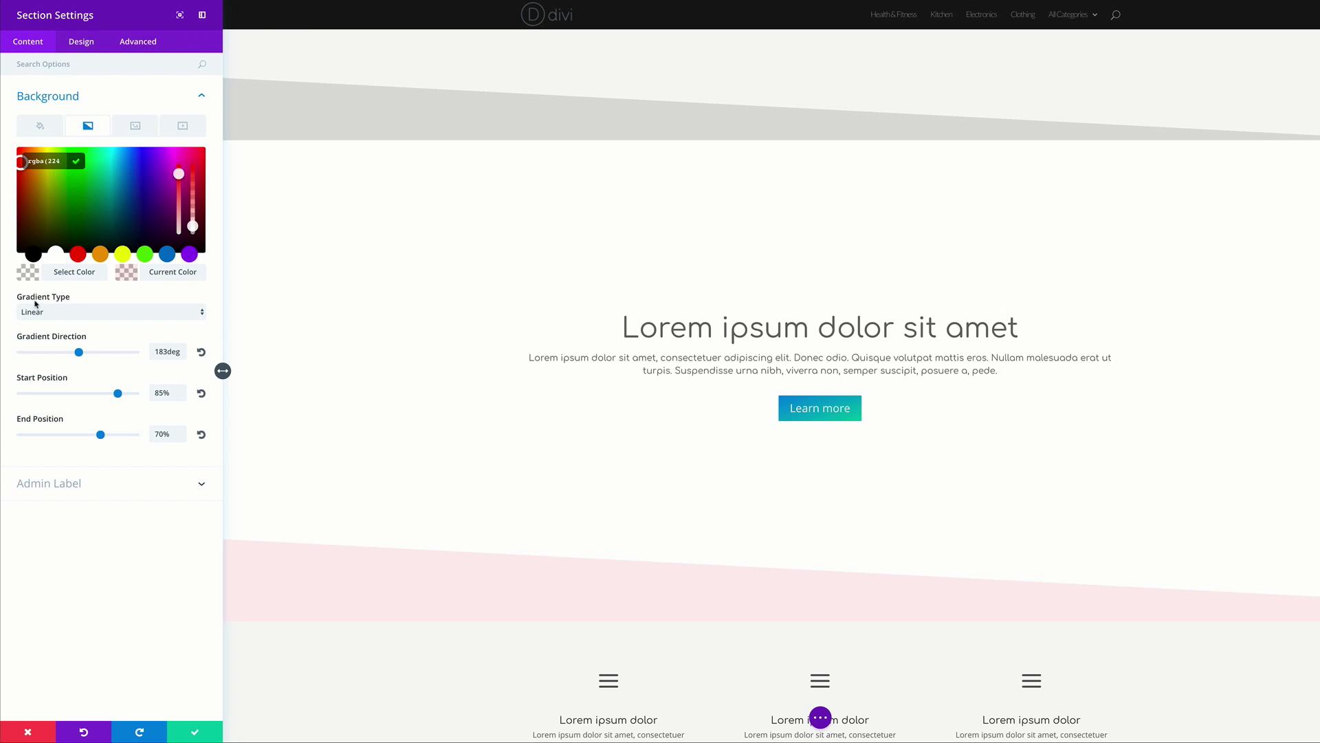
{"action": "left_click", "coordinate": [67, 313]}
{"action": "left_click", "coordinate": [67, 320]}
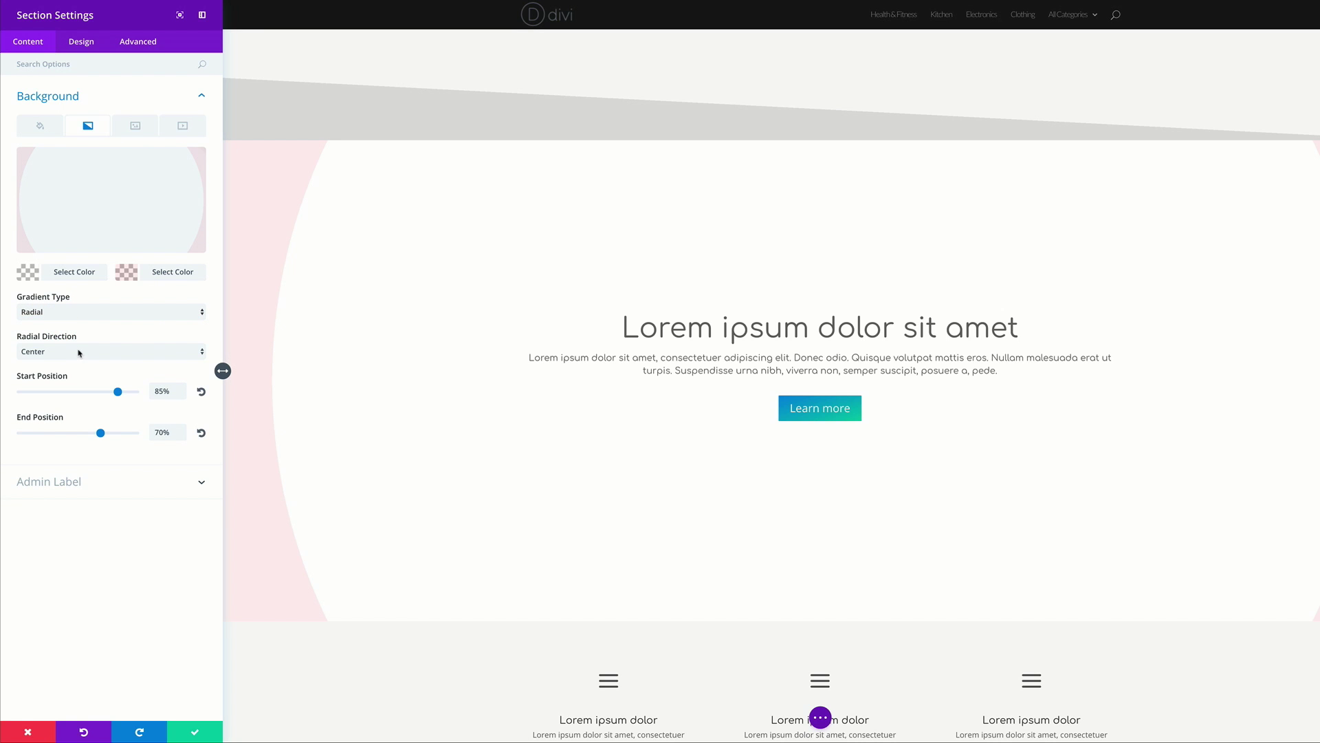
Set the duplicated heading section's radial direction to Top Left, start position to 60% and end position to 50%, and save the section
{"action": "left_click", "coordinate": [76, 354]}
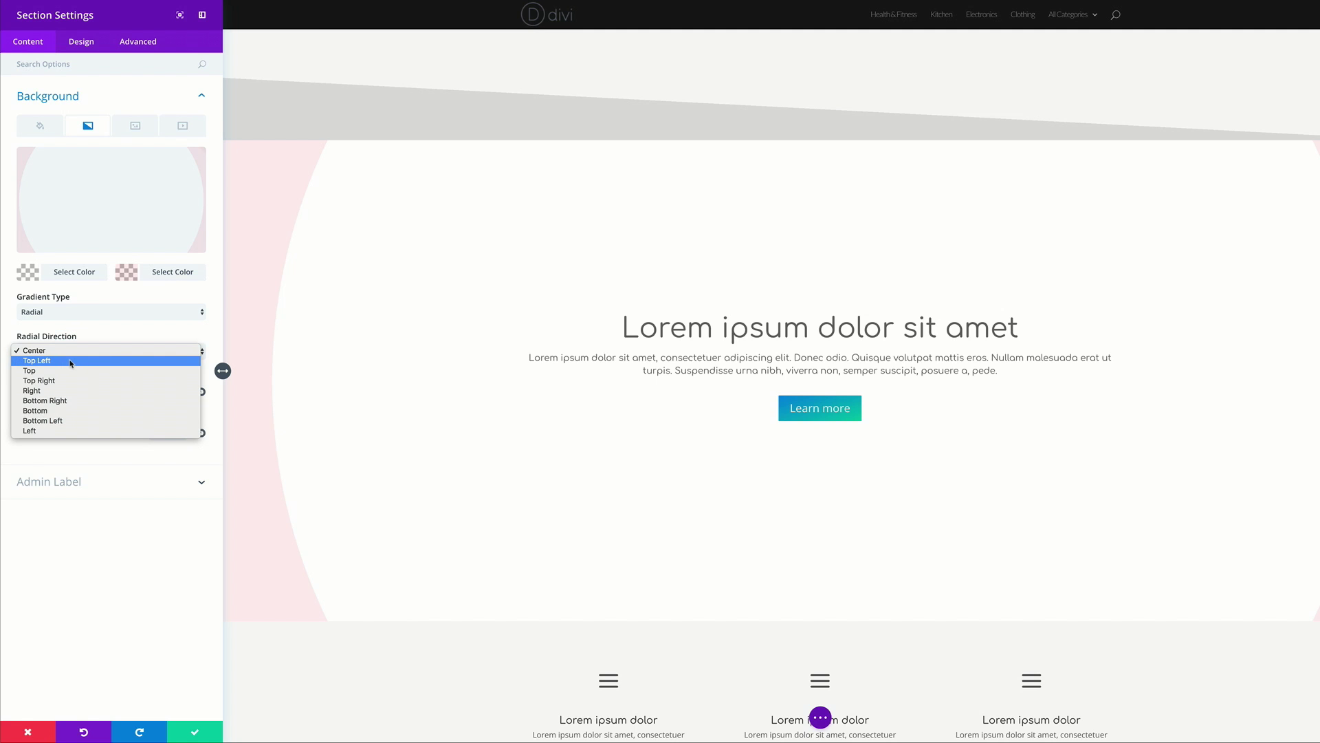
{"action": "left_click", "coordinate": [71, 361]}
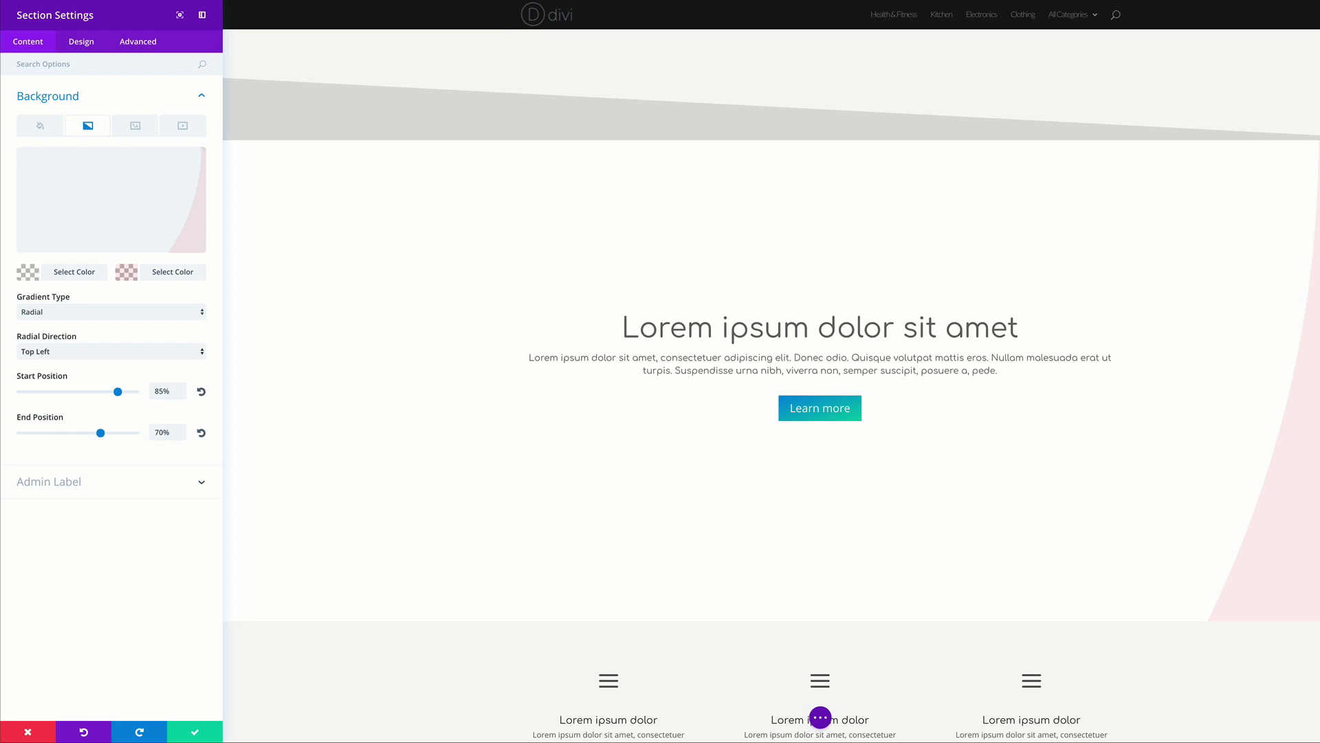
{"action": "left_click", "coordinate": [173, 391]}
{"action": "double_click", "coordinate": [173, 392]}
{"action": "type", "text": "60%"}
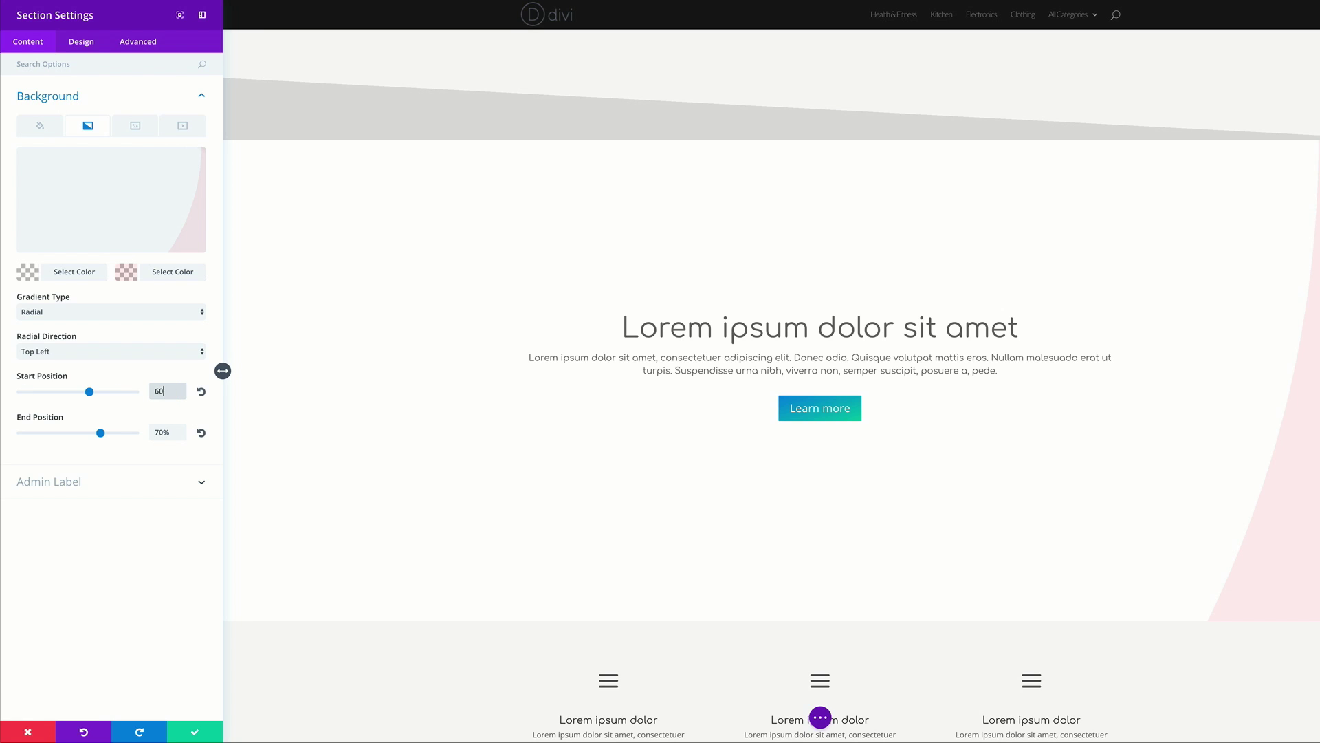
{"action": "double_click", "coordinate": [172, 432]}
{"action": "type", "text": "50%"}
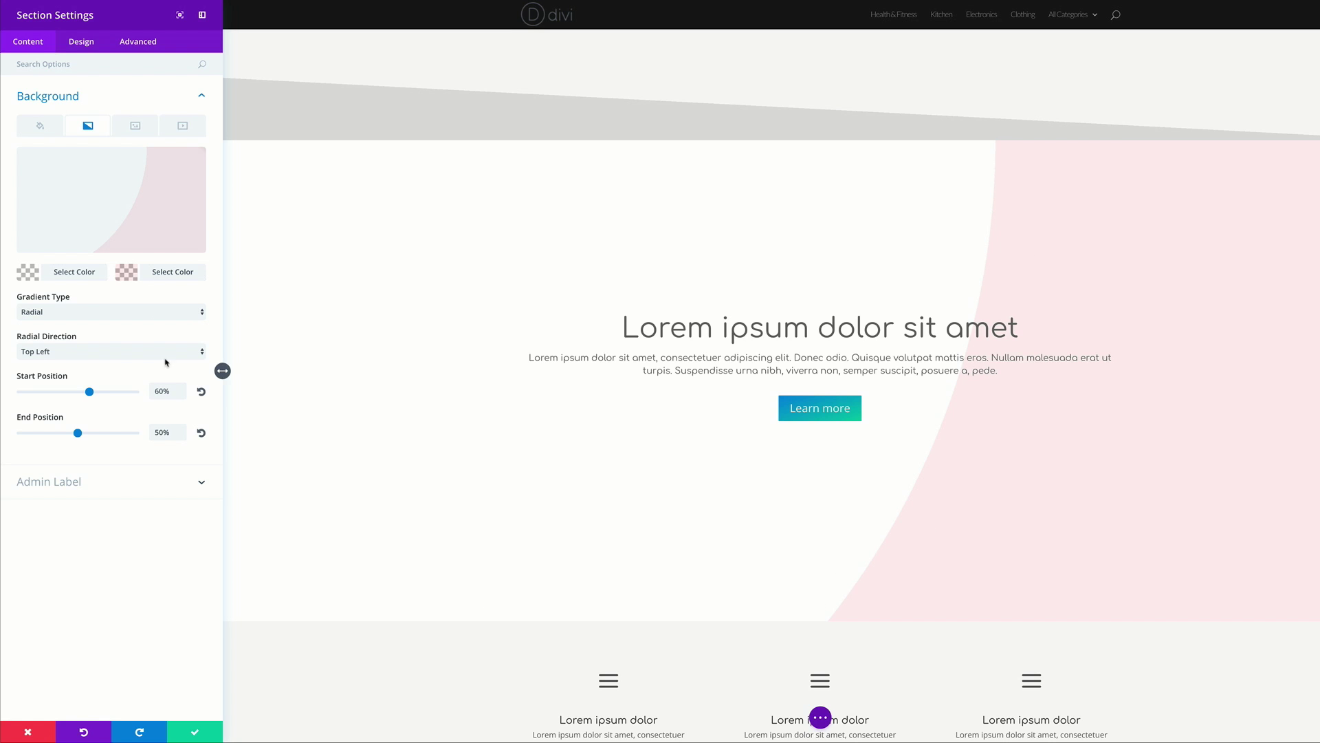
{"action": "mouse_move", "coordinate": [148, 171]}
{"action": "left_click", "coordinate": [198, 735]}
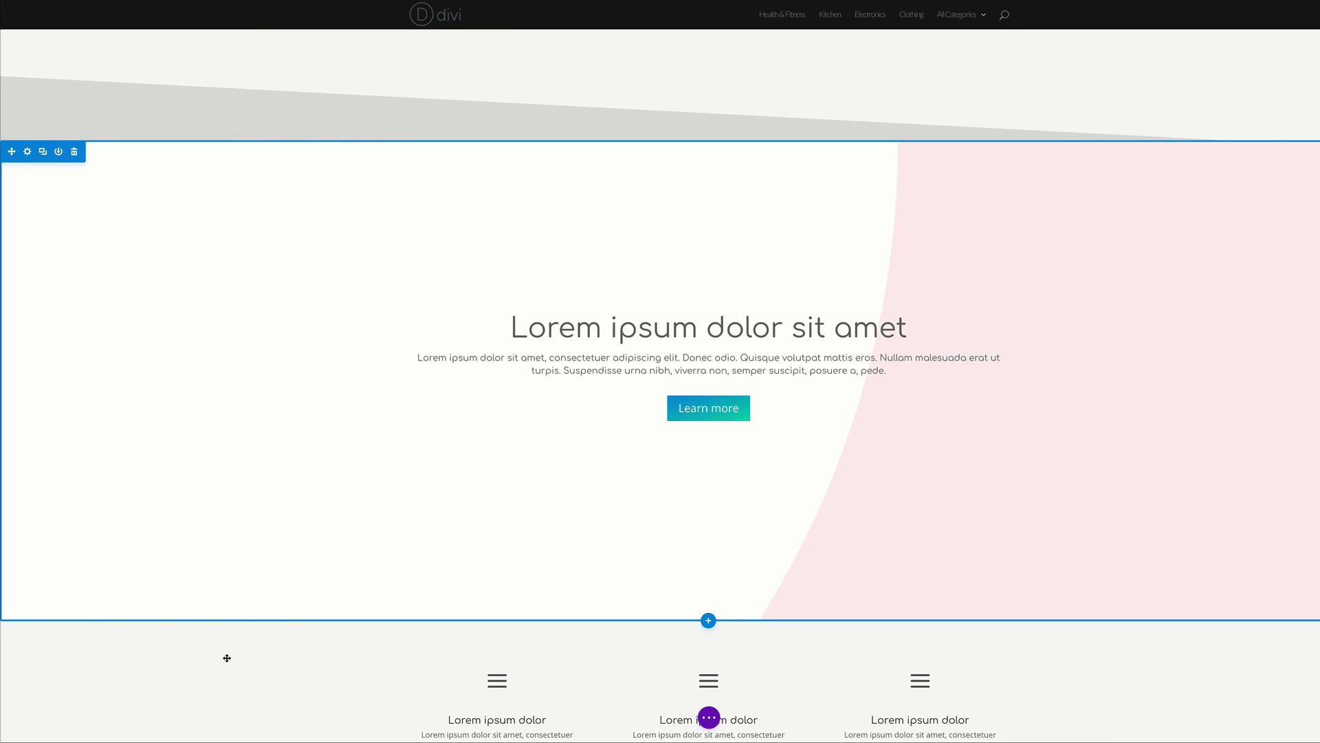
Make the first gradient color of the duplicated blurb section's background fully transparent white
{"action": "scroll", "coordinate": [286, 506], "scroll_direction": "down", "scroll_amount": 4}
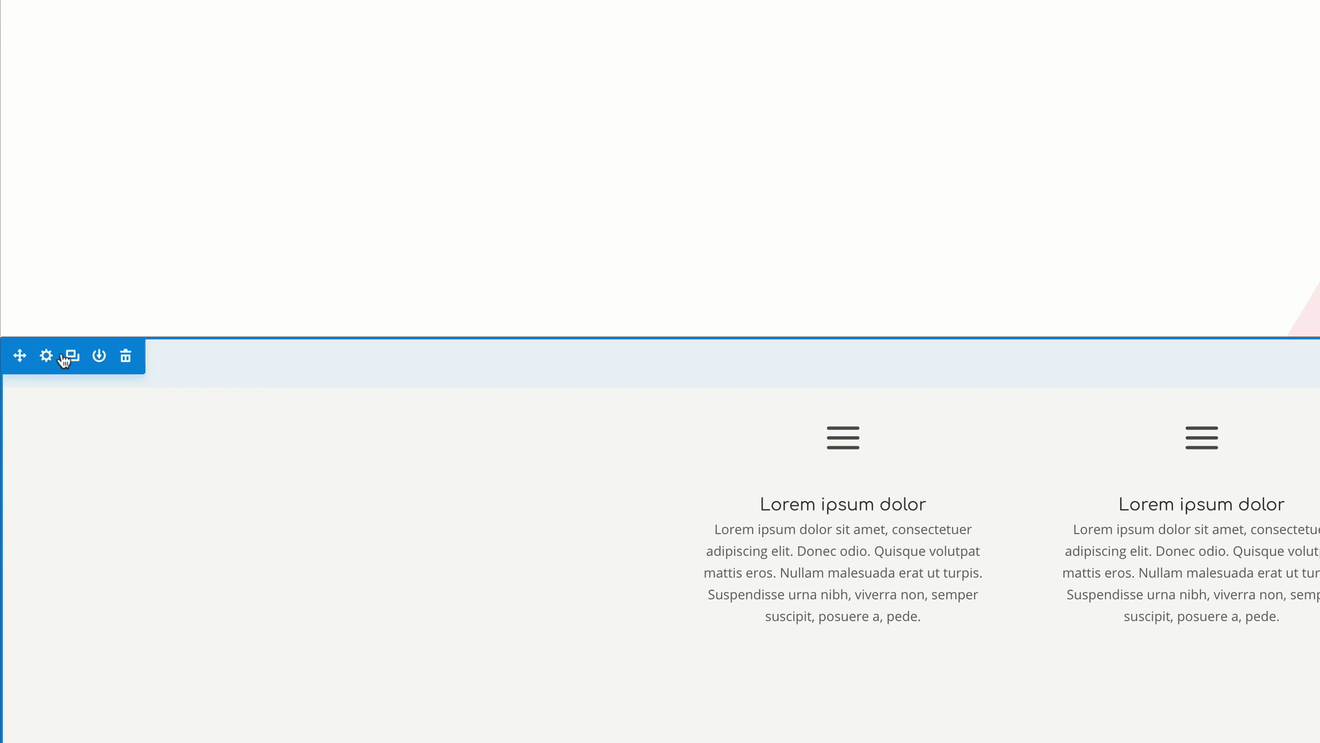
{"action": "left_click", "coordinate": [47, 356]}
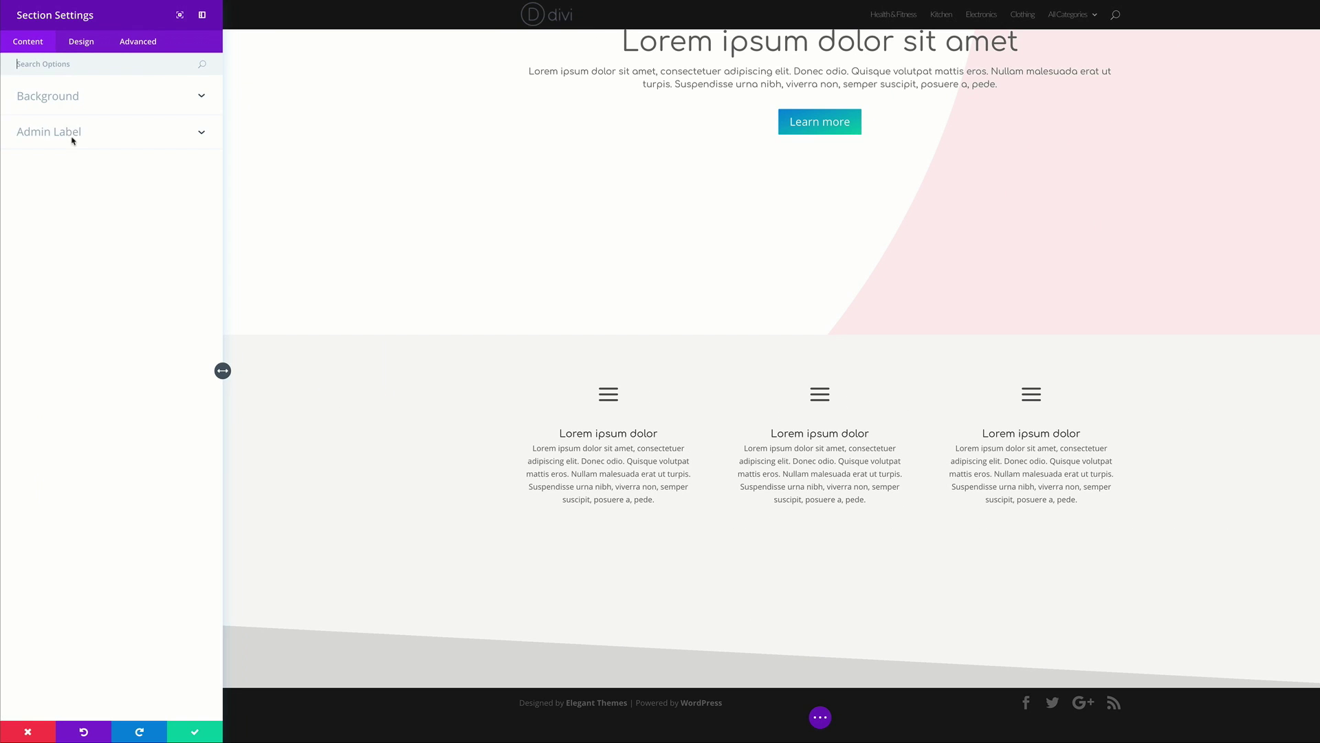
{"action": "left_click", "coordinate": [54, 97]}
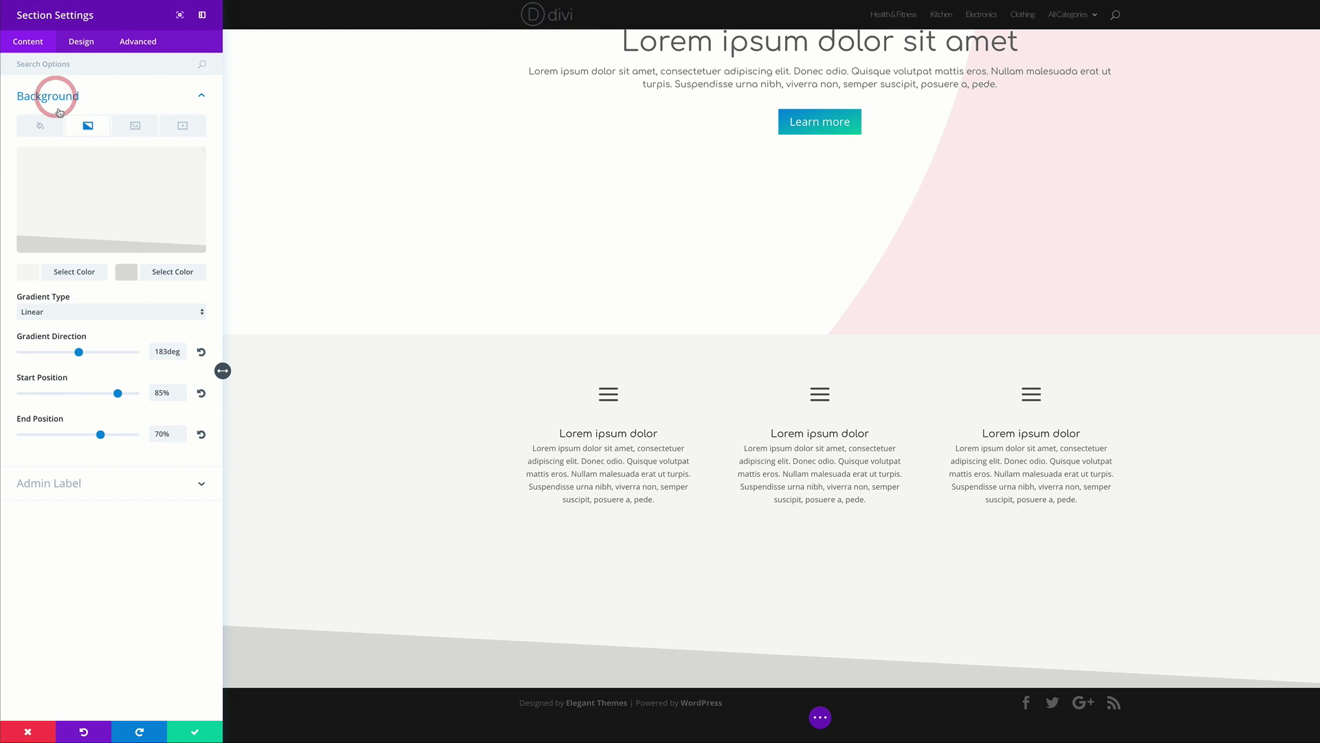
{"action": "left_click", "coordinate": [32, 275]}
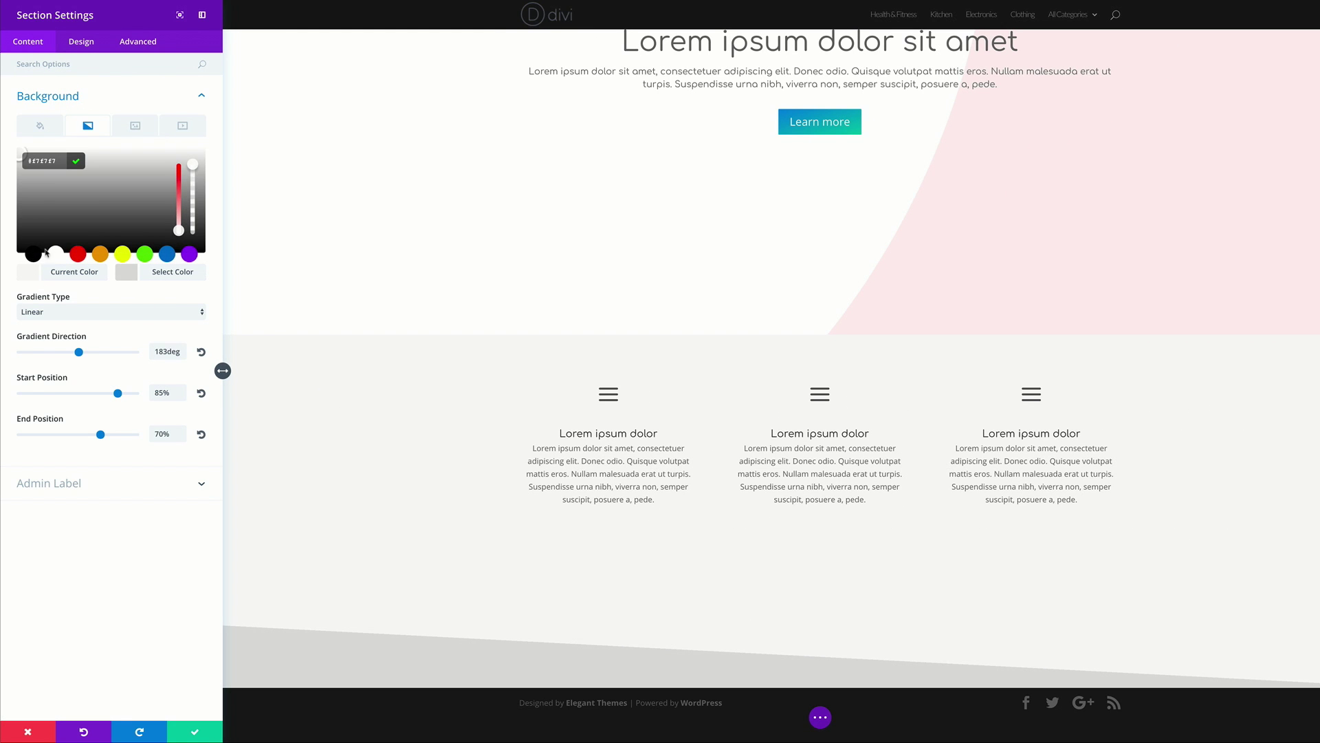
{"action": "left_click_drag", "start_coordinate": [187, 168], "coordinate": [195, 195]}
{"action": "left_click_drag", "start_coordinate": [41, 161], "coordinate": [32, 163]}
{"action": "key", "text": "ctrl+v"}
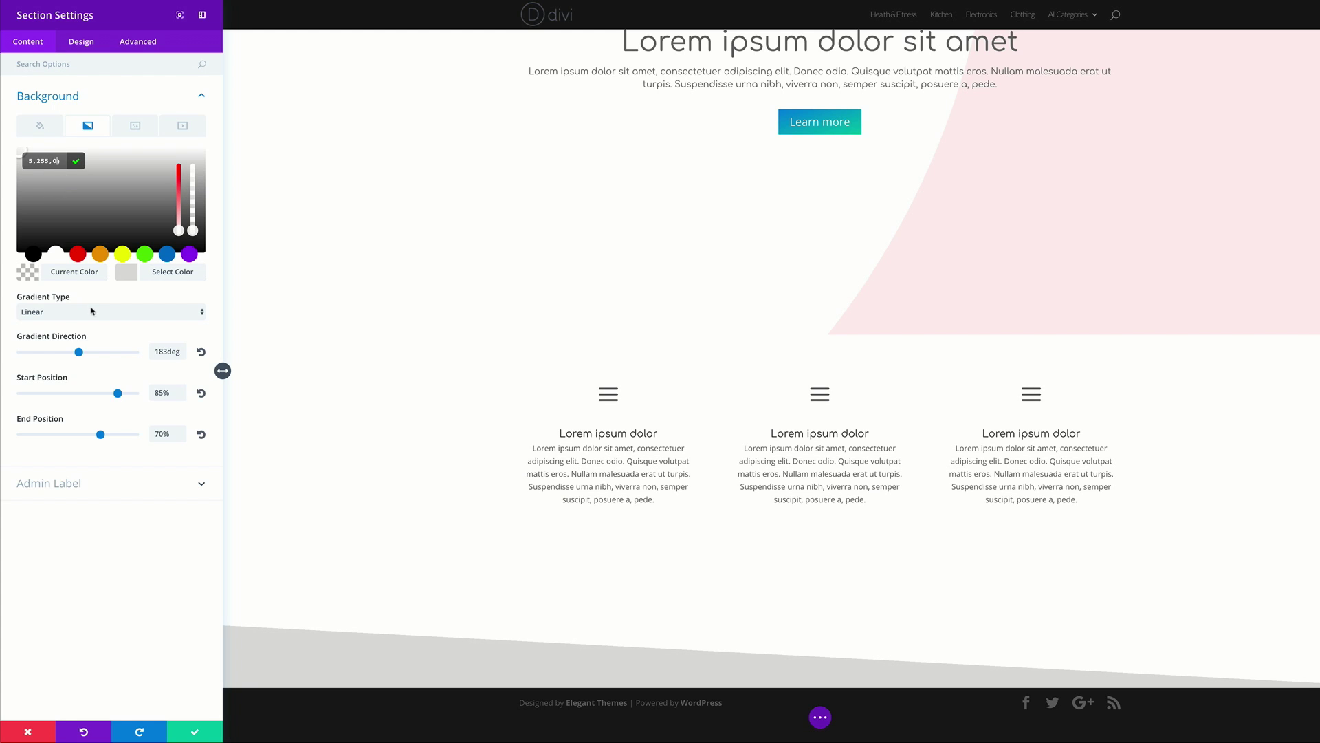
Set the duplicated blurb section's second gradient color to a translucent red with 0.33 opacity and its gradient type to Radial
{"action": "left_click", "coordinate": [129, 276]}
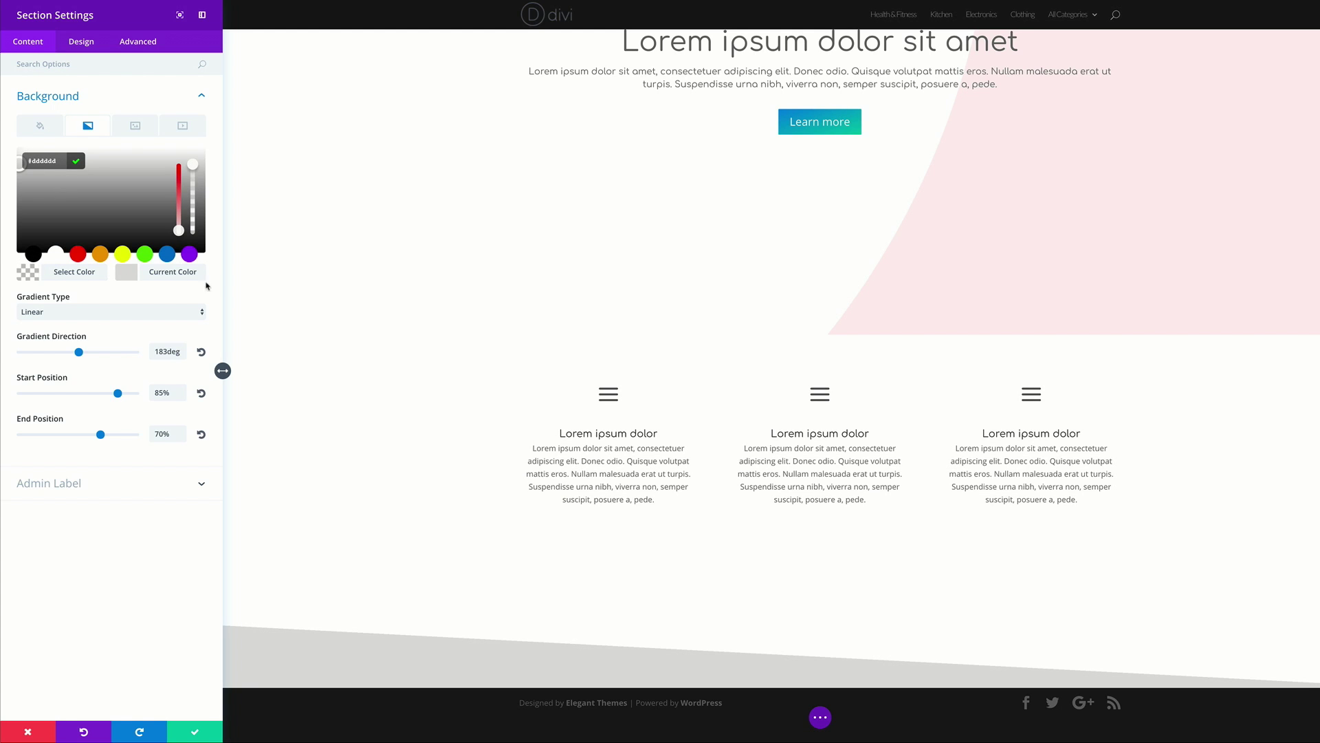
{"action": "key", "text": "ctrl+v"}
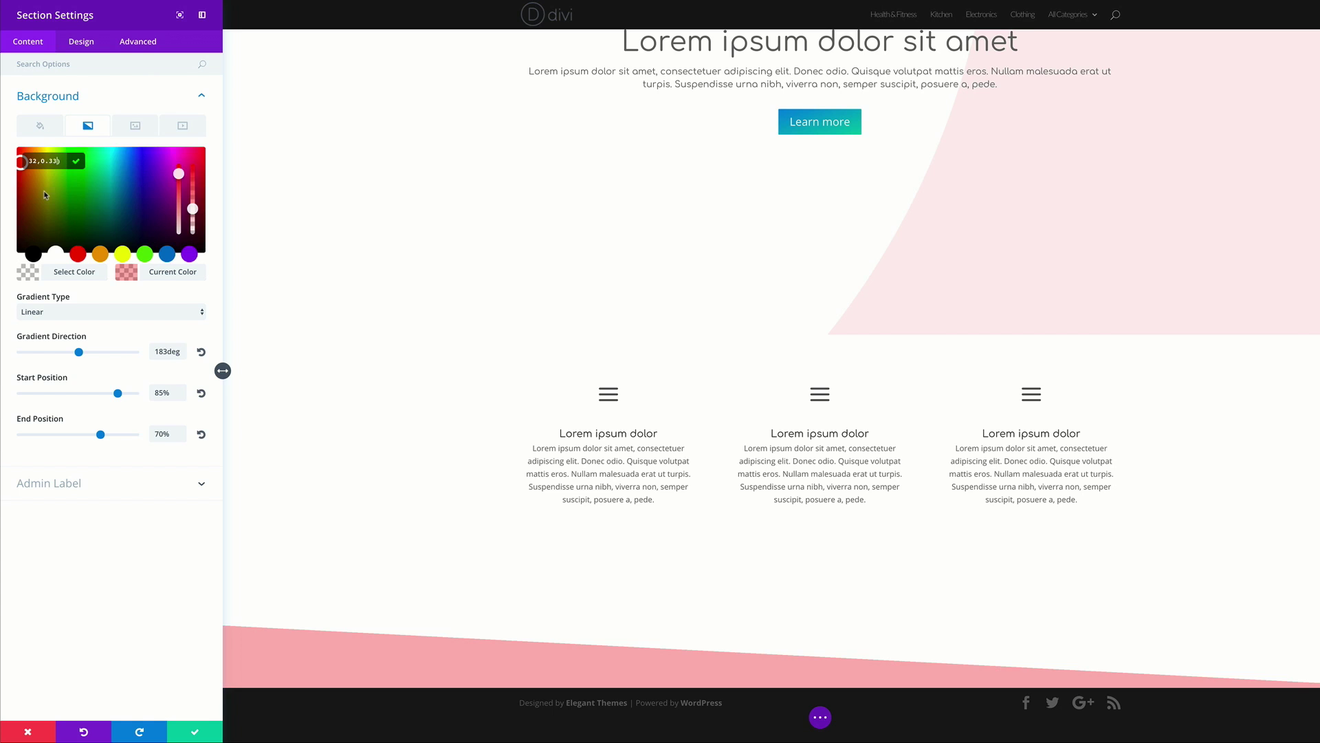
{"action": "left_click", "coordinate": [69, 312]}
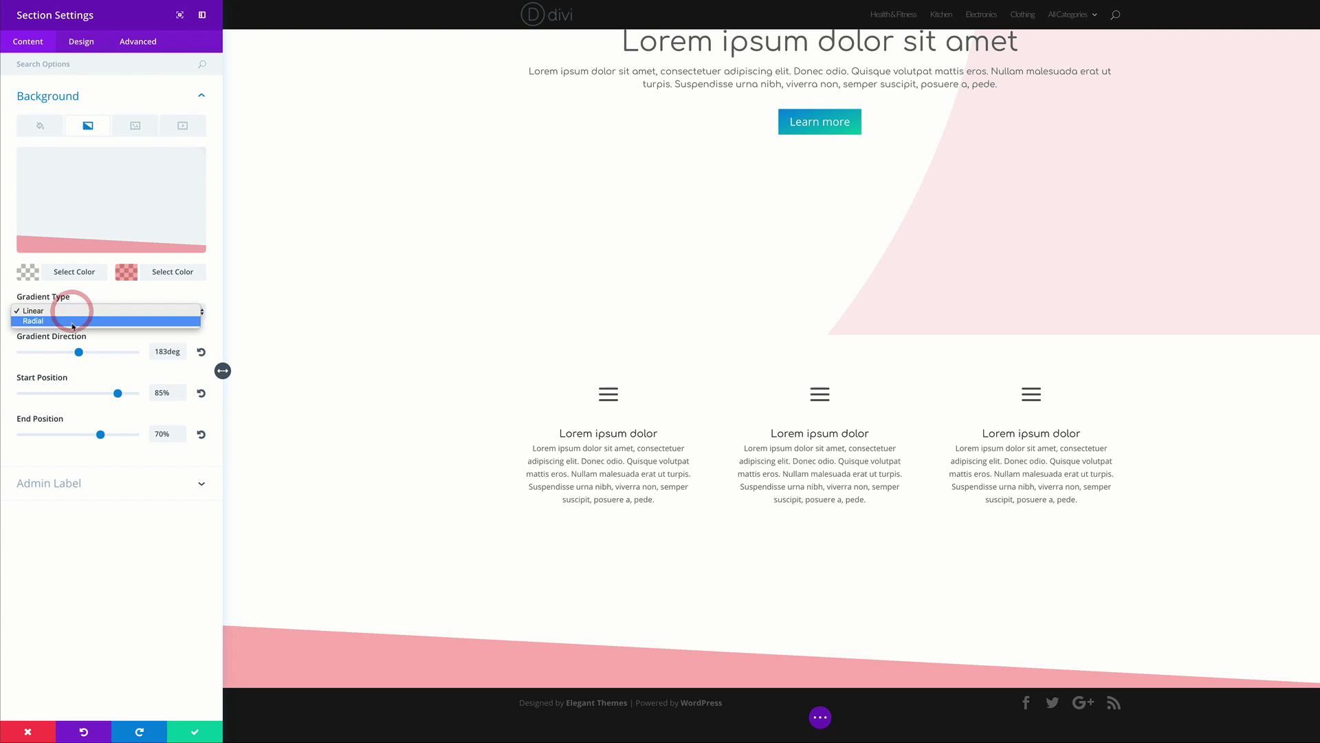
{"action": "left_click", "coordinate": [72, 321]}
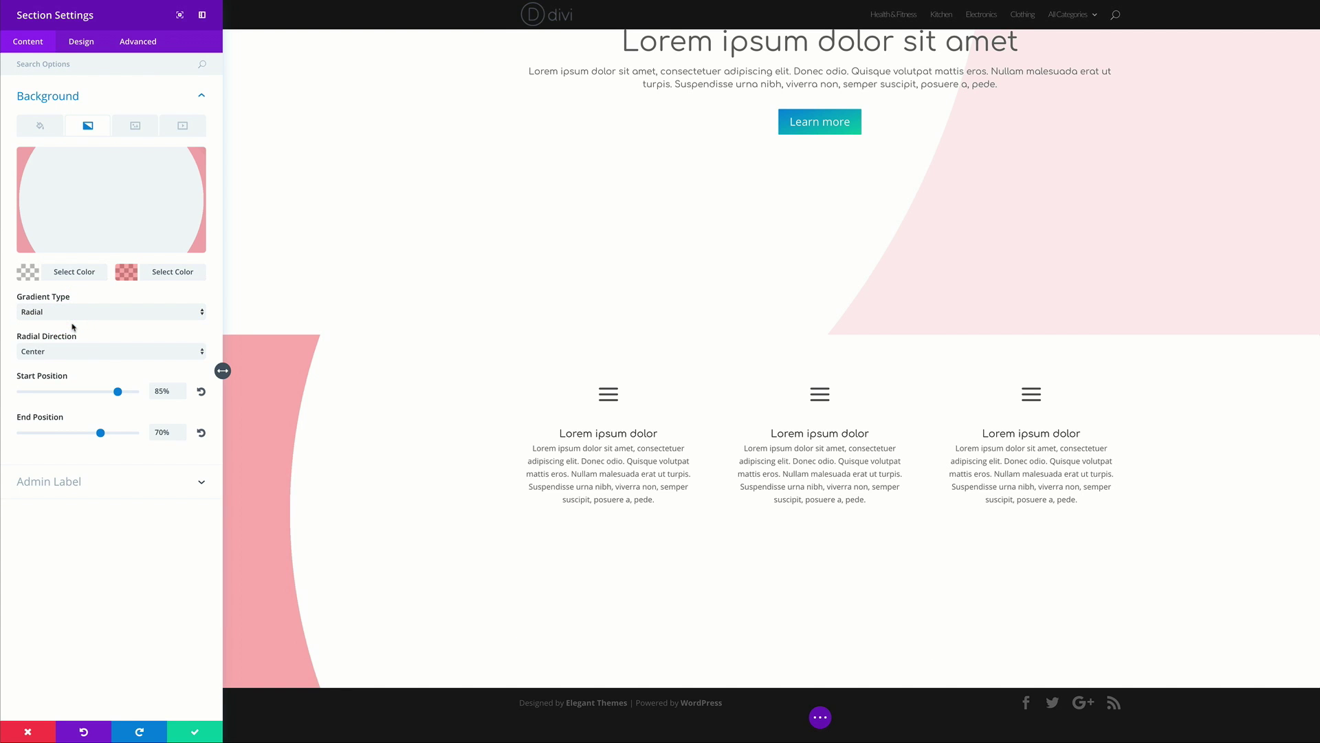
Set the blurb section's radial direction to Bottom Right, start position to 58% and end position to 50%, and save the section
{"action": "left_click", "coordinate": [94, 353]}
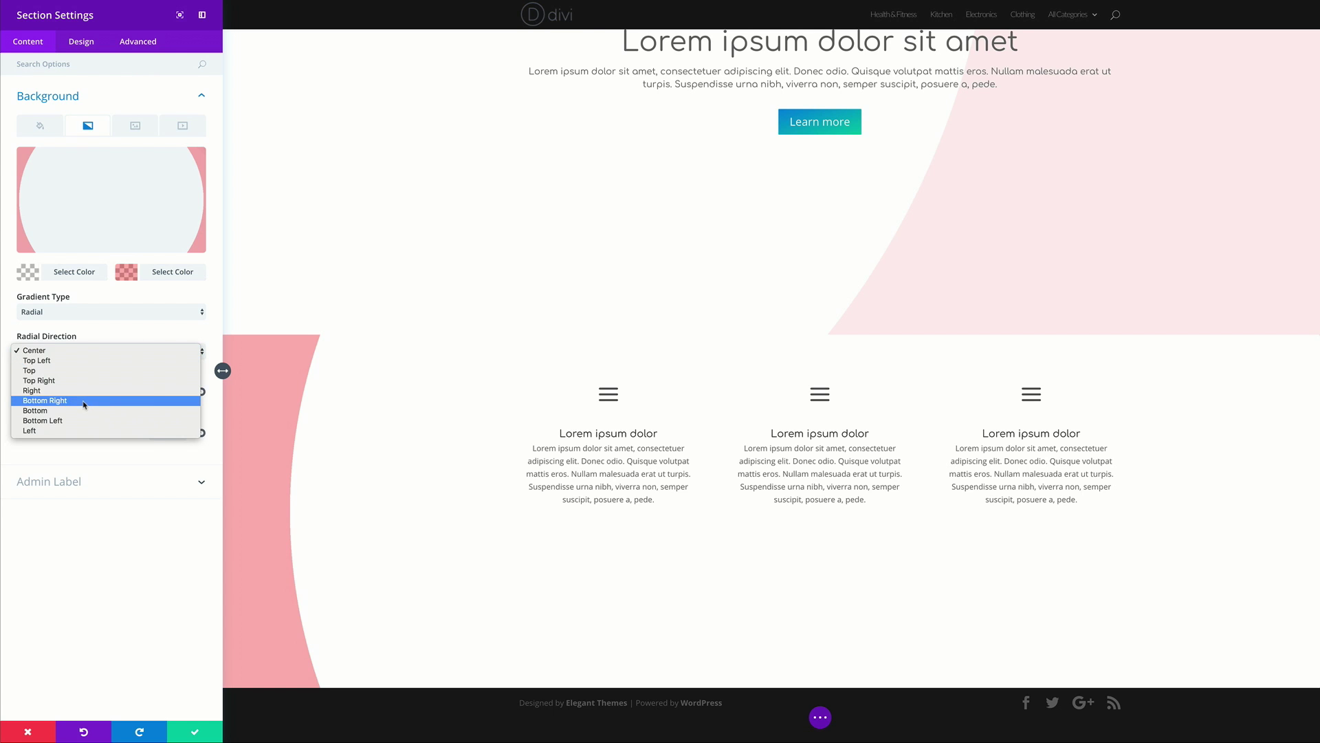
{"action": "left_click", "coordinate": [84, 401]}
{"action": "double_click", "coordinate": [183, 392]}
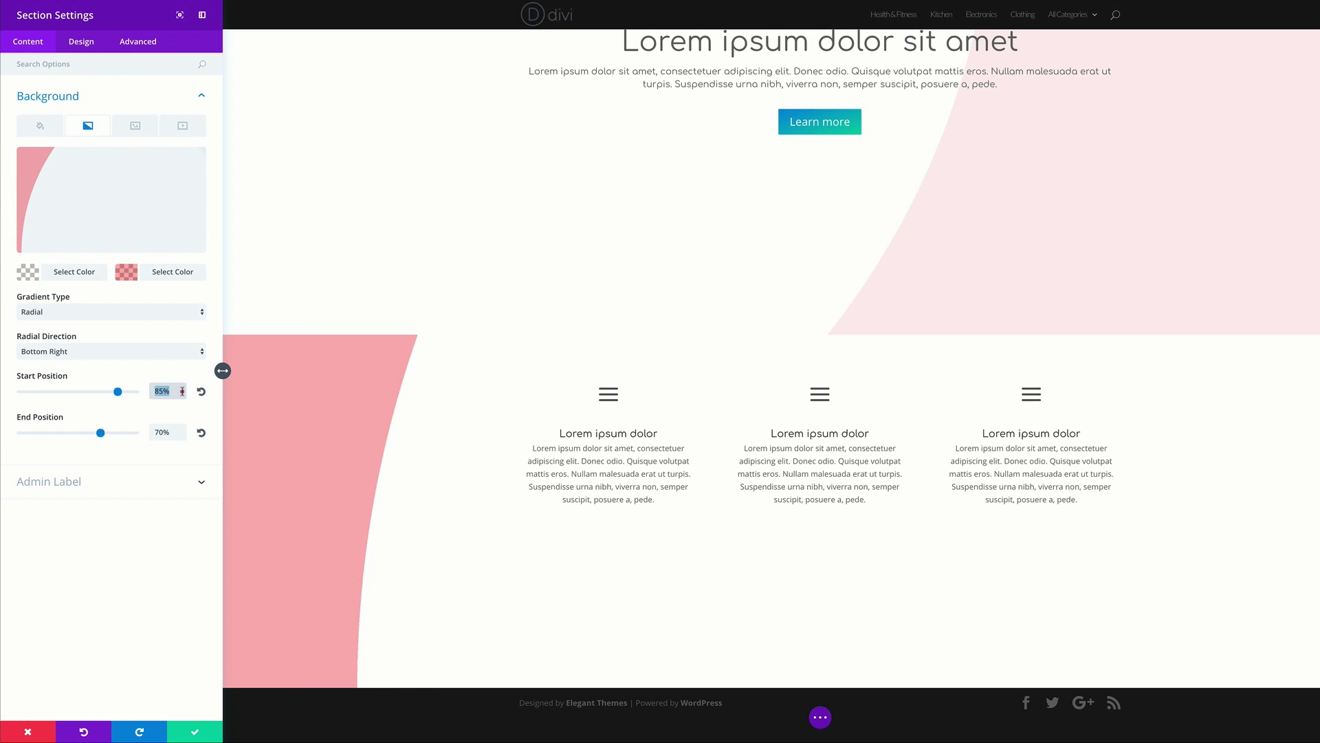
{"action": "type", "text": "5%8"}
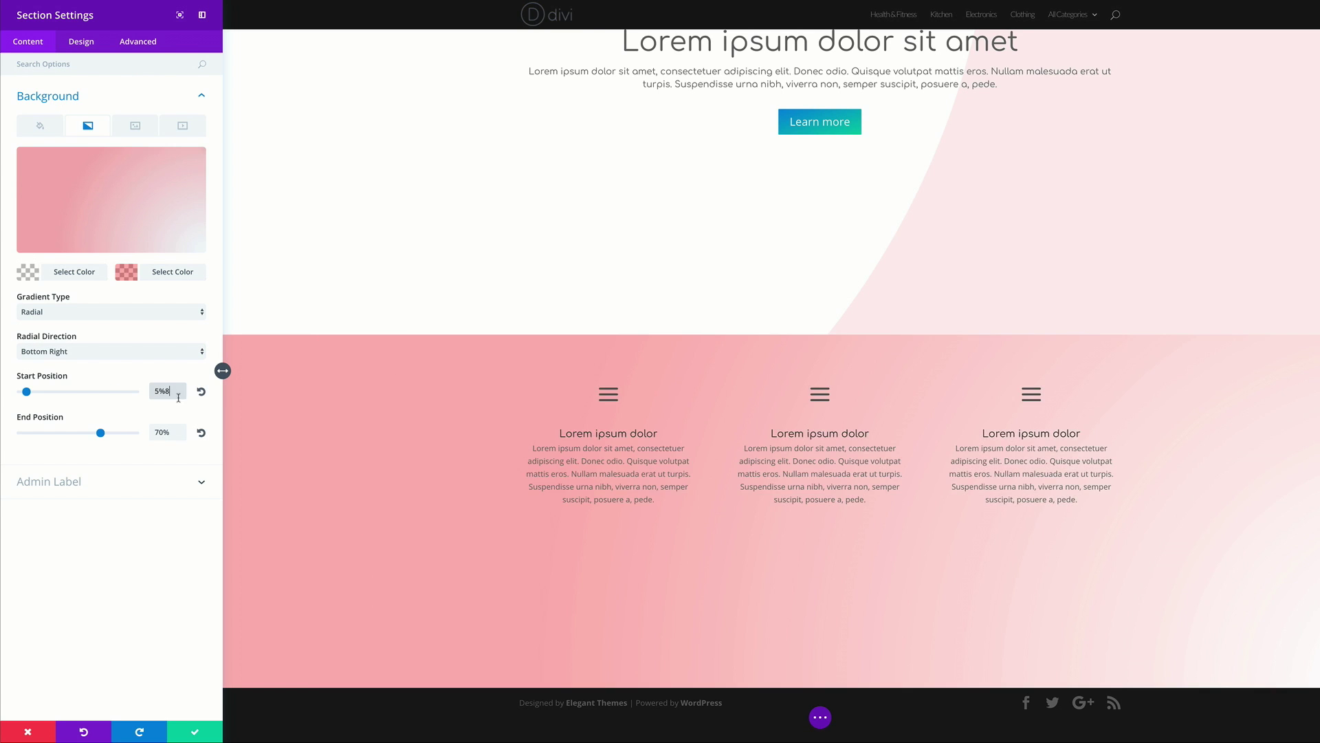
{"action": "double_click", "coordinate": [173, 432]}
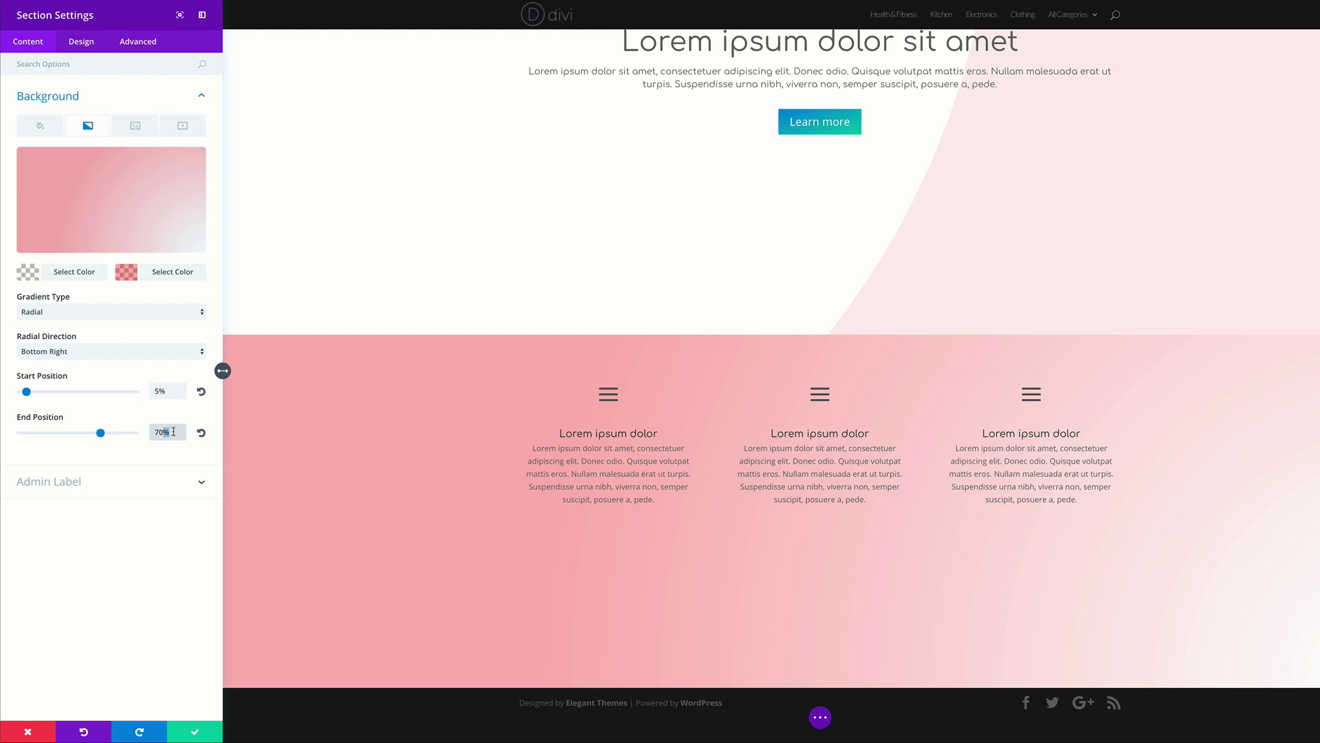
{"action": "type", "text": "50"}
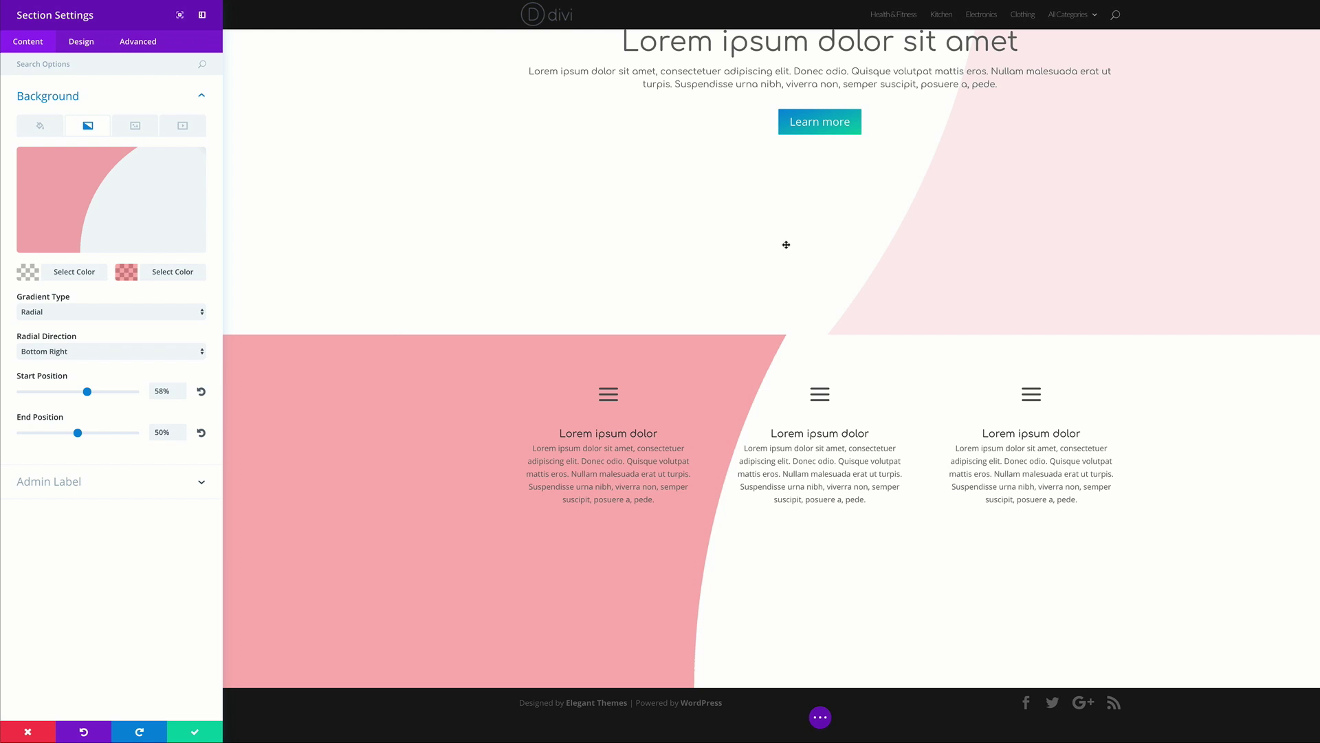
{"action": "left_click", "coordinate": [195, 733]}
Duplicate the heading section with the radial gradient and move the copy below the red radial blurb section
{"action": "scroll", "coordinate": [828, 548], "scroll_direction": "up", "scroll_amount": 5}
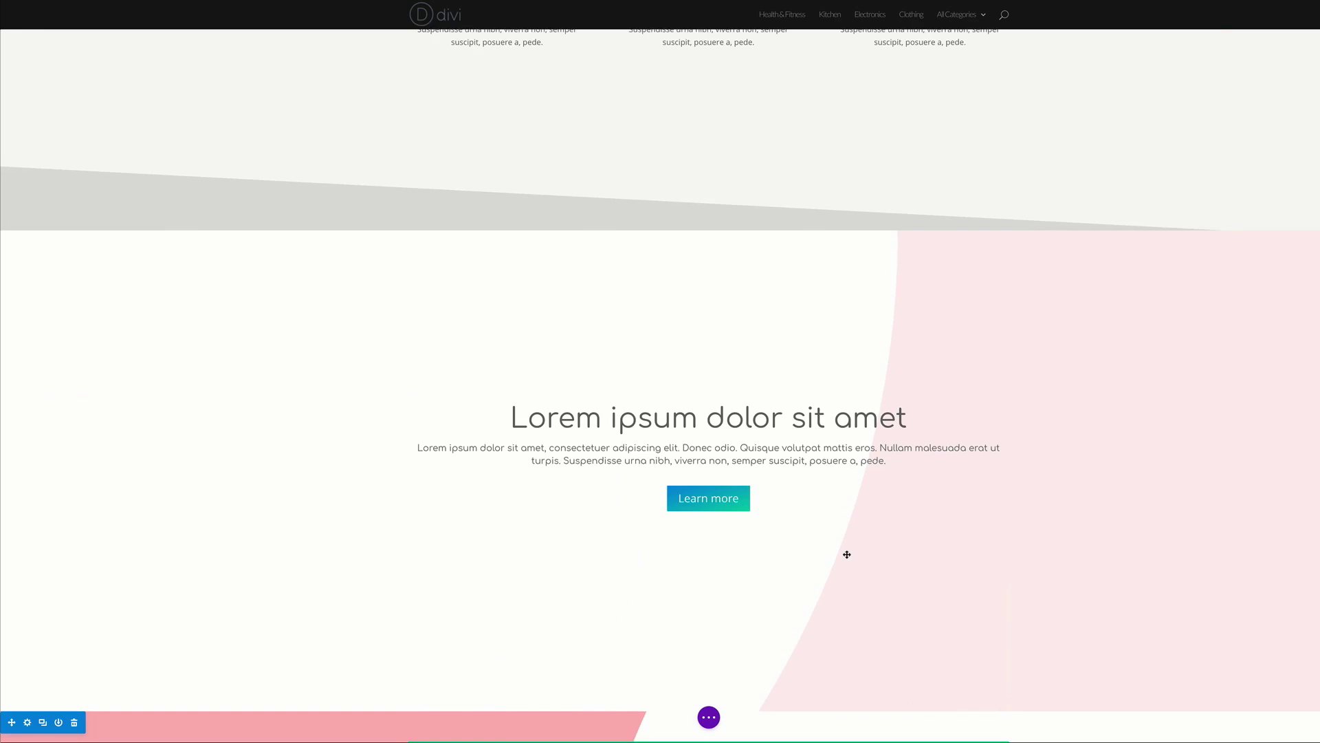
{"action": "scroll", "coordinate": [846, 554], "scroll_direction": "down", "scroll_amount": 3}
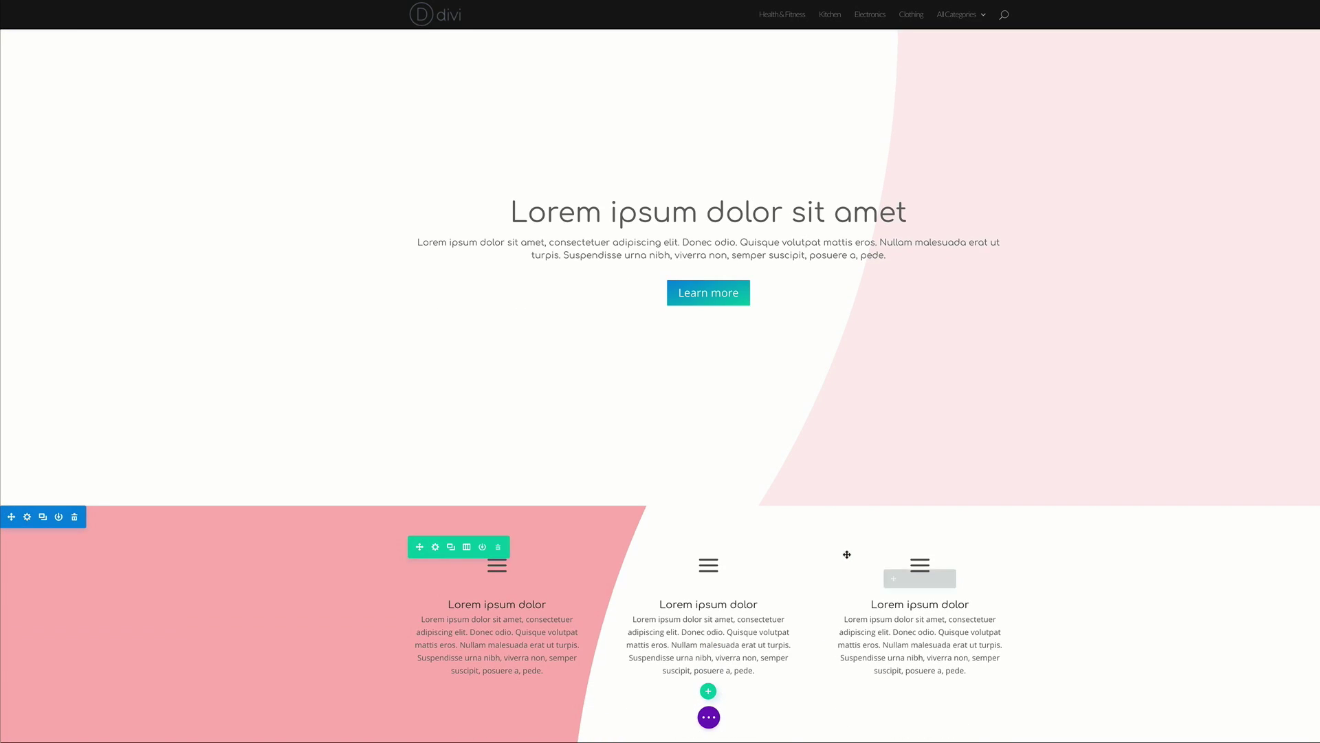
{"action": "scroll", "coordinate": [847, 554], "scroll_direction": "down", "scroll_amount": 3}
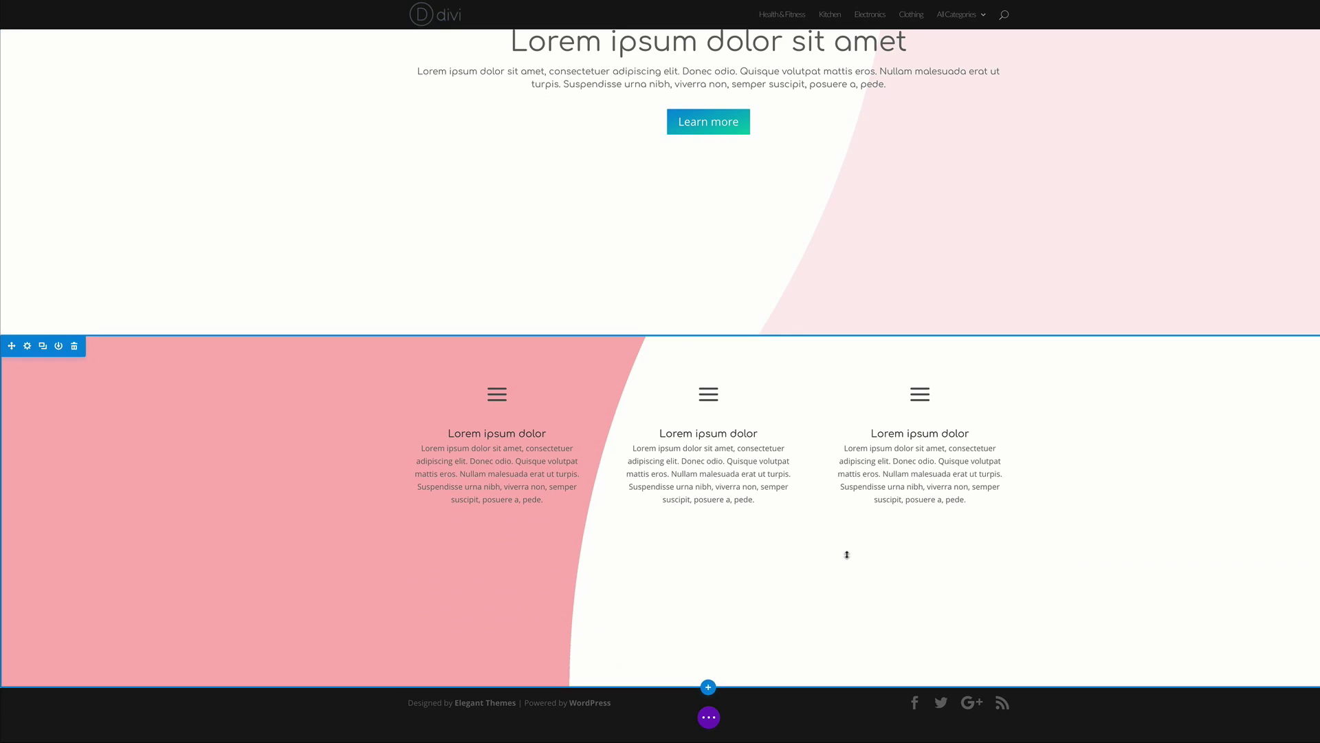
{"action": "scroll", "coordinate": [231, 426], "scroll_direction": "up", "scroll_amount": 3}
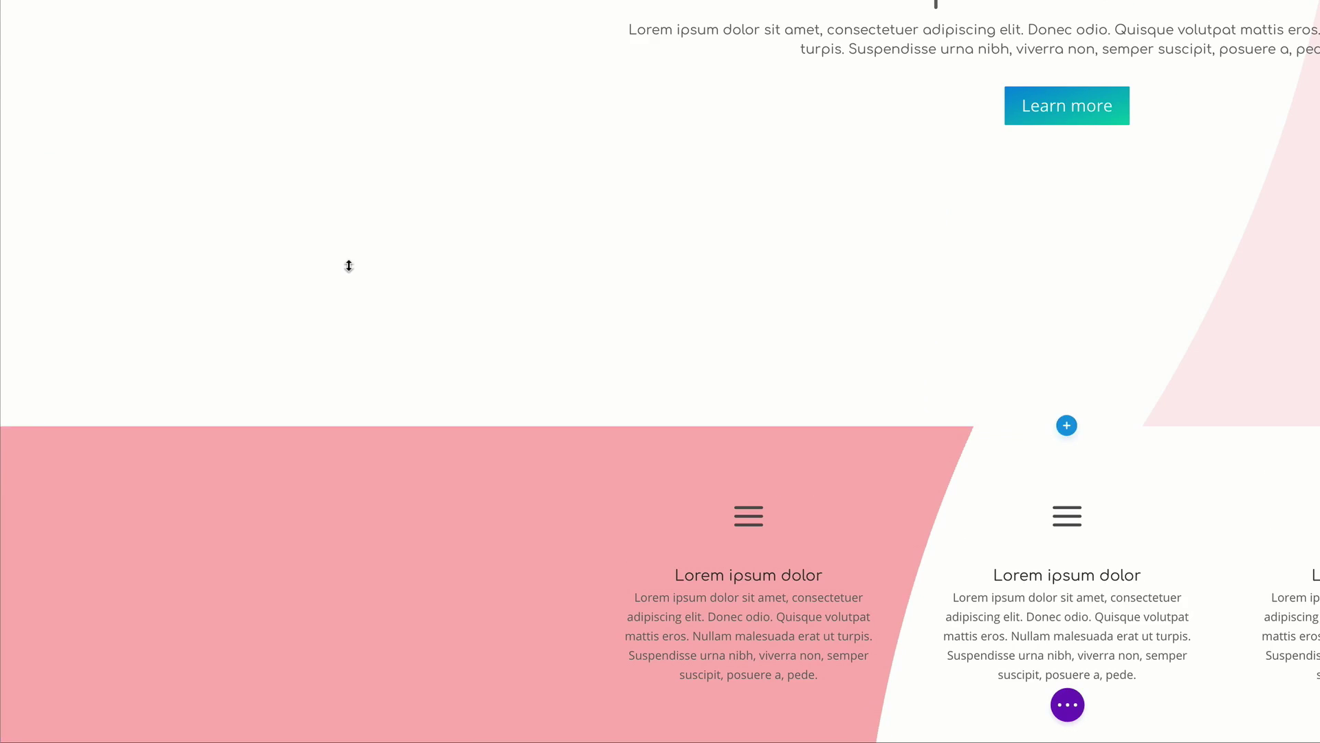
{"action": "scroll", "coordinate": [133, 162], "scroll_direction": "up", "scroll_amount": 5}
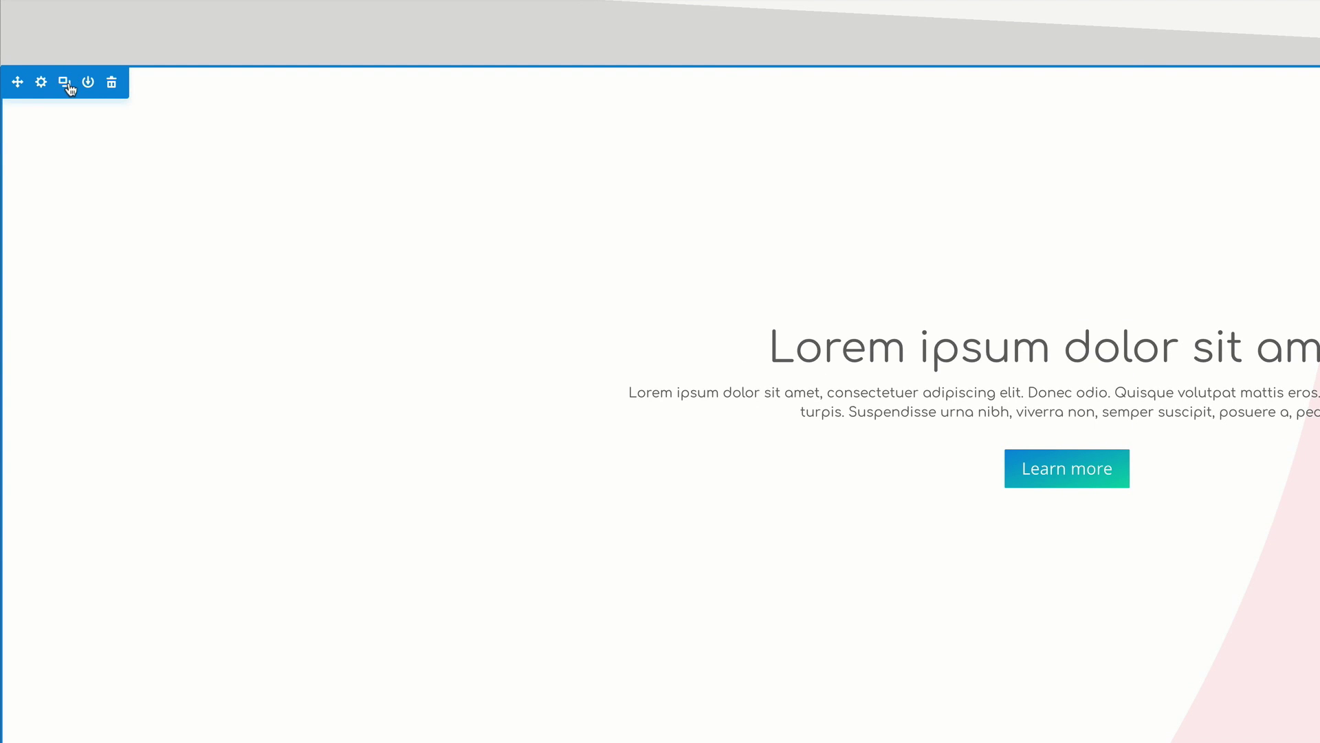
{"action": "left_click", "coordinate": [67, 84]}
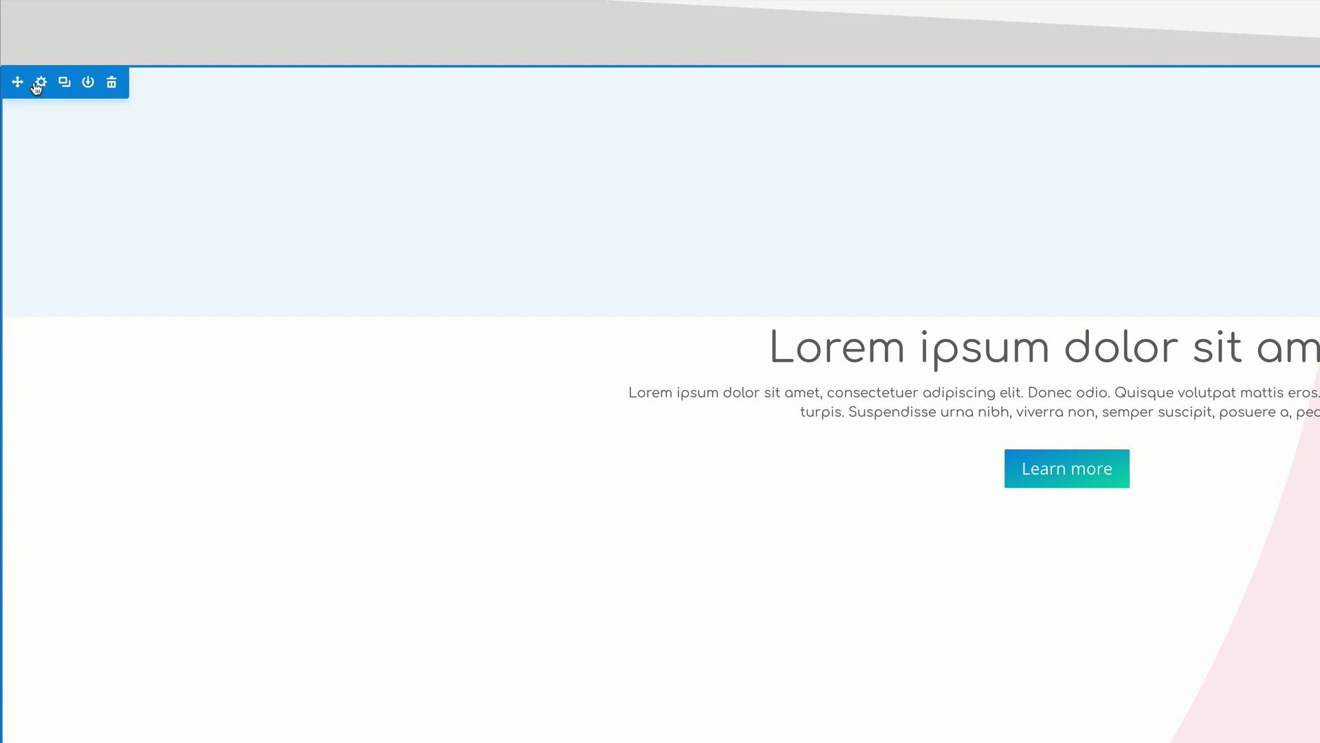
{"action": "scroll", "coordinate": [29, 369], "scroll_direction": "down", "scroll_amount": 8}
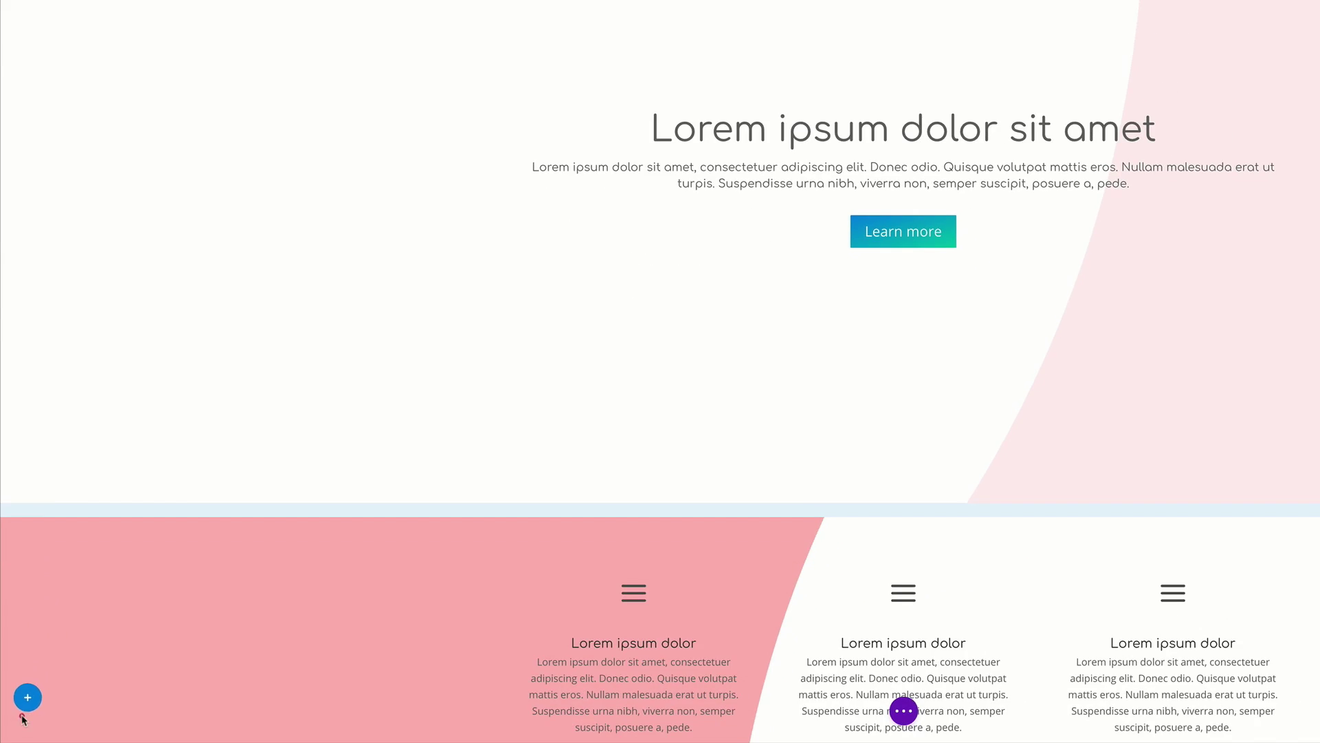
{"action": "scroll", "coordinate": [23, 719], "scroll_direction": "down", "scroll_amount": 4}
{"action": "scroll", "coordinate": [302, 187], "scroll_direction": "down", "scroll_amount": 5}
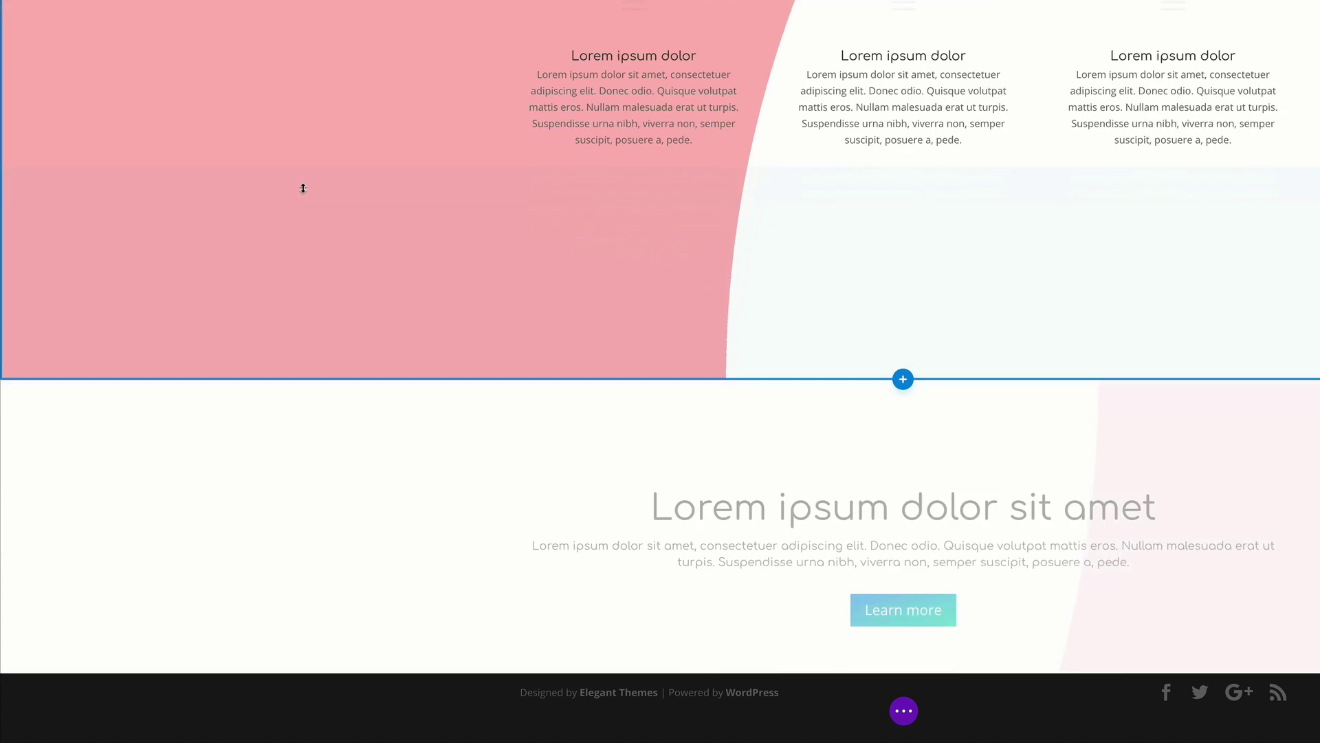
{"action": "scroll", "coordinate": [303, 187], "scroll_direction": "down", "scroll_amount": 2}
Duplicate the blurb section with the red radial gradient and move the copy below the last heading section
{"action": "scroll", "coordinate": [295, 138], "scroll_direction": "up", "scroll_amount": 3}
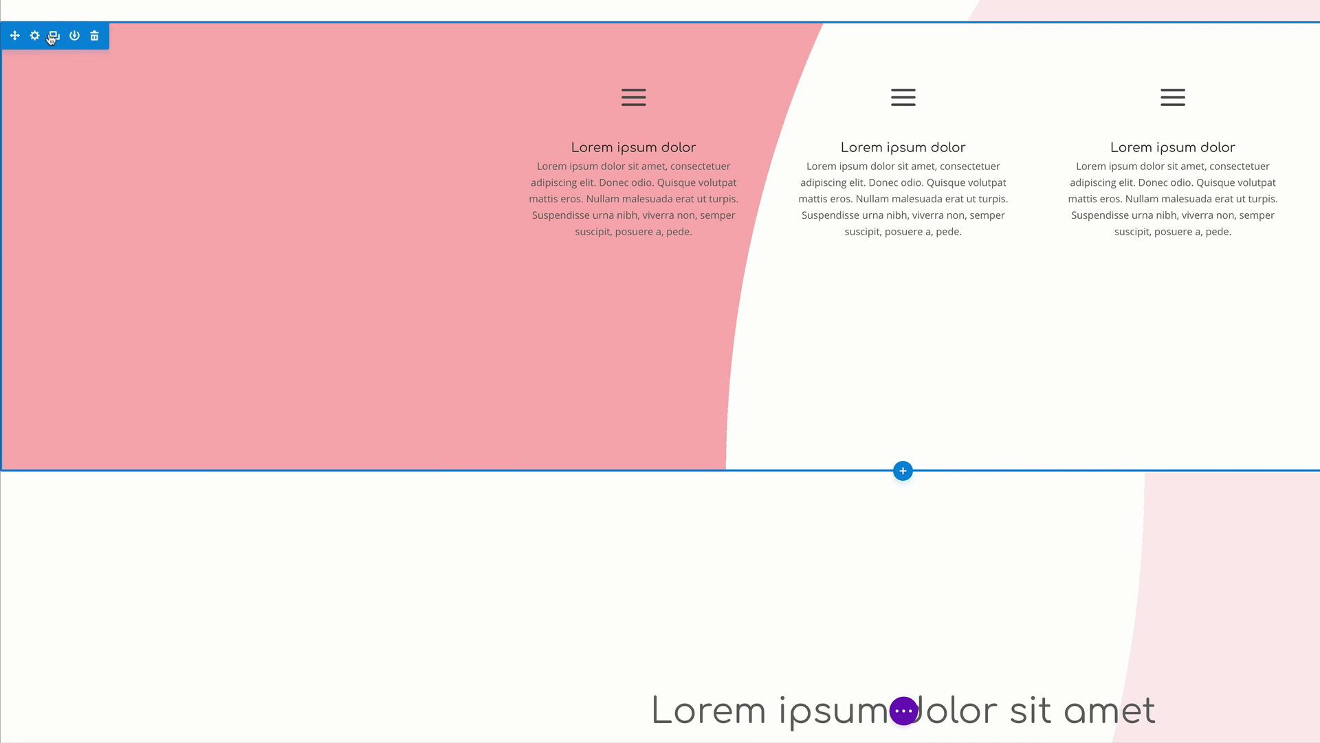
{"action": "left_click", "coordinate": [52, 37]}
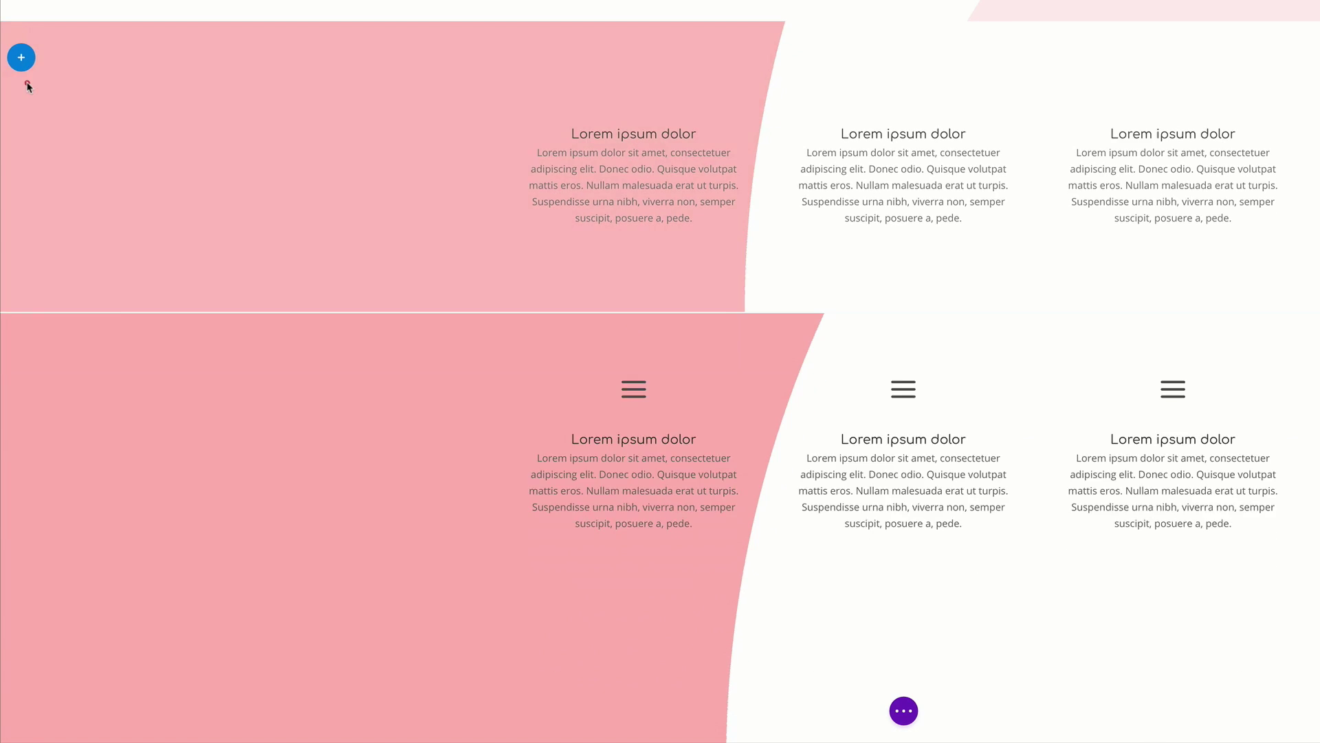
{"action": "scroll", "coordinate": [21, 172], "scroll_direction": "down", "scroll_amount": 4}
{"action": "scroll", "coordinate": [8, 715], "scroll_direction": "down", "scroll_amount": 3}
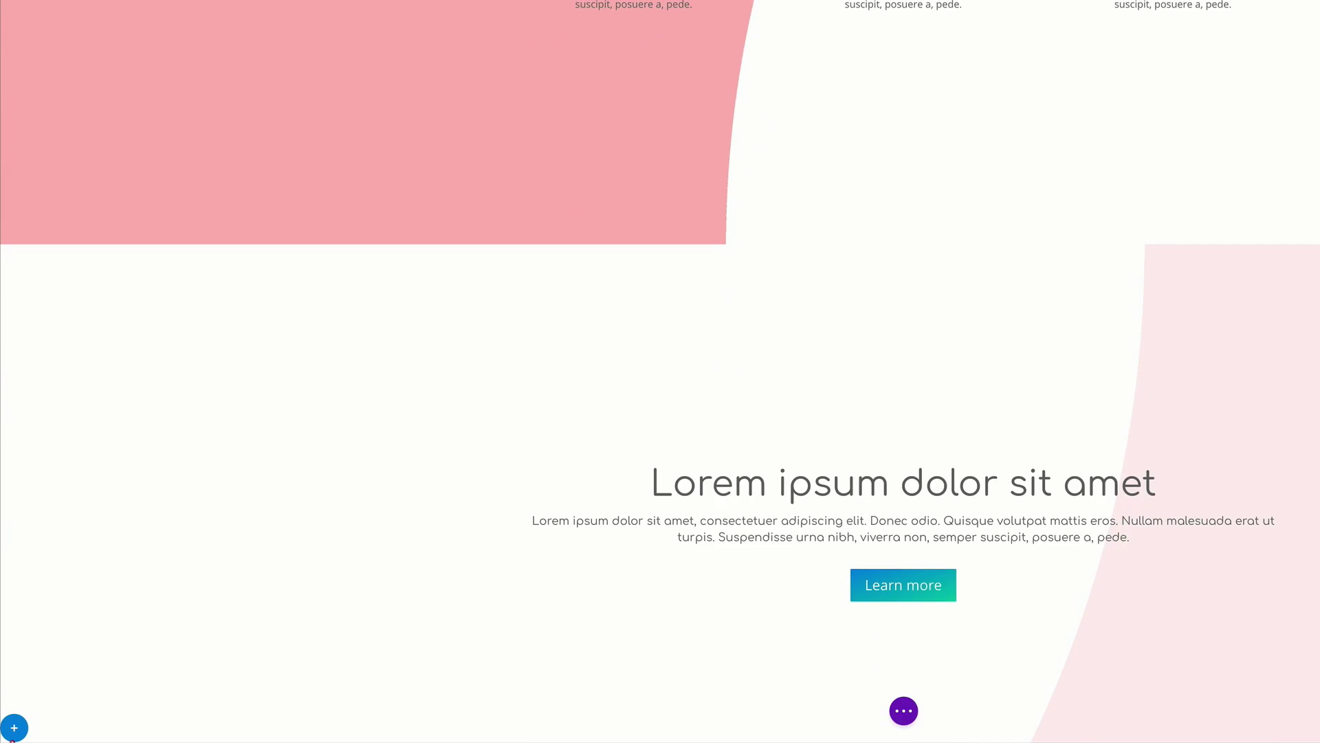
{"action": "scroll", "coordinate": [12, 739], "scroll_direction": "down", "scroll_amount": 3}
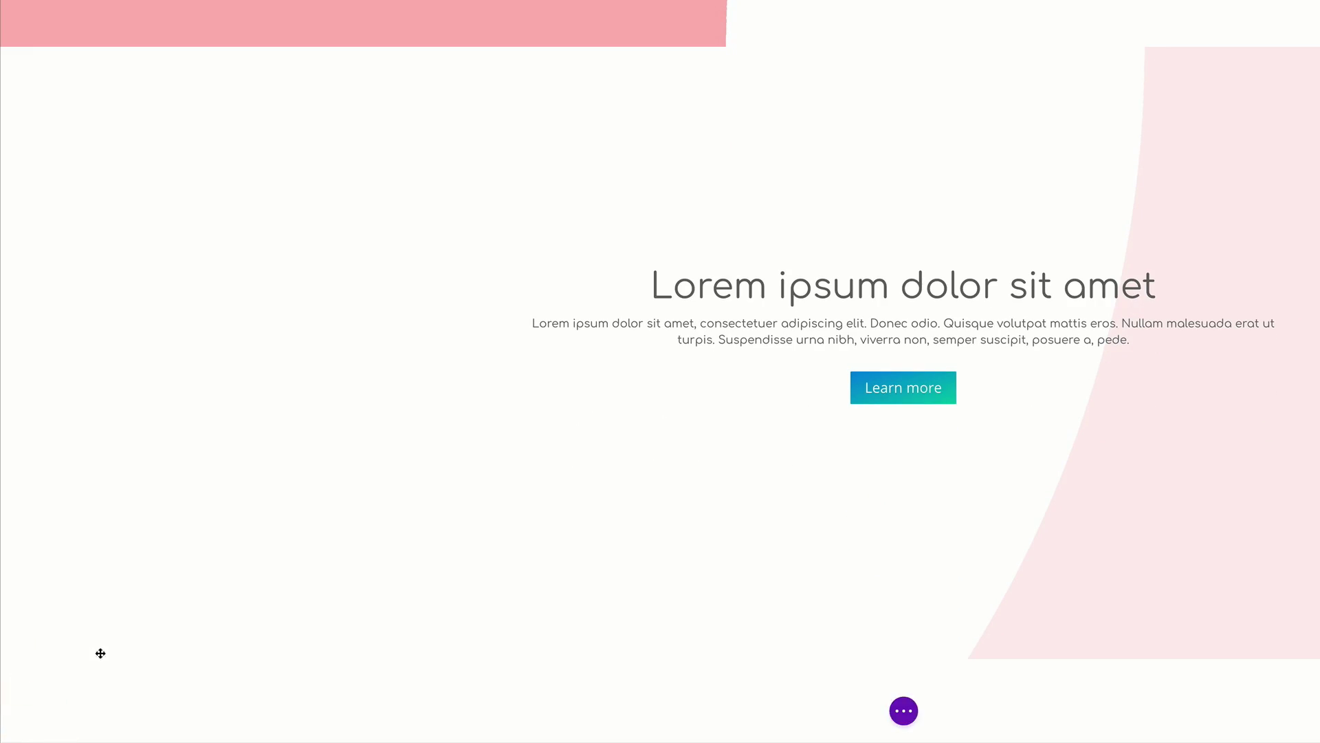
{"action": "scroll", "coordinate": [101, 653], "scroll_direction": "down", "scroll_amount": 6}
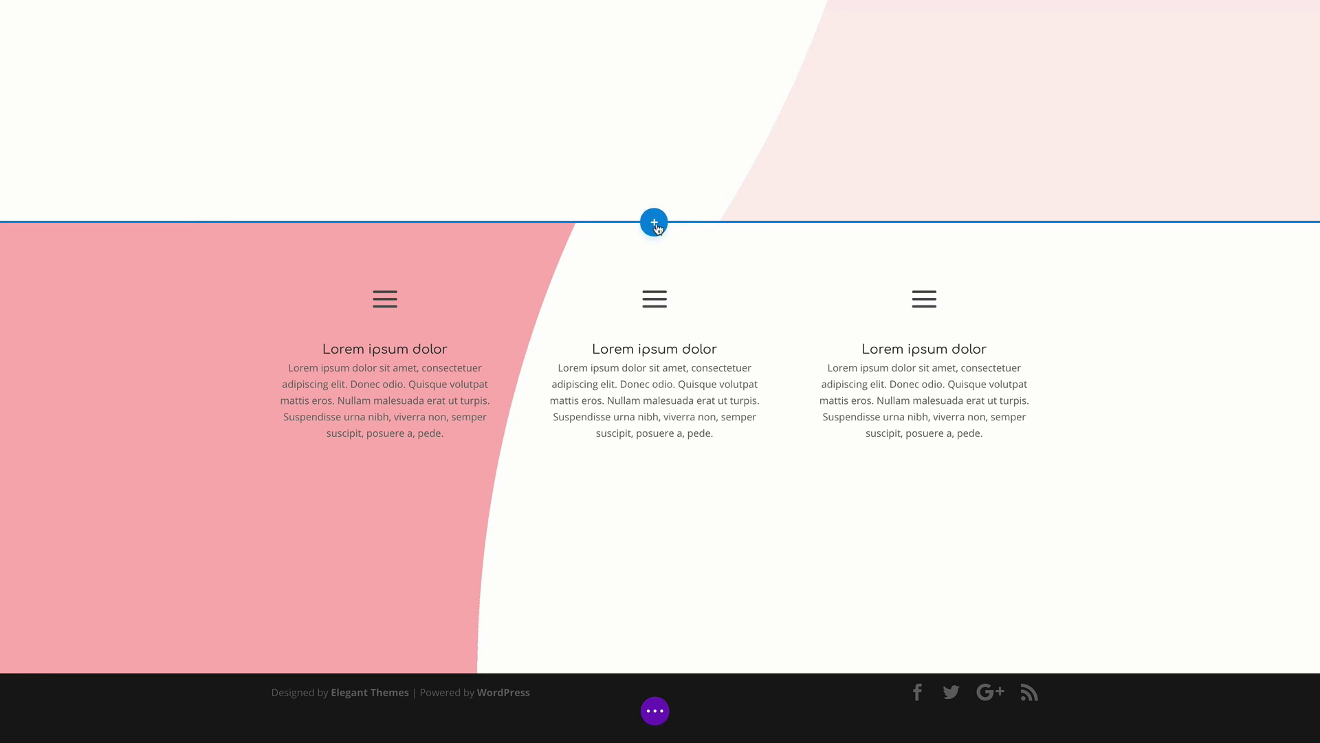
Insert a new empty section between the last heading section and the last blurb section, without adding a row
{"action": "left_click", "coordinate": [654, 222]}
{"action": "left_click", "coordinate": [568, 173]}
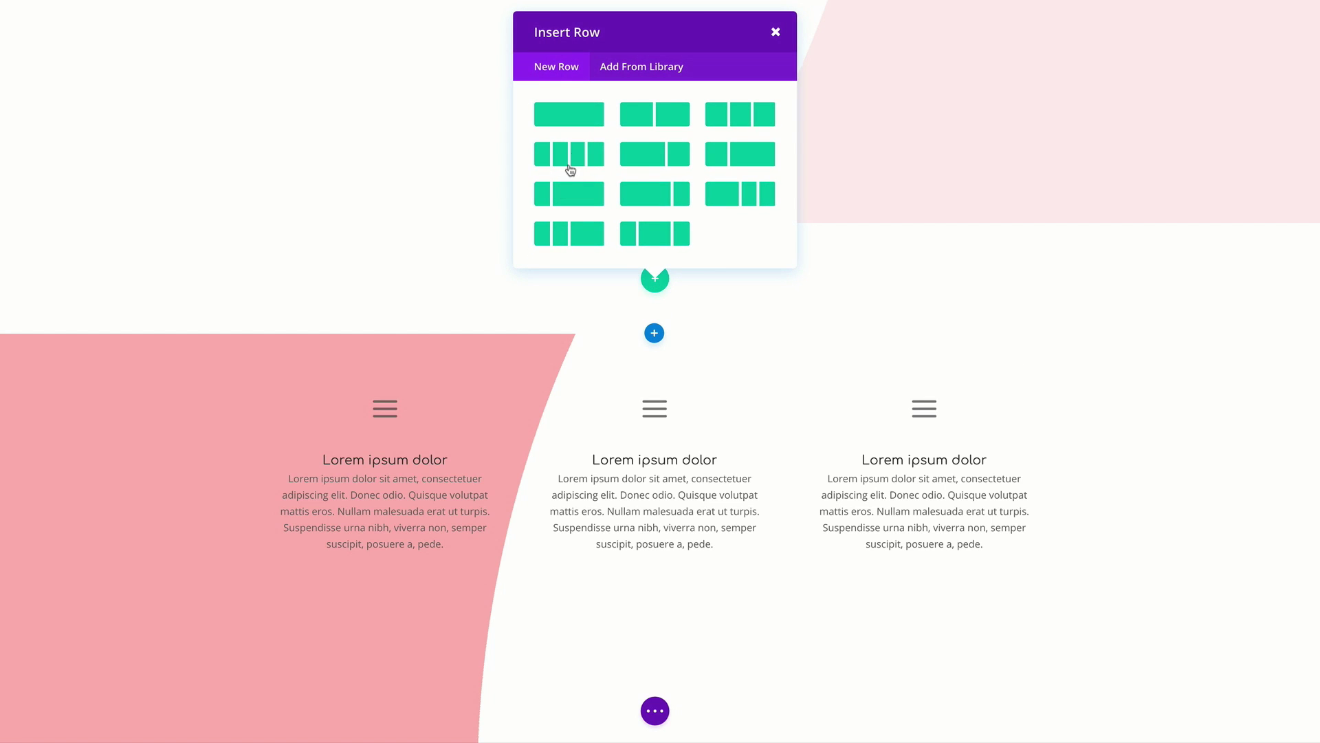
{"action": "left_click", "coordinate": [778, 33]}
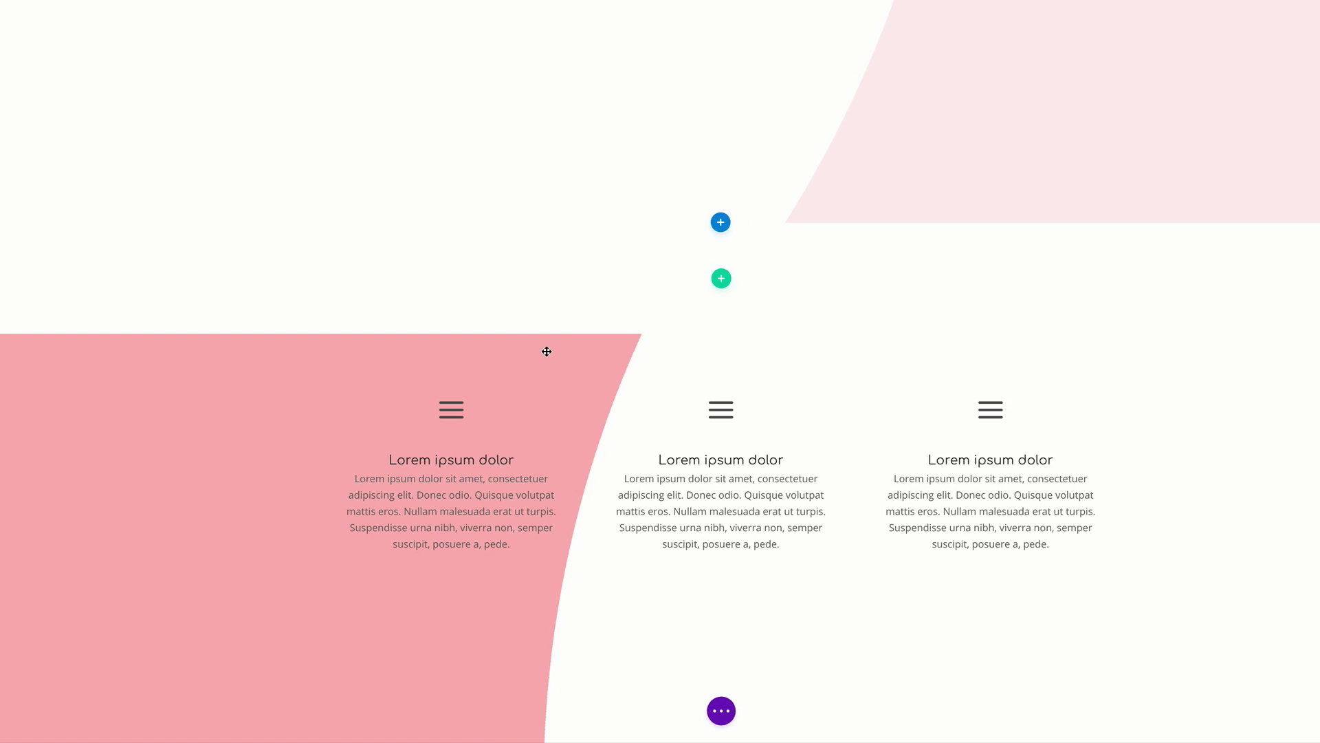
{"action": "scroll", "coordinate": [720, 359], "scroll_direction": "up", "scroll_amount": 4}
{"action": "scroll", "coordinate": [721, 359], "scroll_direction": "down", "scroll_amount": 1}
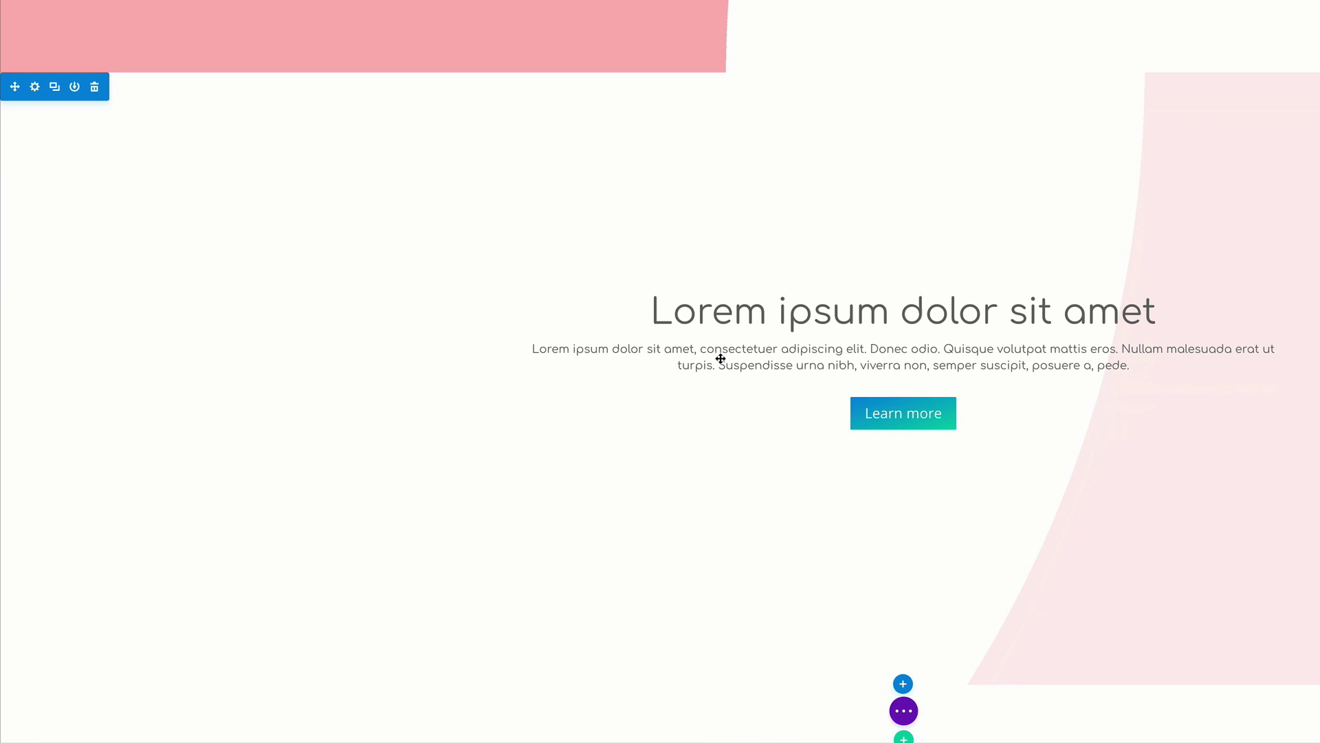
Set the last heading section's gradient colors to translucent light blue with 0.19 opacity and translucent white
{"action": "left_click", "coordinate": [35, 88]}
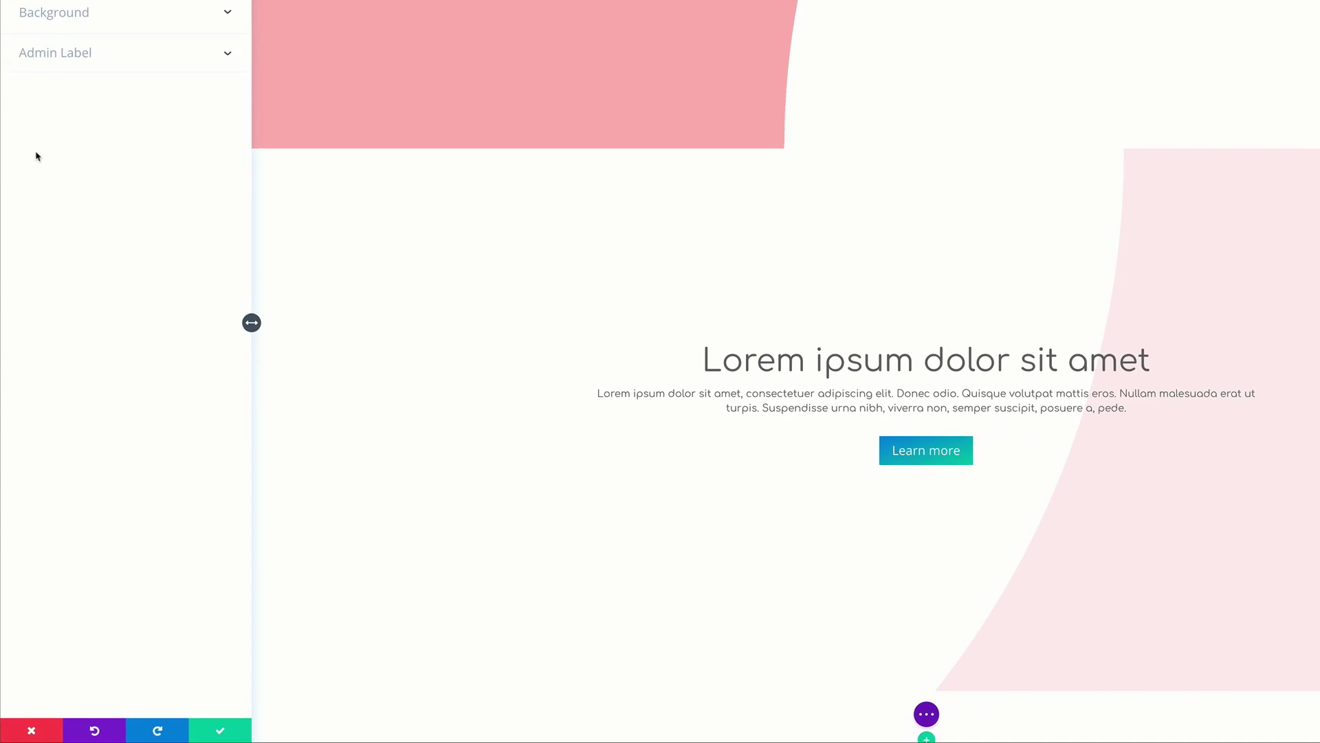
{"action": "left_click", "coordinate": [59, 94]}
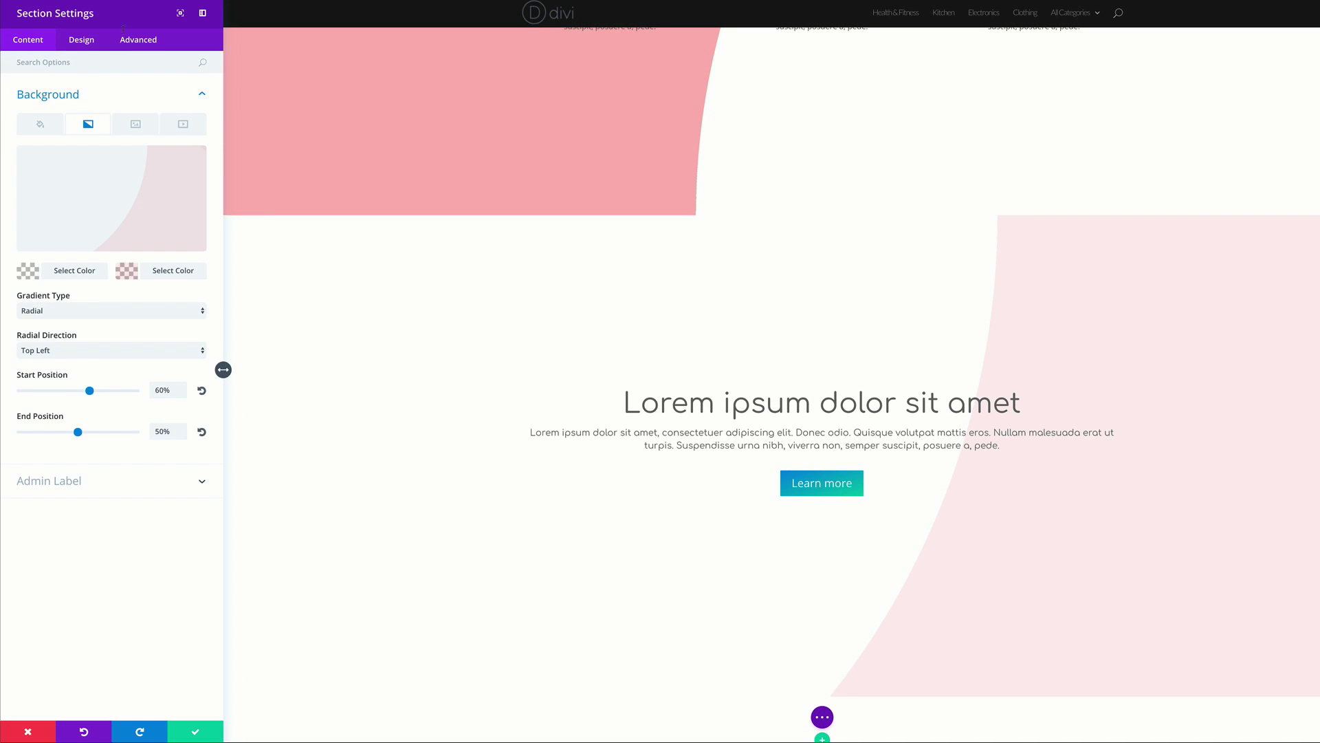
{"action": "left_click", "coordinate": [29, 274]}
{"action": "key", "text": "ctrl+v"}
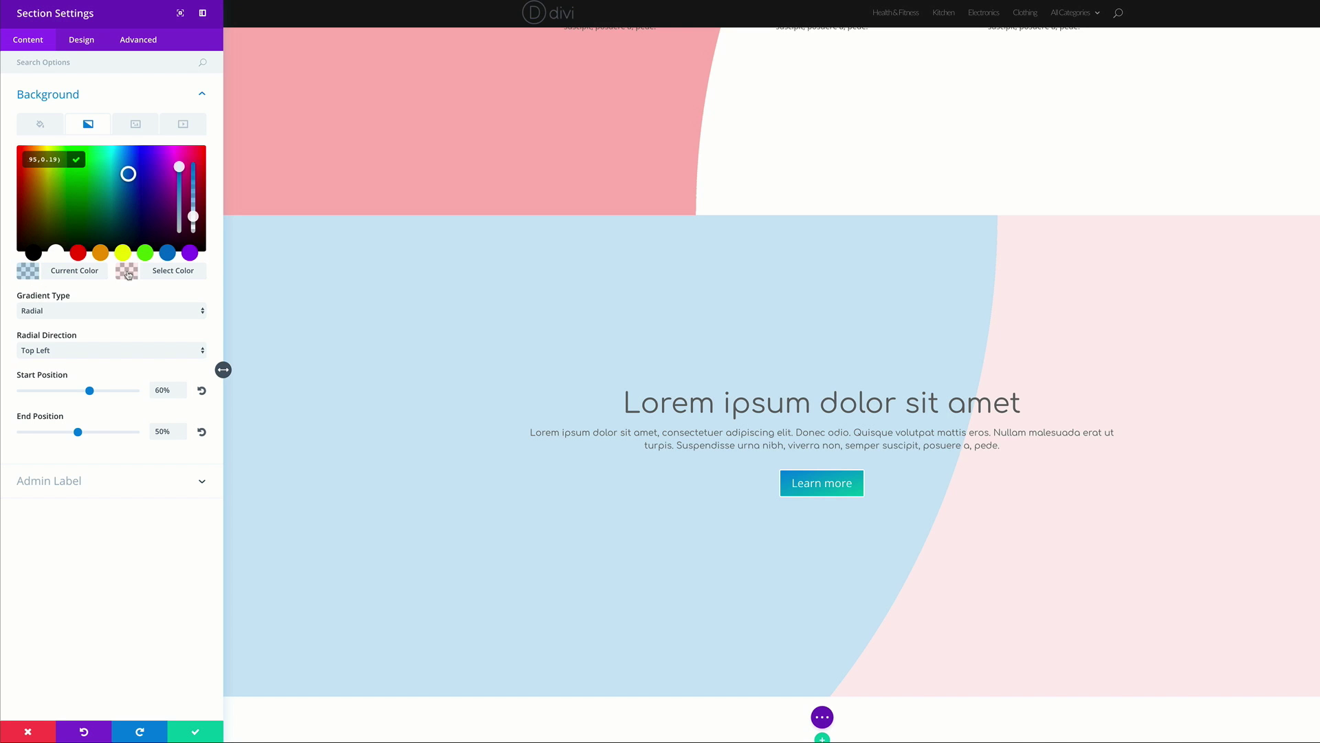
{"action": "left_click", "coordinate": [128, 272]}
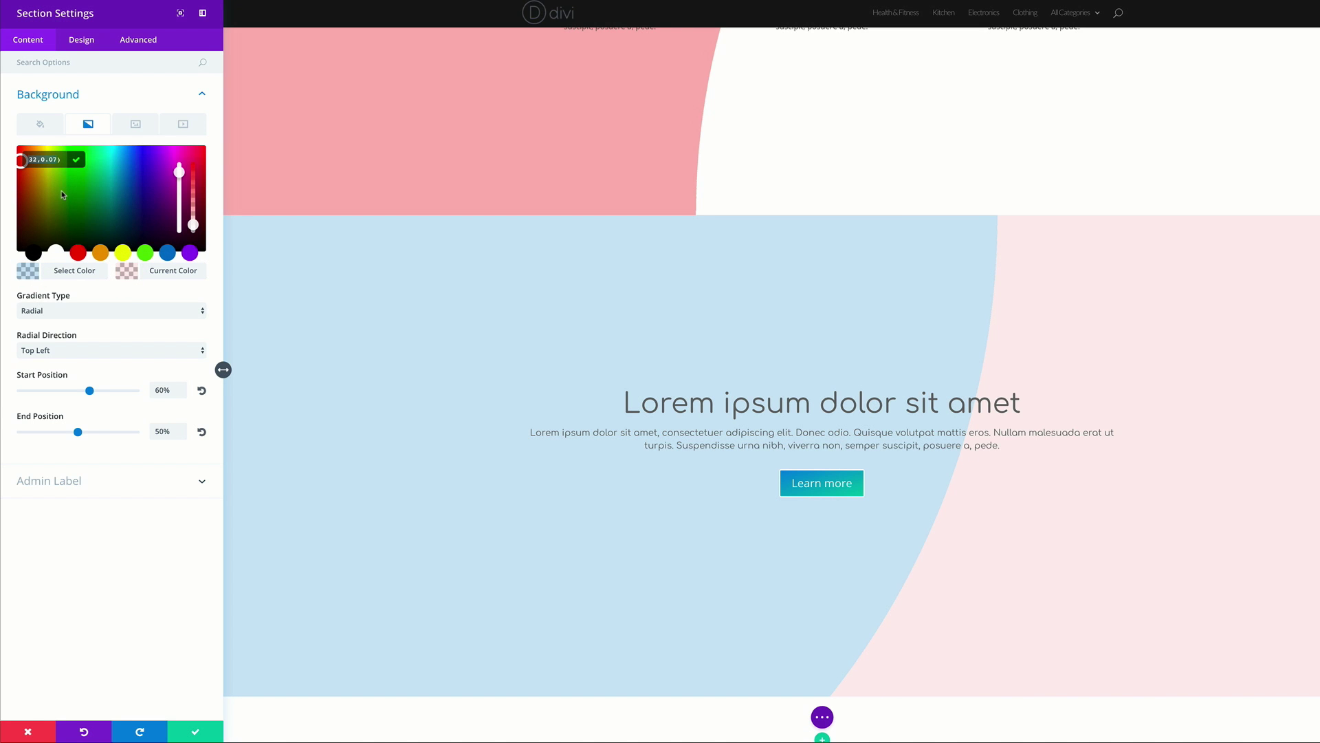
{"action": "key", "text": "ctrl+v"}
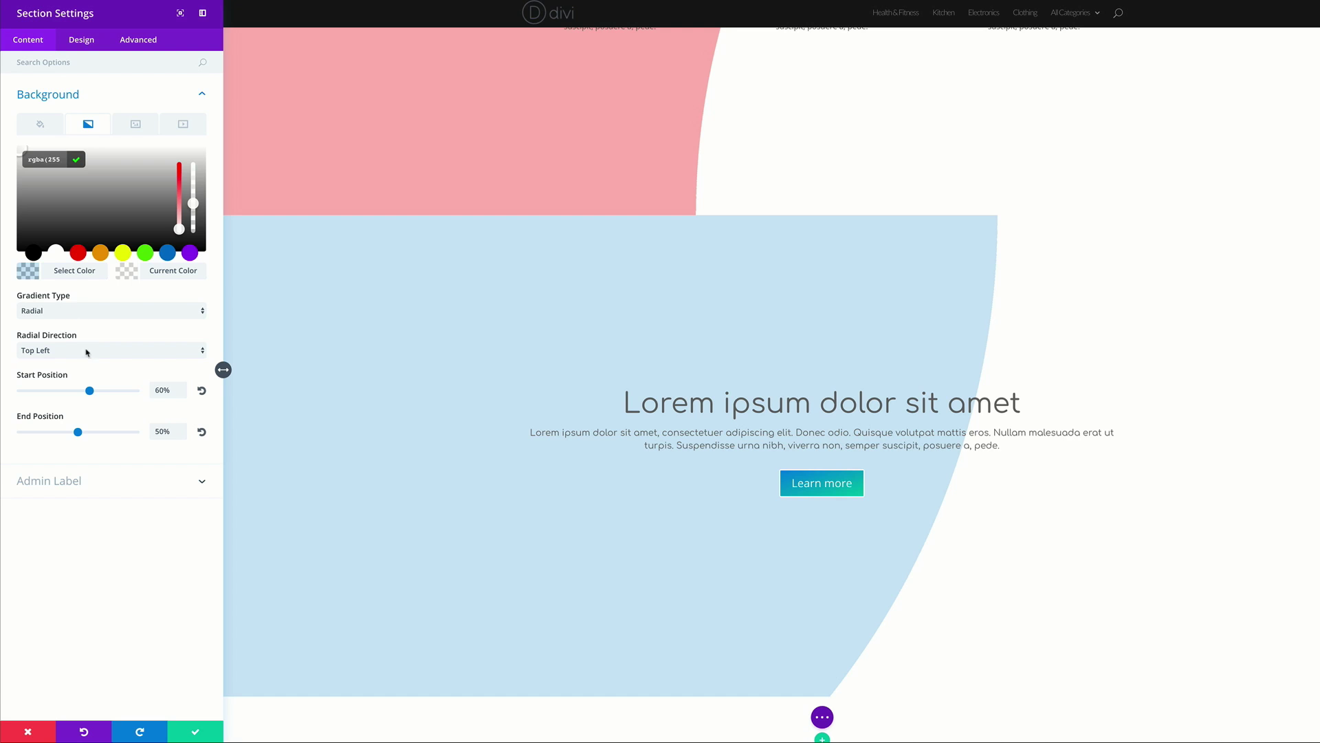
Set the heading section's radial direction to Bottom Left and start position to 50%, and save the section
{"action": "left_click", "coordinate": [77, 355]}
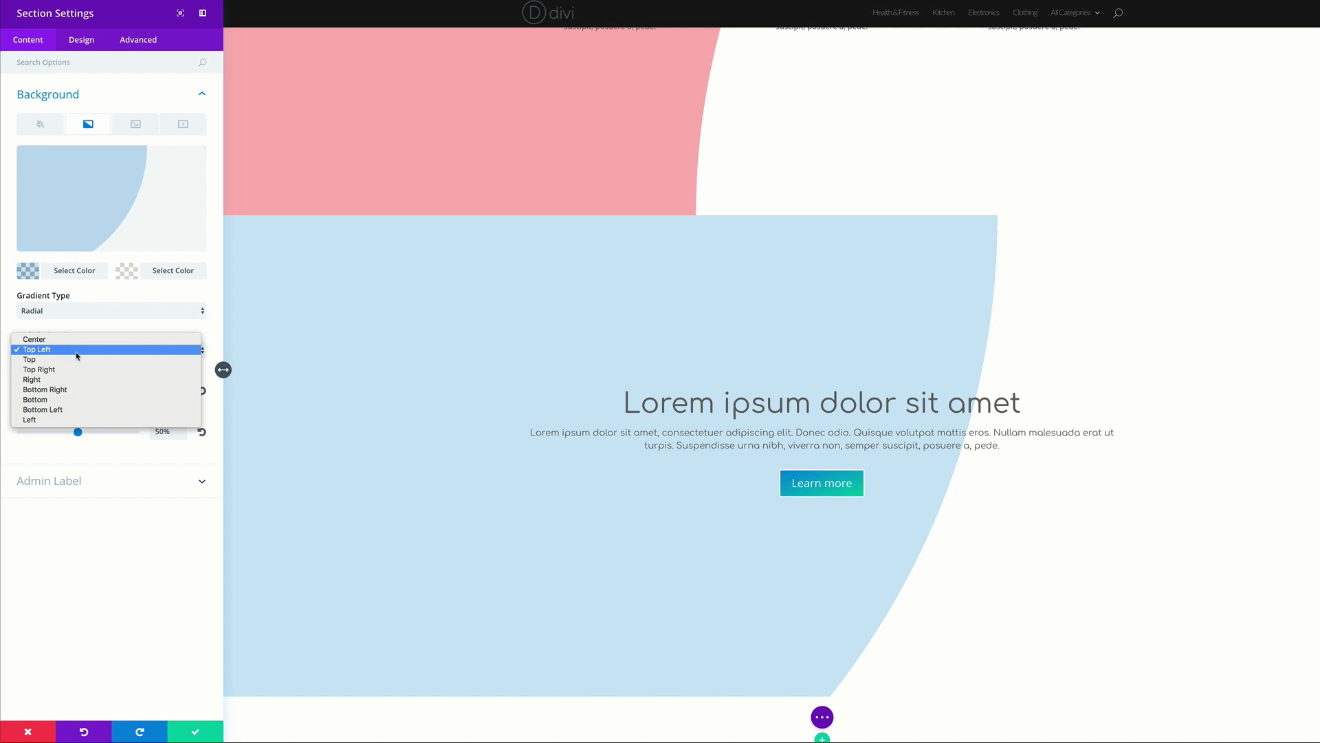
{"action": "left_click", "coordinate": [76, 410]}
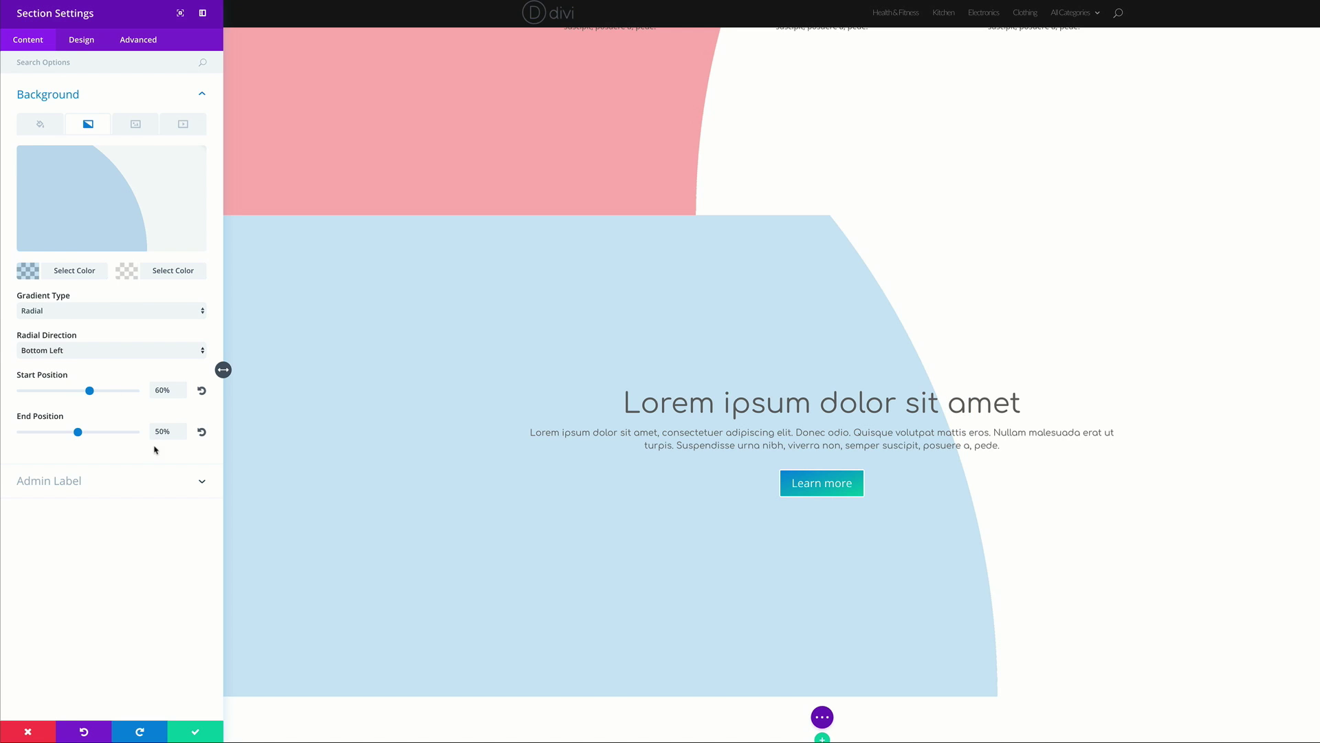
{"action": "left_click_drag", "start_coordinate": [157, 389], "coordinate": [149, 392]}
{"action": "type", "text": "5"}
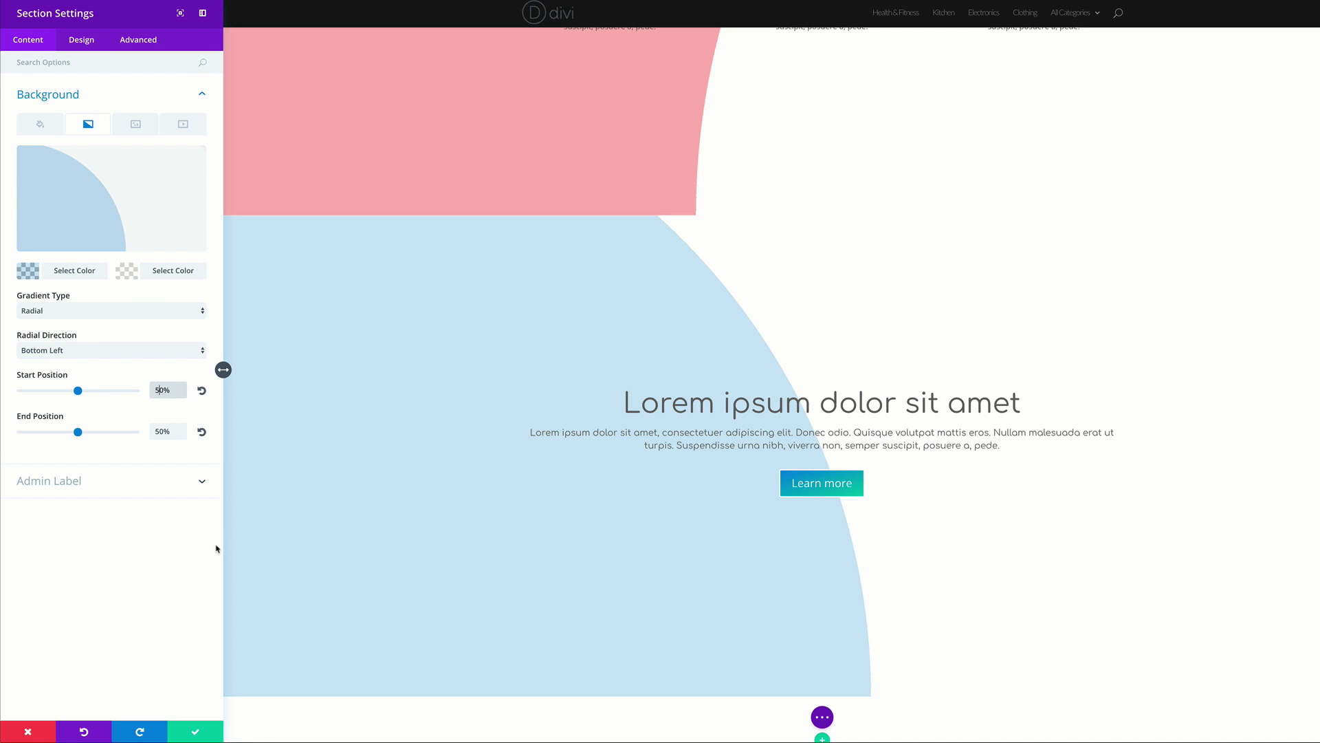
{"action": "scroll", "coordinate": [224, 610], "scroll_direction": "down", "scroll_amount": 3}
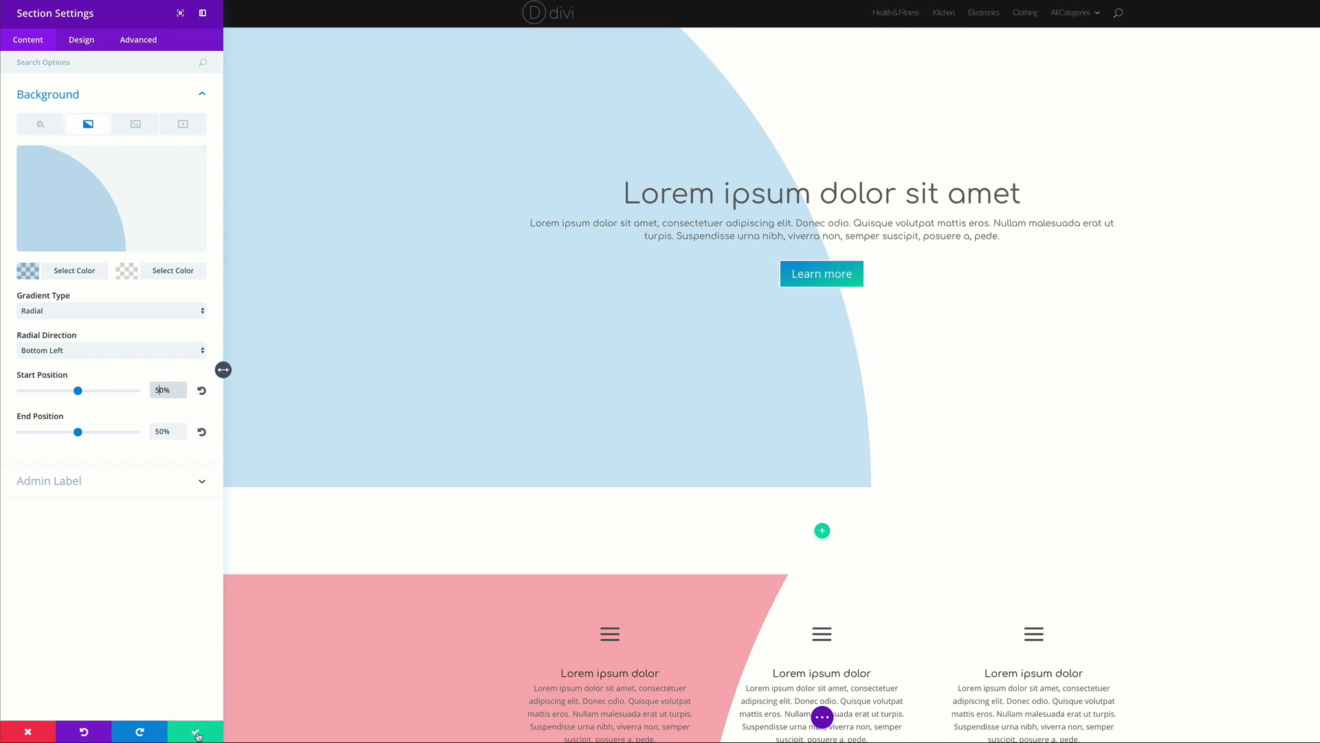
{"action": "left_click", "coordinate": [197, 734]}
Set the last blurb section's gradient colors to translucent light red first and translucent white second
{"action": "scroll", "coordinate": [300, 350], "scroll_direction": "down", "scroll_amount": 2}
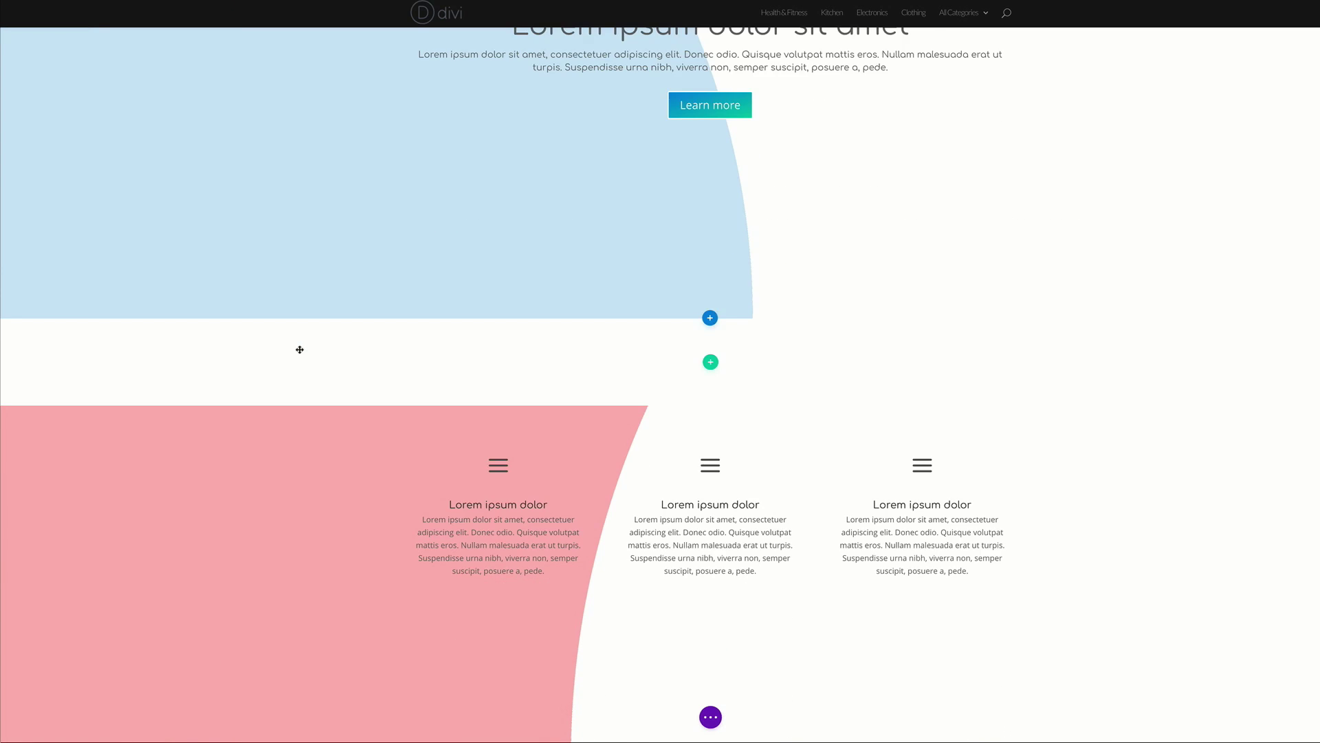
{"action": "scroll", "coordinate": [300, 350], "scroll_direction": "down", "scroll_amount": 1}
{"action": "mouse_move", "coordinate": [260, 366]}
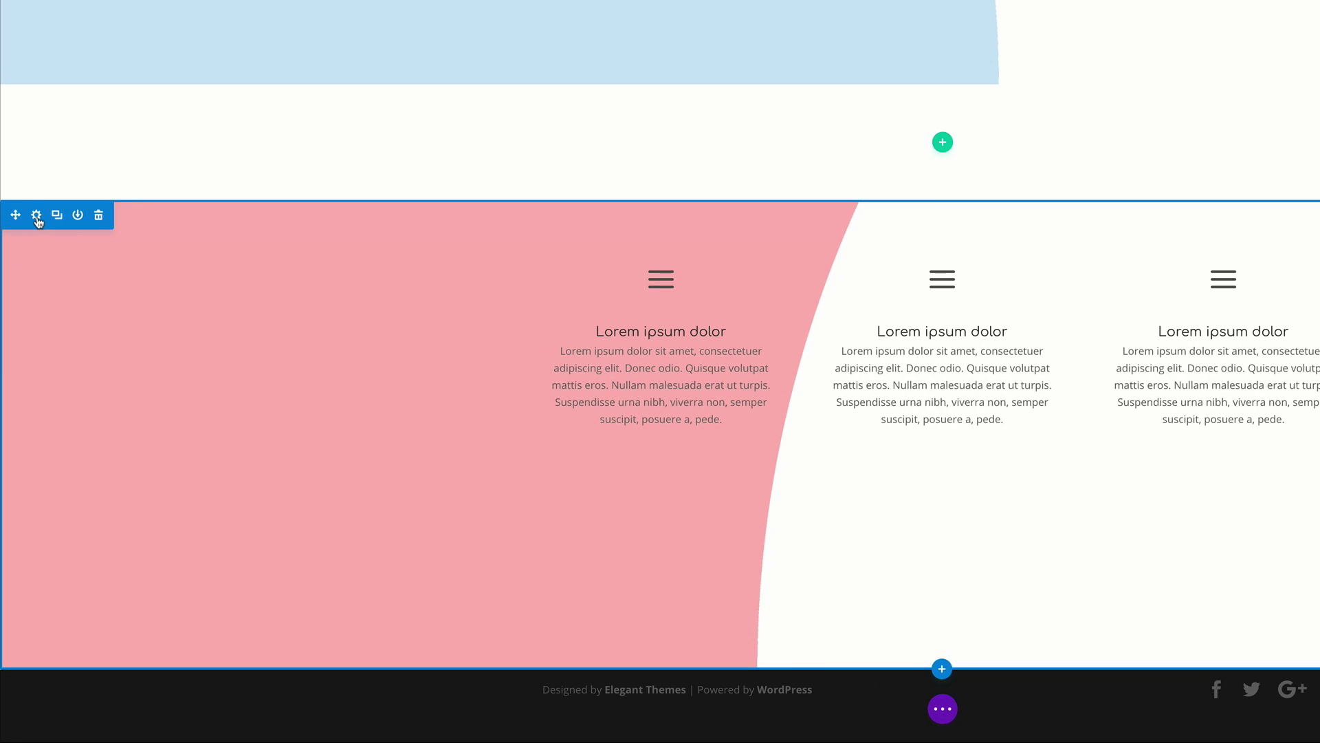
{"action": "left_click", "coordinate": [37, 217]}
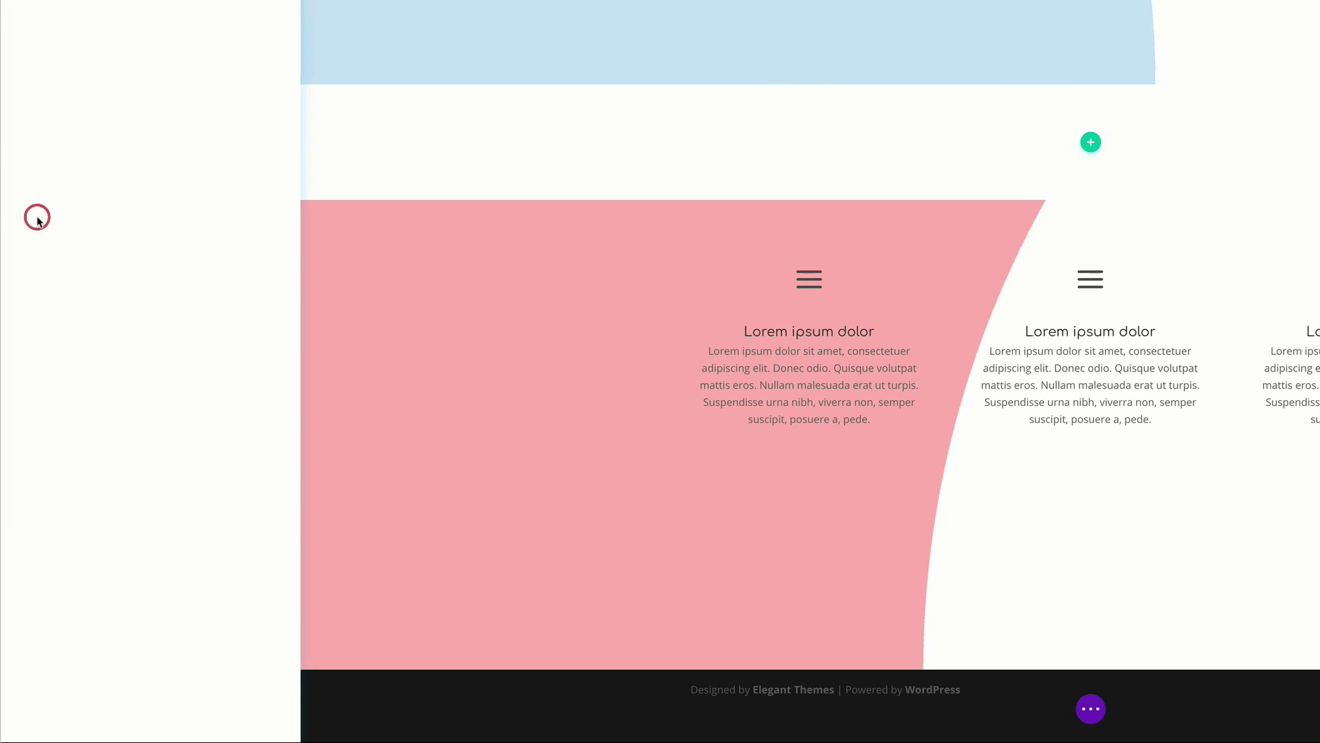
{"action": "left_click", "coordinate": [65, 97]}
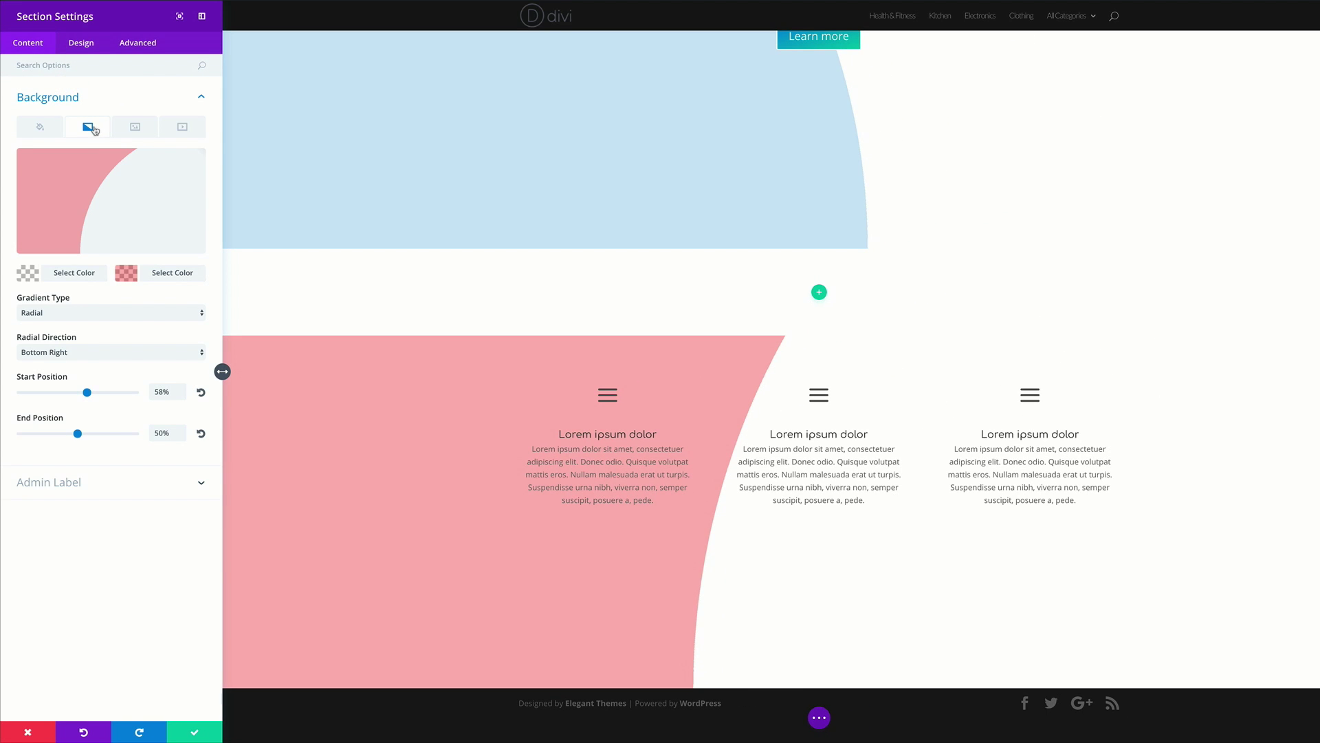
{"action": "left_click", "coordinate": [28, 272]}
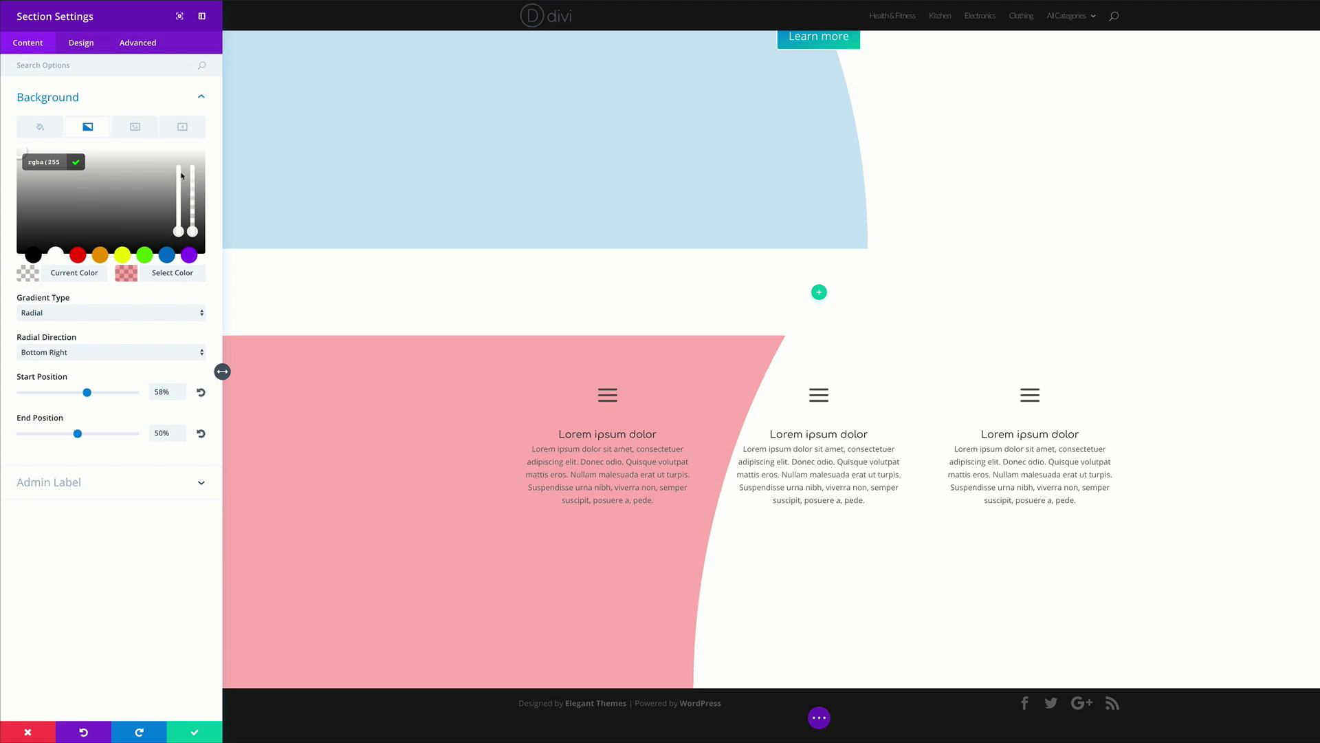
{"action": "left_click", "coordinate": [52, 167]}
{"action": "key", "text": "ctrl+v"}
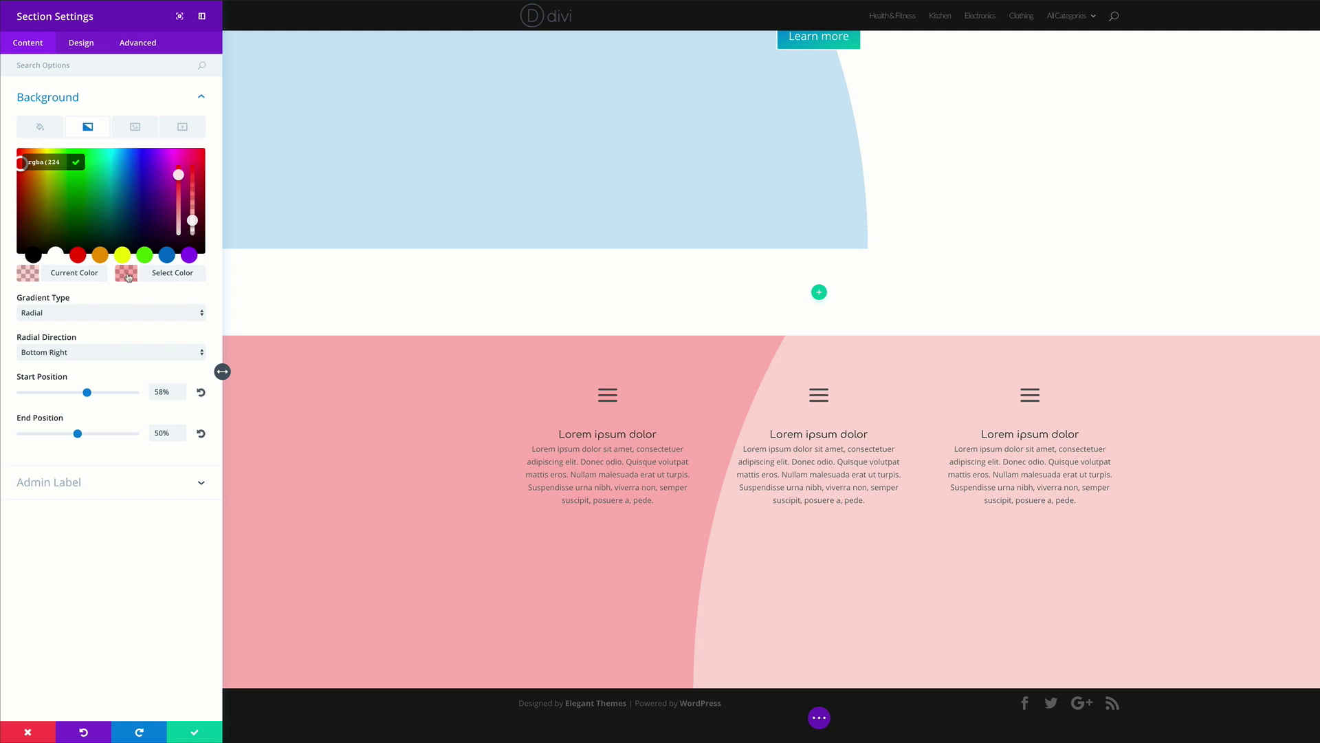
{"action": "left_click", "coordinate": [122, 275]}
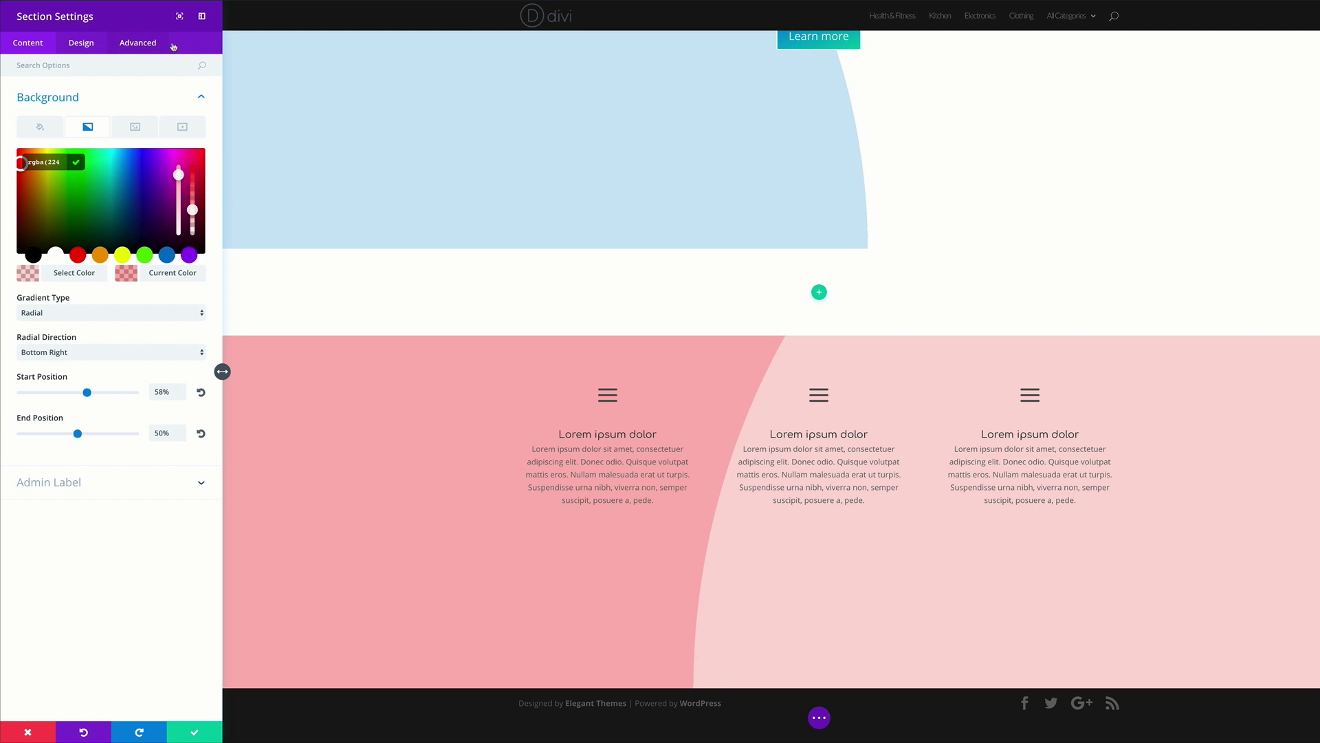
{"action": "left_click", "coordinate": [55, 255]}
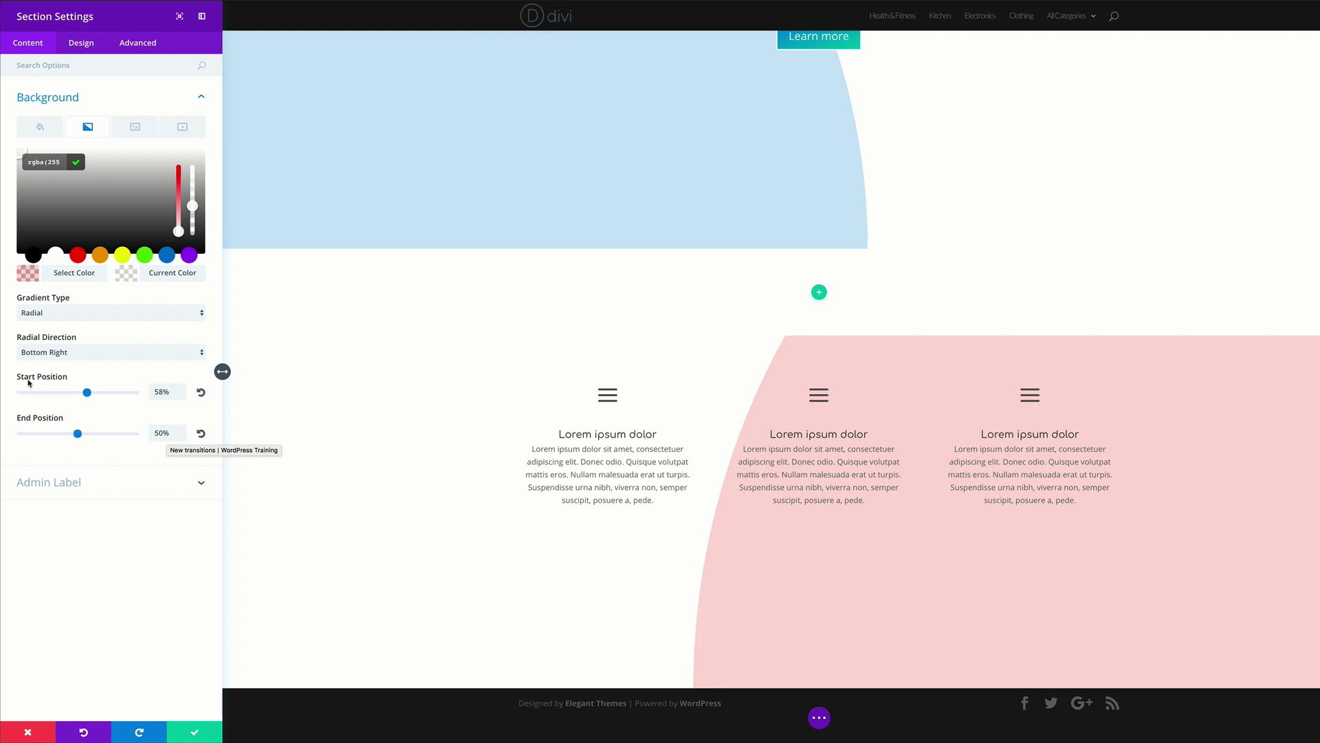
Set the blurb section's gradient start position to 50% and radial direction to Top Right, and save the section
{"action": "left_click", "coordinate": [163, 391]}
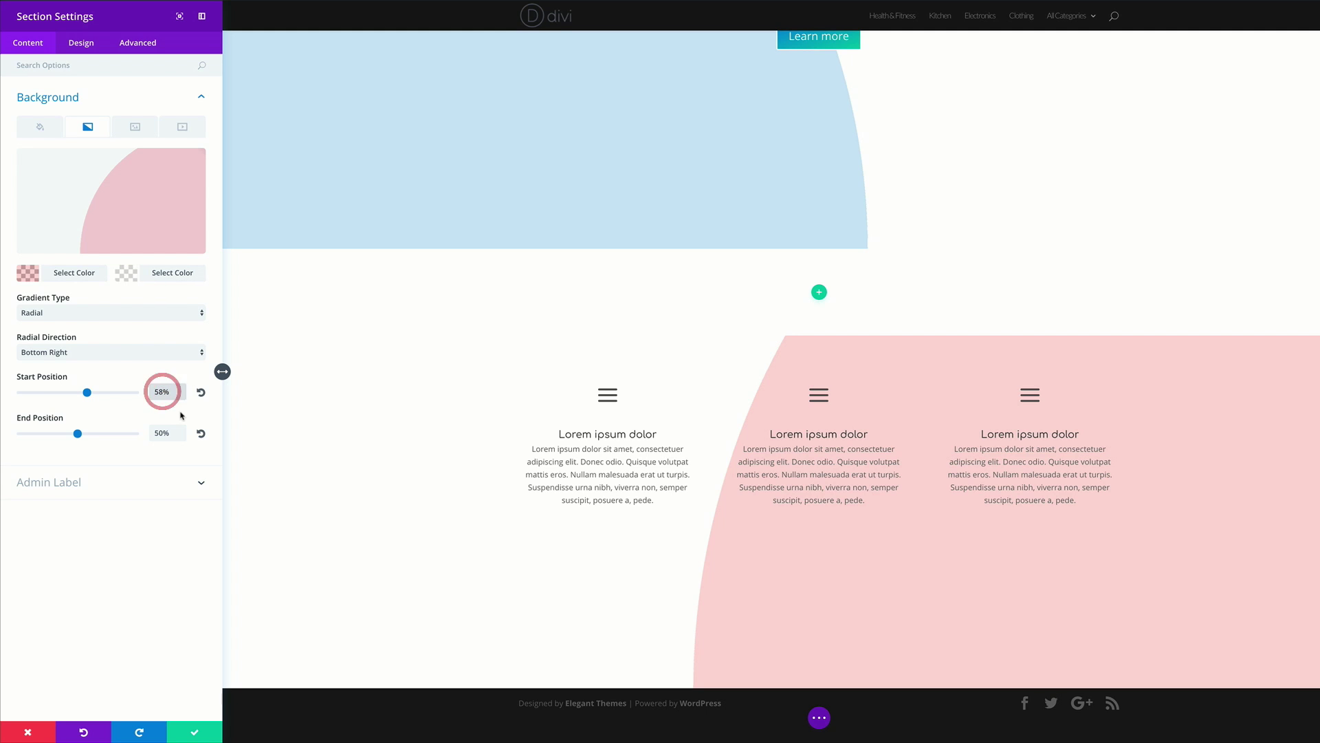
{"action": "key", "text": "BackSpace"}
{"action": "key", "text": "BackSpace"}
{"action": "type", "text": "0"}
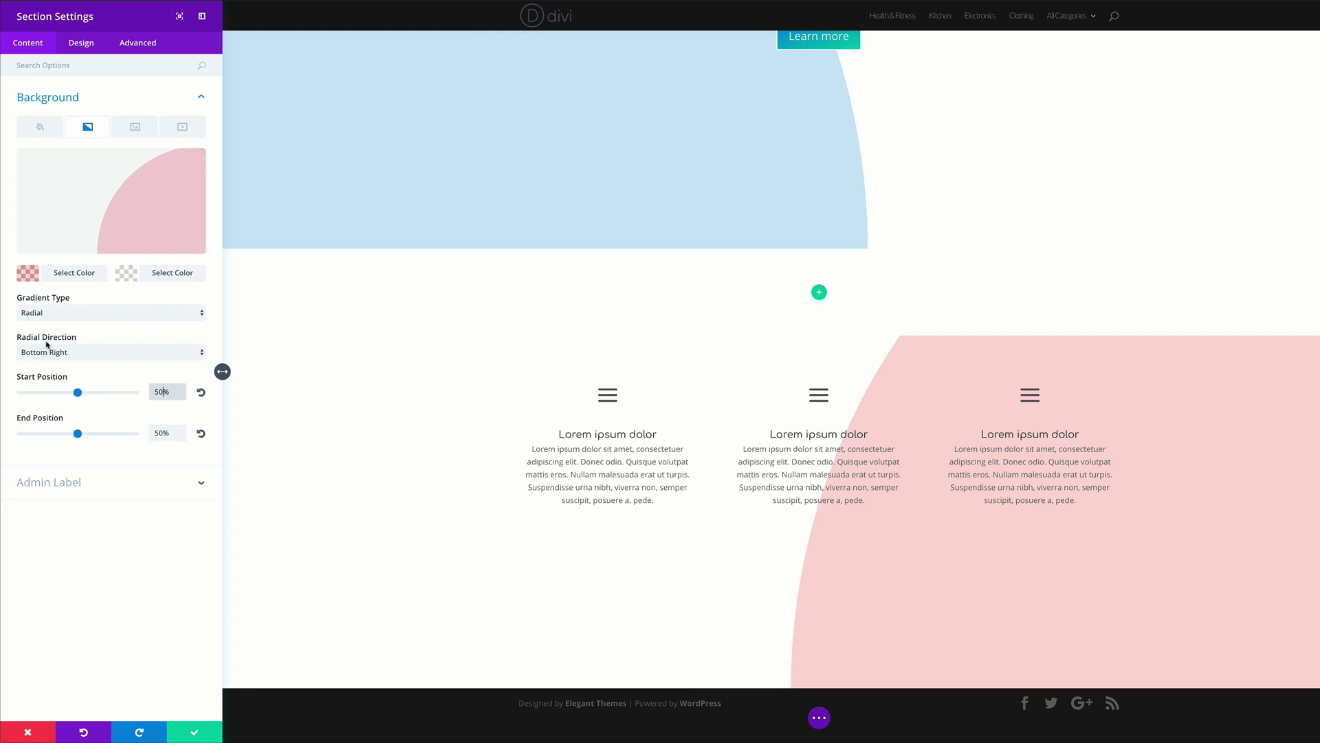
{"action": "left_click", "coordinate": [78, 355]}
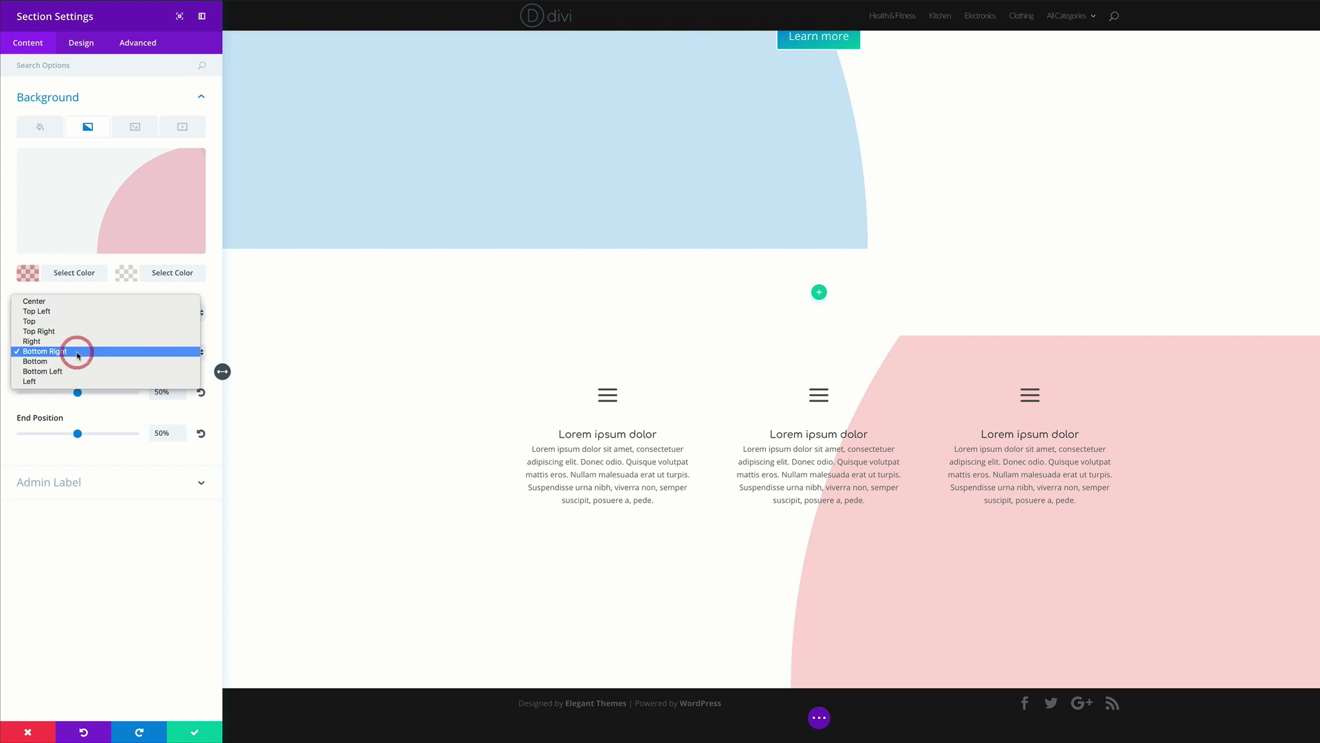
{"action": "left_click", "coordinate": [81, 334]}
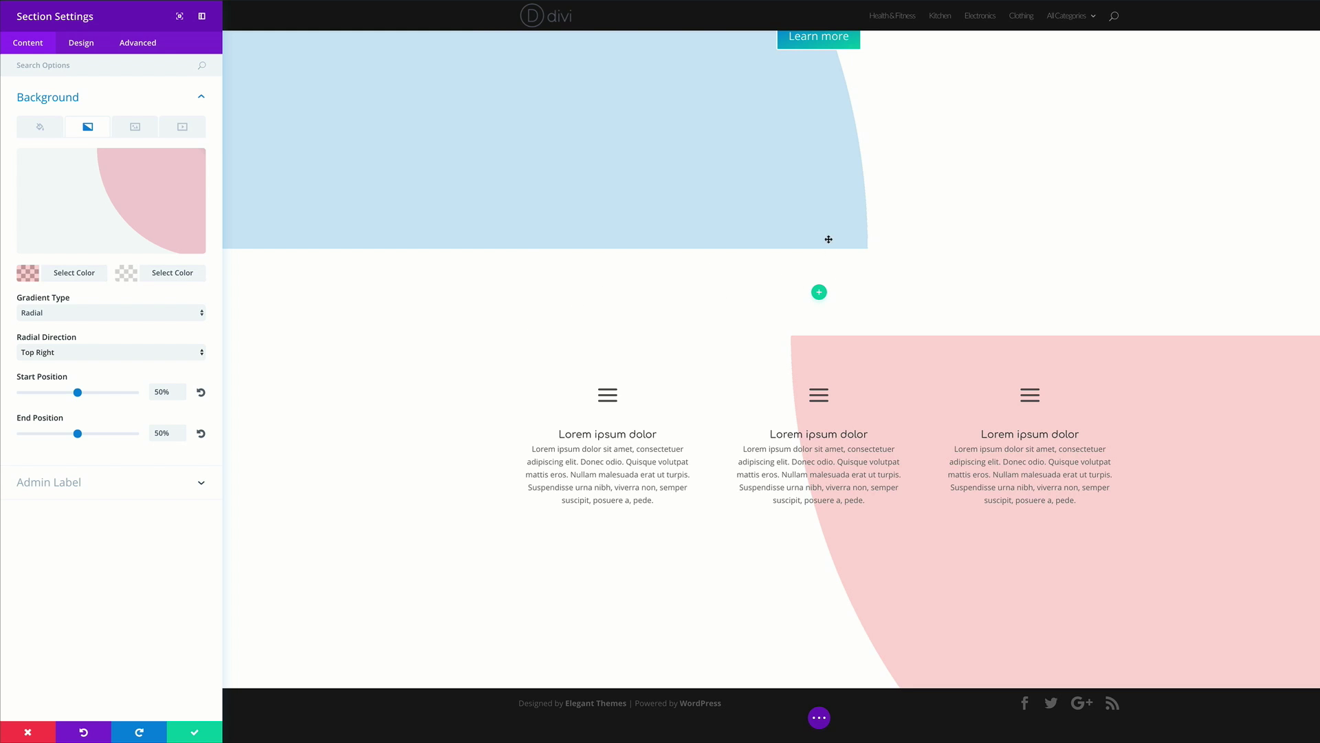
{"action": "left_click", "coordinate": [193, 735]}
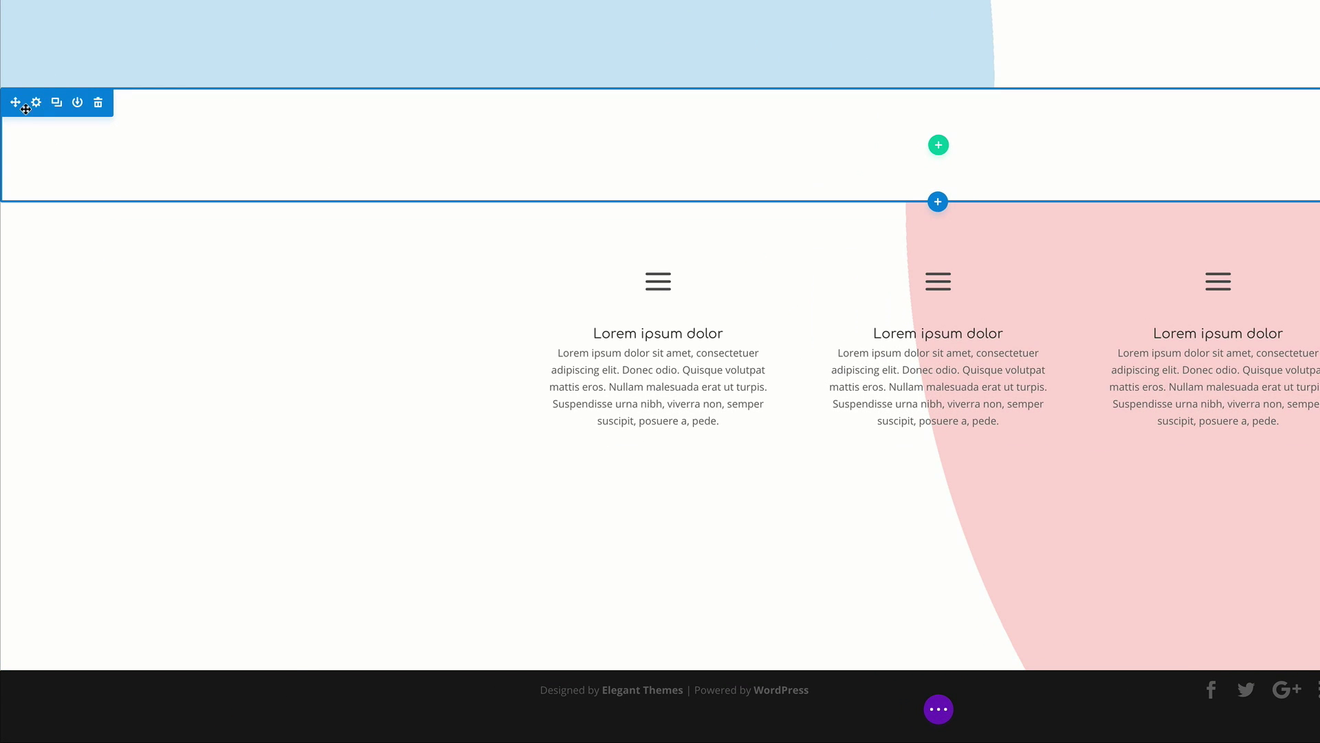
Add a linear gradient background to the empty in-between section, from translucent light blue to translucent light red with 0.17 opacity
{"action": "left_click", "coordinate": [36, 102]}
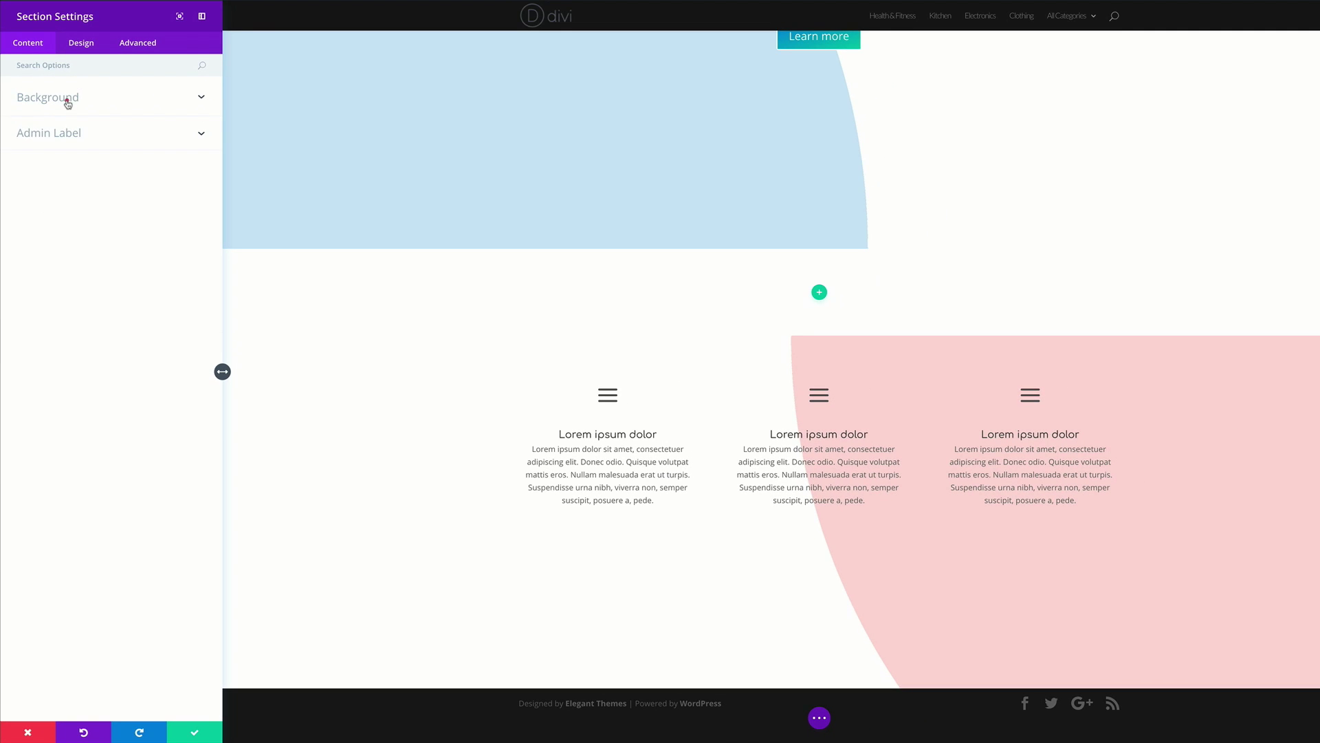
{"action": "left_click", "coordinate": [67, 102]}
{"action": "left_click", "coordinate": [89, 128]}
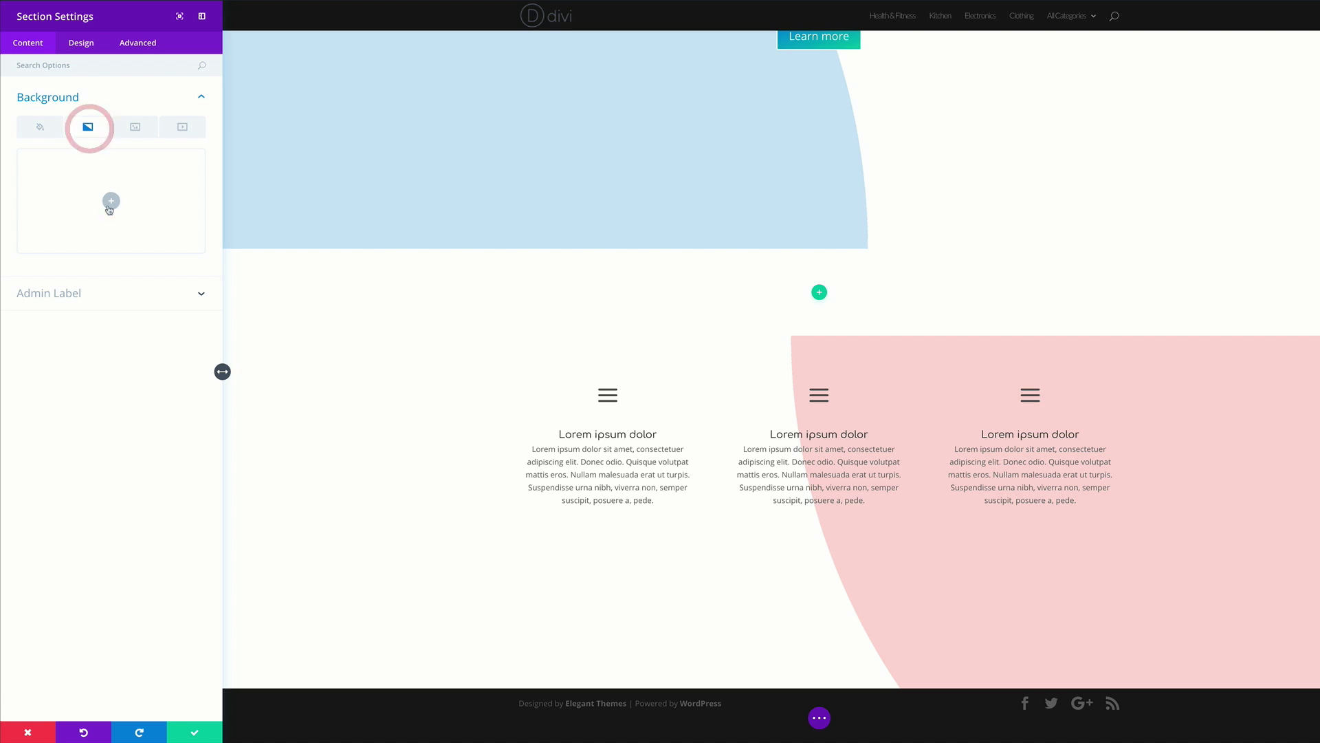
{"action": "left_click", "coordinate": [112, 201]}
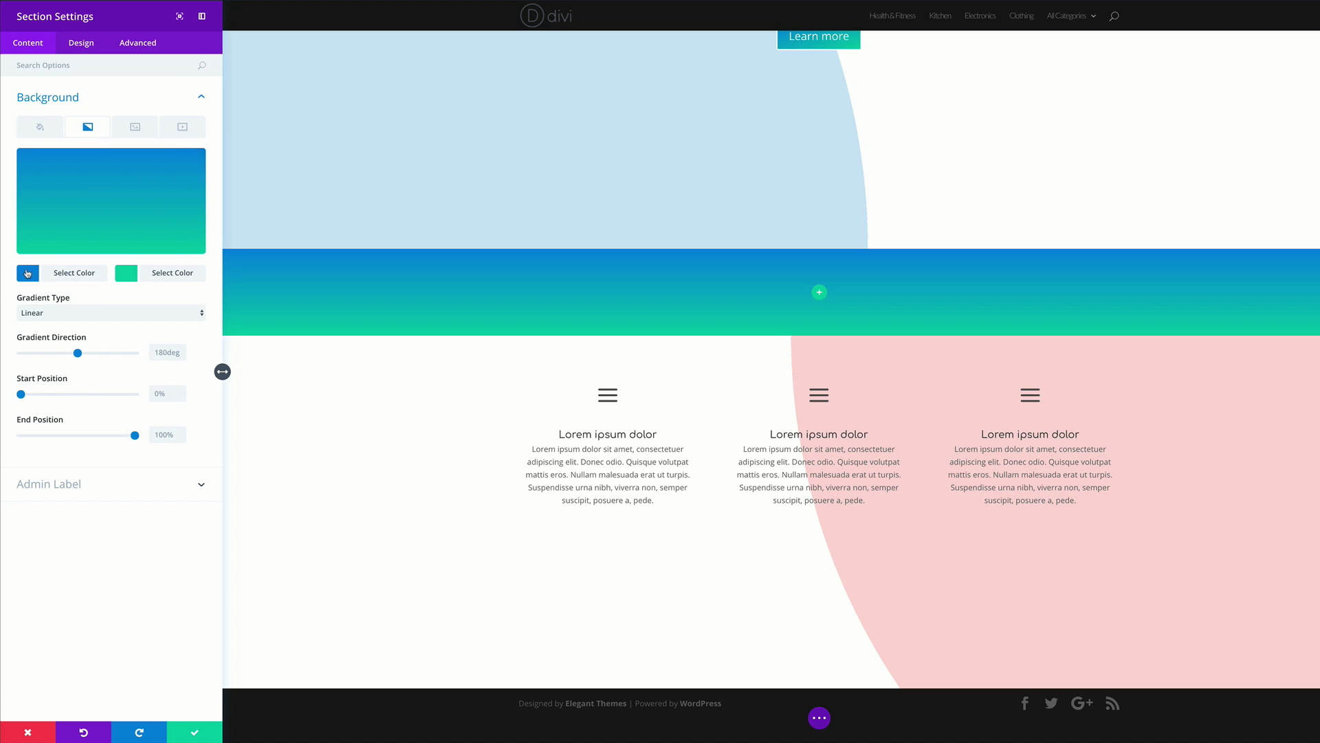
{"action": "left_click", "coordinate": [30, 277]}
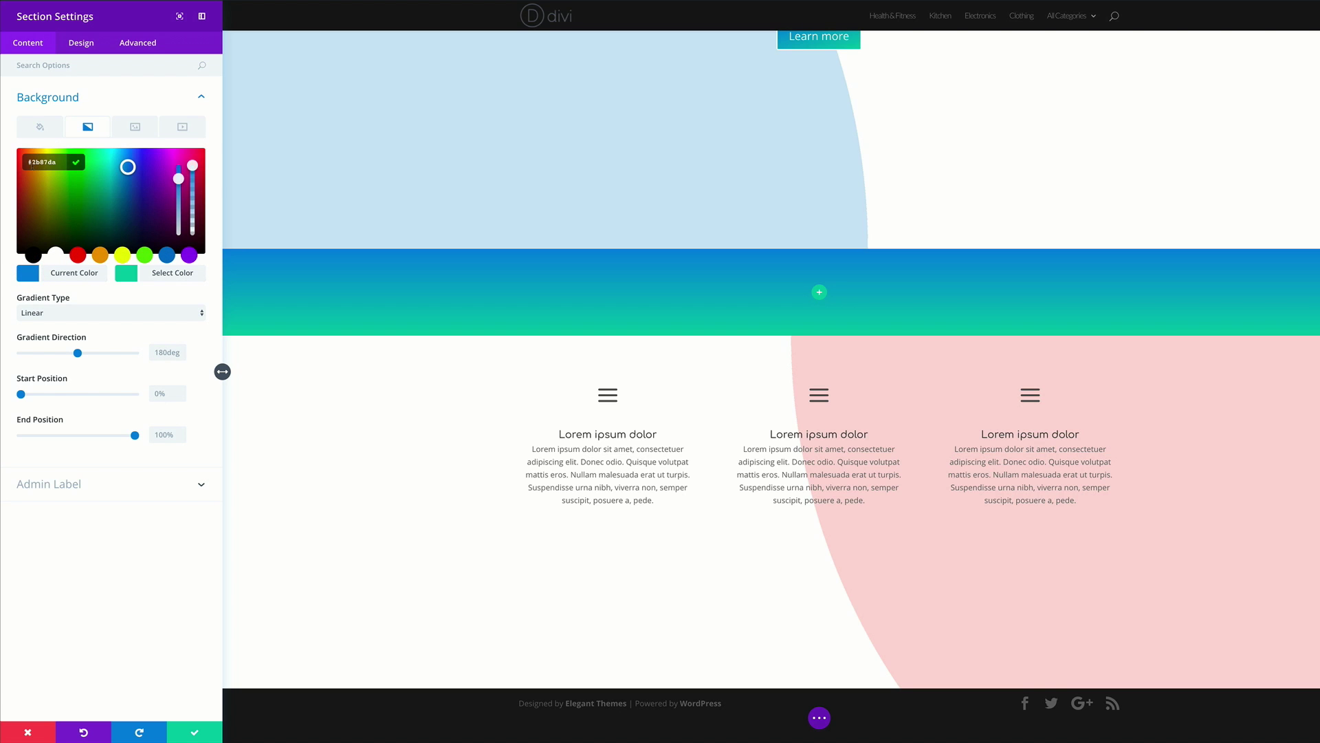
{"action": "left_click", "coordinate": [192, 181]}
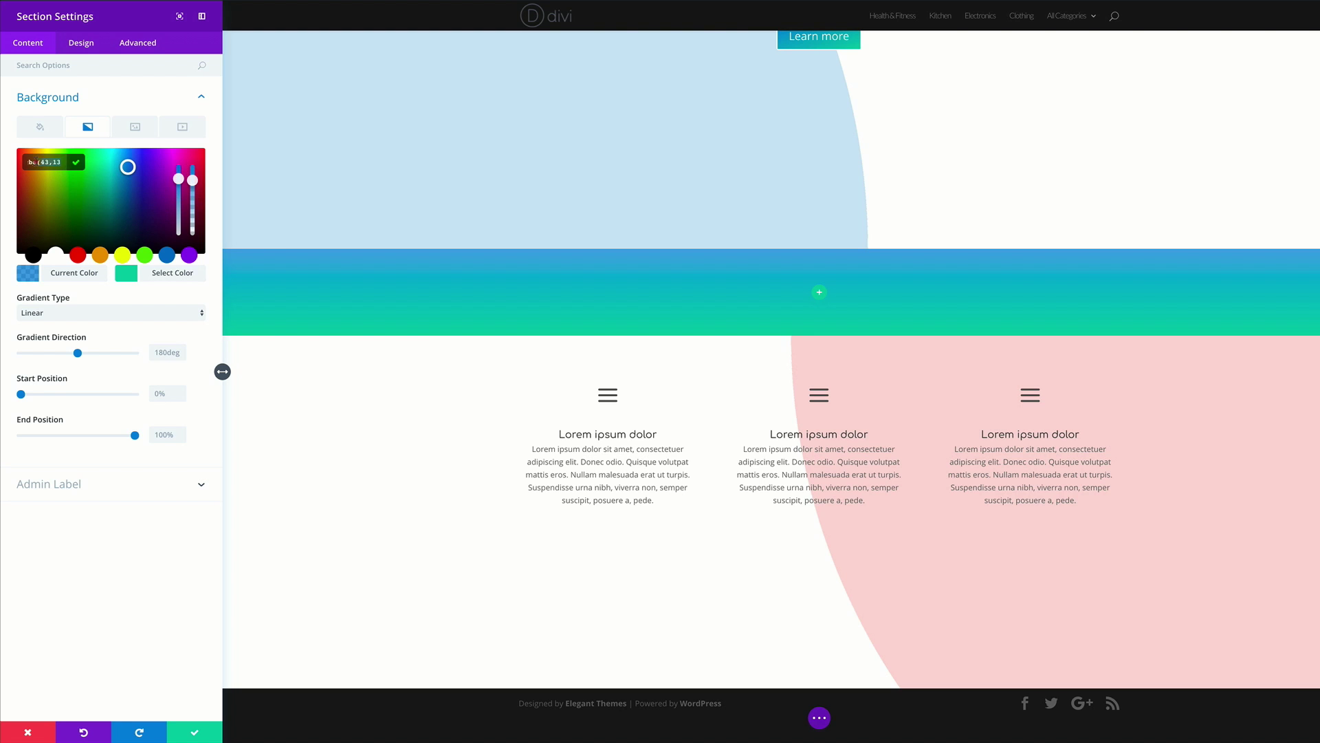
{"action": "left_click_drag", "start_coordinate": [192, 181], "coordinate": [193, 219]}
{"action": "left_click", "coordinate": [127, 275]}
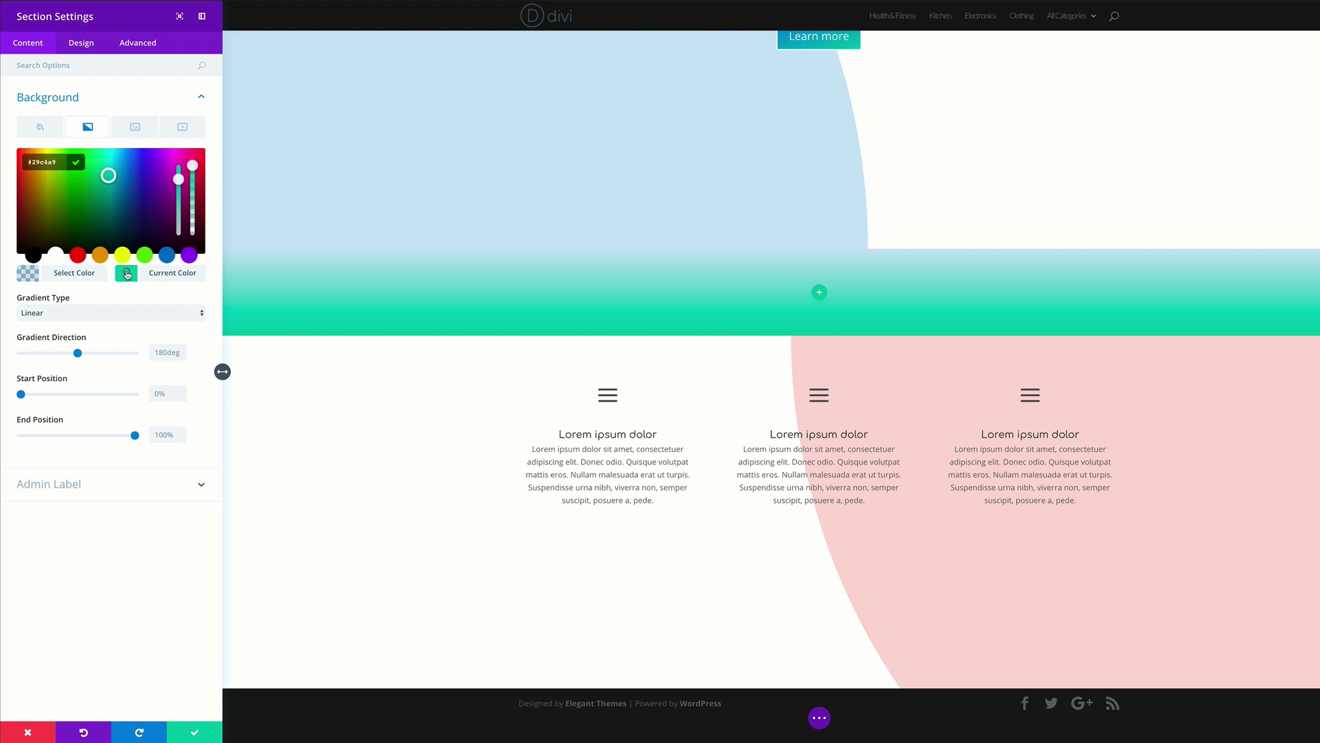
{"action": "key", "text": "ctrl+v"}
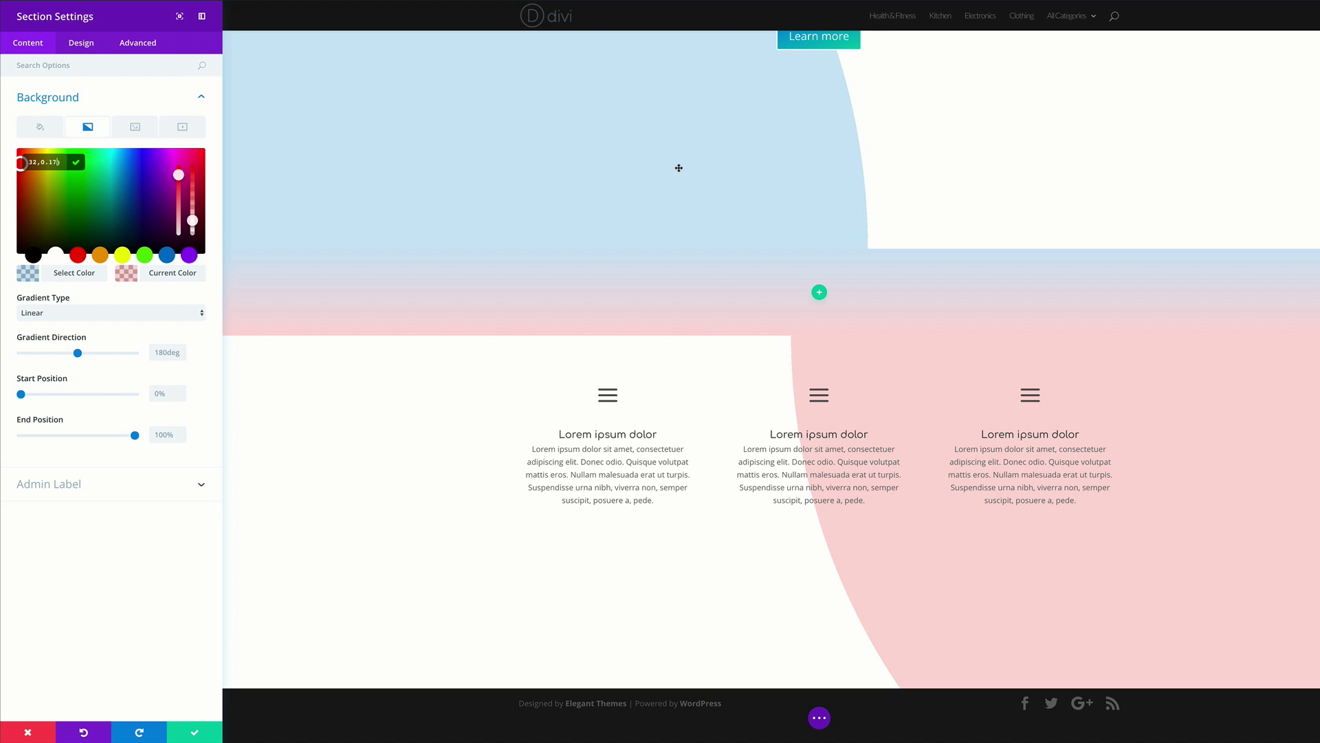
Set the in-between section's gradient direction to 93deg, start position to 43% and end position to 62%, and save the section
{"action": "left_click", "coordinate": [165, 353]}
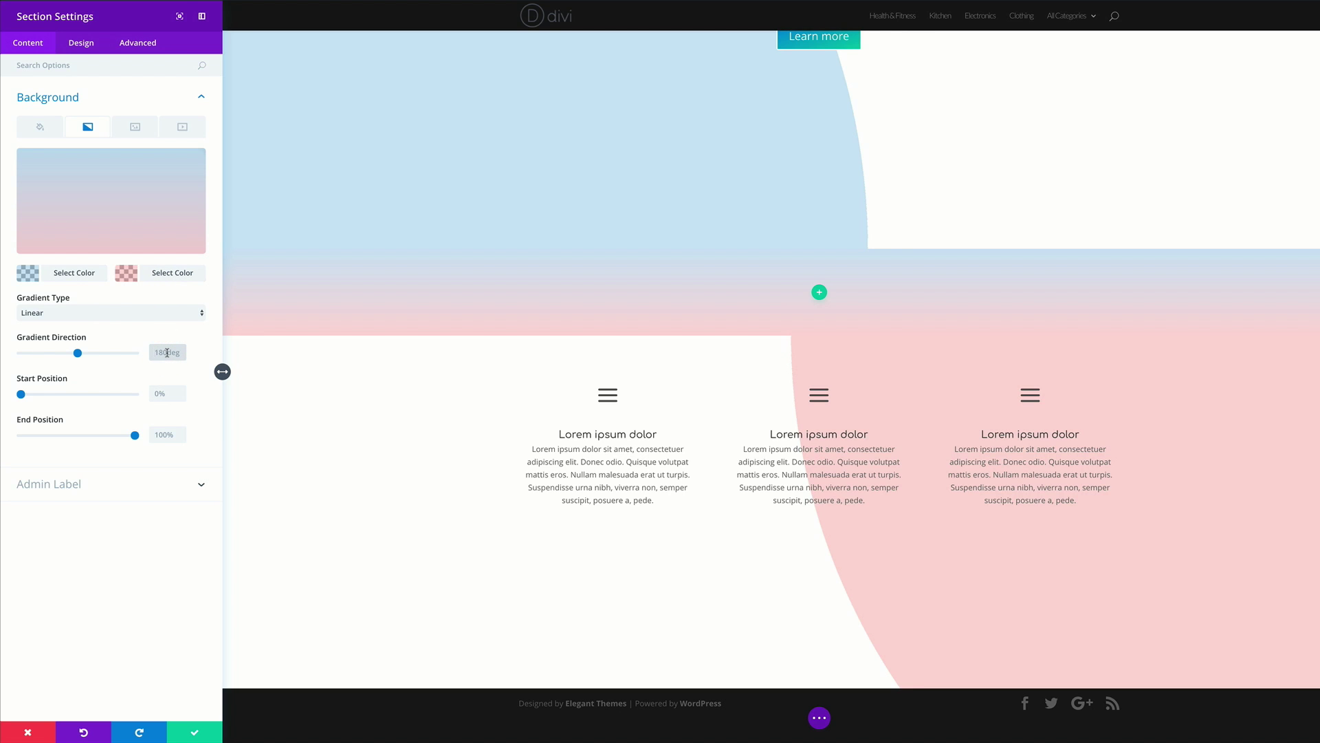
{"action": "type", "text": "93"}
{"action": "left_click", "coordinate": [155, 391]}
{"action": "type", "text": "43"}
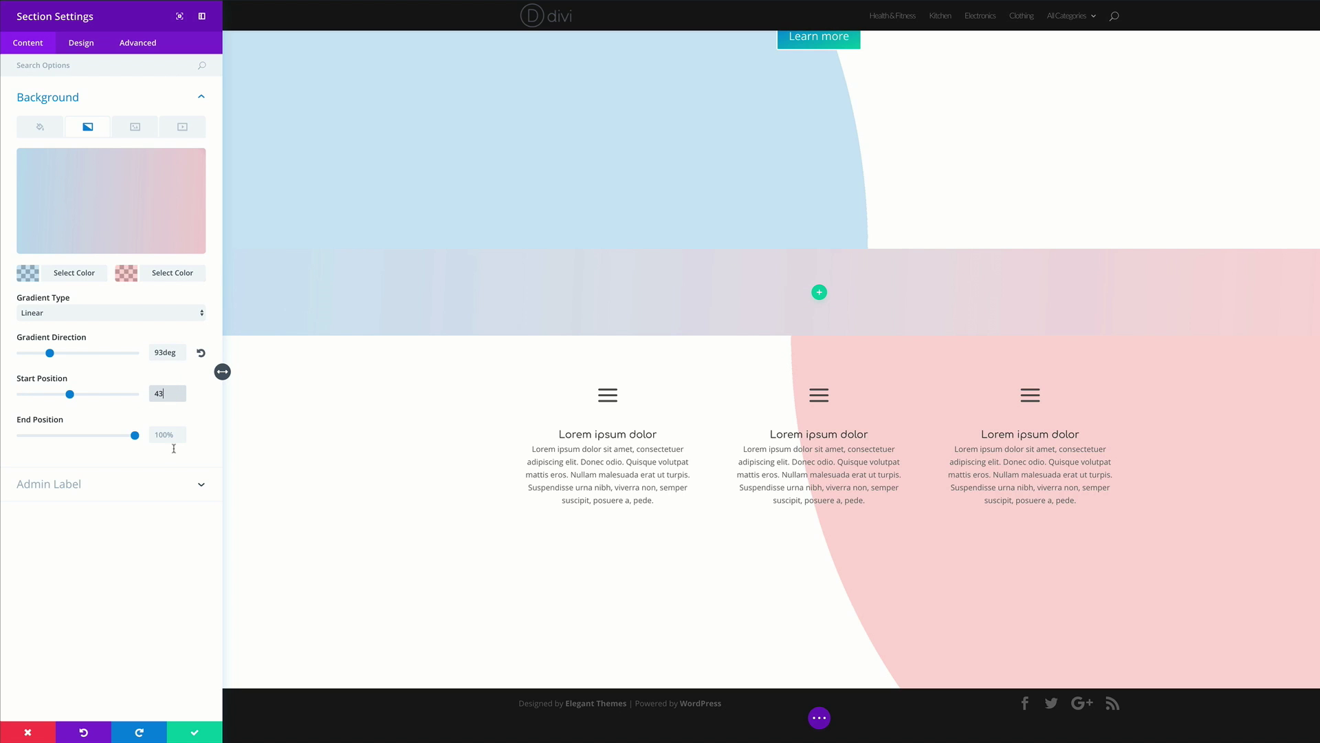
{"action": "left_click", "coordinate": [163, 434]}
{"action": "type", "text": "62"}
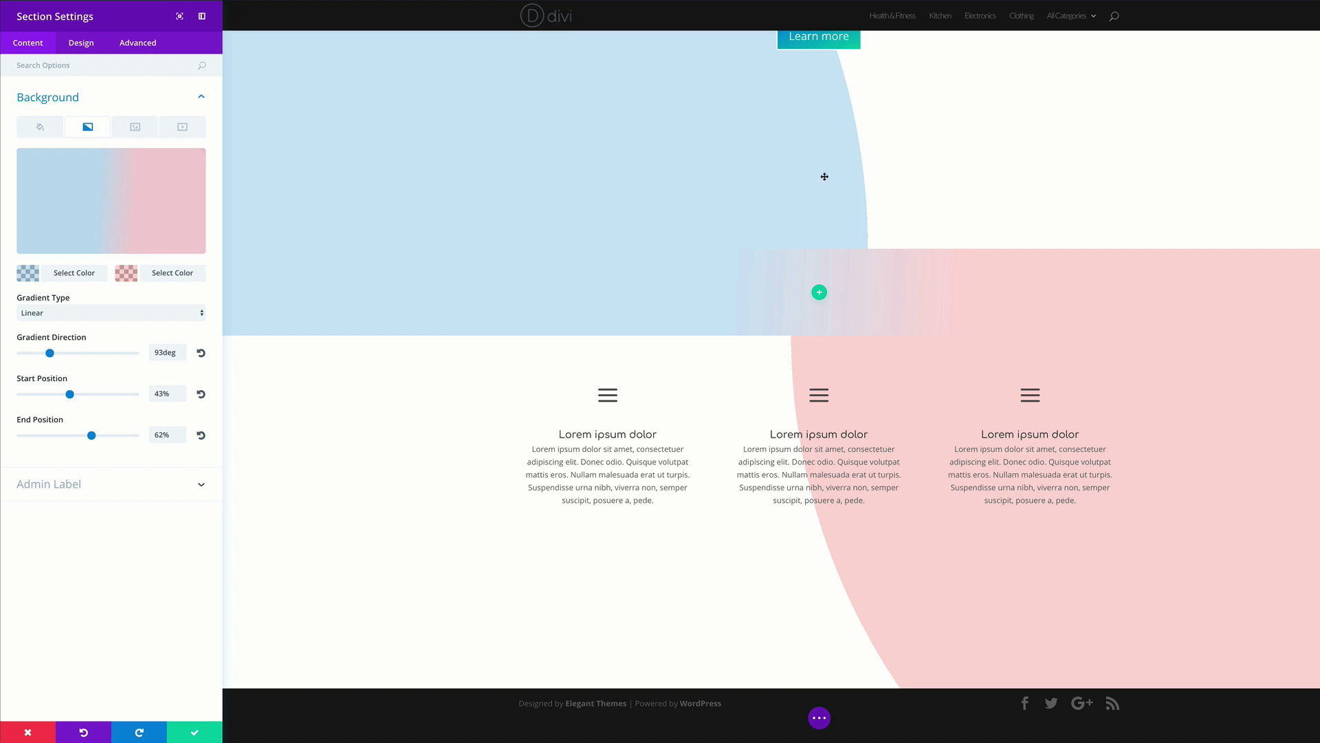
{"action": "left_click", "coordinate": [194, 732]}
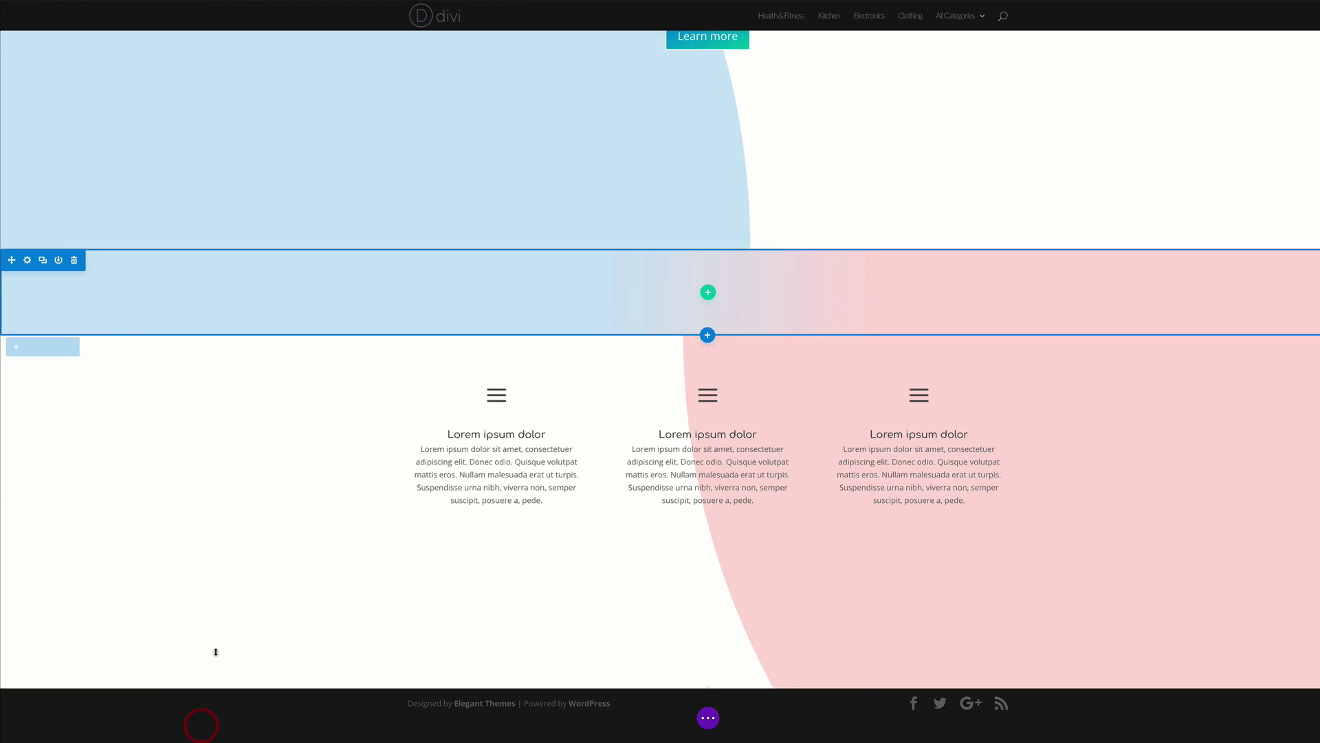
{"action": "scroll", "coordinate": [197, 424], "scroll_direction": "up", "scroll_amount": 6}
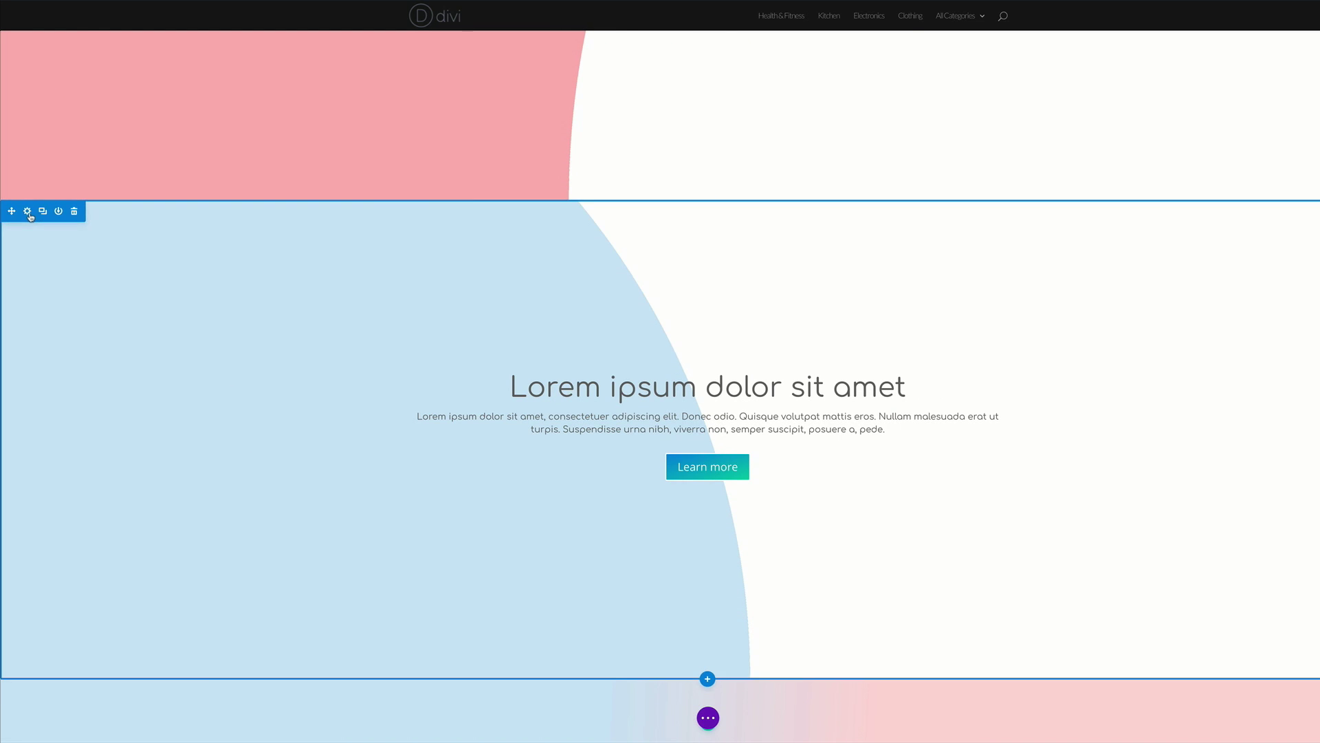
{"action": "scroll", "coordinate": [280, 532], "scroll_direction": "down", "scroll_amount": 5}
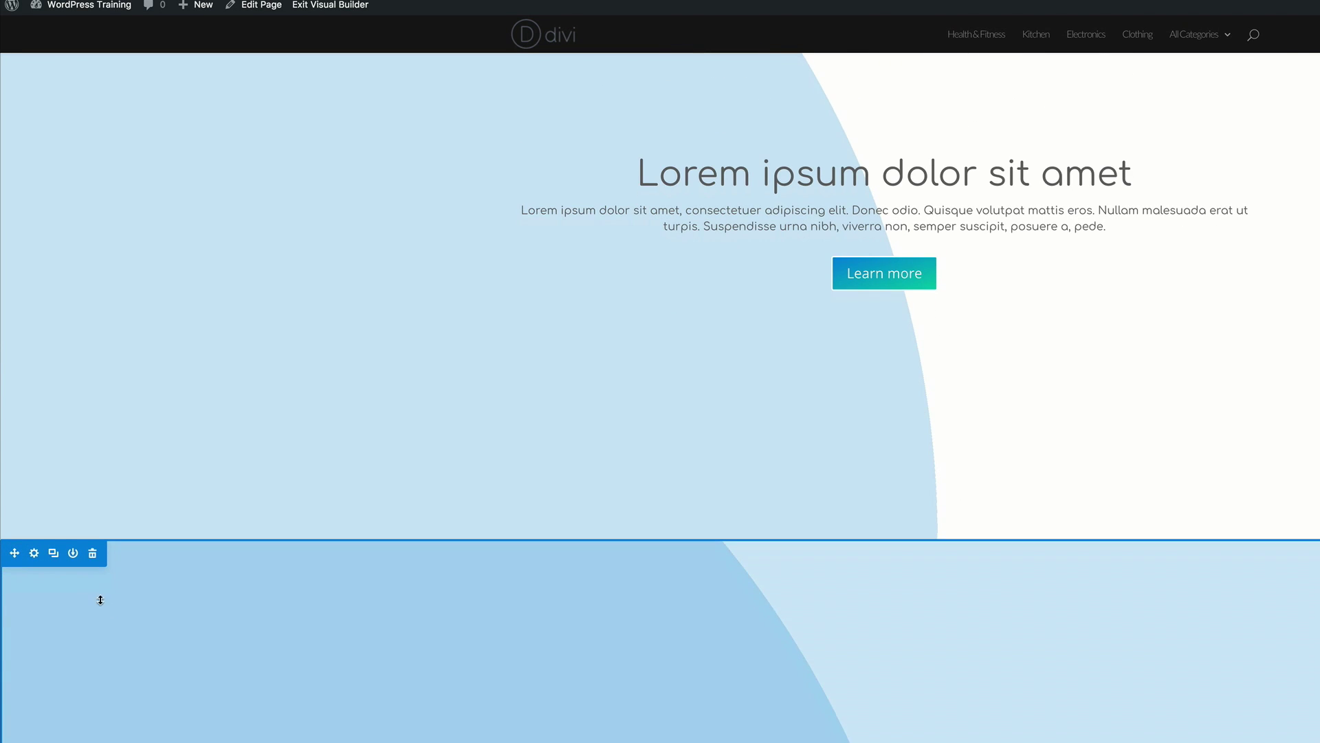
Move the copied heading section below the last blurb section, then duplicate that blurb section and place its copy at the page's end
{"action": "left_click_drag", "start_coordinate": [12, 544], "coordinate": [11, 610]}
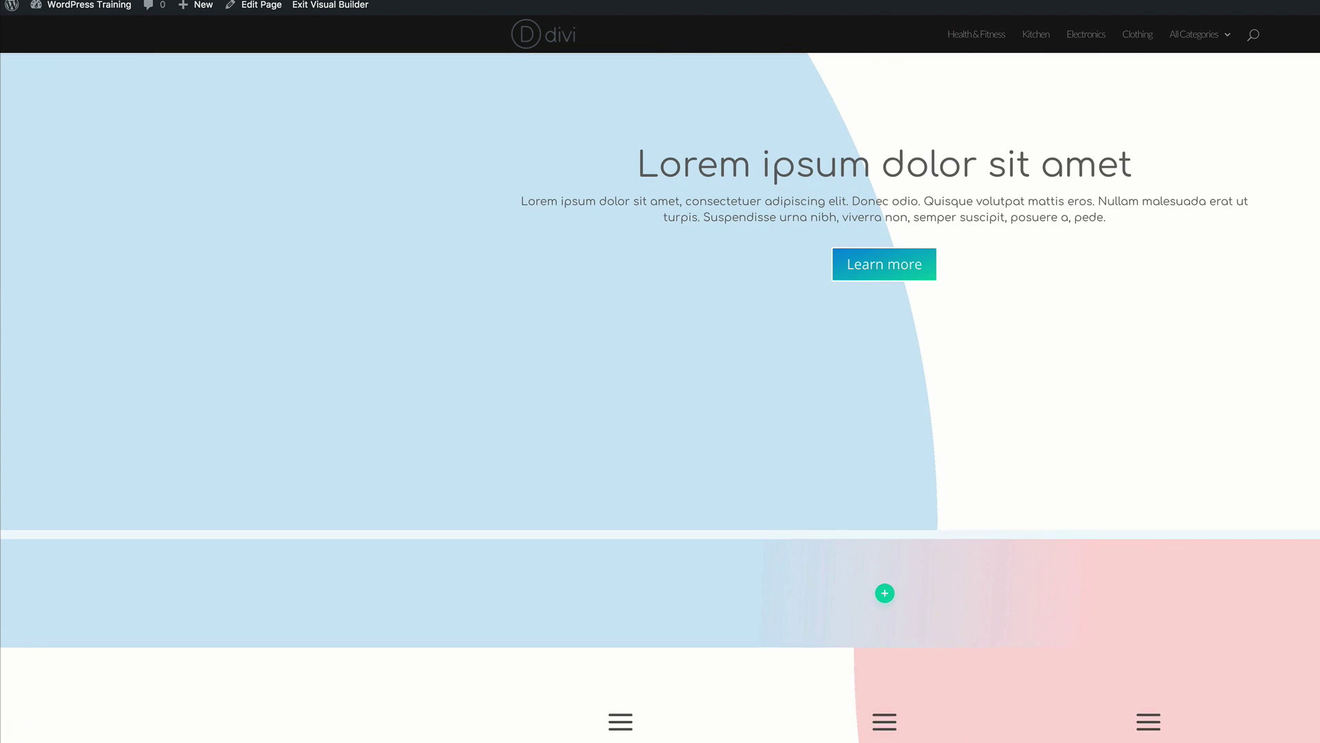
{"action": "scroll", "coordinate": [660, 413], "scroll_direction": "down", "scroll_amount": 3}
{"action": "scroll", "coordinate": [3, 660], "scroll_direction": "down", "scroll_amount": 2}
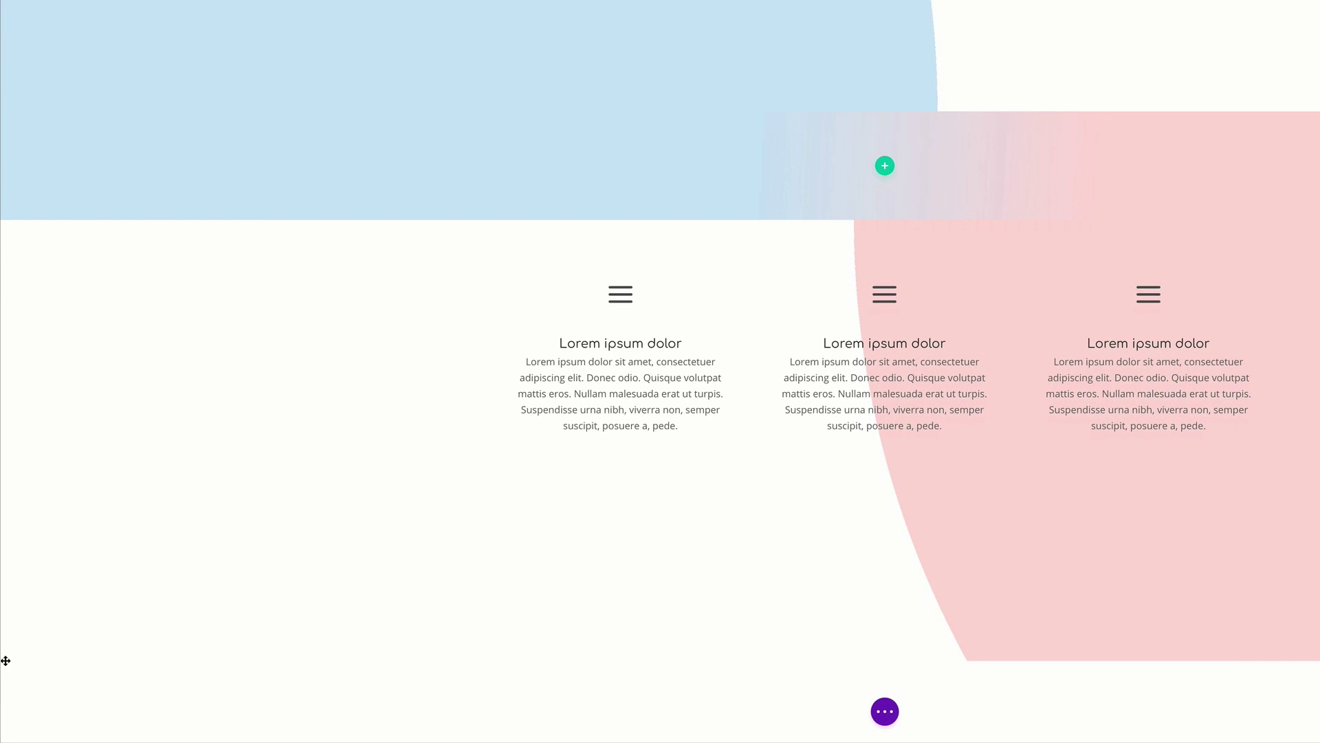
{"action": "scroll", "coordinate": [236, 342], "scroll_direction": "down", "scroll_amount": 2}
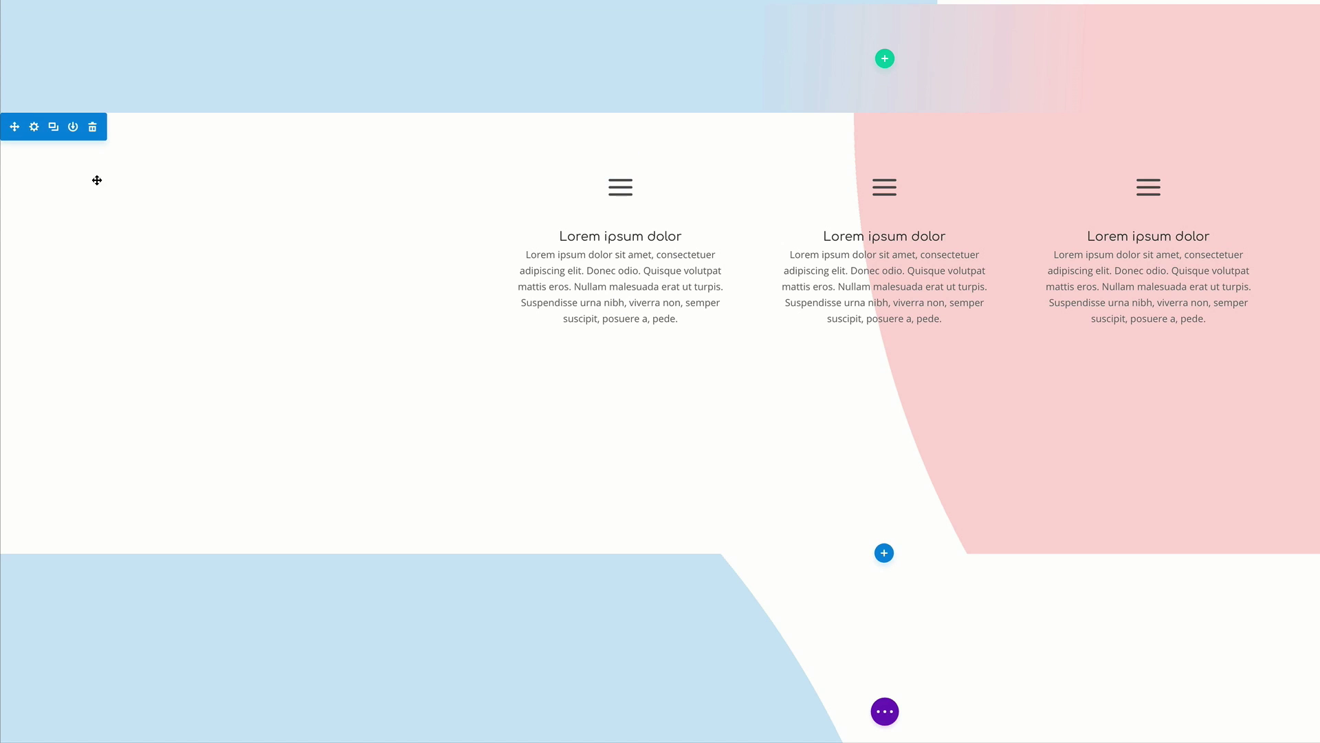
{"action": "left_click", "coordinate": [53, 127]}
{"action": "left_click_drag", "start_coordinate": [182, 225], "coordinate": [295, 304]}
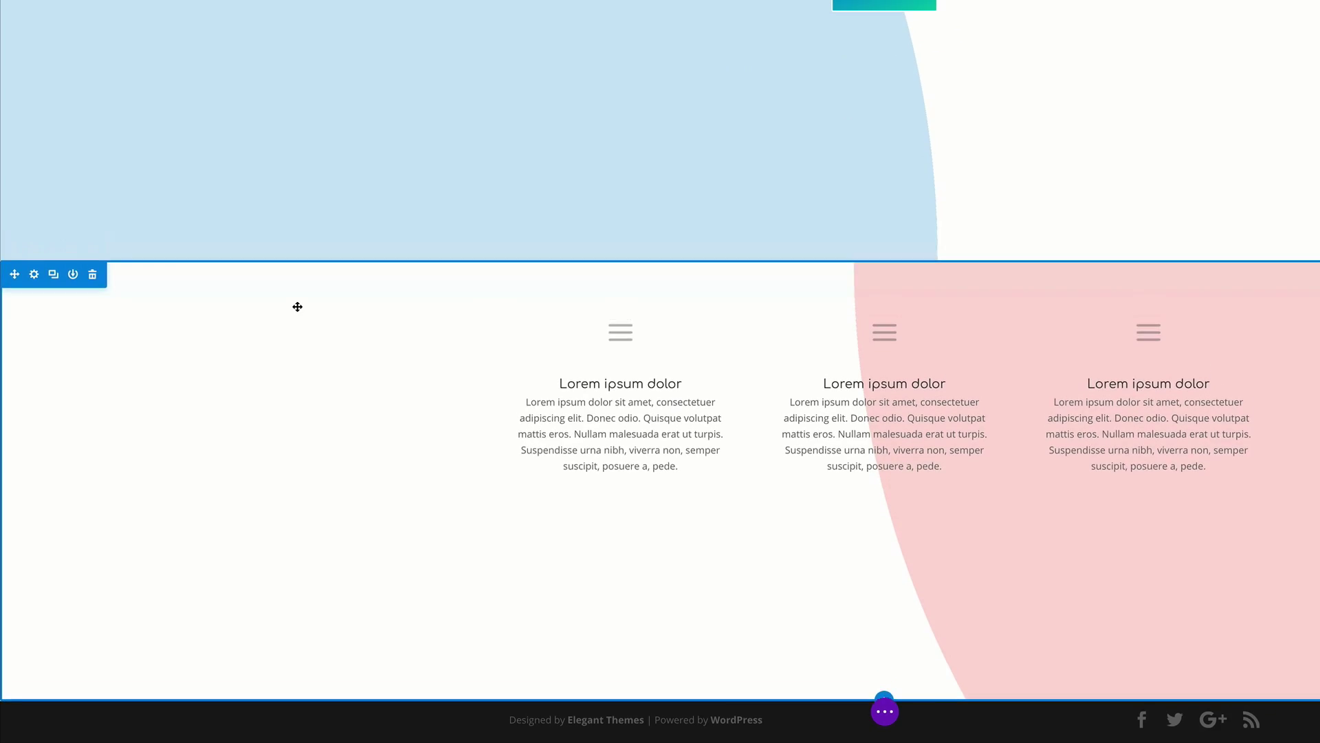
Set the copied heading section's gradient colors to light gray first and translucent blue second
{"action": "scroll", "coordinate": [282, 100], "scroll_direction": "up", "scroll_amount": 5}
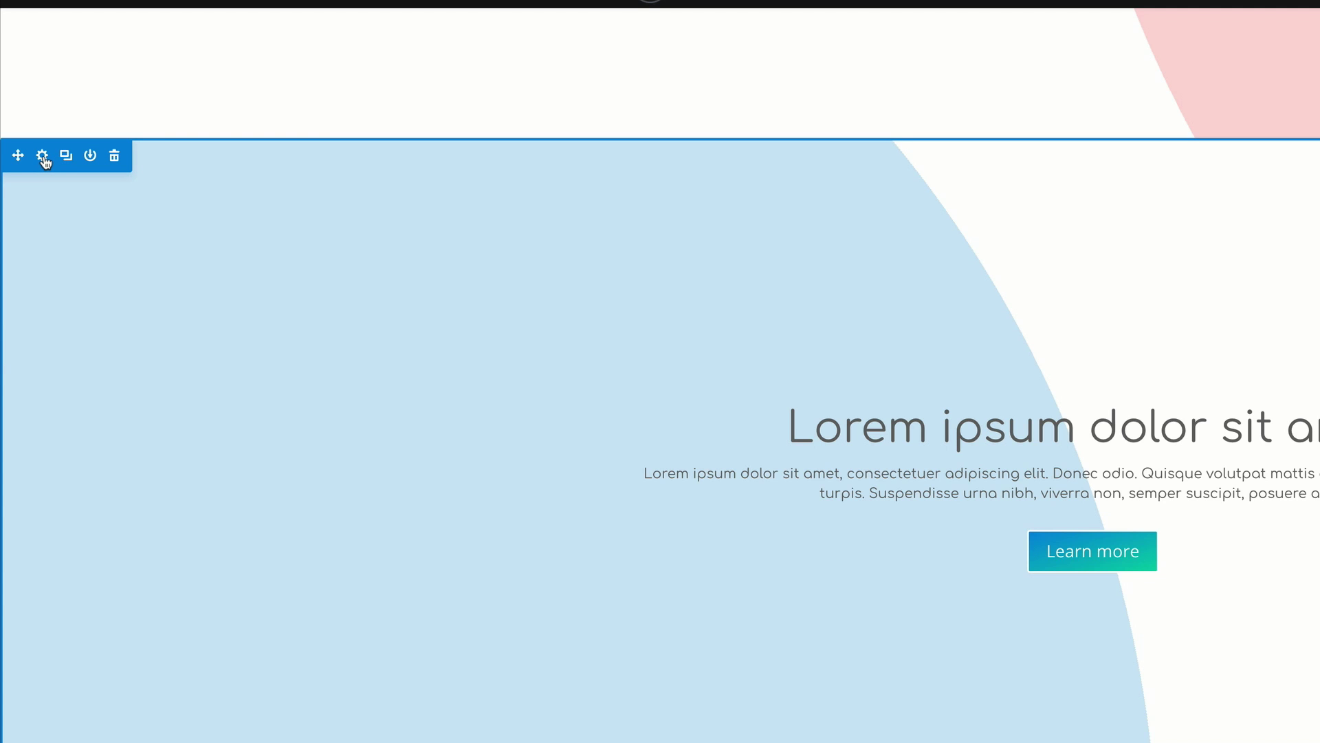
{"action": "left_click", "coordinate": [42, 157]}
{"action": "left_click", "coordinate": [52, 98]}
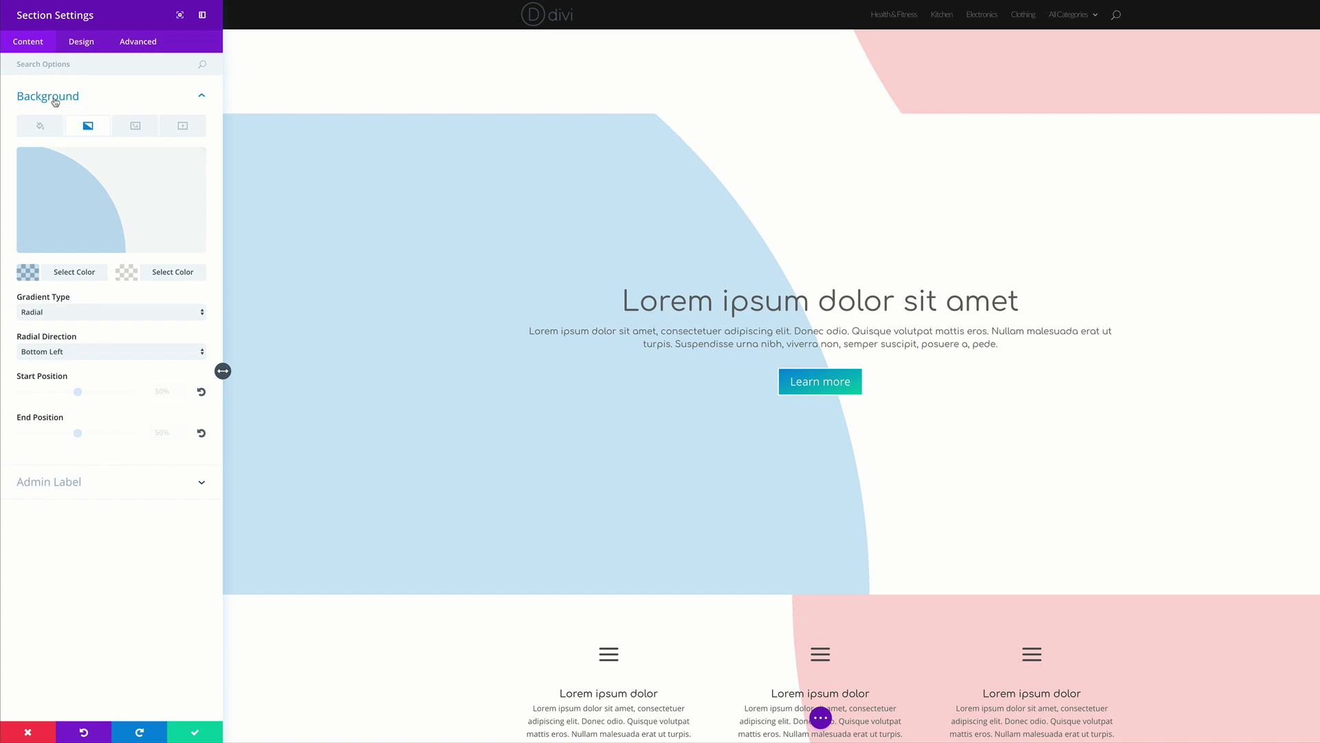
{"action": "left_click", "coordinate": [29, 271]}
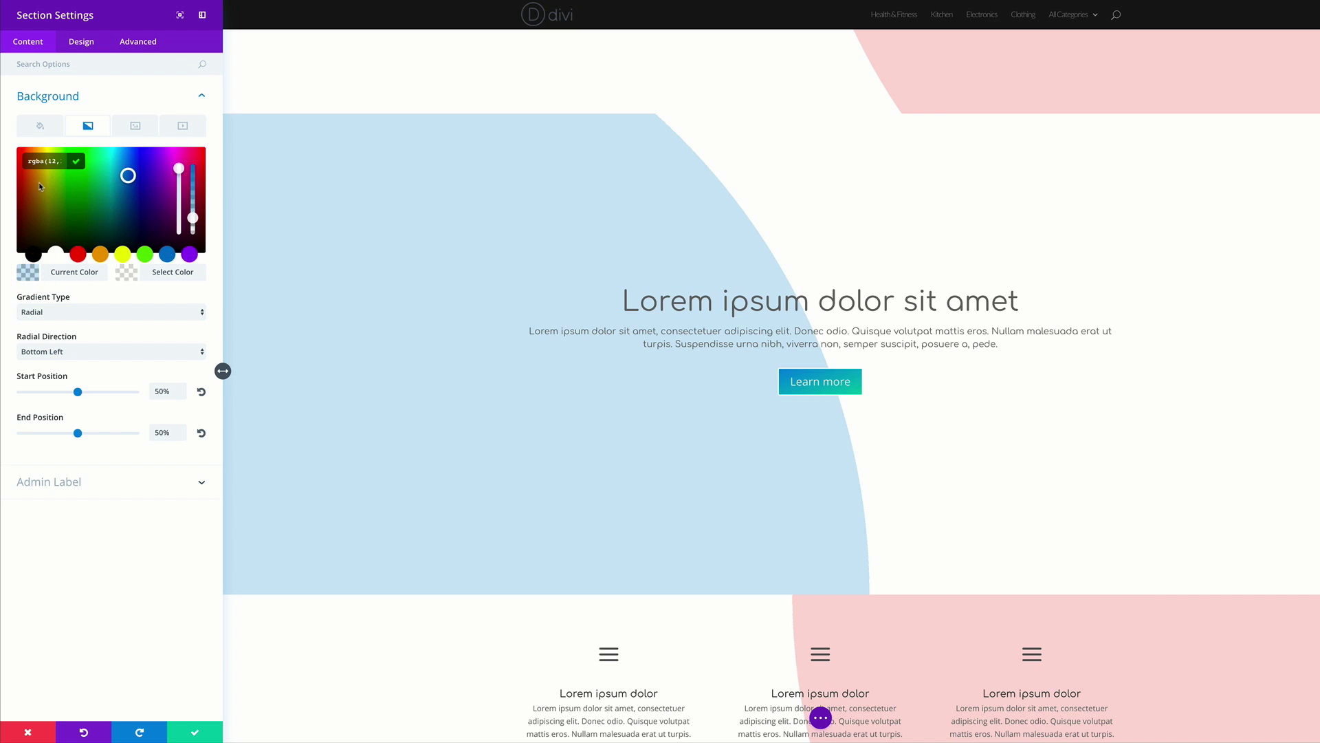
{"action": "left_click", "coordinate": [40, 186]}
{"action": "left_click", "coordinate": [127, 273]}
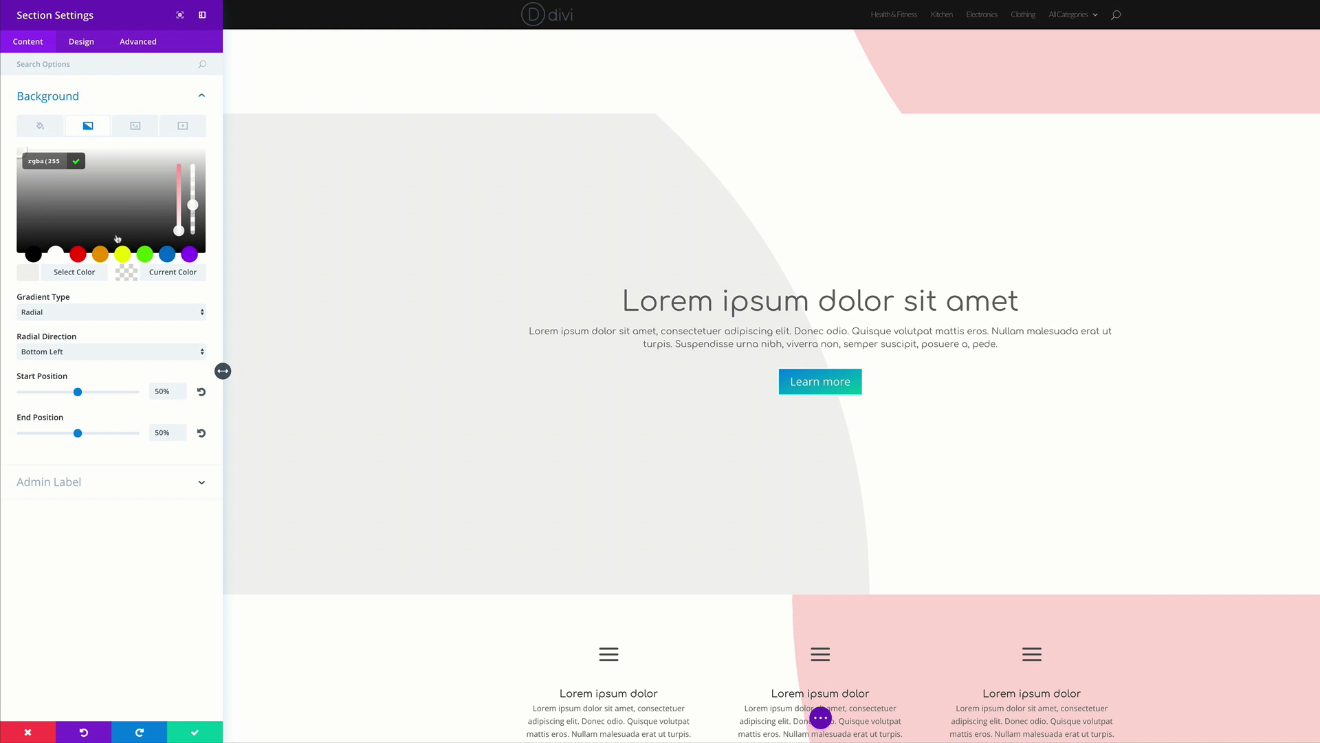
{"action": "left_click_drag", "start_coordinate": [48, 161], "coordinate": [59, 158]}
{"action": "key", "text": "ctrl+v"}
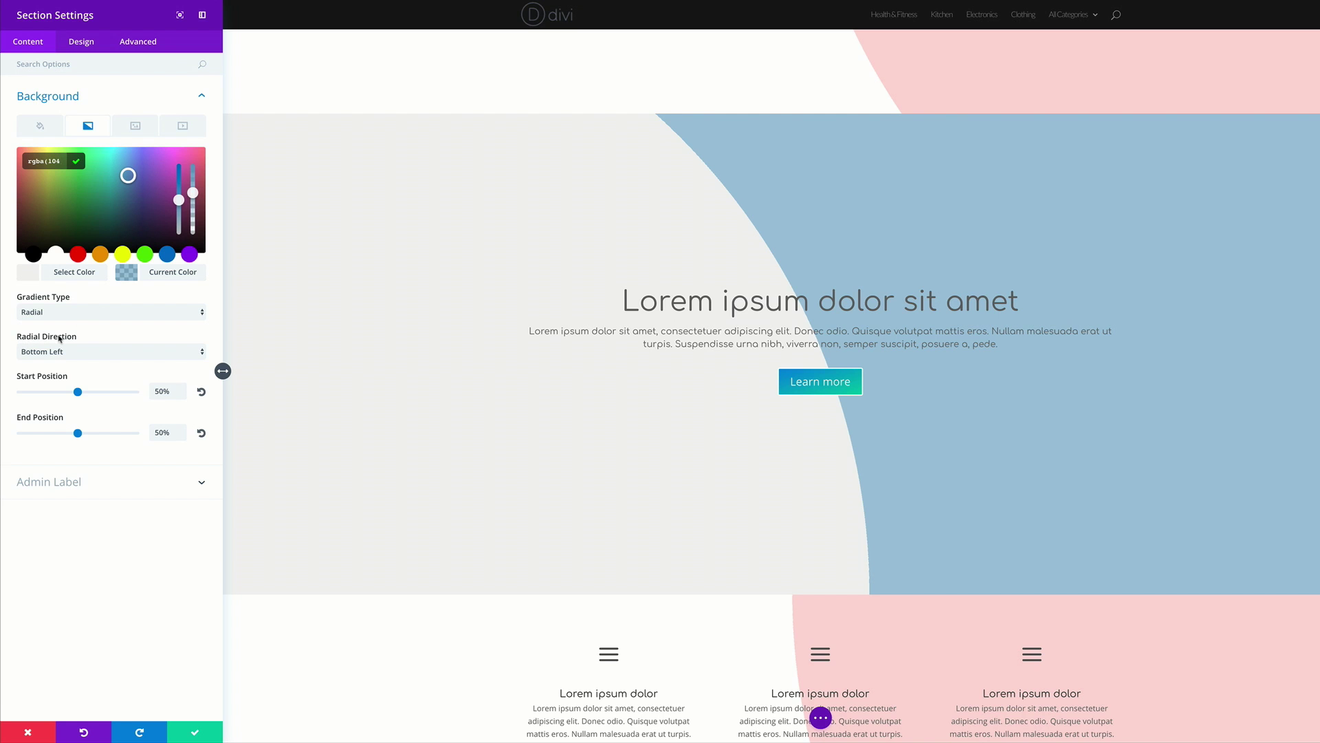
Set the heading section's radial direction to Bottom Right and its gradient start and end positions to 8%, and save the section
{"action": "left_click", "coordinate": [82, 352]}
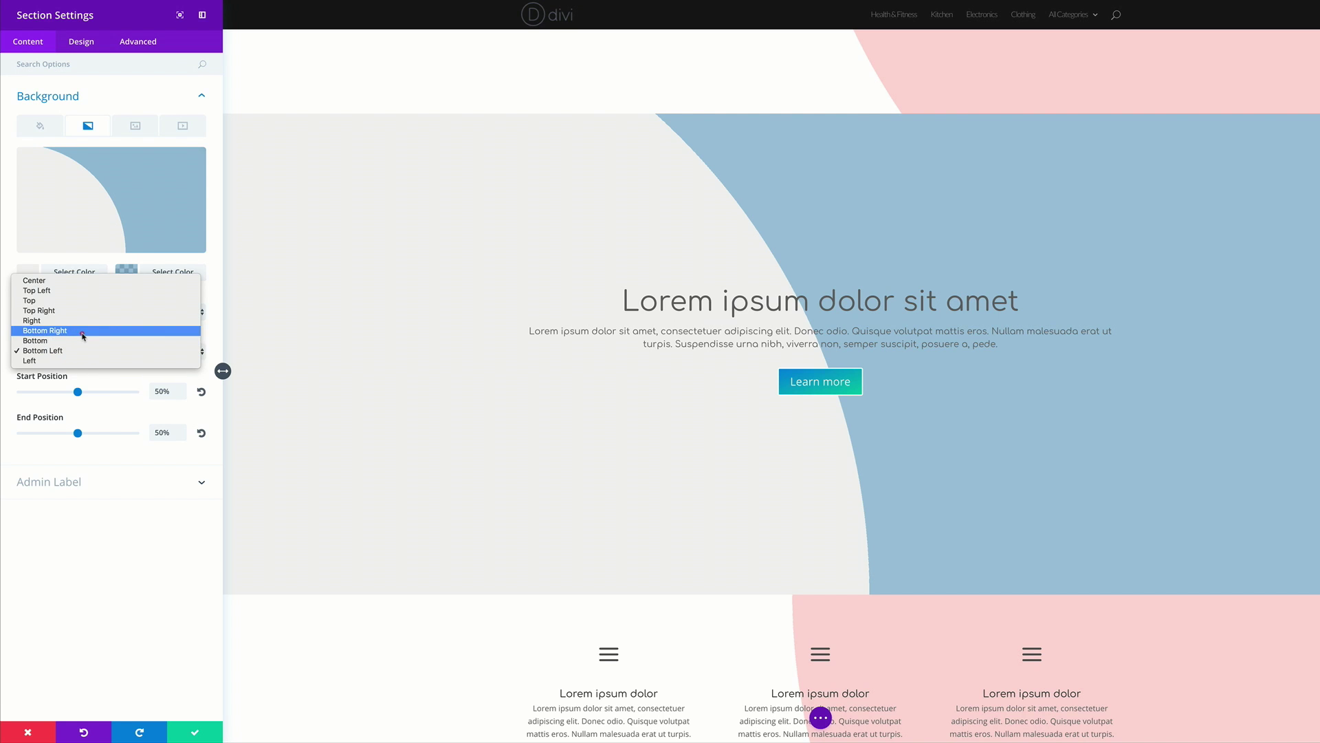
{"action": "left_click", "coordinate": [82, 334]}
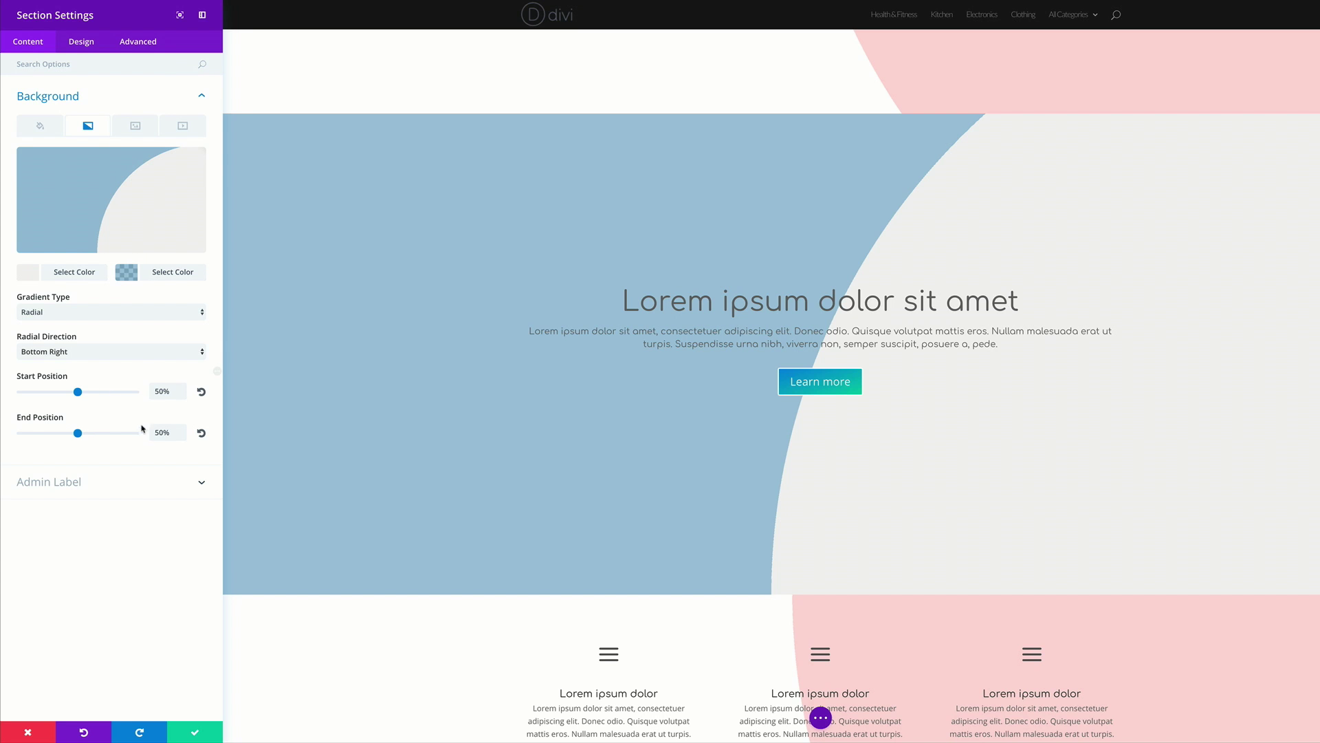
{"action": "left_click_drag", "start_coordinate": [76, 395], "coordinate": [26, 396]}
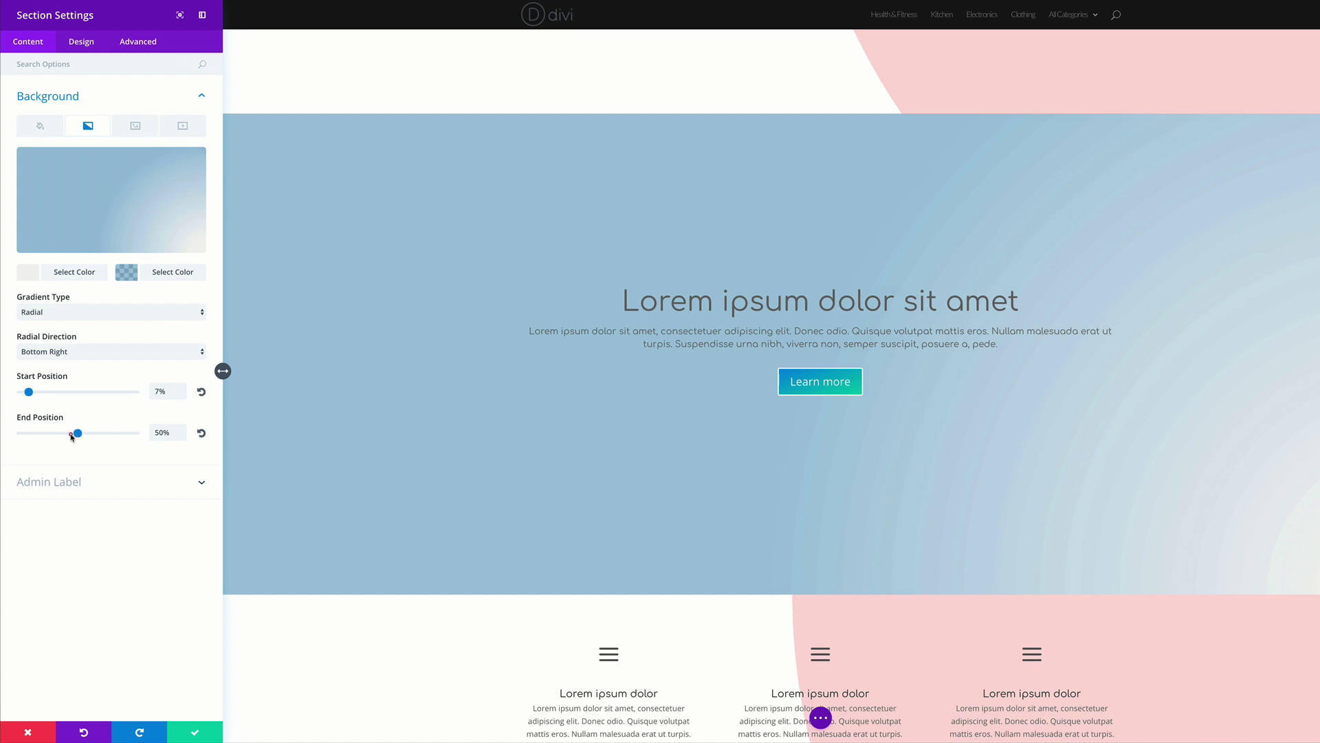
{"action": "left_click_drag", "start_coordinate": [72, 436], "coordinate": [31, 436]}
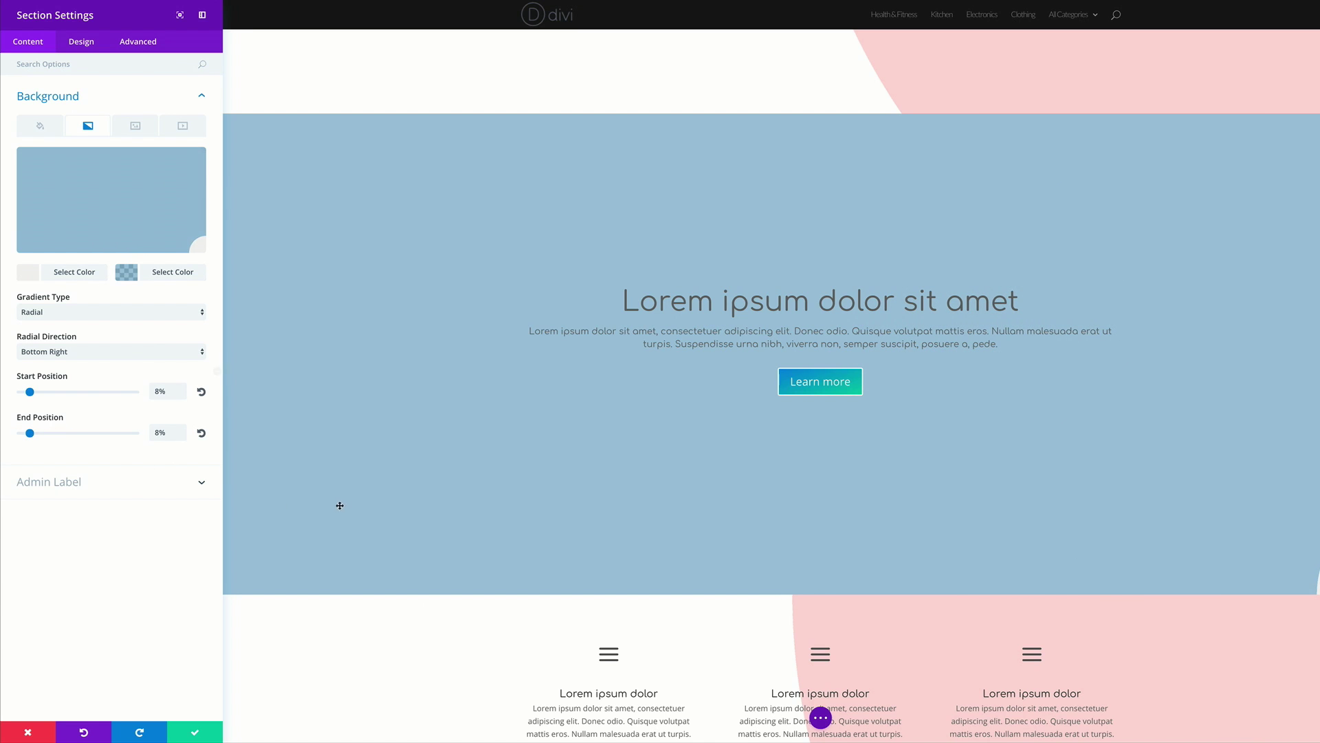
{"action": "scroll", "coordinate": [342, 504], "scroll_direction": "down", "scroll_amount": 1}
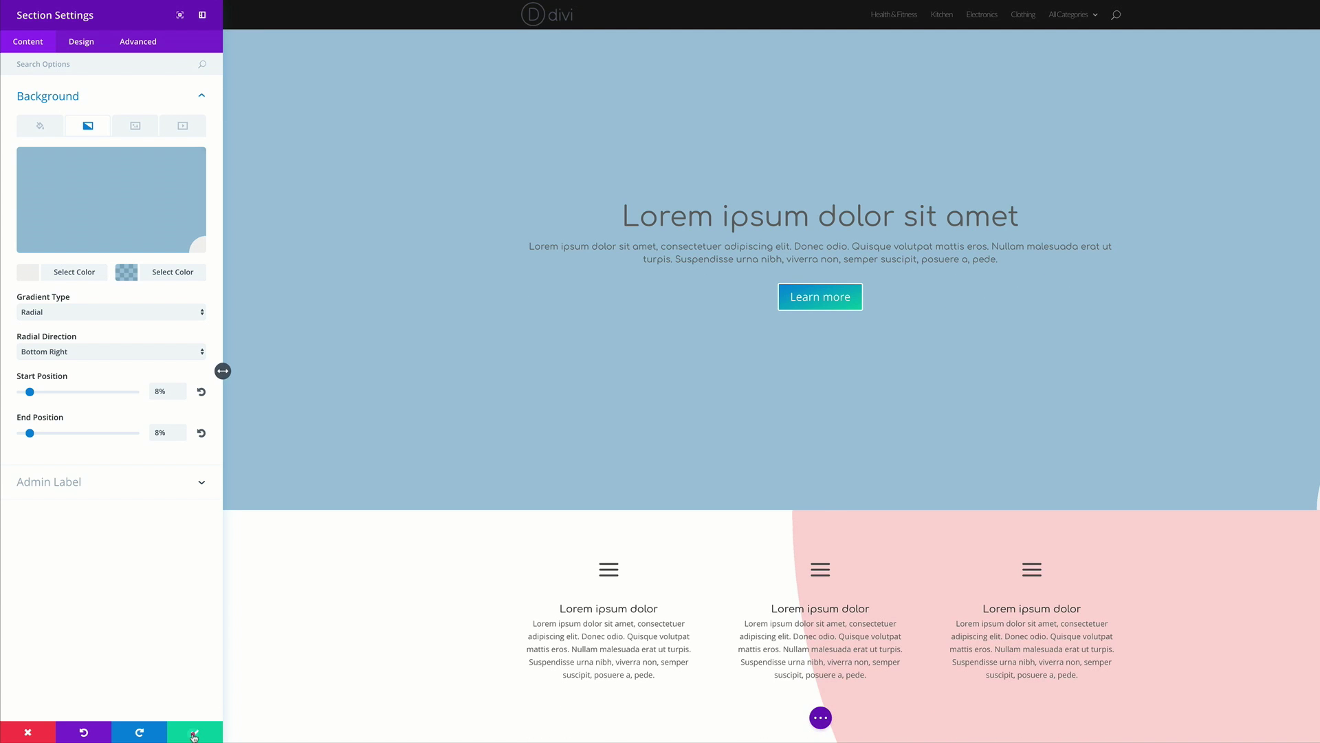
{"action": "left_click", "coordinate": [194, 729]}
Set the copied blurb section's gradient colors to the same translucent blue first and light gray #f2f2f2 second
{"action": "scroll", "coordinate": [191, 674], "scroll_direction": "down", "scroll_amount": 5}
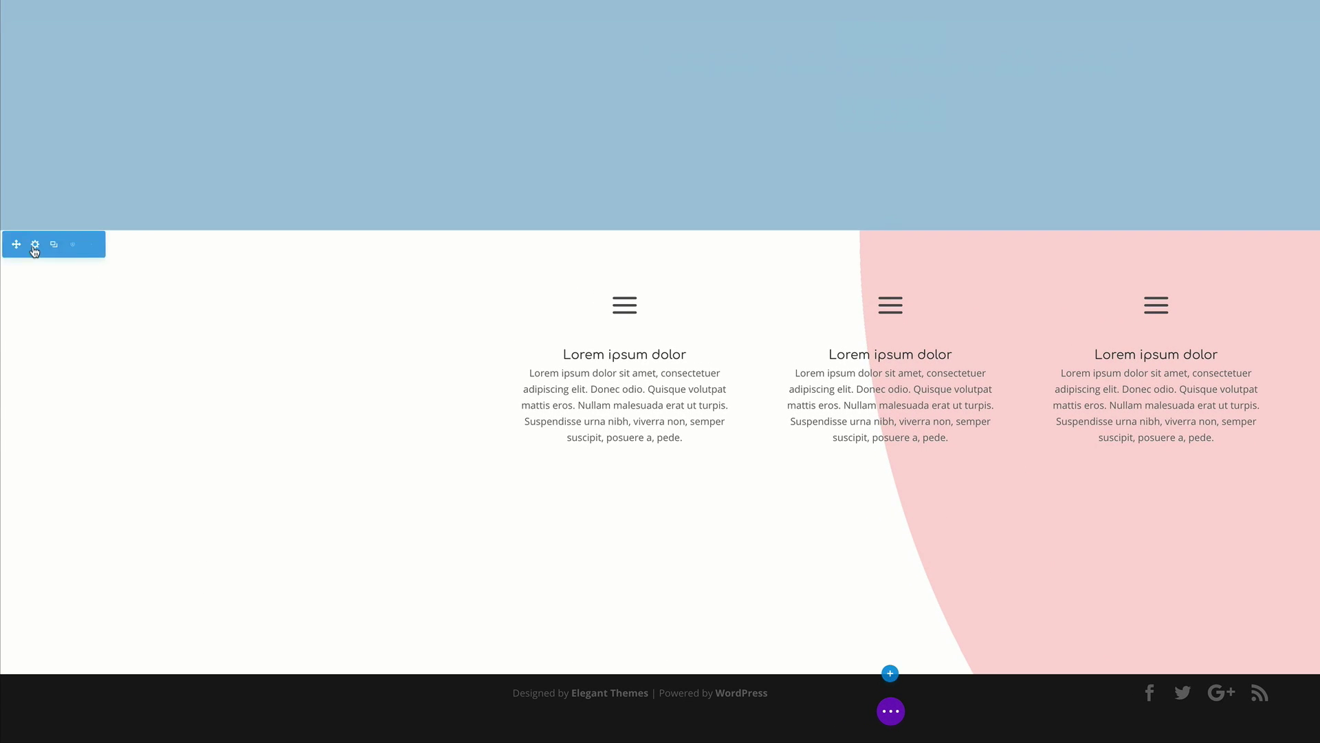
{"action": "left_click", "coordinate": [34, 245]}
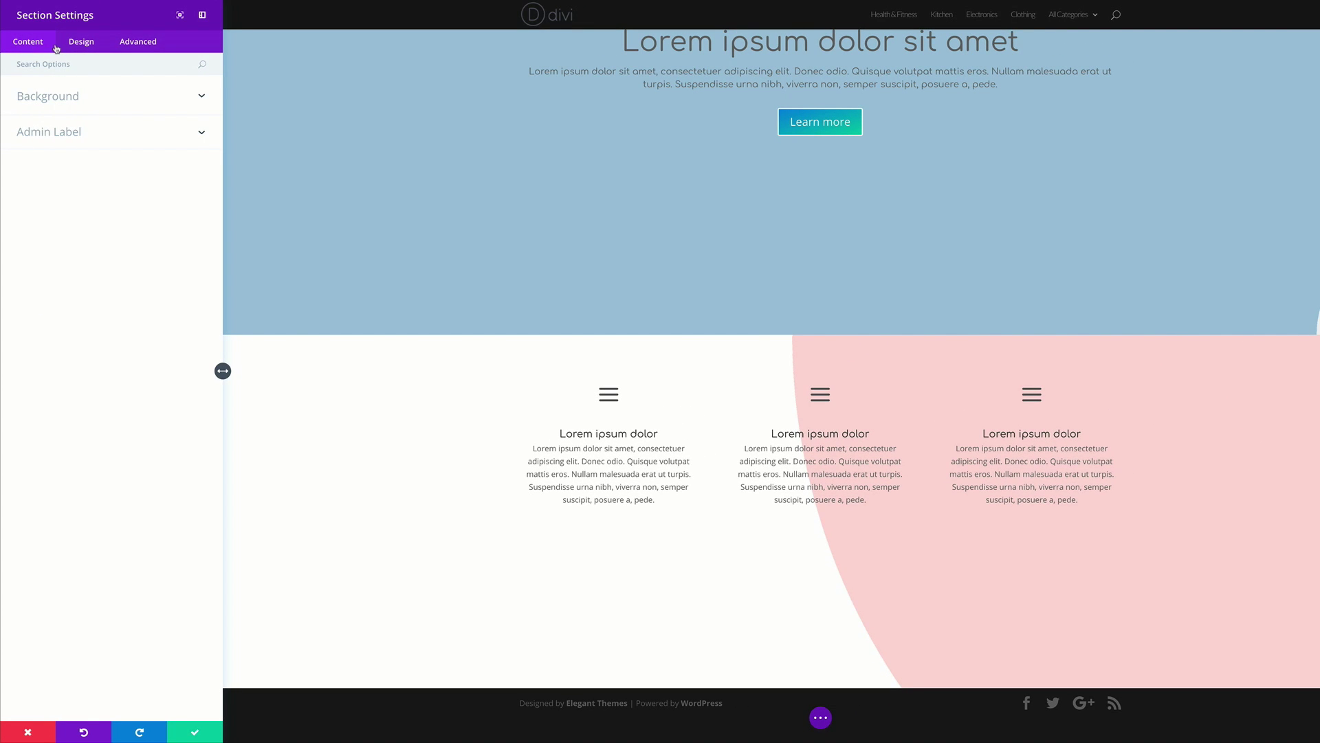
{"action": "left_click", "coordinate": [59, 97]}
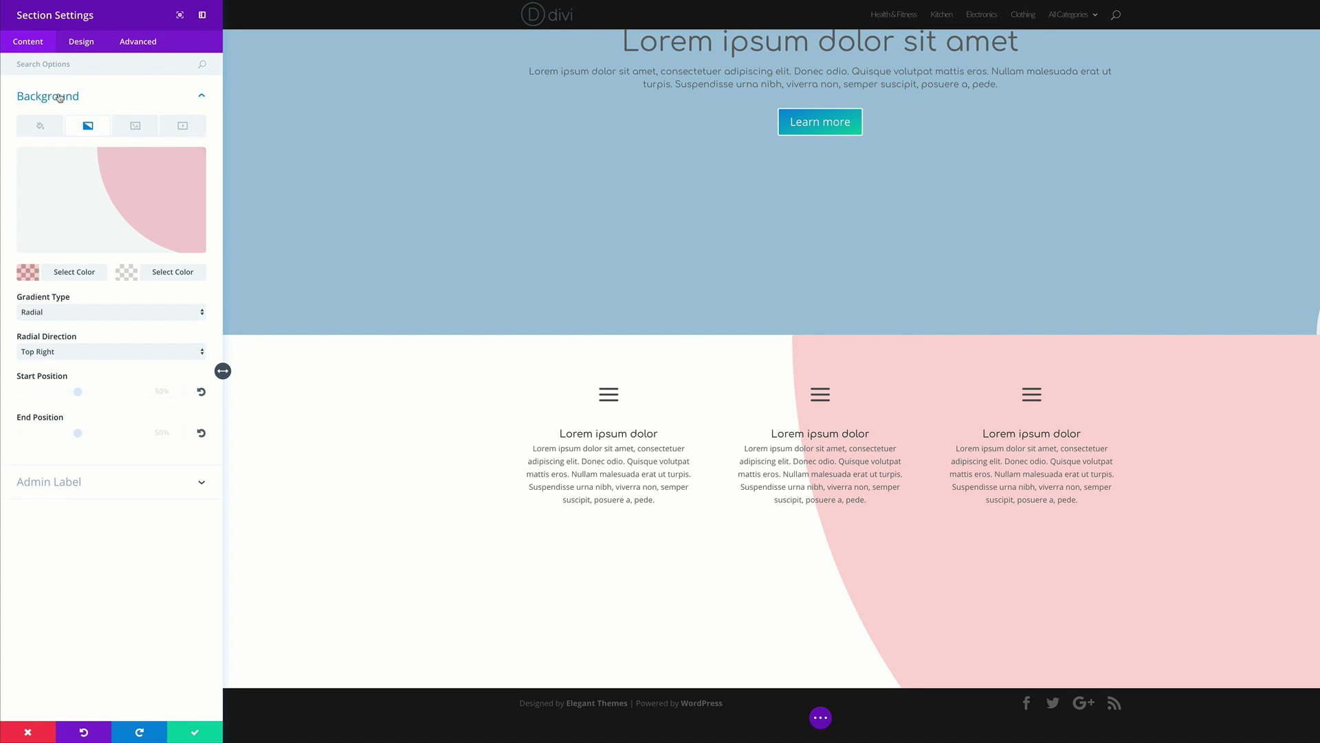
{"action": "left_click", "coordinate": [27, 272]}
{"action": "left_click", "coordinate": [60, 160]}
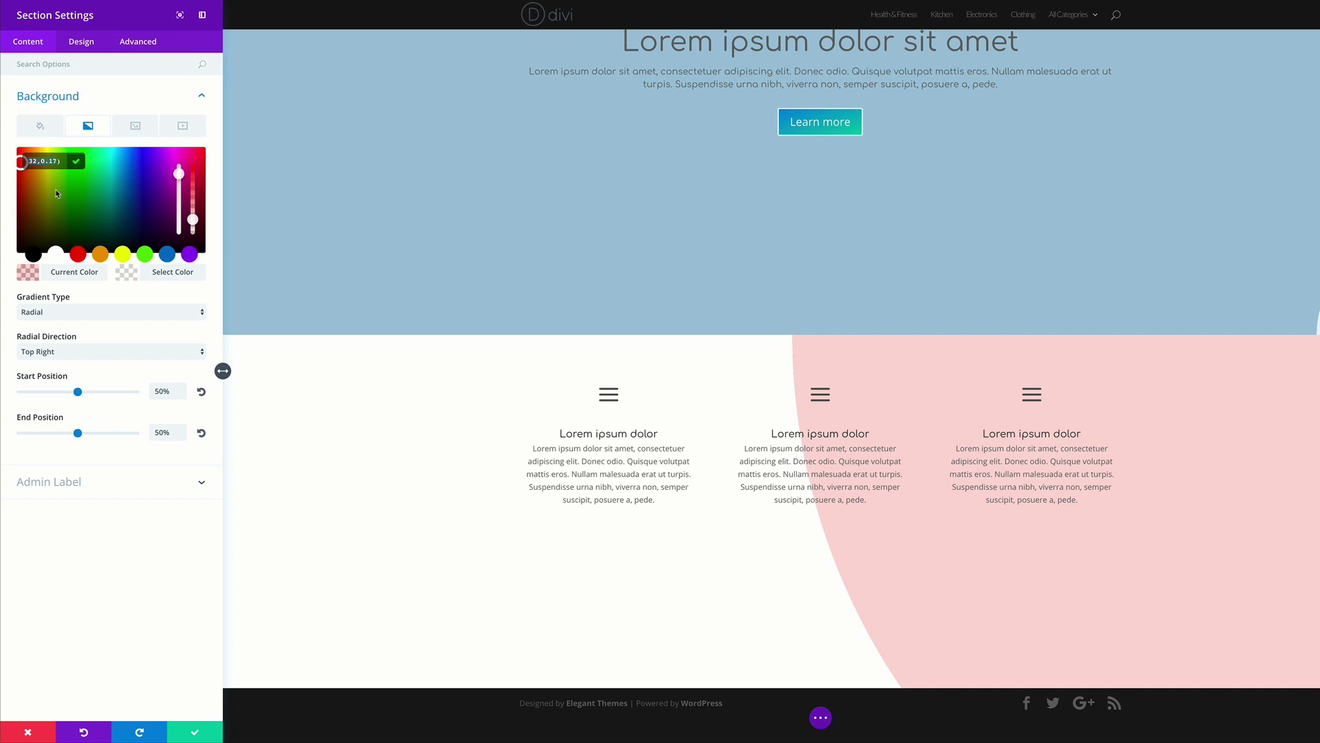
{"action": "key", "text": "ctrl+a"}
{"action": "key", "text": "ctrl+v"}
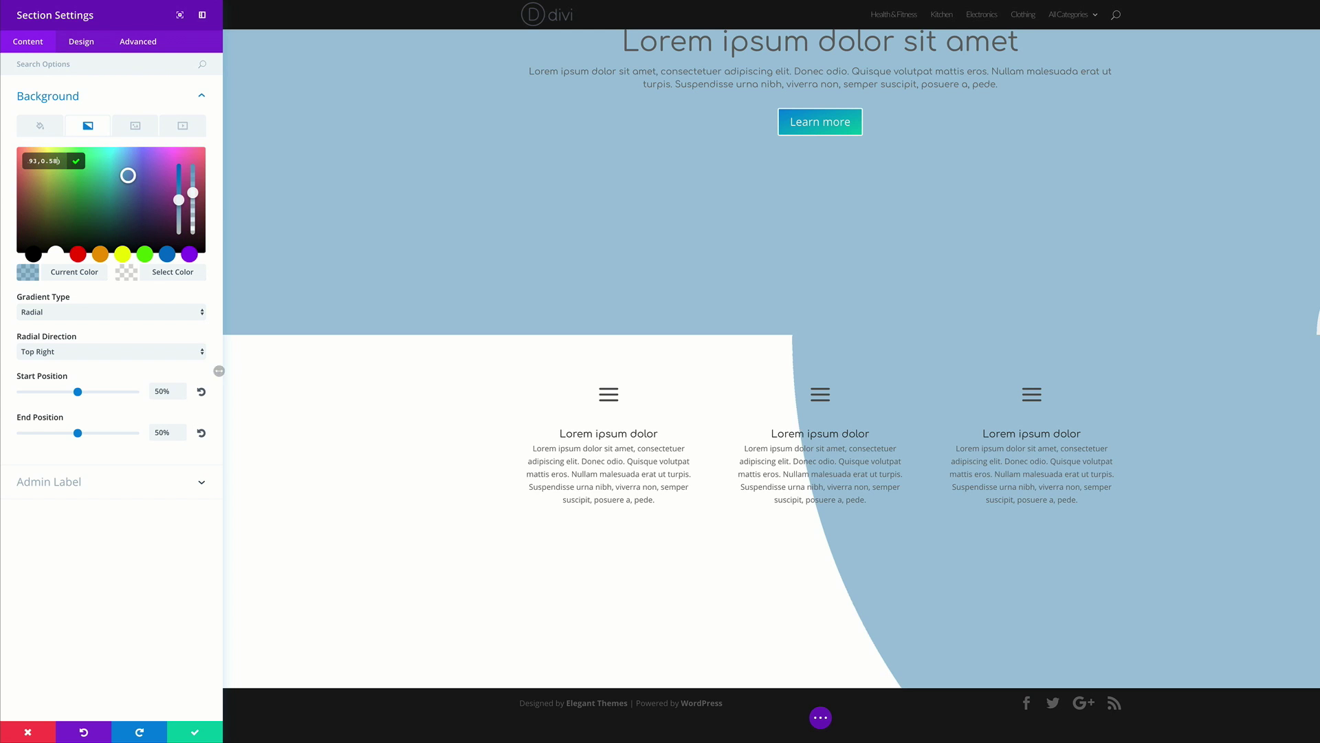
{"action": "left_click", "coordinate": [129, 273]}
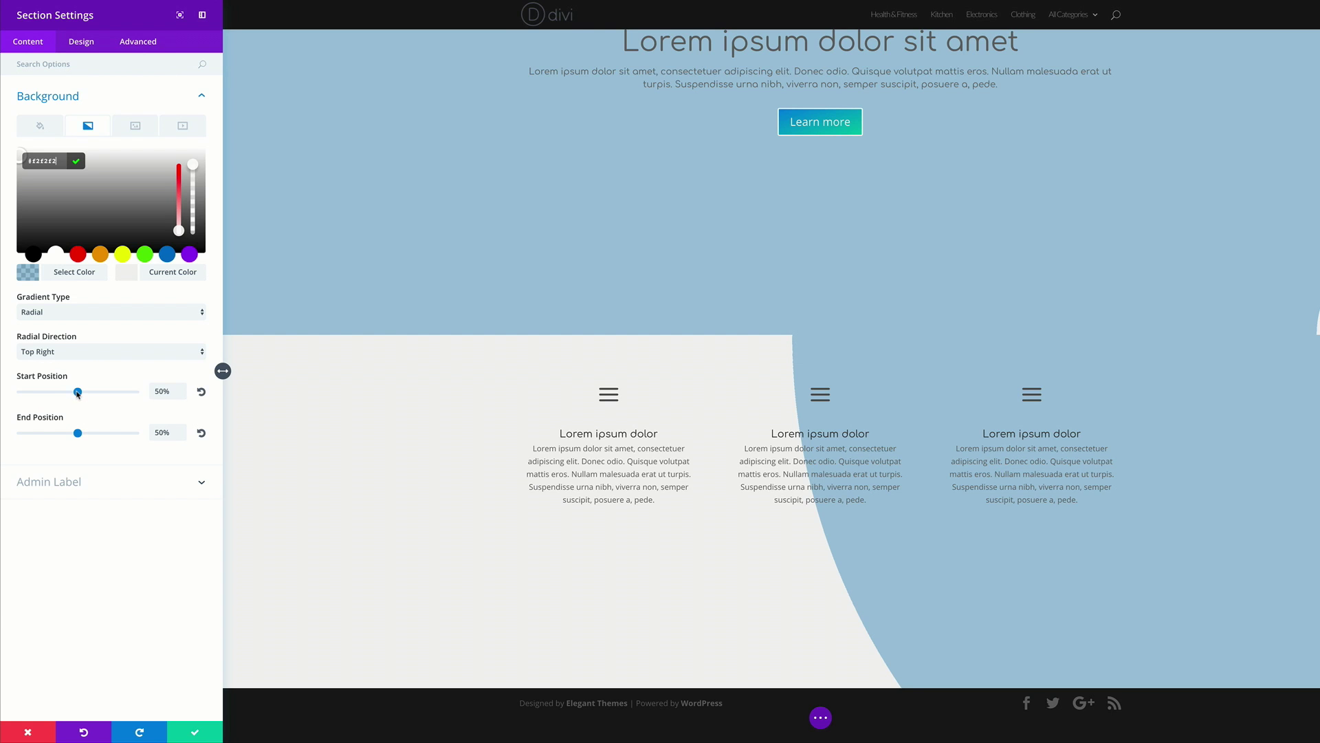
Reduce the blurb section's gradient start and end positions to a small corner circle, and save the heading section with both positions at 7.9%
{"action": "left_click_drag", "start_coordinate": [77, 392], "coordinate": [30, 394]}
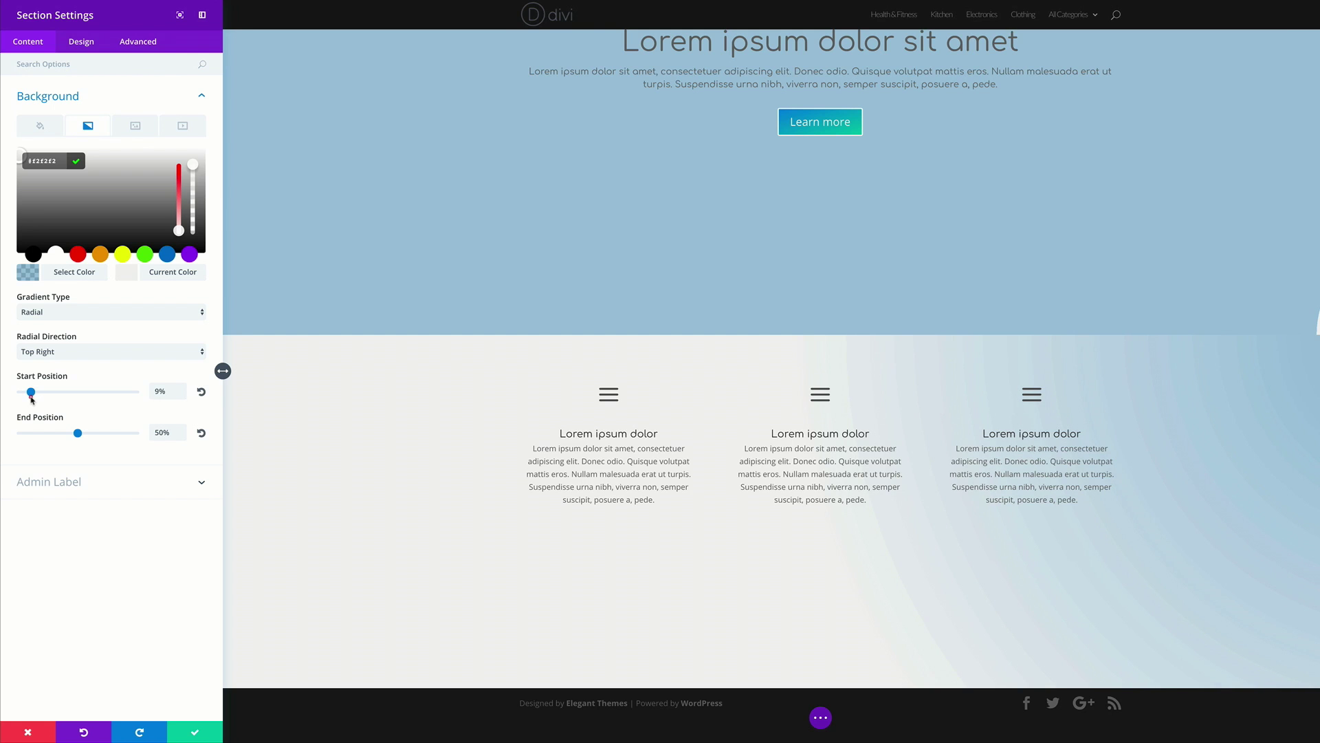
{"action": "left_click_drag", "start_coordinate": [78, 436], "coordinate": [30, 435]}
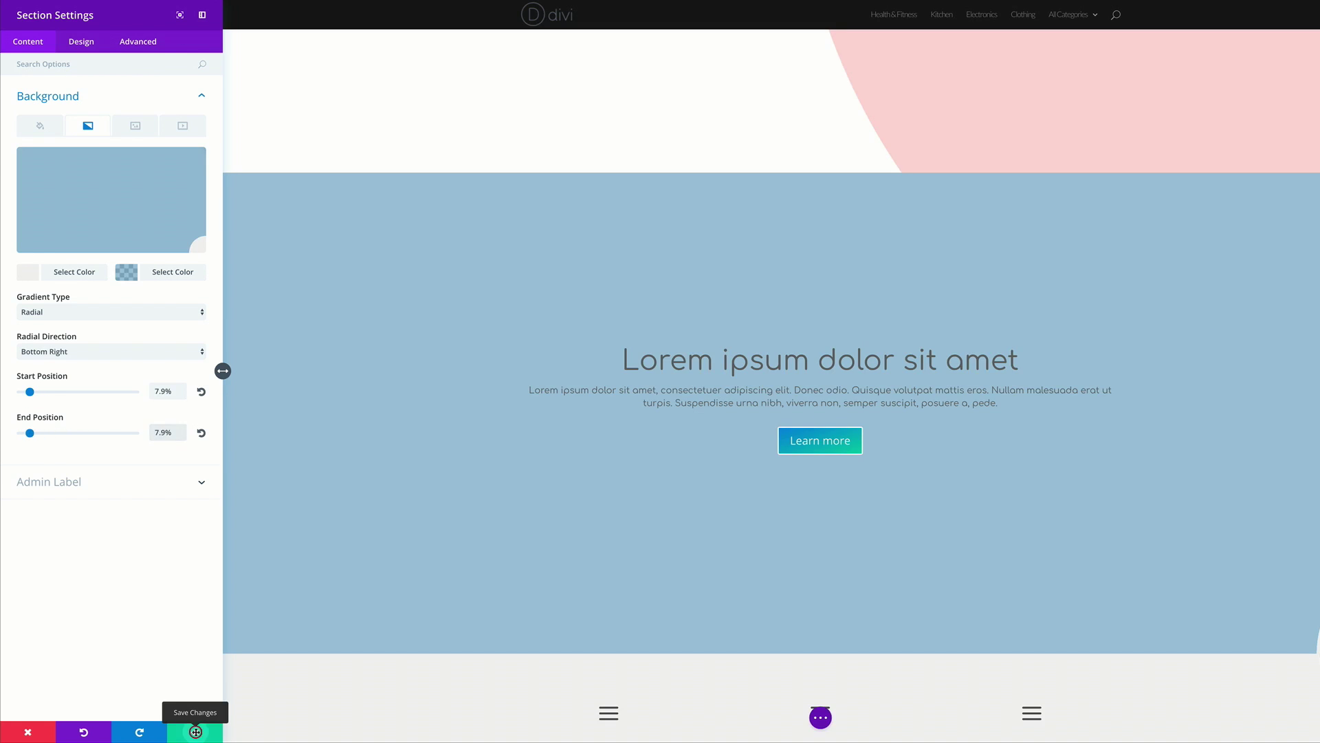
{"action": "left_click", "coordinate": [196, 735]}
Place a copy of the blue heading section at the page's end and duplicate the light gray blurb section
{"action": "scroll", "coordinate": [241, 566], "scroll_direction": "down", "scroll_amount": 4}
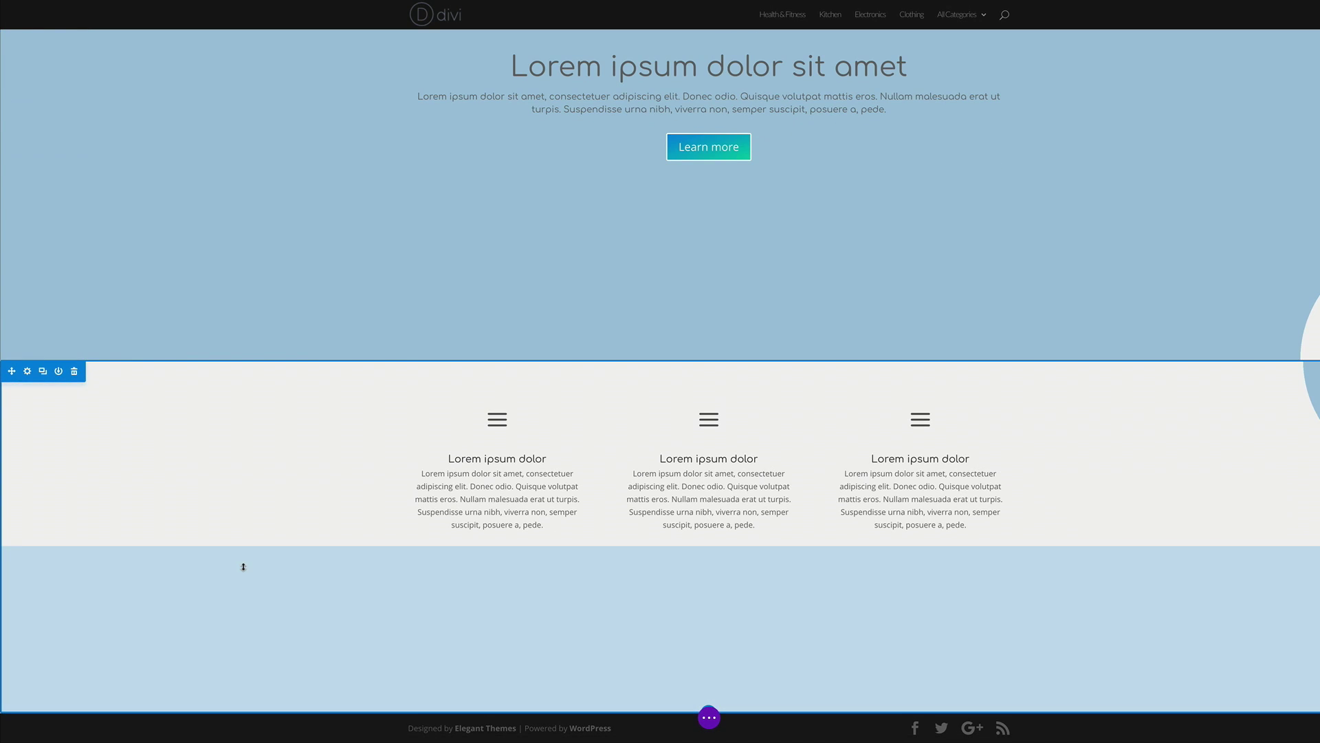
{"action": "scroll", "coordinate": [224, 516], "scroll_direction": "down", "scroll_amount": 5}
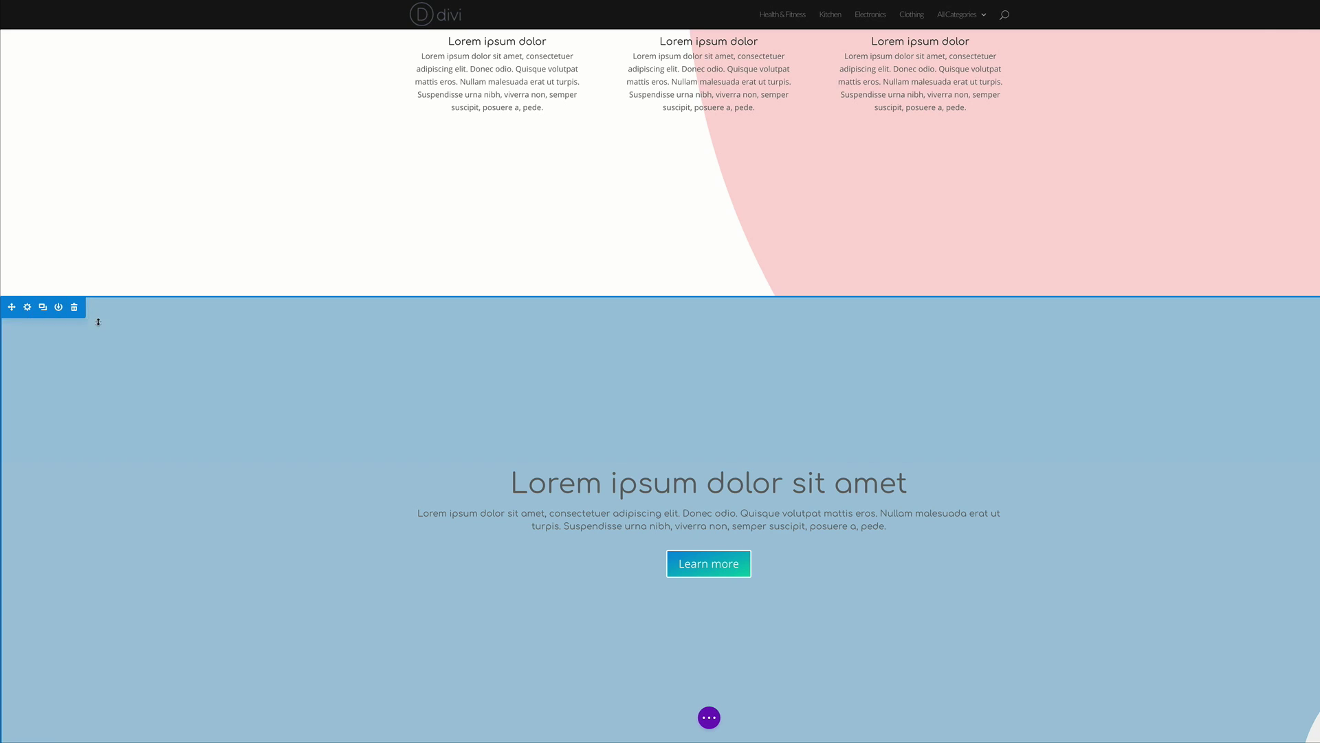
{"action": "scroll", "coordinate": [1, 456], "scroll_direction": "down", "scroll_amount": 5}
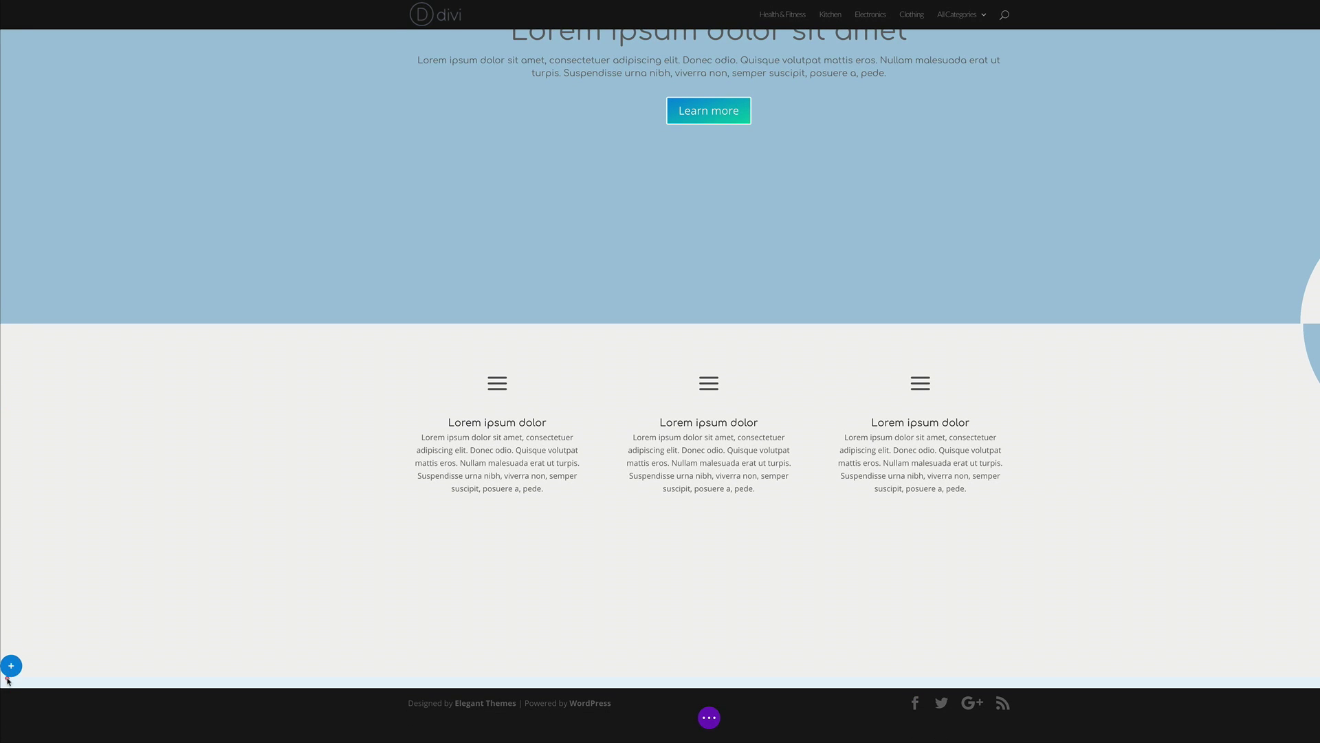
{"action": "left_click", "coordinate": [11, 668]}
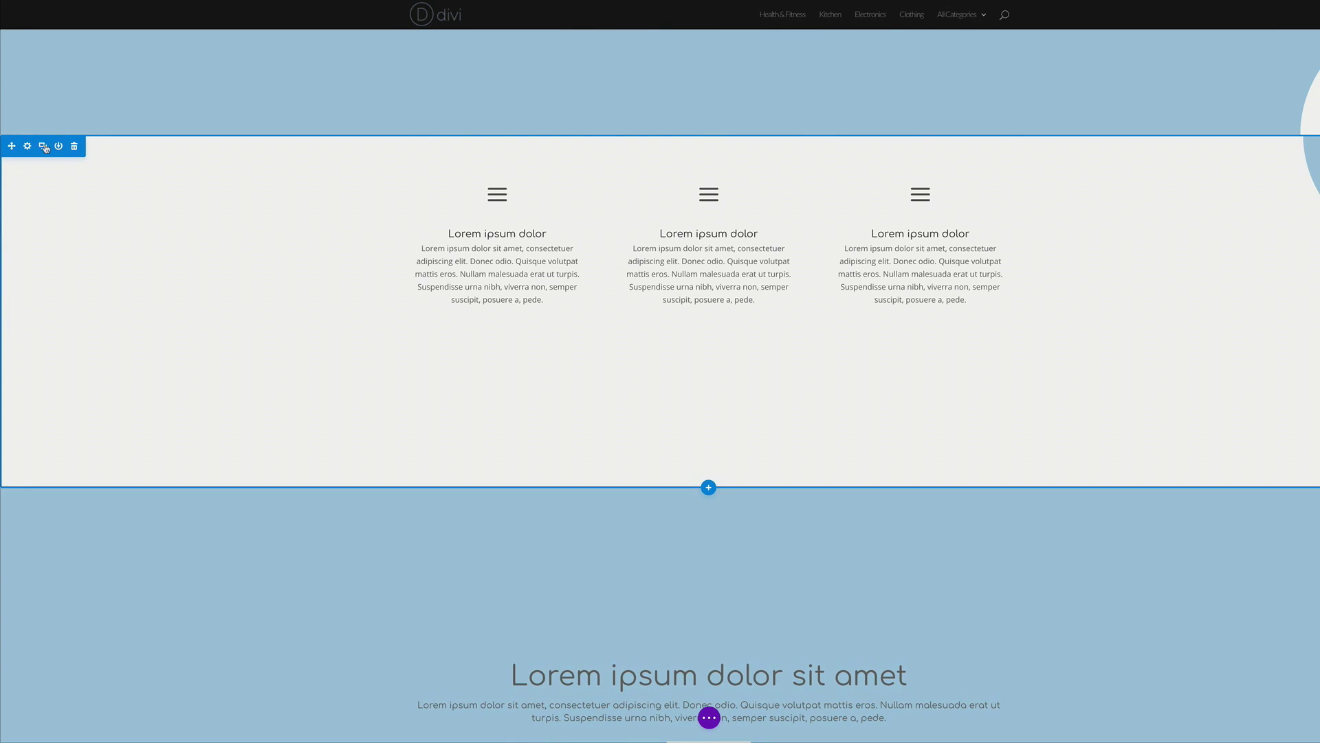
{"action": "left_click", "coordinate": [42, 147]}
{"action": "scroll", "coordinate": [298, 289], "scroll_direction": "down", "scroll_amount": 3}
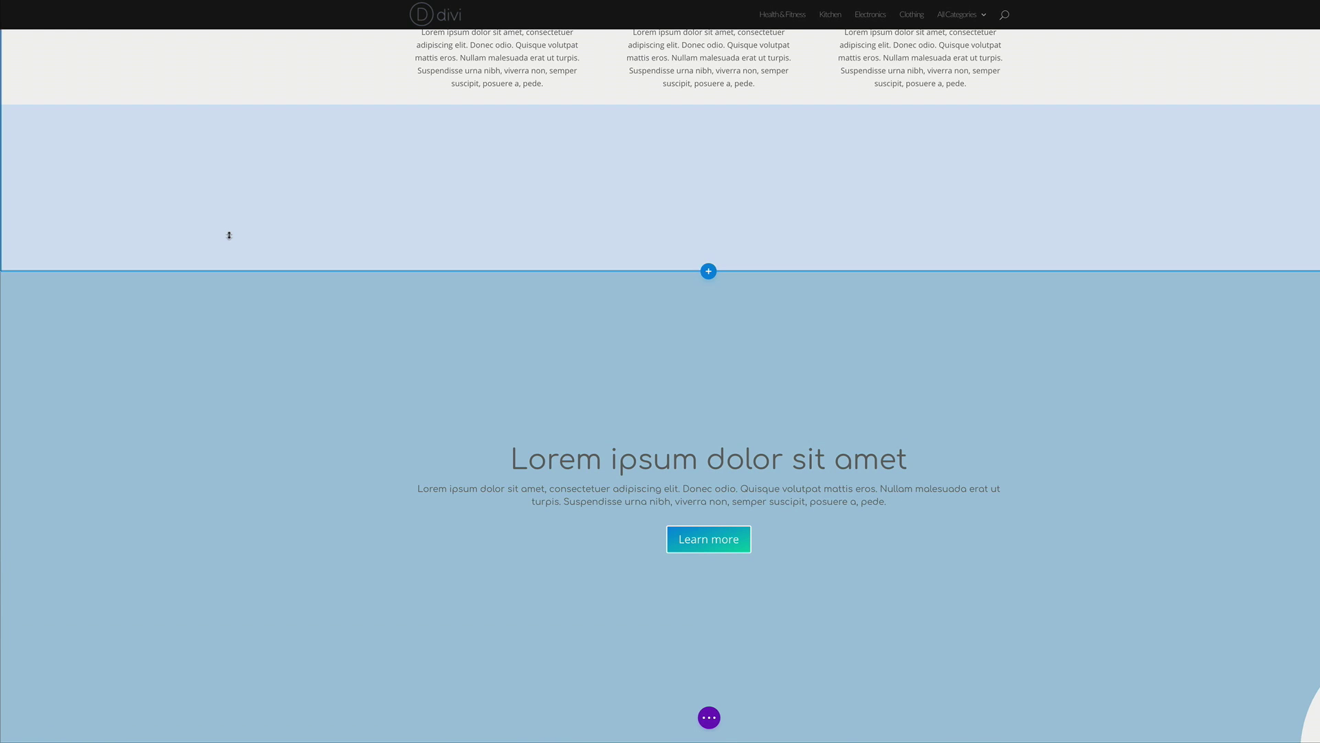
Set the new heading section's gradient colors to #f4f4f4 first and white #ffffff second
{"action": "mouse_move", "coordinate": [118, 295]}
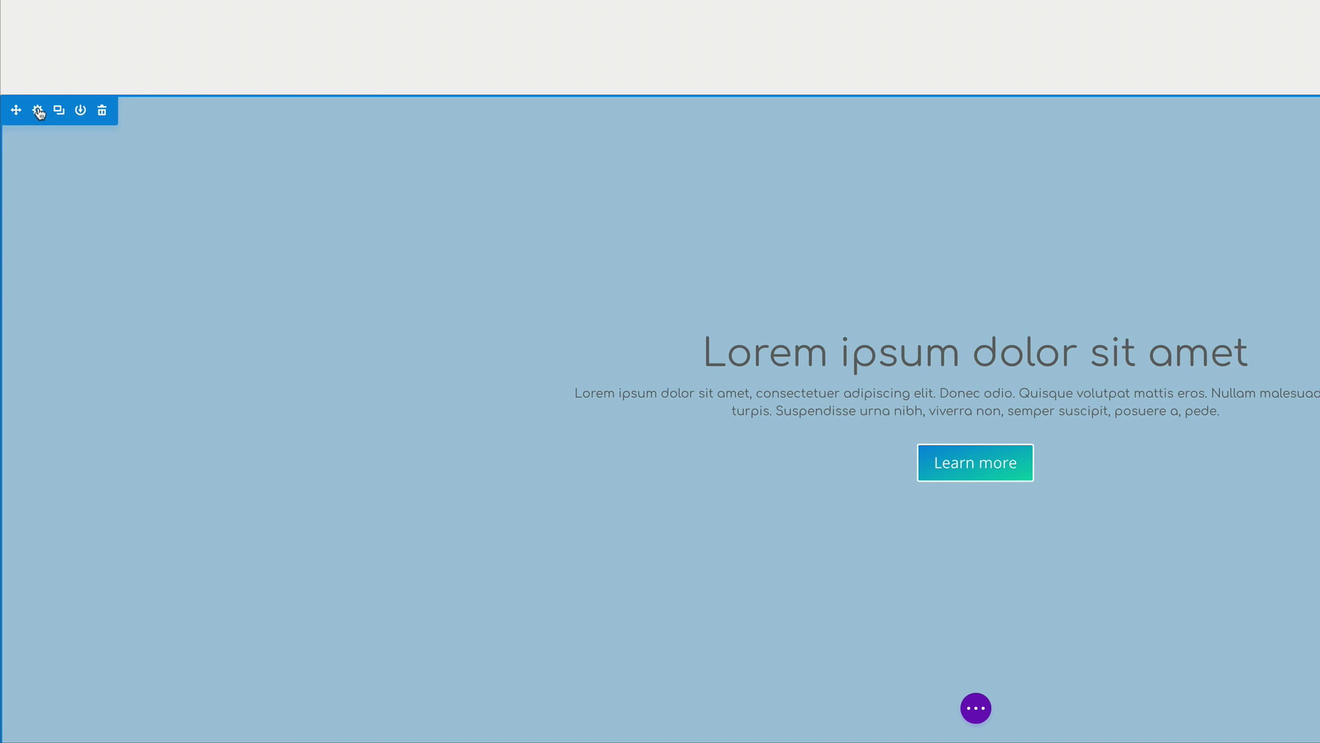
{"action": "left_click", "coordinate": [38, 110]}
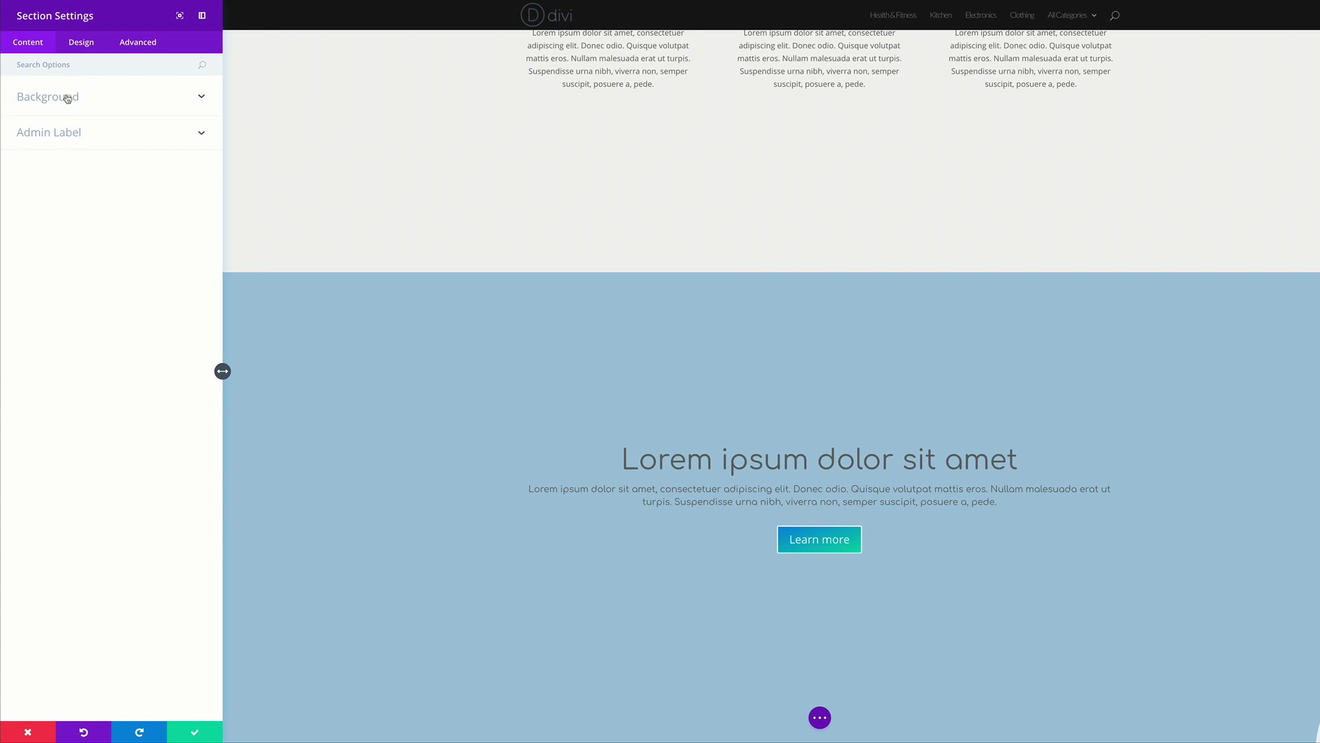
{"action": "left_click", "coordinate": [67, 97]}
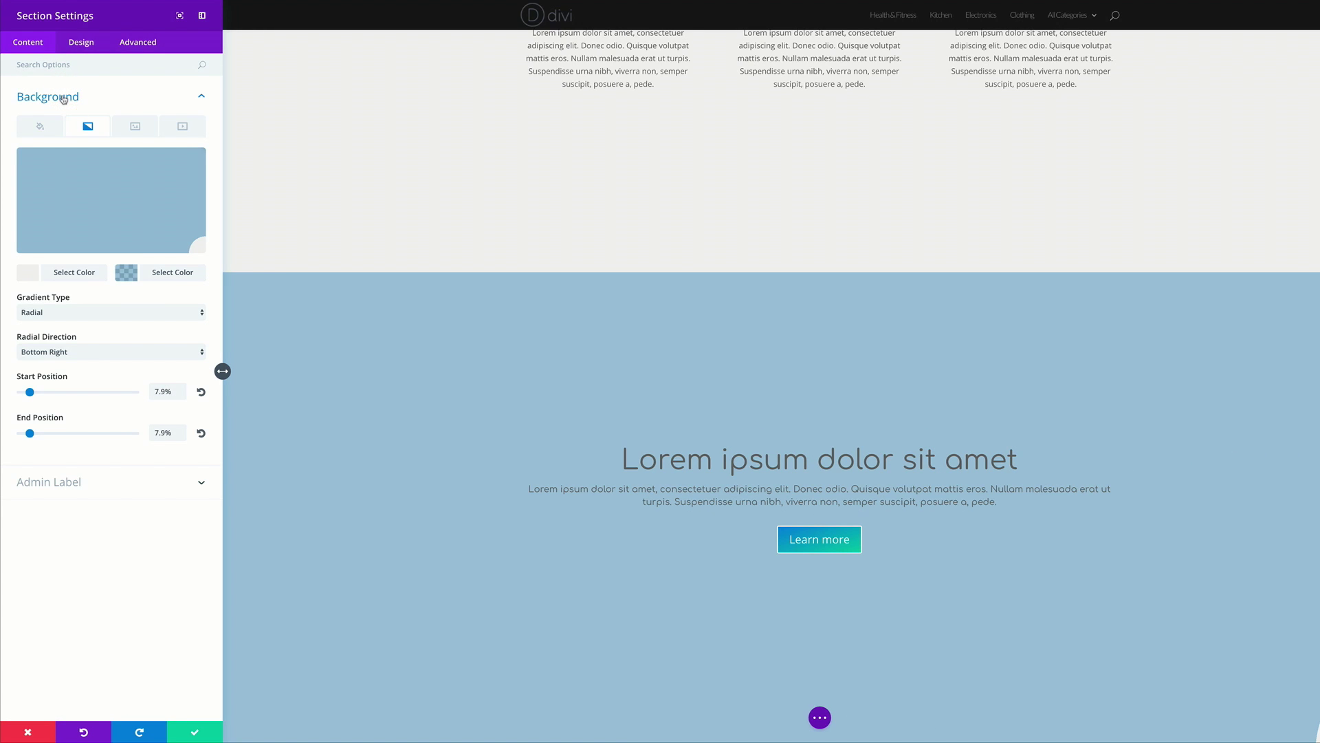
{"action": "left_click", "coordinate": [28, 273]}
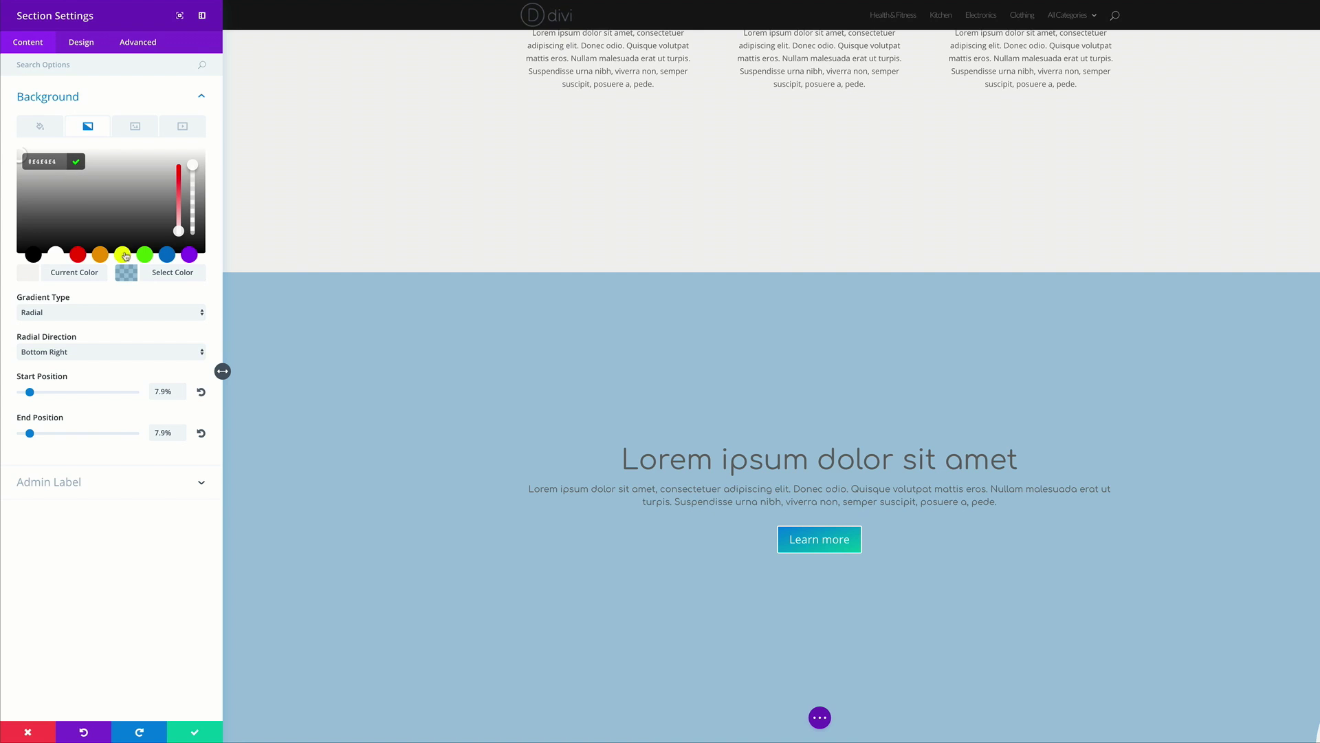
{"action": "left_click", "coordinate": [131, 279]}
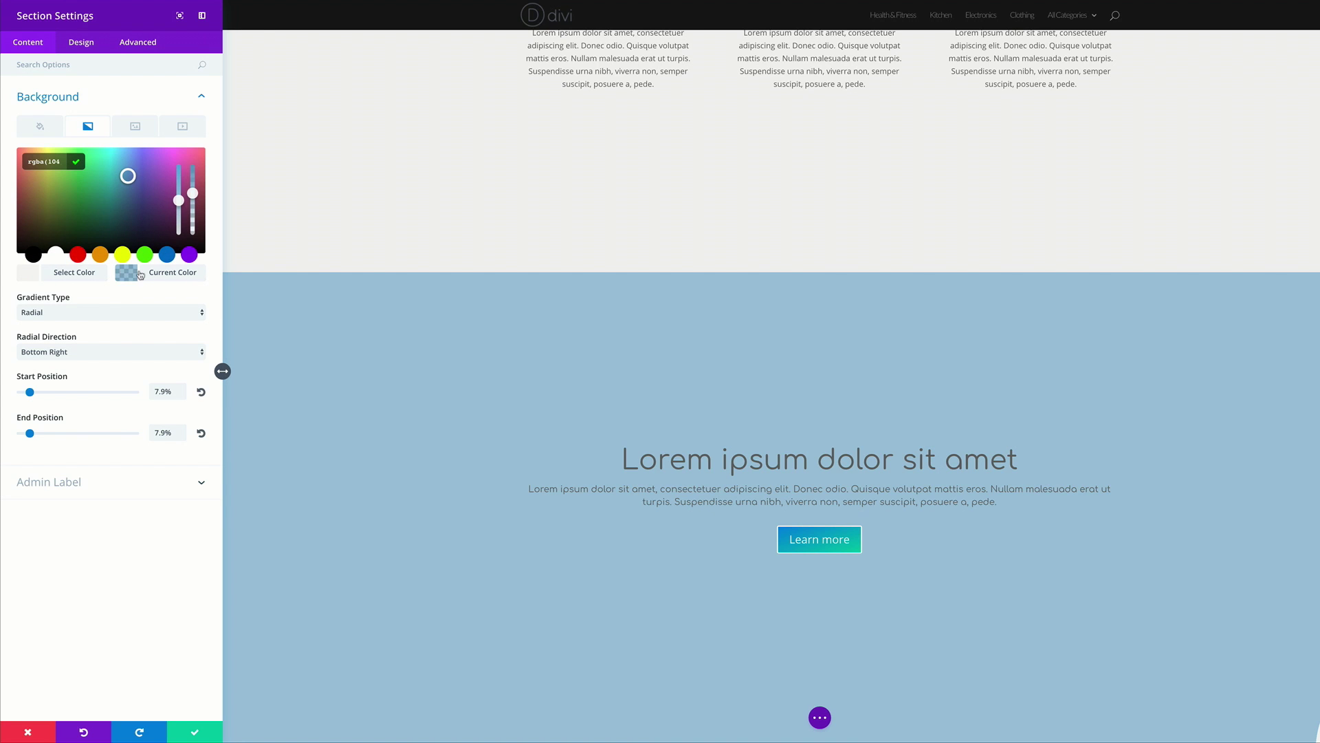
{"action": "left_click", "coordinate": [57, 255]}
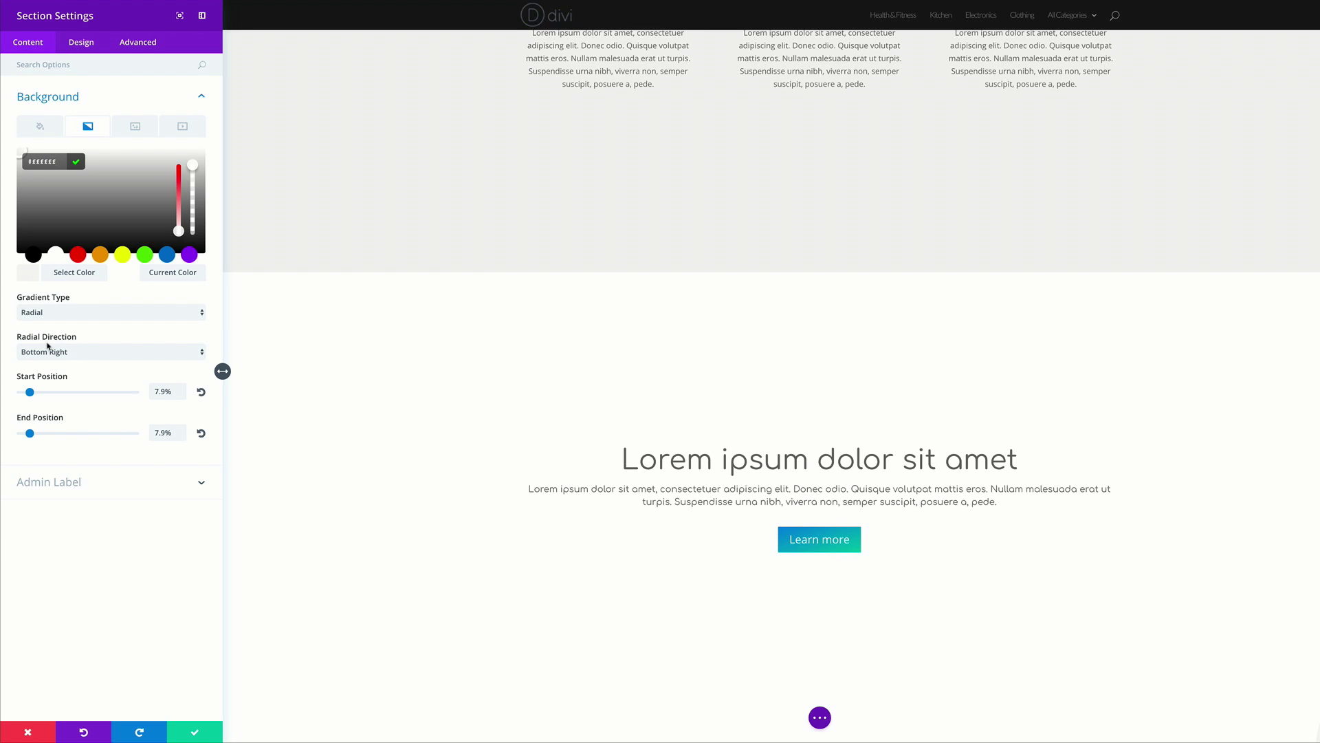
Set the heading section's radial direction to Top with start and end positions at 88.7%, and save the section
{"action": "left_click", "coordinate": [81, 354]}
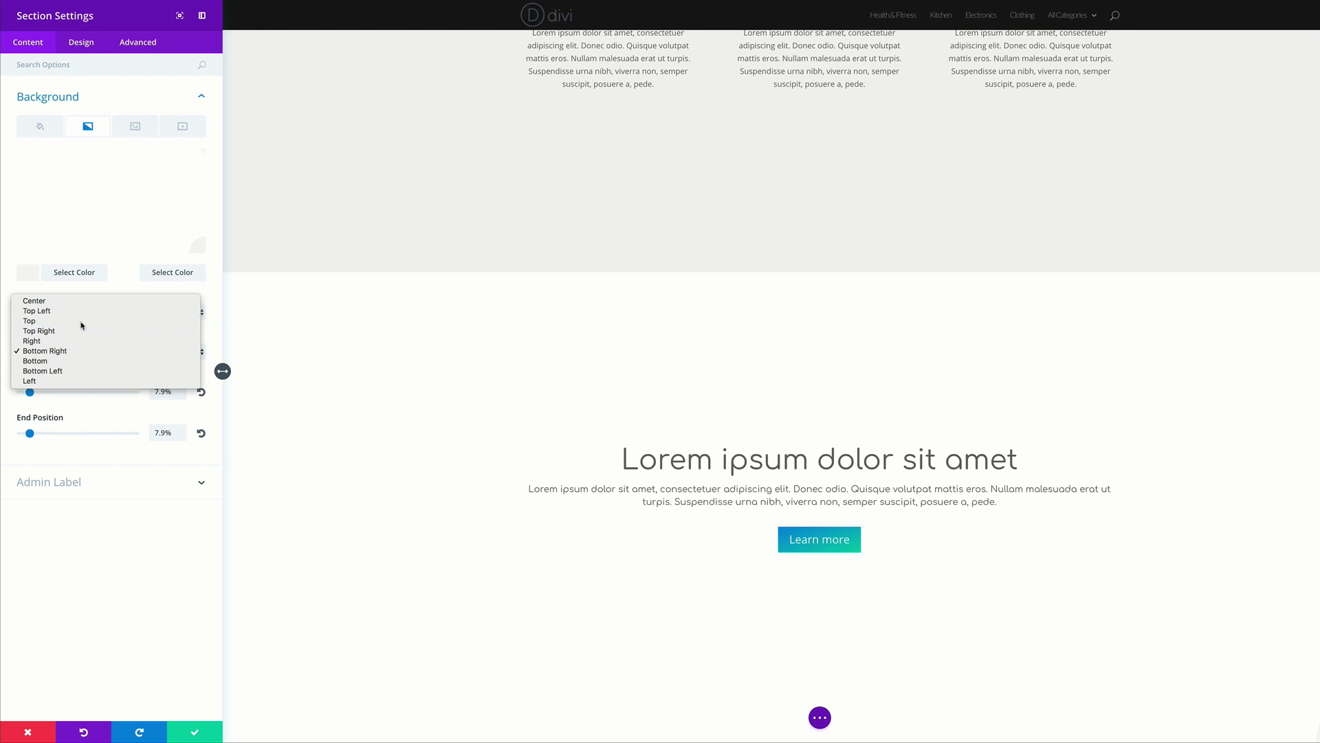
{"action": "left_click", "coordinate": [80, 320]}
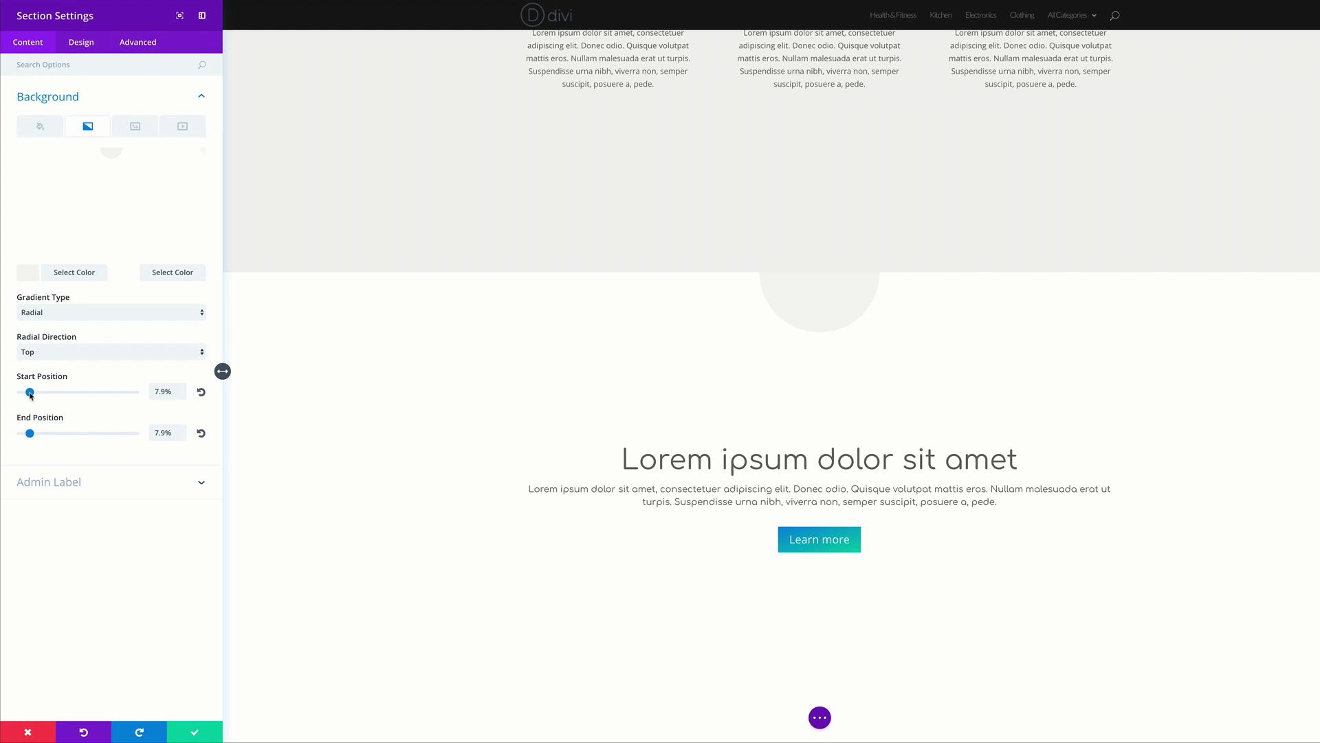
{"action": "left_click_drag", "start_coordinate": [30, 393], "coordinate": [123, 391]}
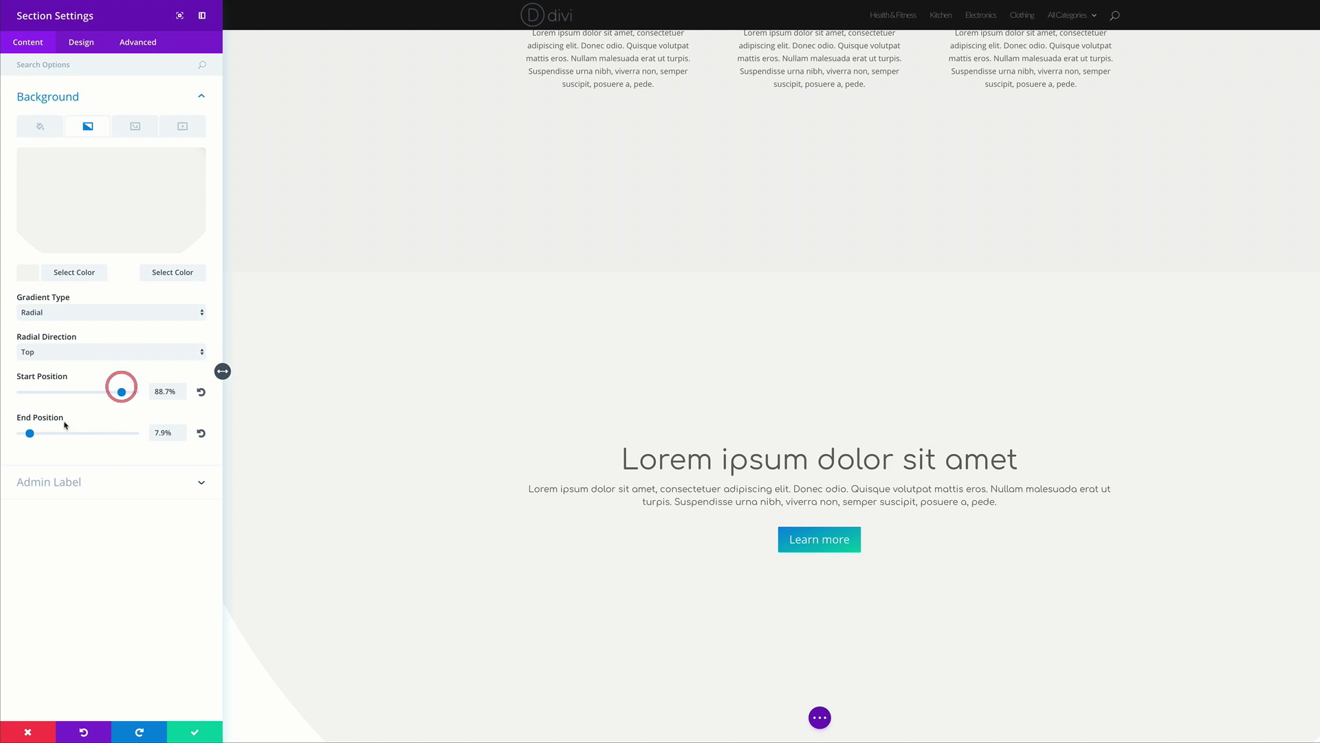
{"action": "left_click_drag", "start_coordinate": [29, 433], "coordinate": [122, 441]}
{"action": "scroll", "coordinate": [622, 499], "scroll_direction": "down", "scroll_amount": 4}
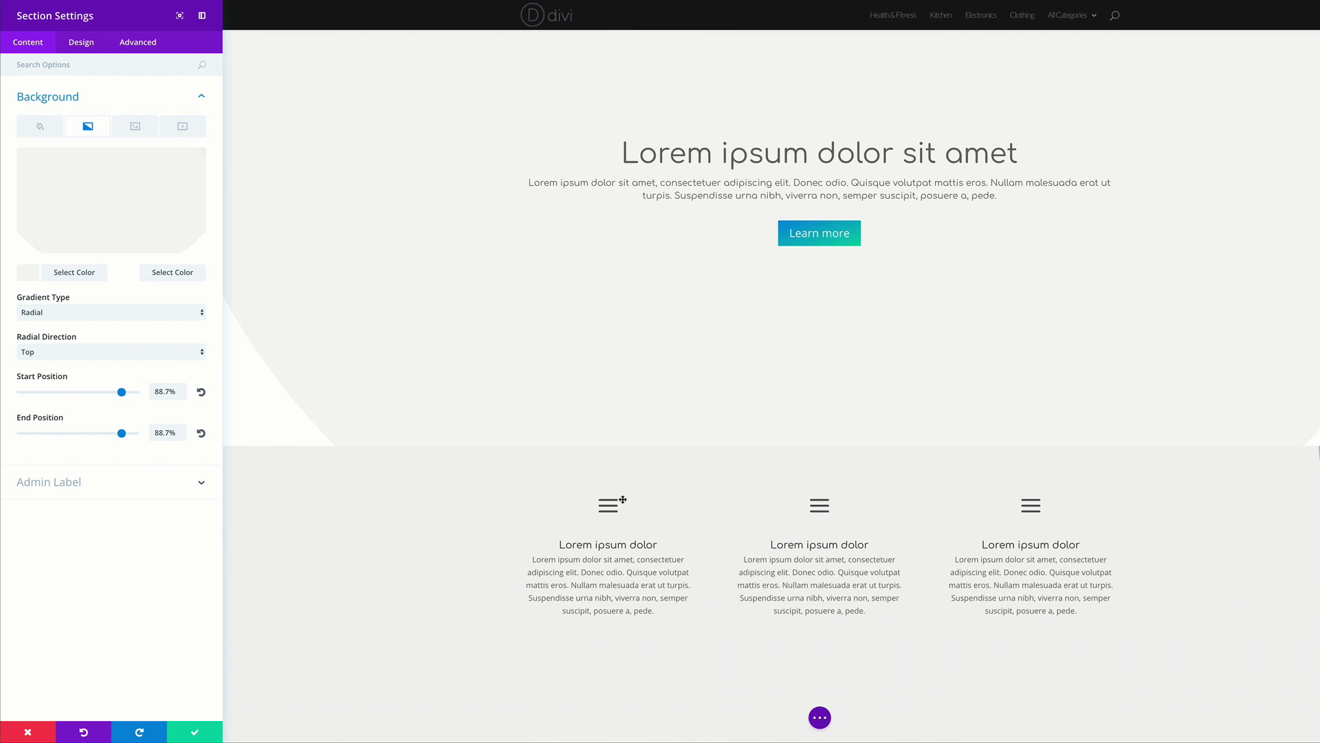
{"action": "left_click", "coordinate": [200, 732]}
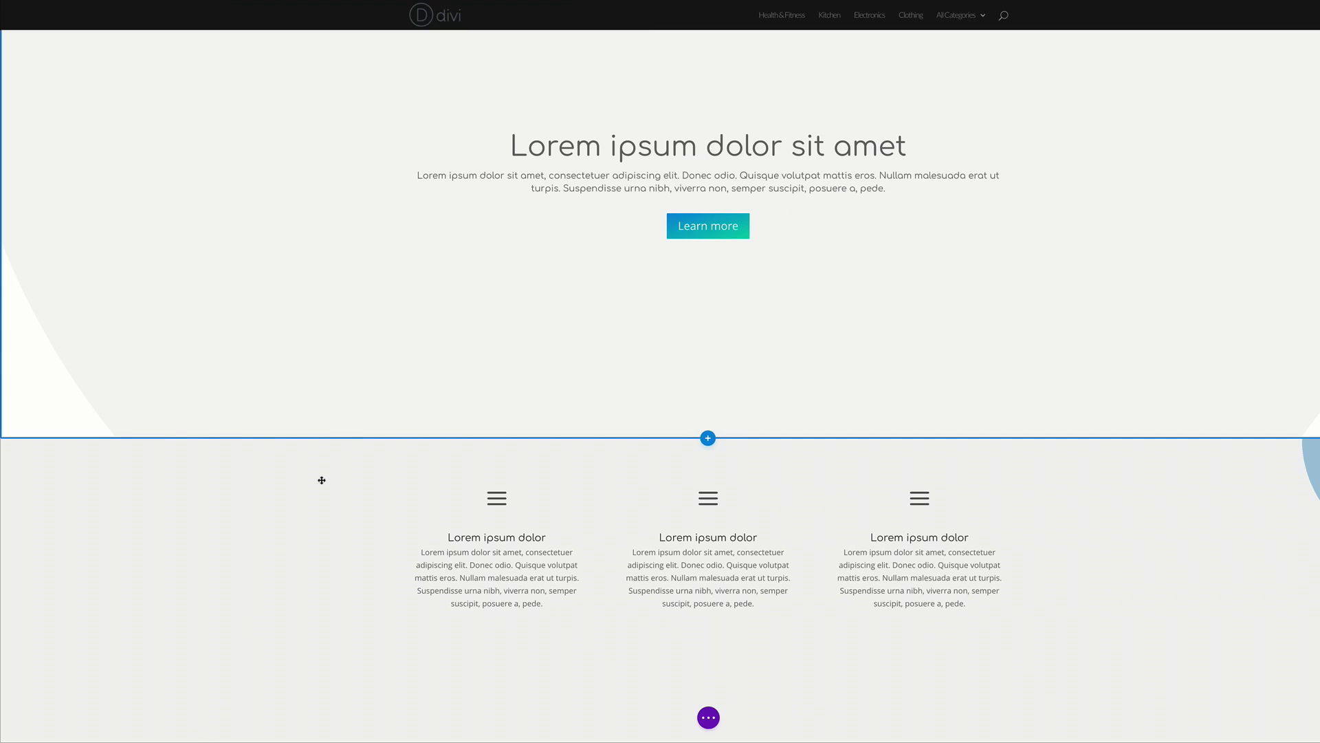
Set the last blurb section's gradient colors to fully transparent light gray first and translucent blue second
{"action": "scroll", "coordinate": [324, 476], "scroll_direction": "down", "scroll_amount": 2}
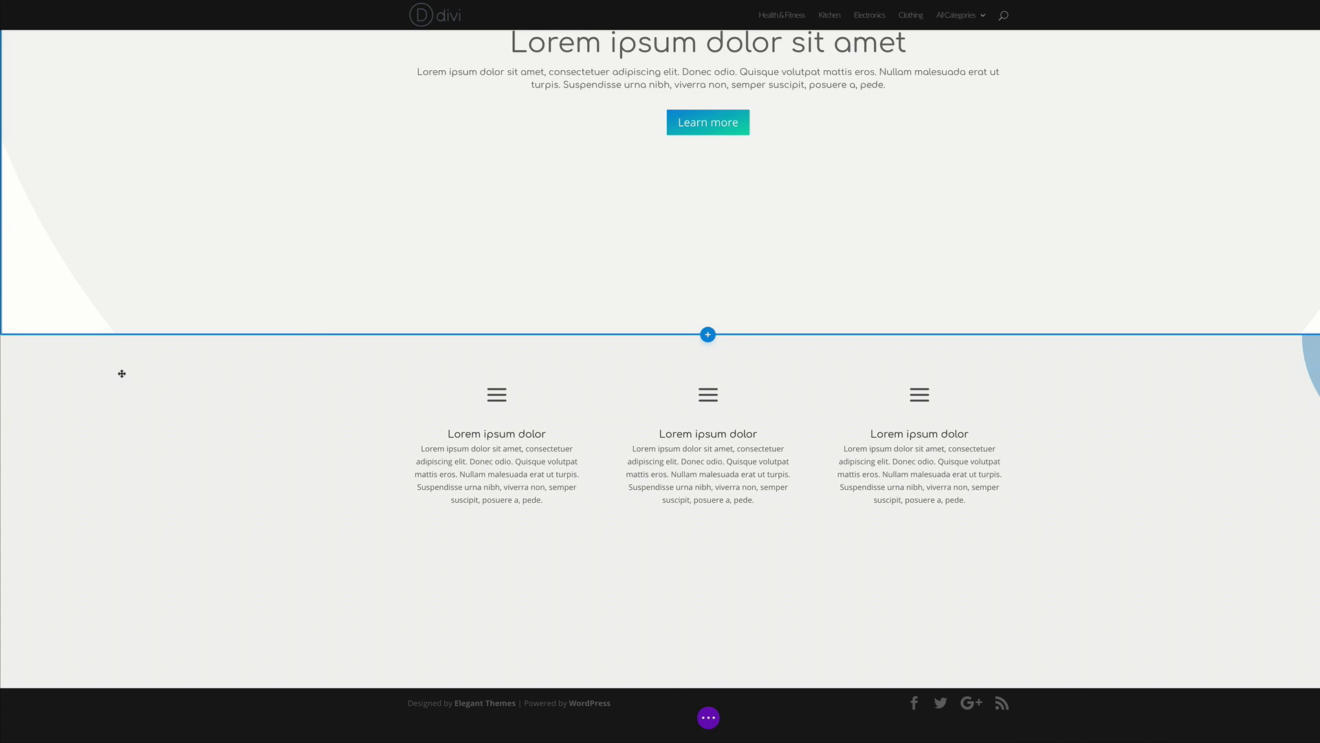
{"action": "mouse_move", "coordinate": [127, 433]}
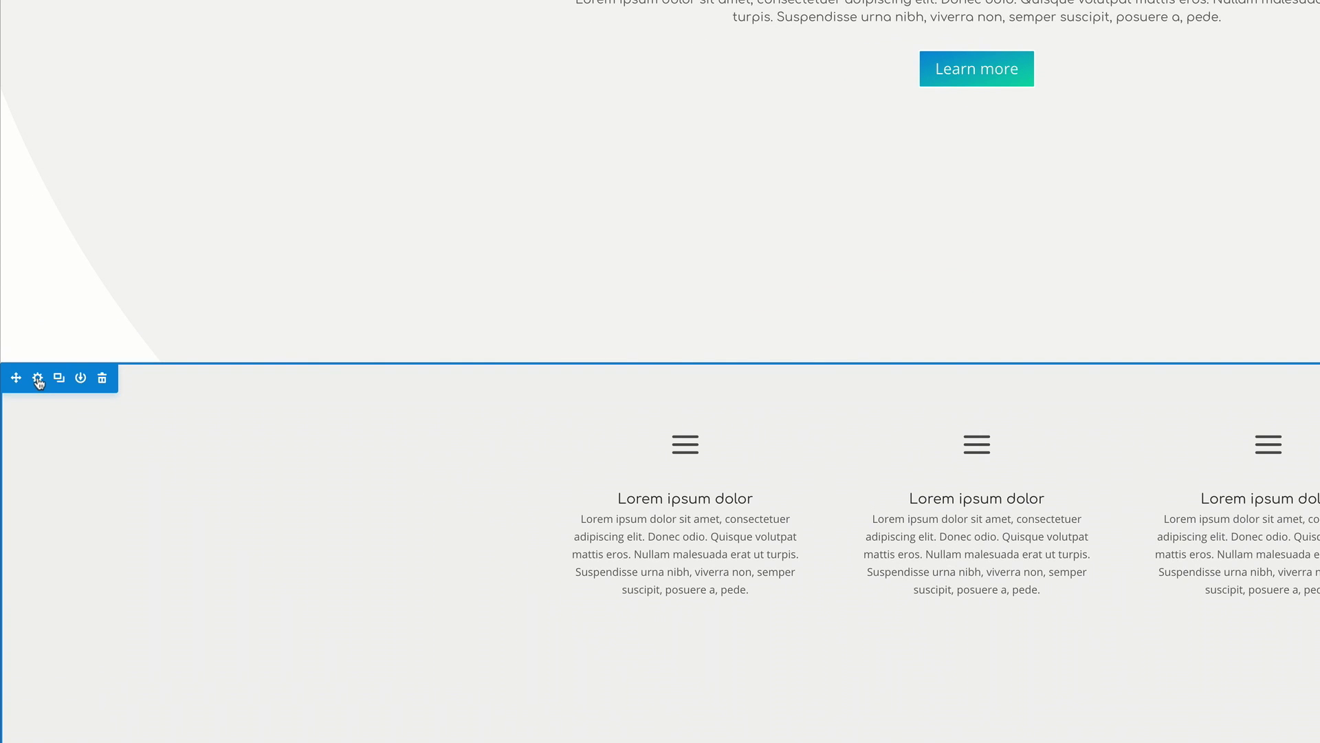
{"action": "left_click", "coordinate": [26, 345]}
{"action": "left_click", "coordinate": [101, 42]}
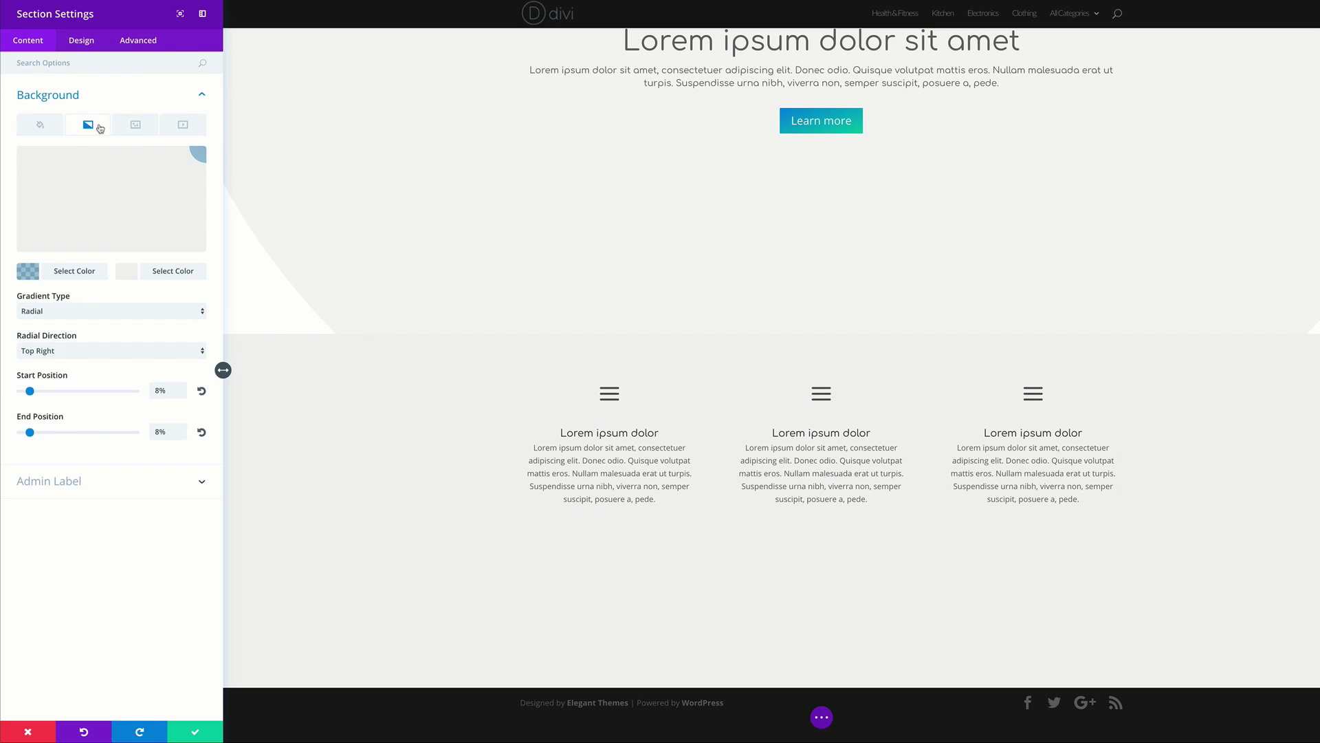
{"action": "left_click", "coordinate": [27, 272]}
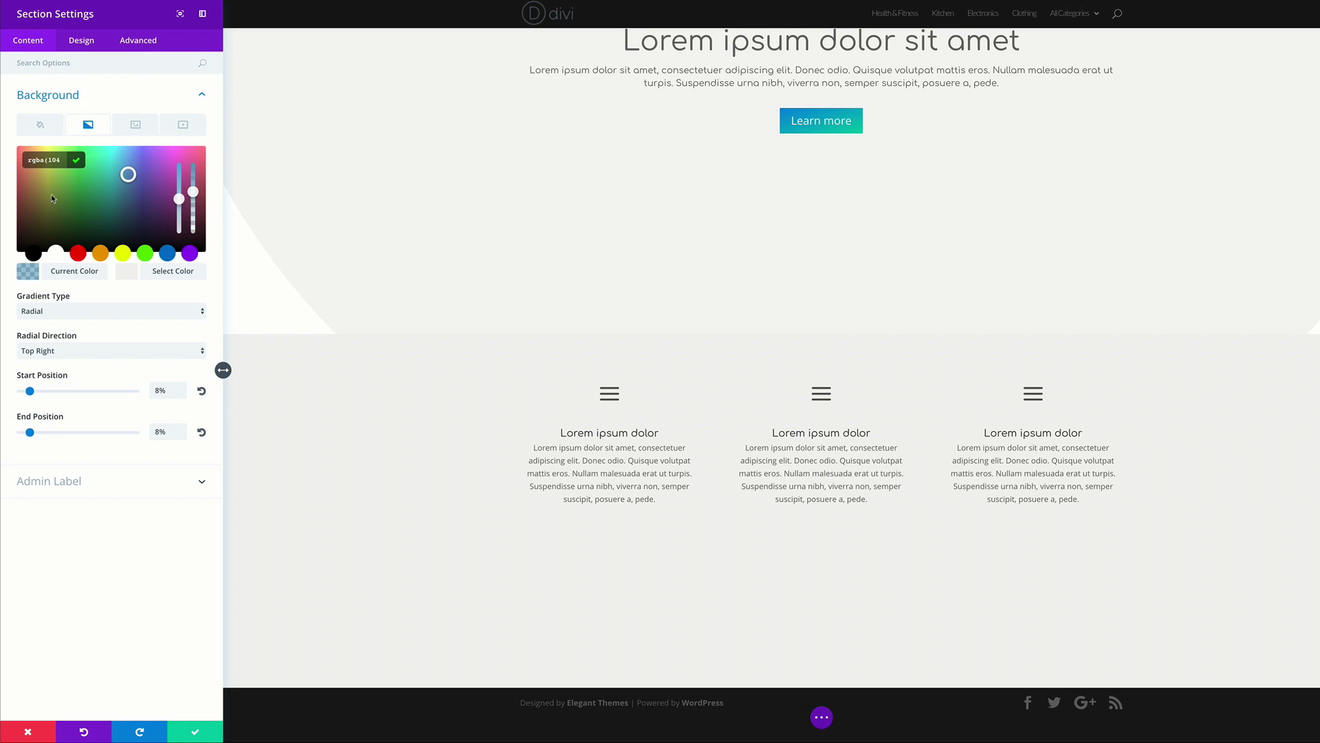
{"action": "left_click", "coordinate": [131, 277]}
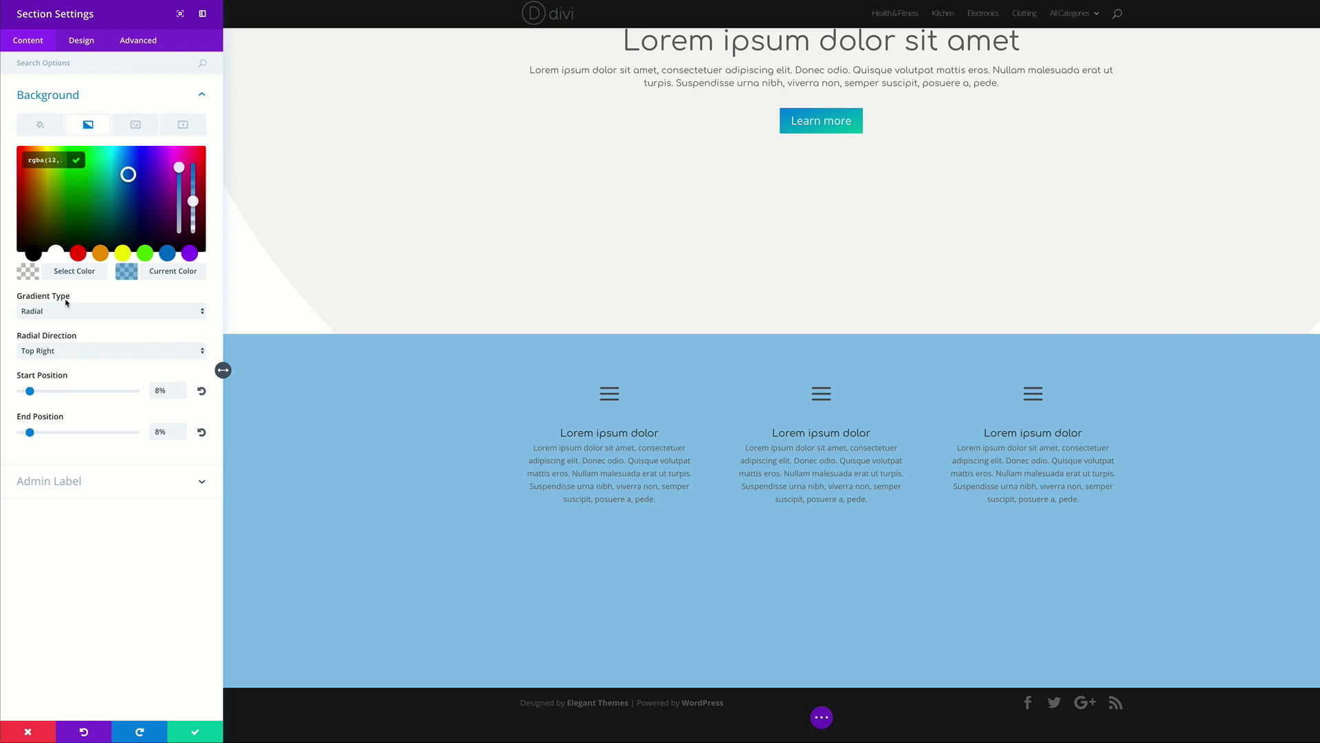
Set the blurb section's radial direction to Bottom with start and end positions at 88%, and save the section
{"action": "left_click", "coordinate": [88, 352]}
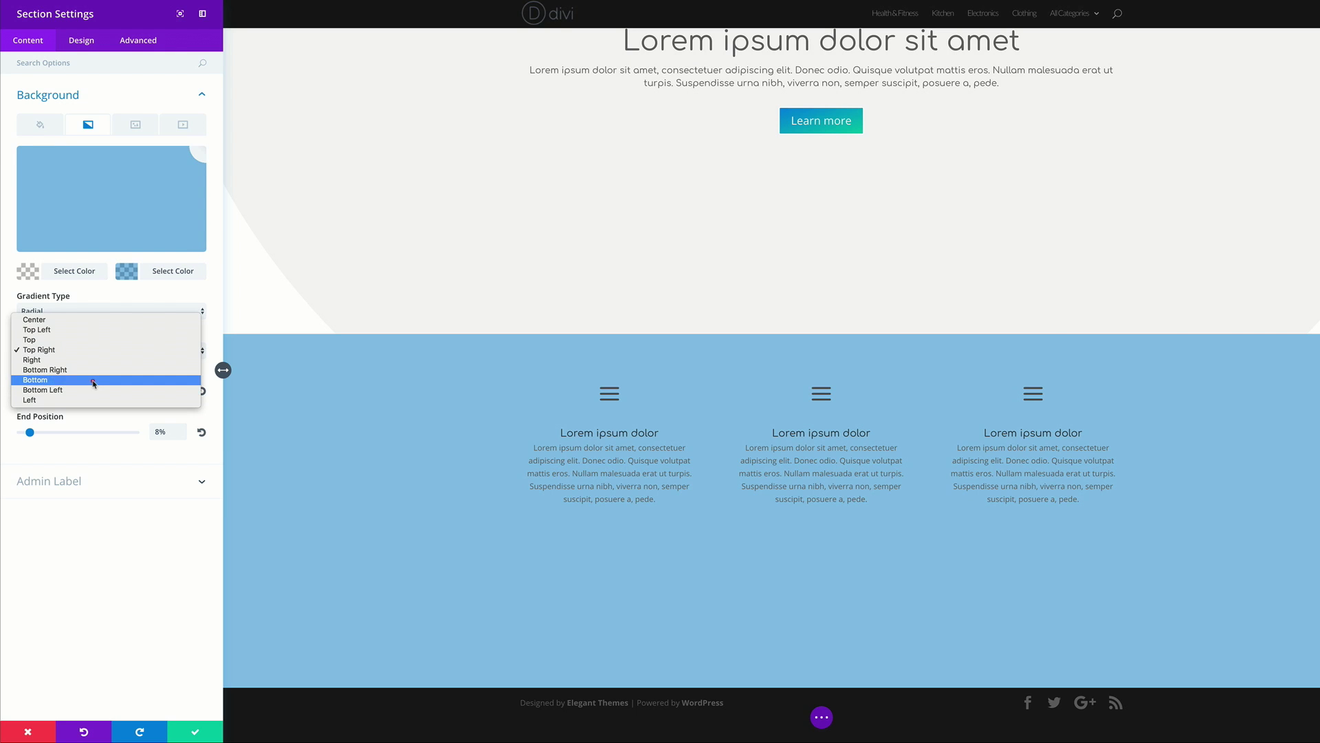
{"action": "left_click", "coordinate": [93, 383]}
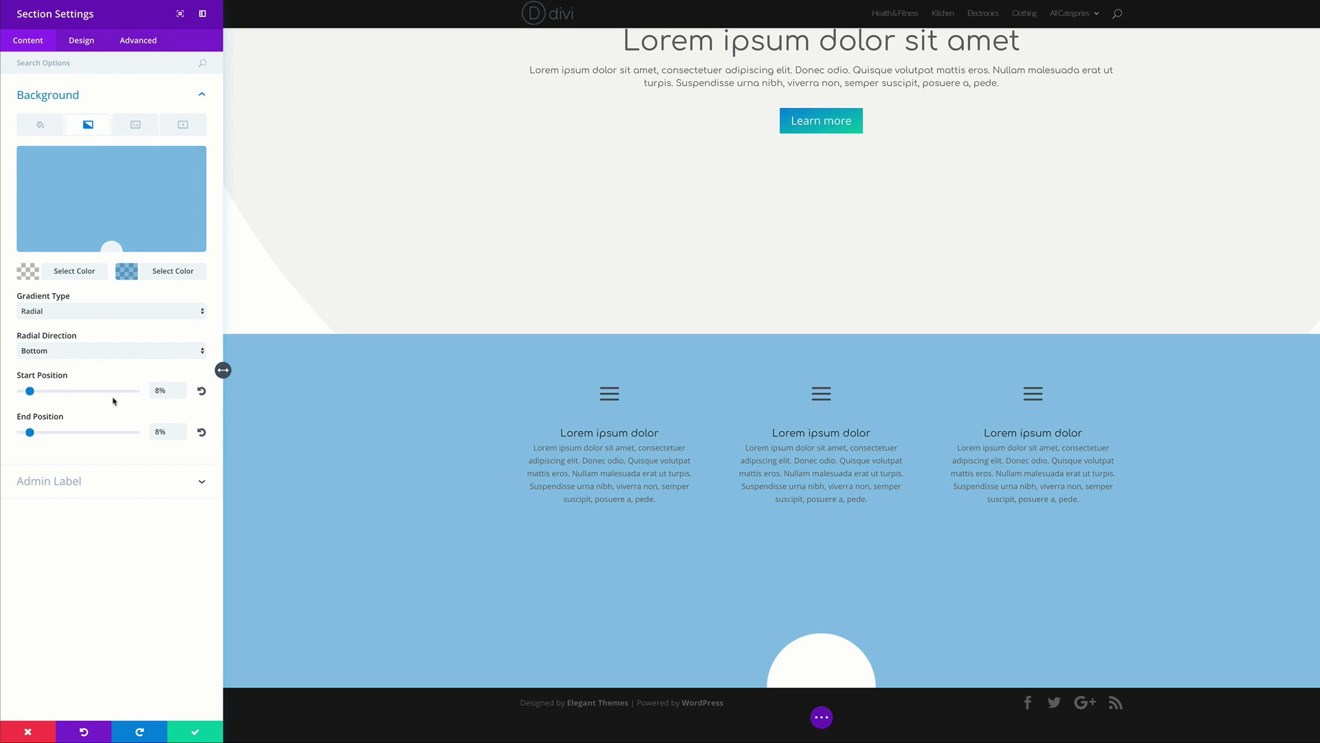
{"action": "left_click_drag", "start_coordinate": [31, 391], "coordinate": [121, 391]}
{"action": "left_click_drag", "start_coordinate": [31, 434], "coordinate": [123, 438]}
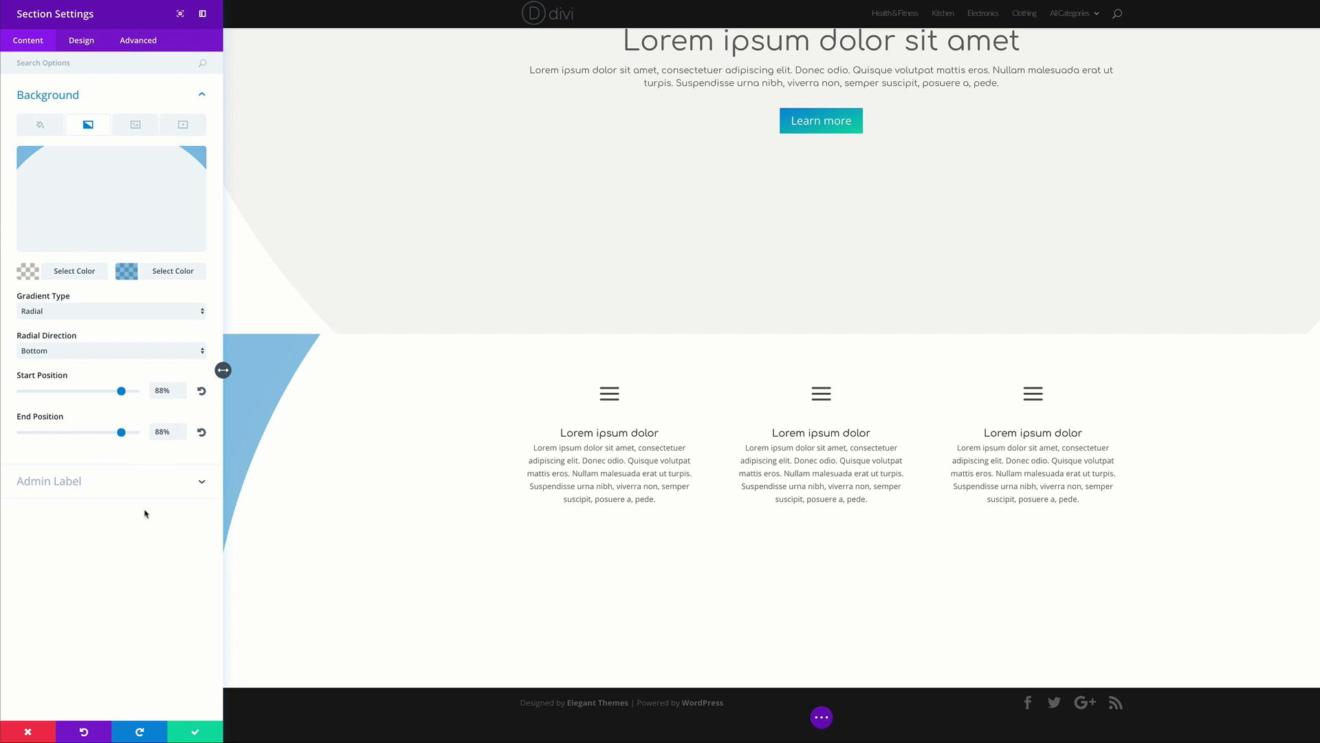
{"action": "left_click", "coordinate": [196, 733]}
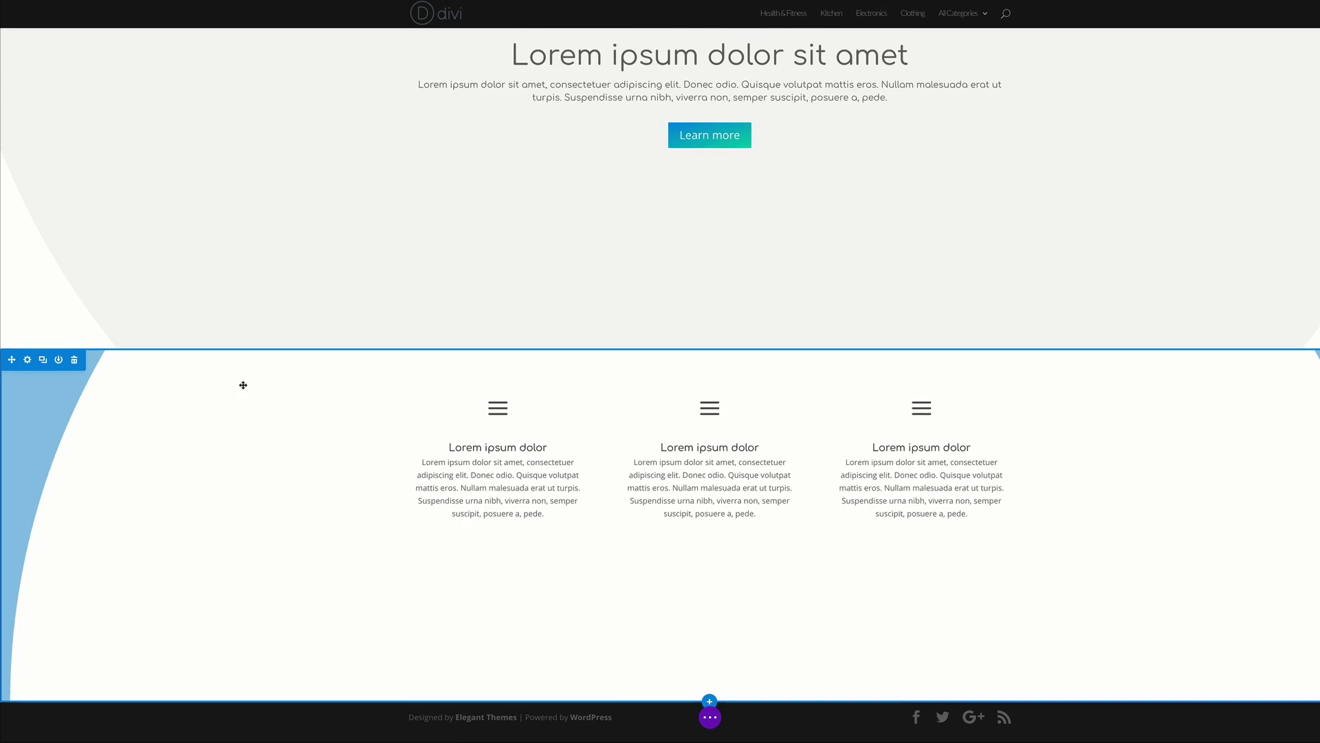
Duplicate the last heading and blurb sections and place the copies at the page's end, heading above blurbs
{"action": "scroll", "coordinate": [242, 383], "scroll_direction": "up", "scroll_amount": 5}
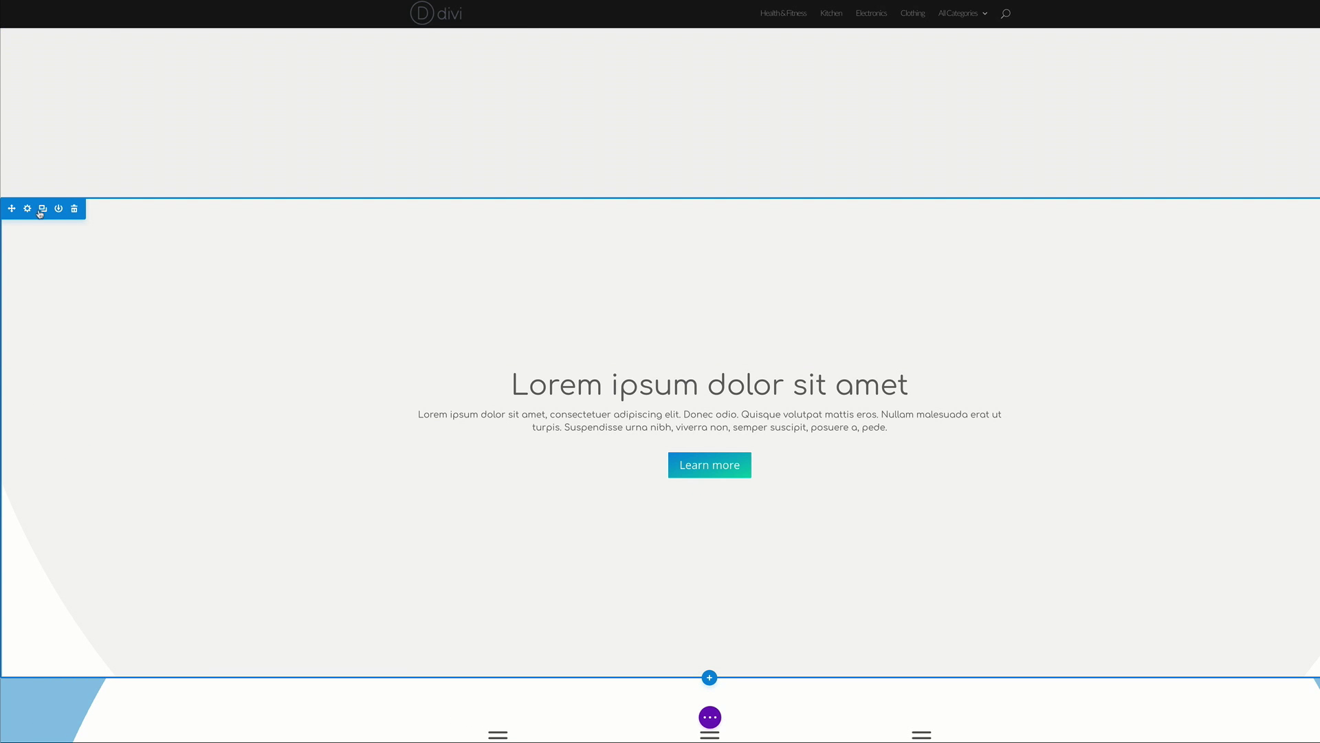
{"action": "left_click", "coordinate": [43, 209]}
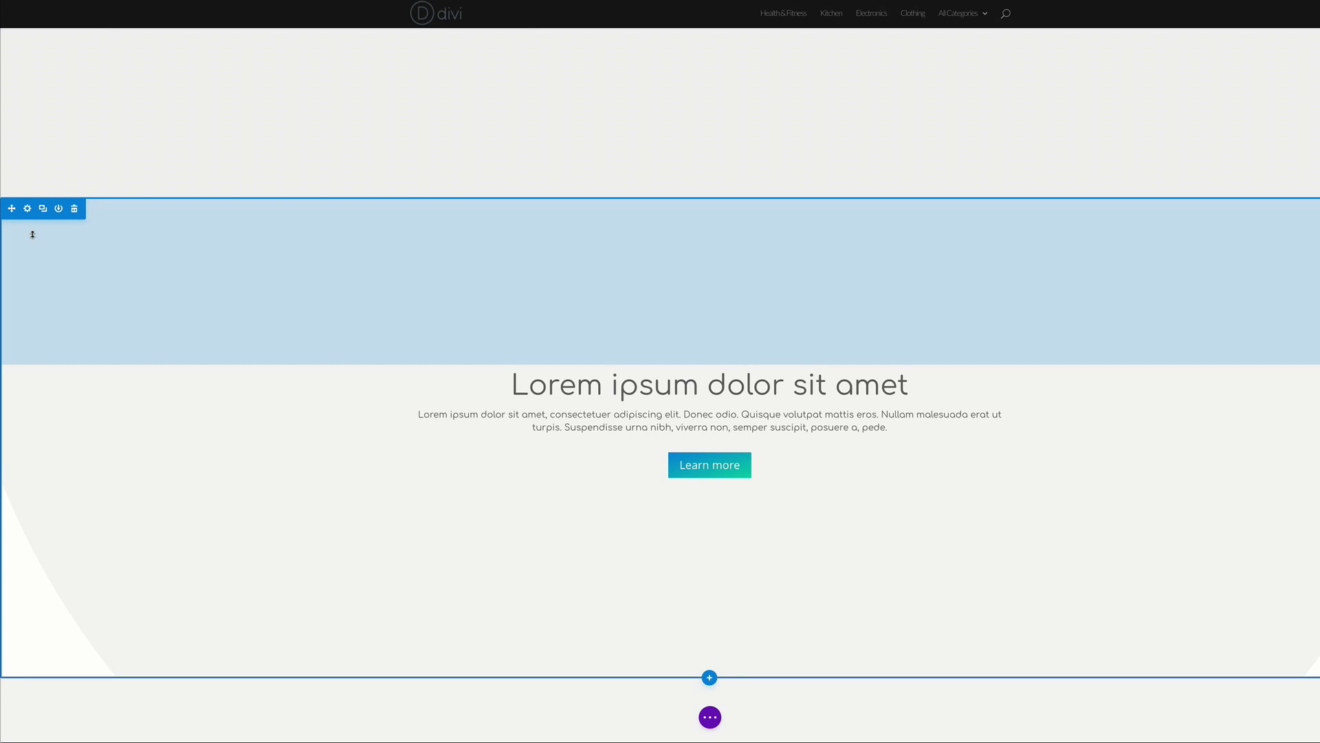
{"action": "scroll", "coordinate": [87, 544], "scroll_direction": "down", "scroll_amount": 5}
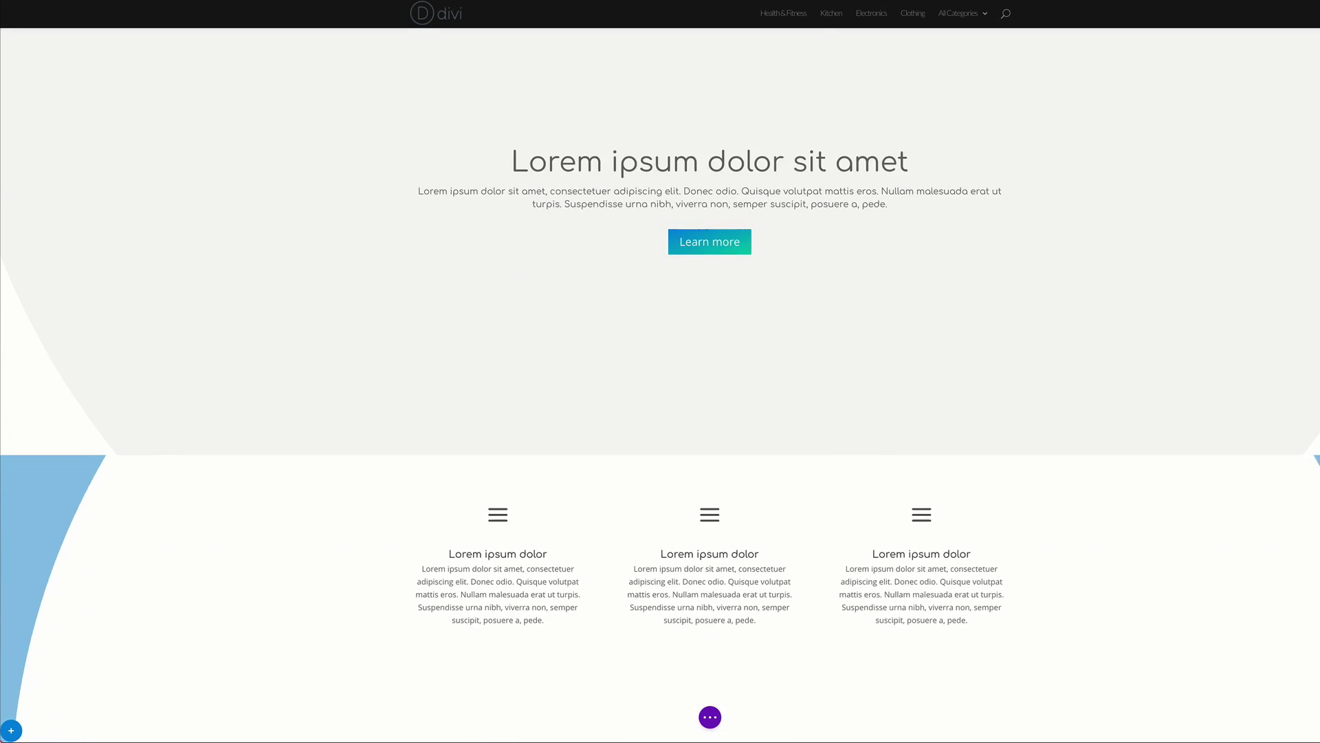
{"action": "scroll", "coordinate": [292, 289], "scroll_direction": "down", "scroll_amount": 5}
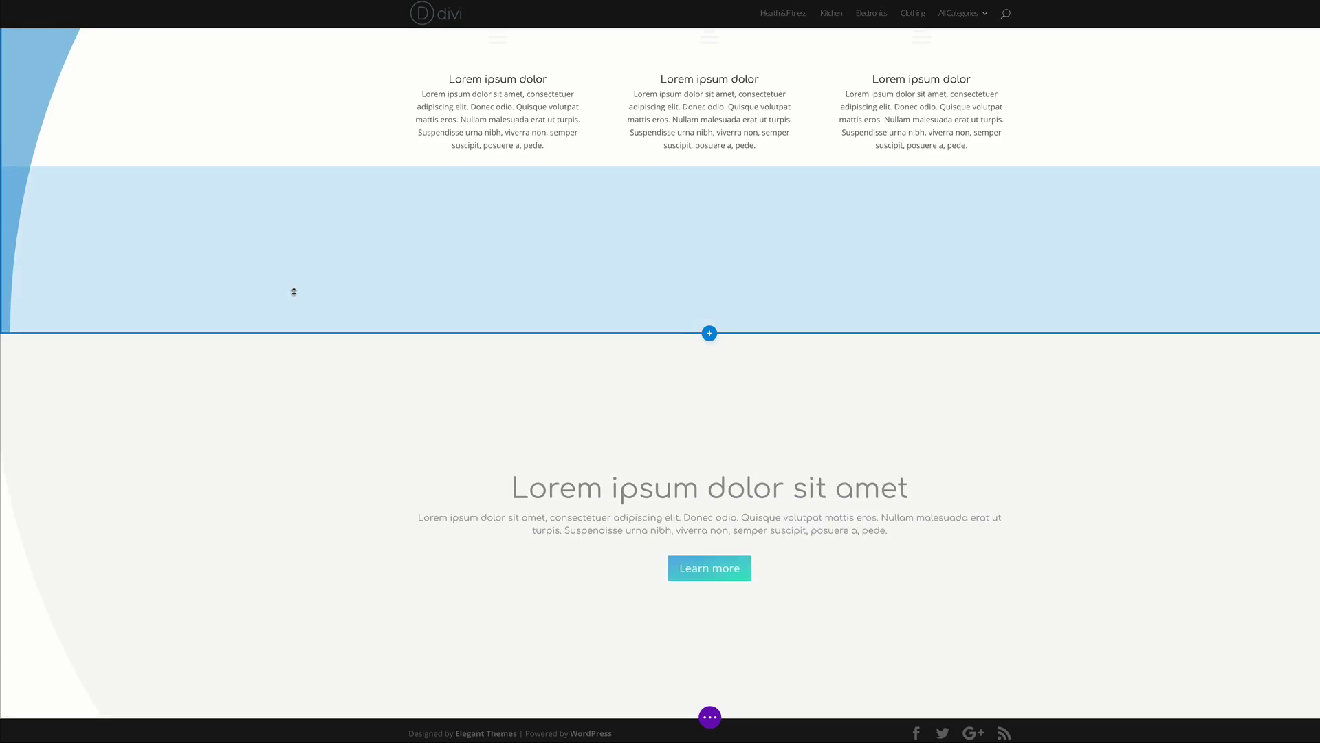
{"action": "scroll", "coordinate": [293, 292], "scroll_direction": "up", "scroll_amount": 4}
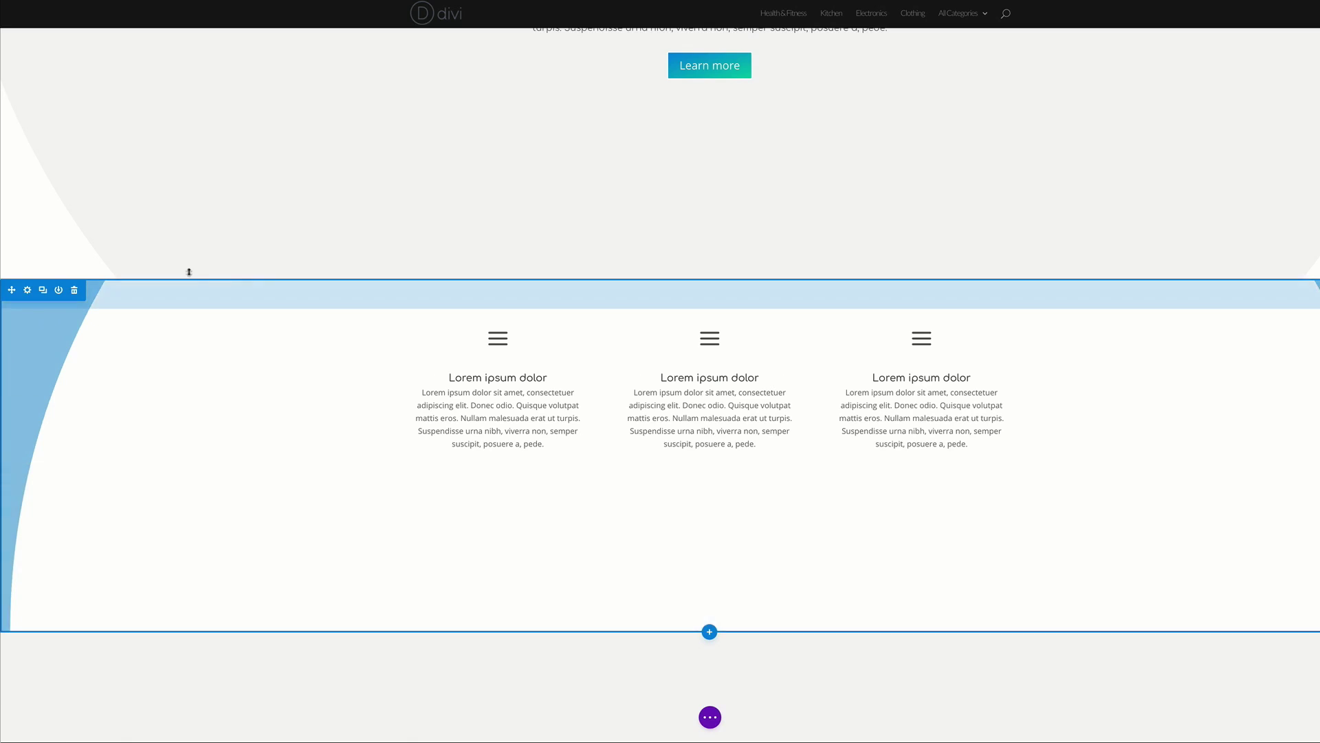
{"action": "left_click", "coordinate": [43, 291]}
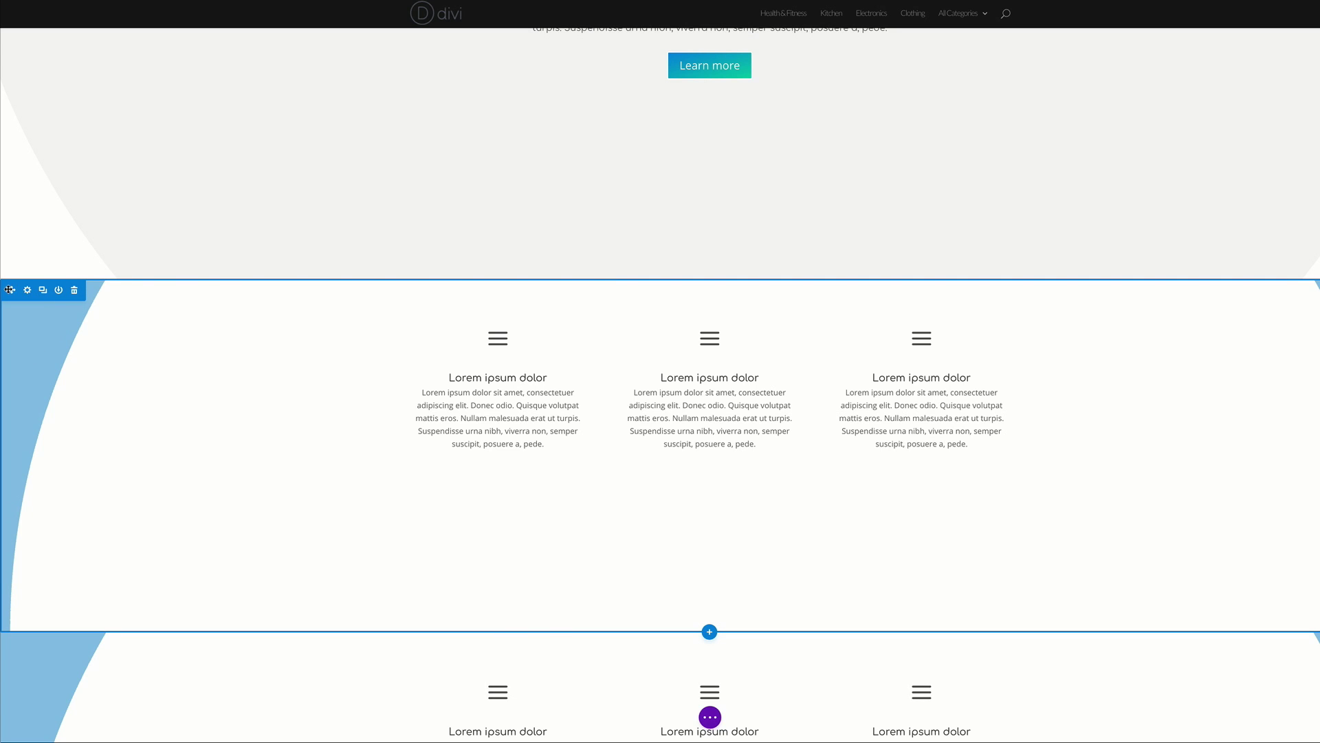
{"action": "left_click_drag", "start_coordinate": [10, 289], "coordinate": [12, 674]}
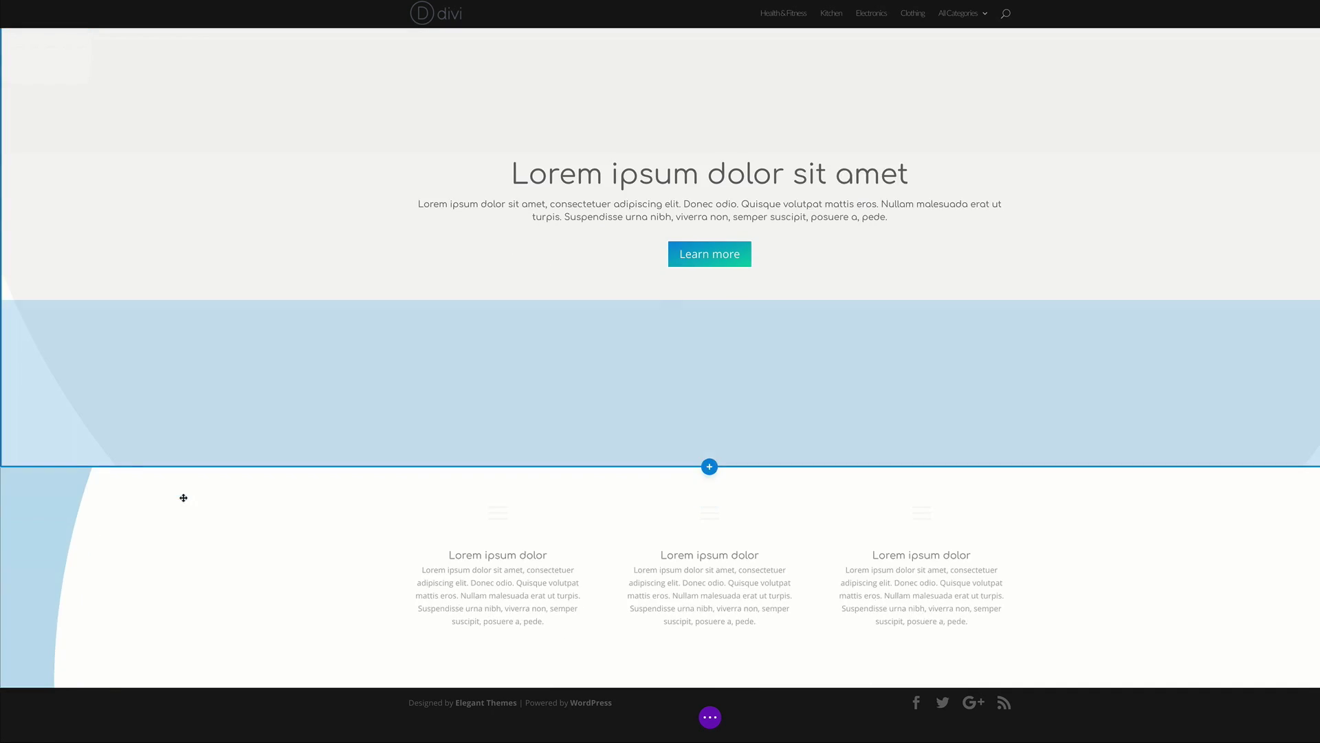
{"action": "left_click_drag", "start_coordinate": [183, 497], "coordinate": [30, 154]}
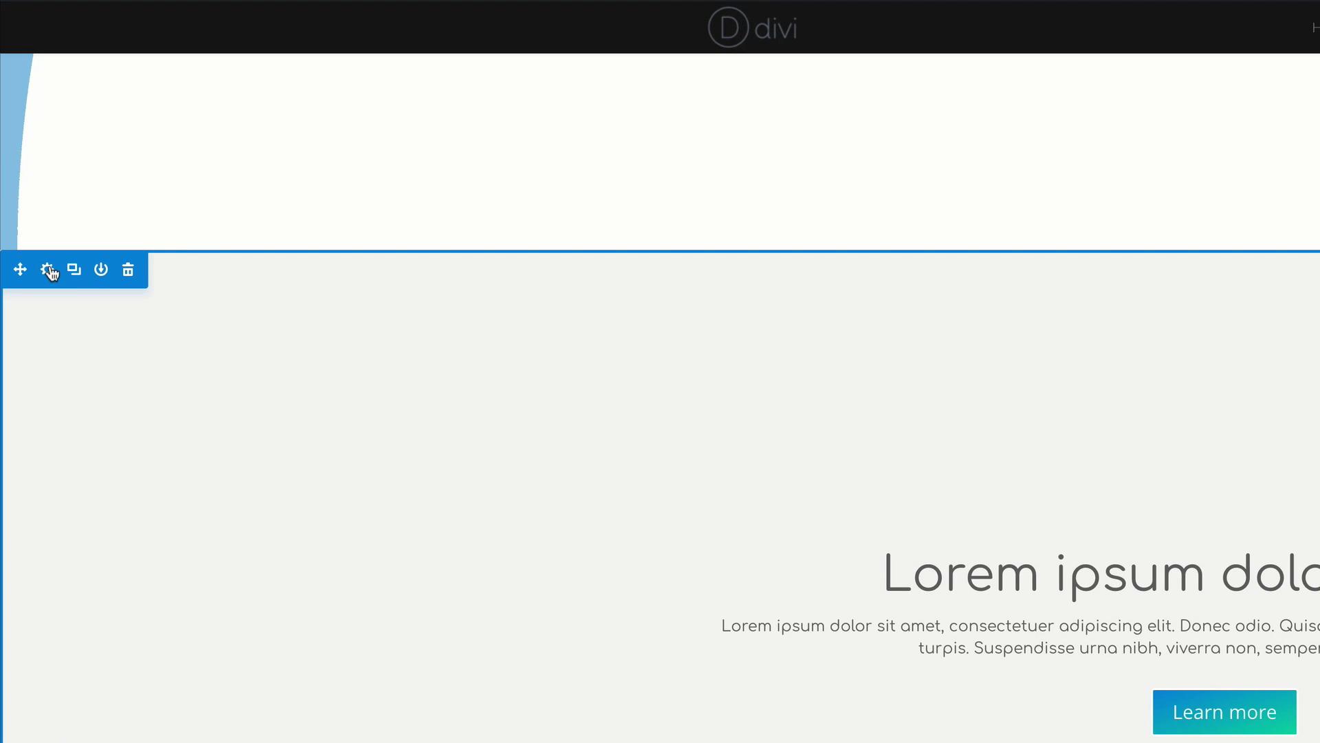
Set the copied heading section's gradient colors to translucent gray-blue first and fully transparent white second
{"action": "left_click", "coordinate": [48, 271]}
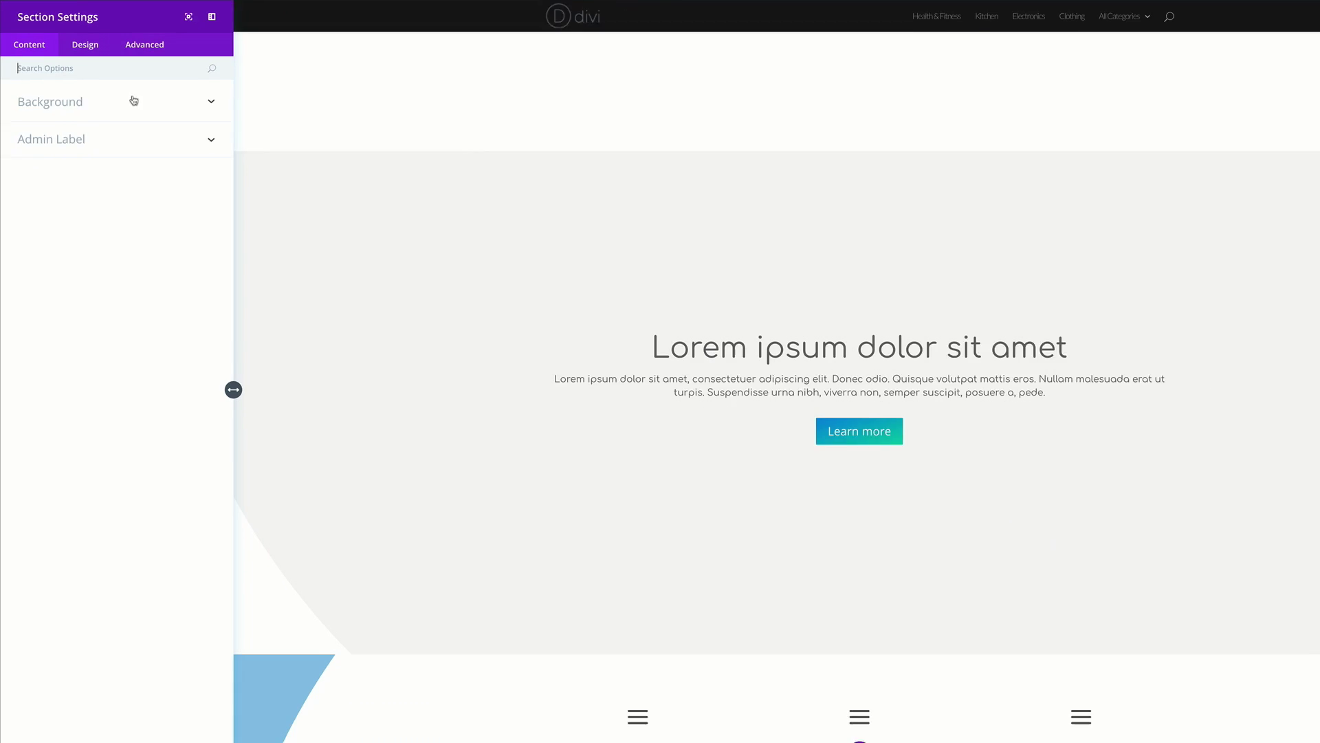
{"action": "left_click", "coordinate": [89, 104]}
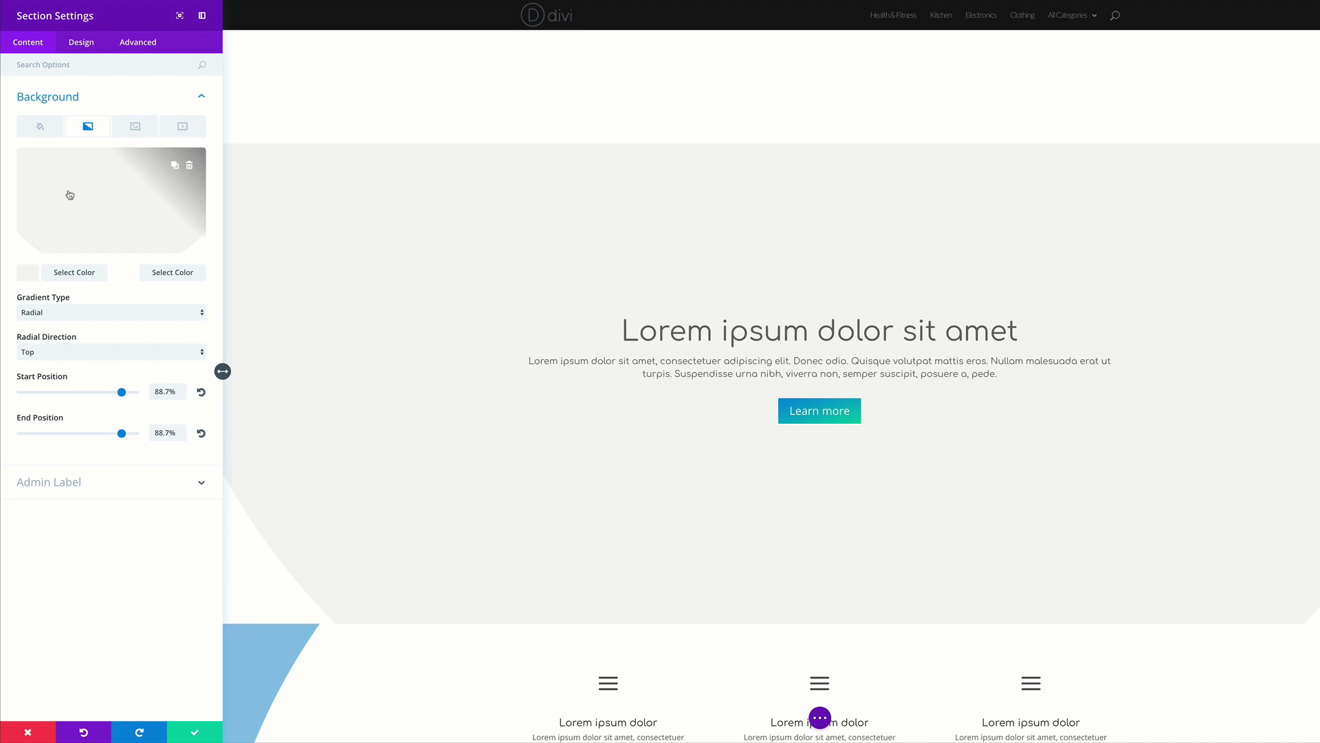
{"action": "left_click", "coordinate": [27, 274]}
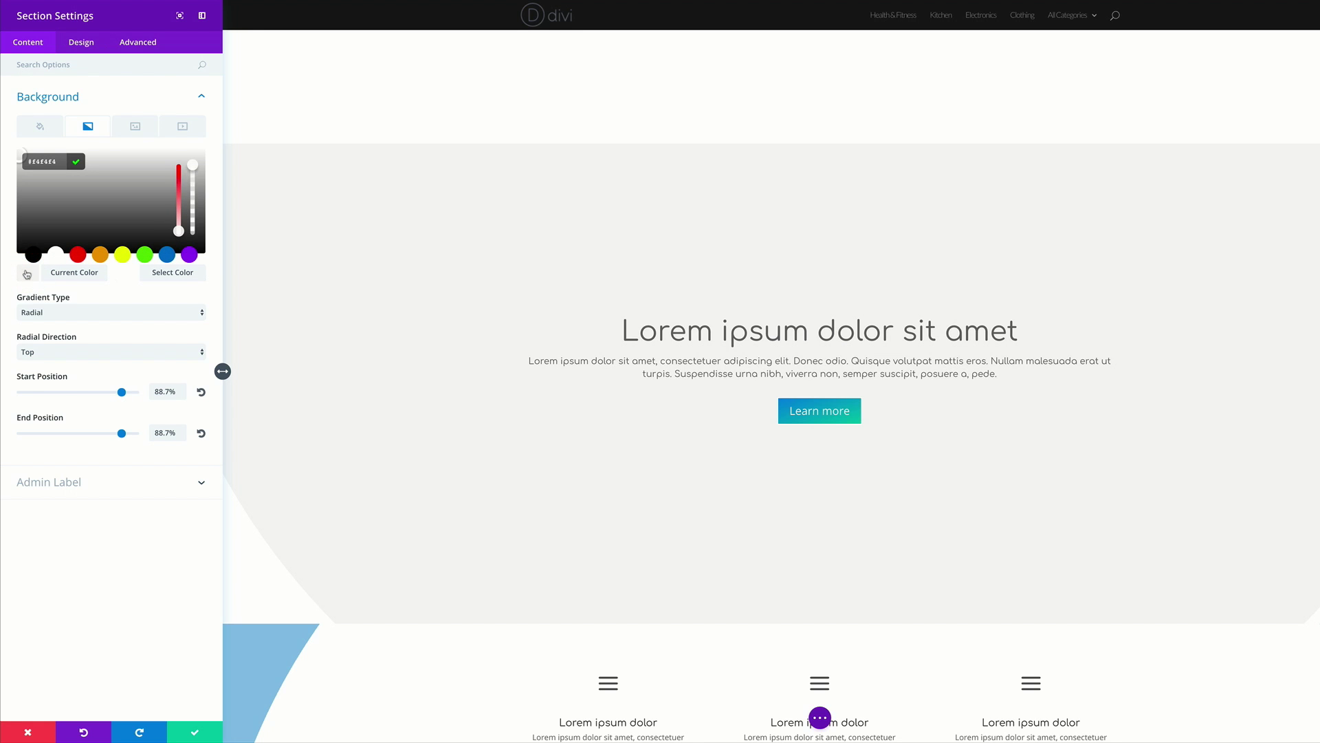
{"action": "left_click_drag", "start_coordinate": [191, 163], "coordinate": [193, 191]}
{"action": "left_click_drag", "start_coordinate": [54, 162], "coordinate": [32, 163]}
{"action": "key", "text": "ctrl+v"}
{"action": "left_click", "coordinate": [130, 278]}
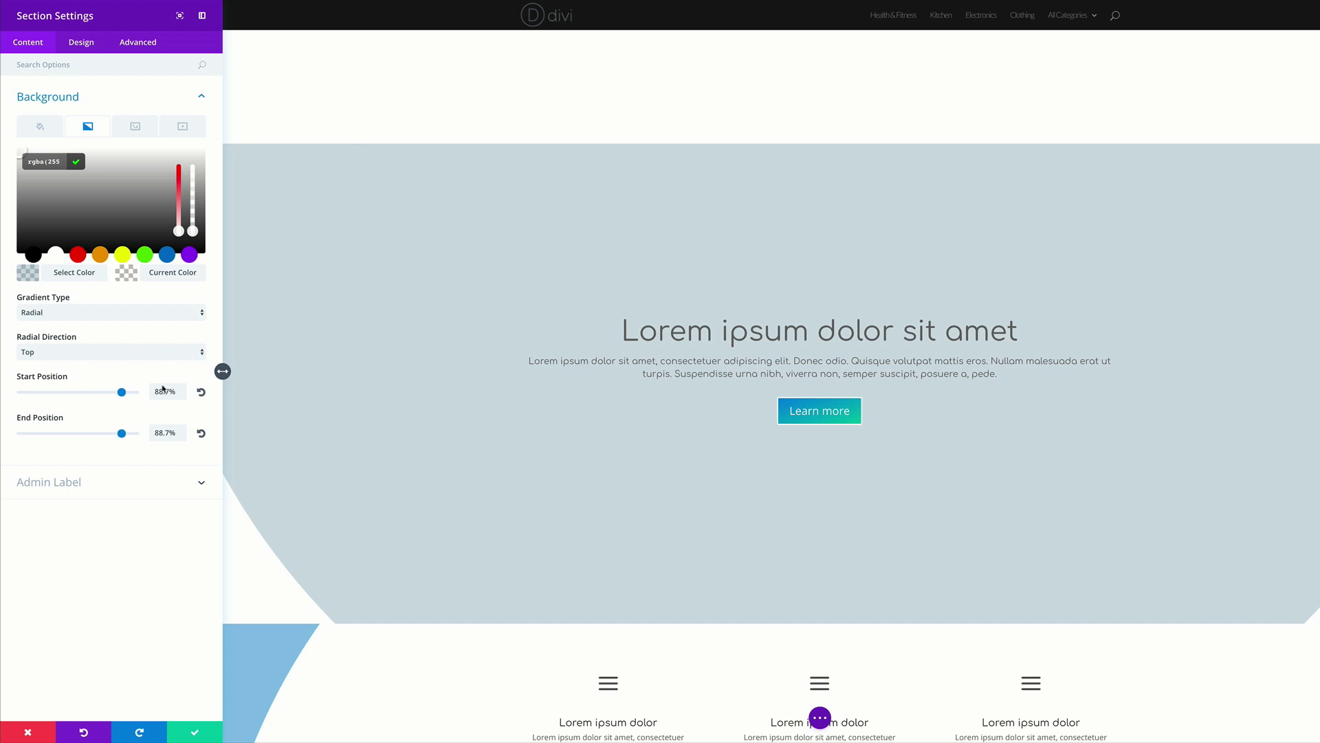
Set the copied heading section's gradient start position to 56.5% and end position to 43.3%, and save it
{"action": "left_click_drag", "start_coordinate": [120, 394], "coordinate": [87, 395]}
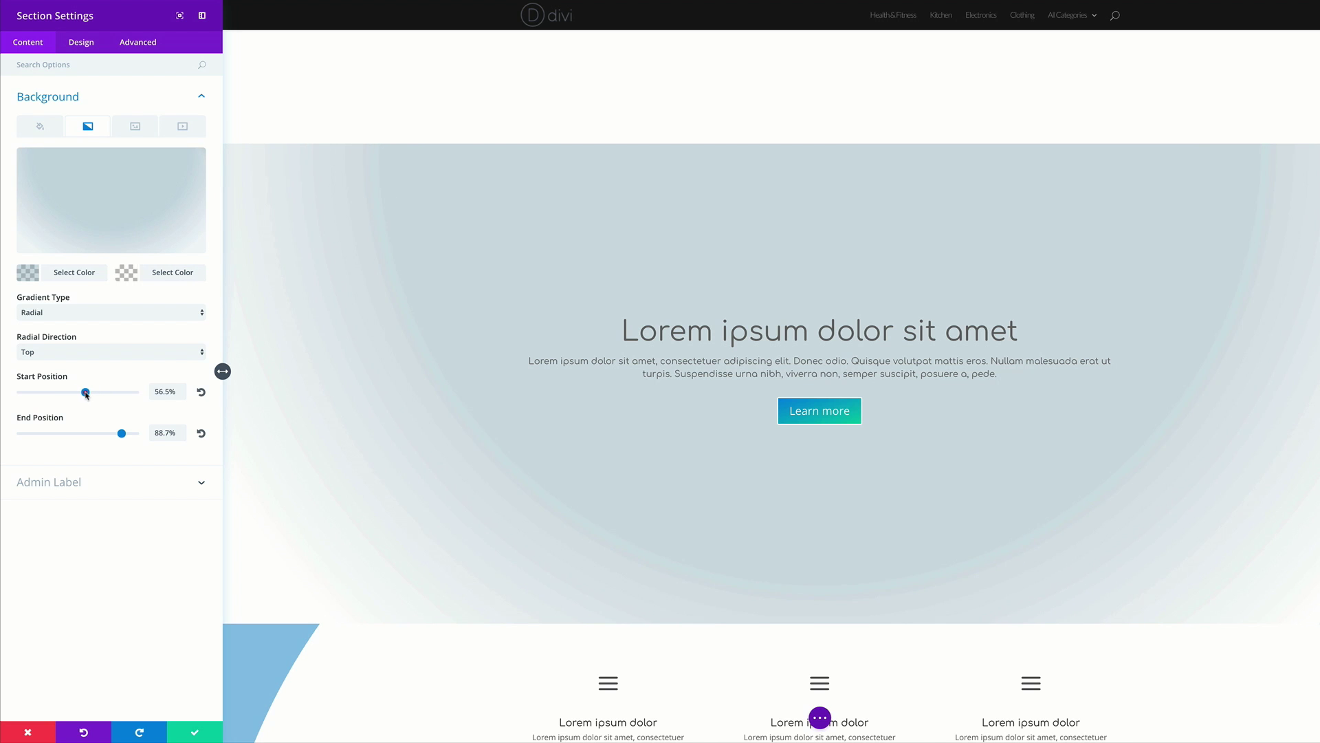
{"action": "left_click_drag", "start_coordinate": [123, 437], "coordinate": [70, 436]}
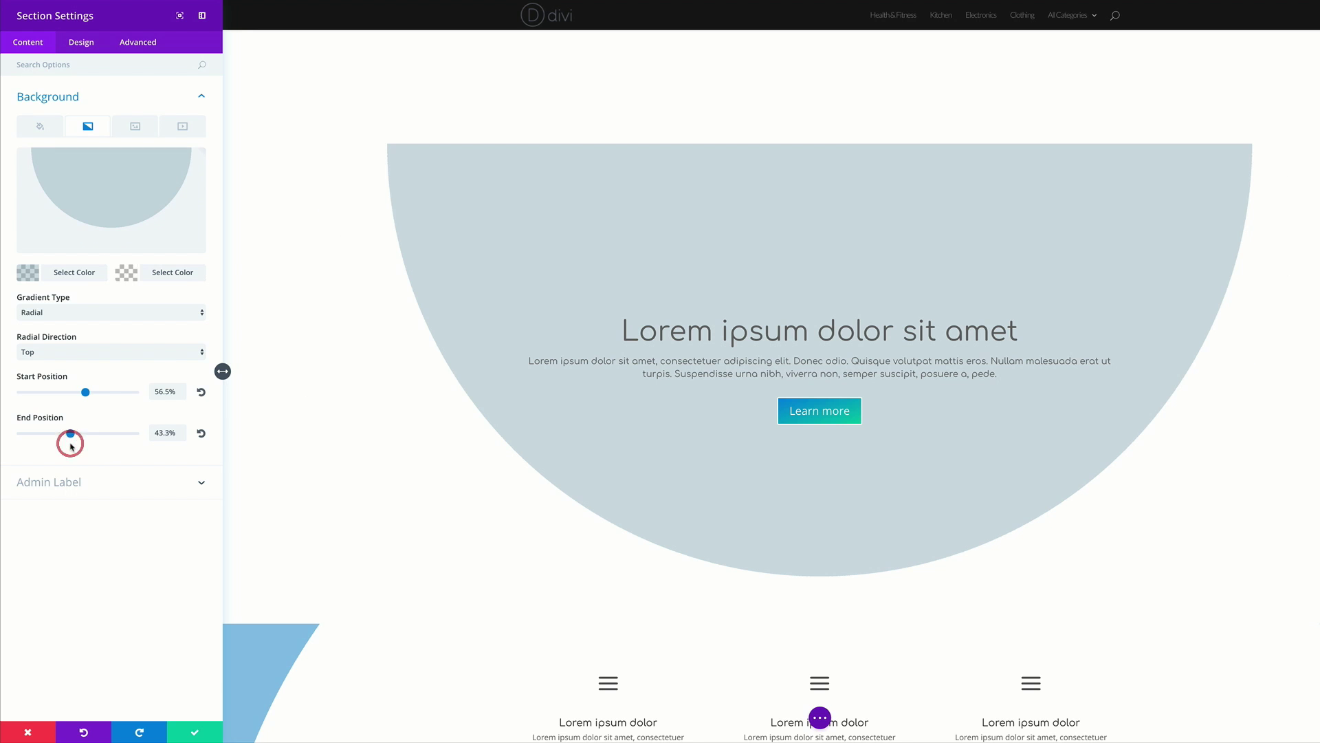
{"action": "left_click", "coordinate": [195, 734]}
Change the copied blurb section's second gradient color to the same translucent gray-blue, keeping the first color transparent
{"action": "scroll", "coordinate": [215, 569], "scroll_direction": "down", "scroll_amount": 5}
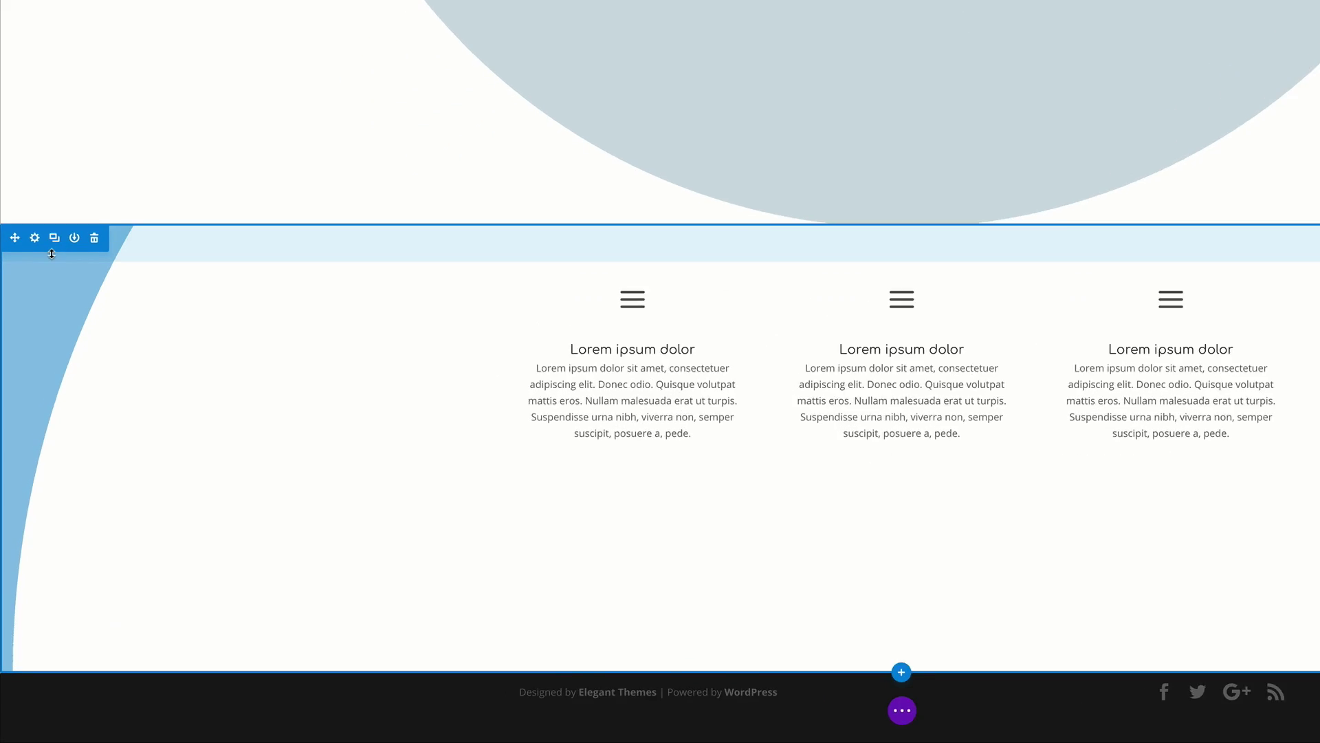
{"action": "left_click", "coordinate": [34, 237]}
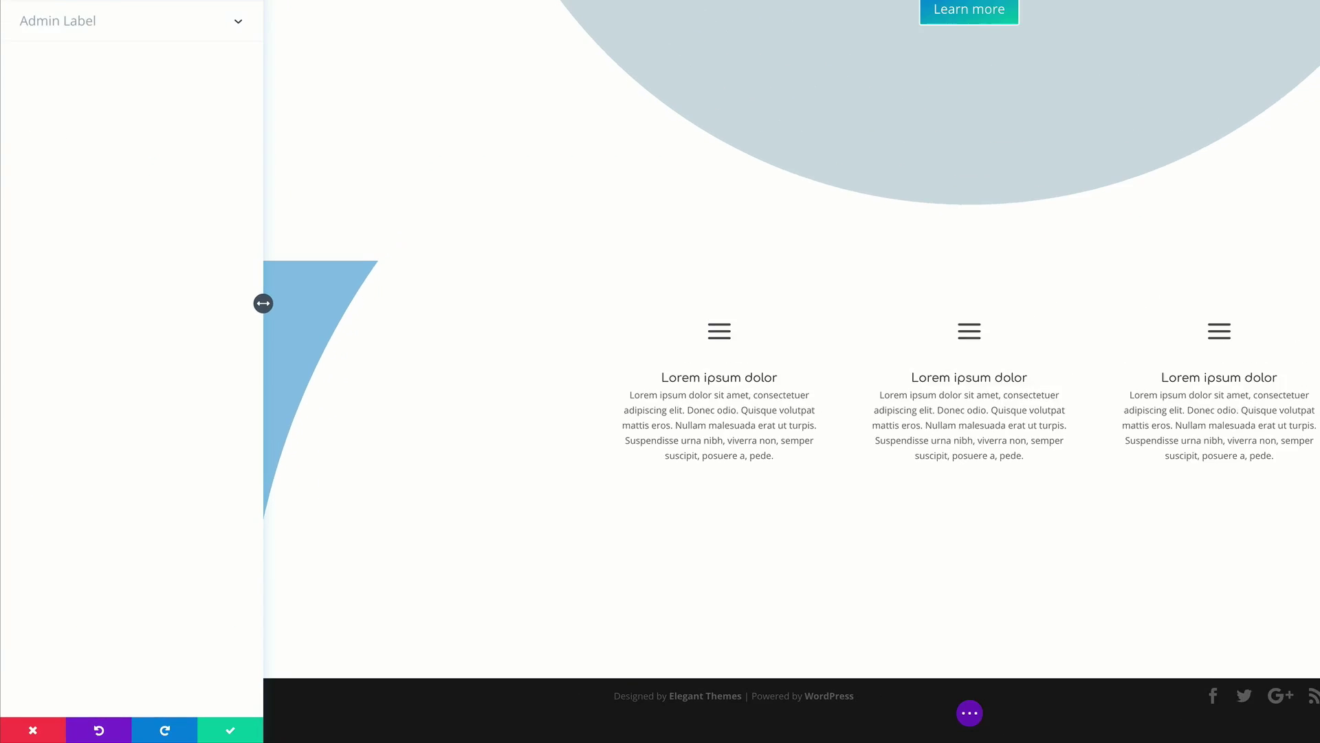
{"action": "left_click", "coordinate": [70, 98]}
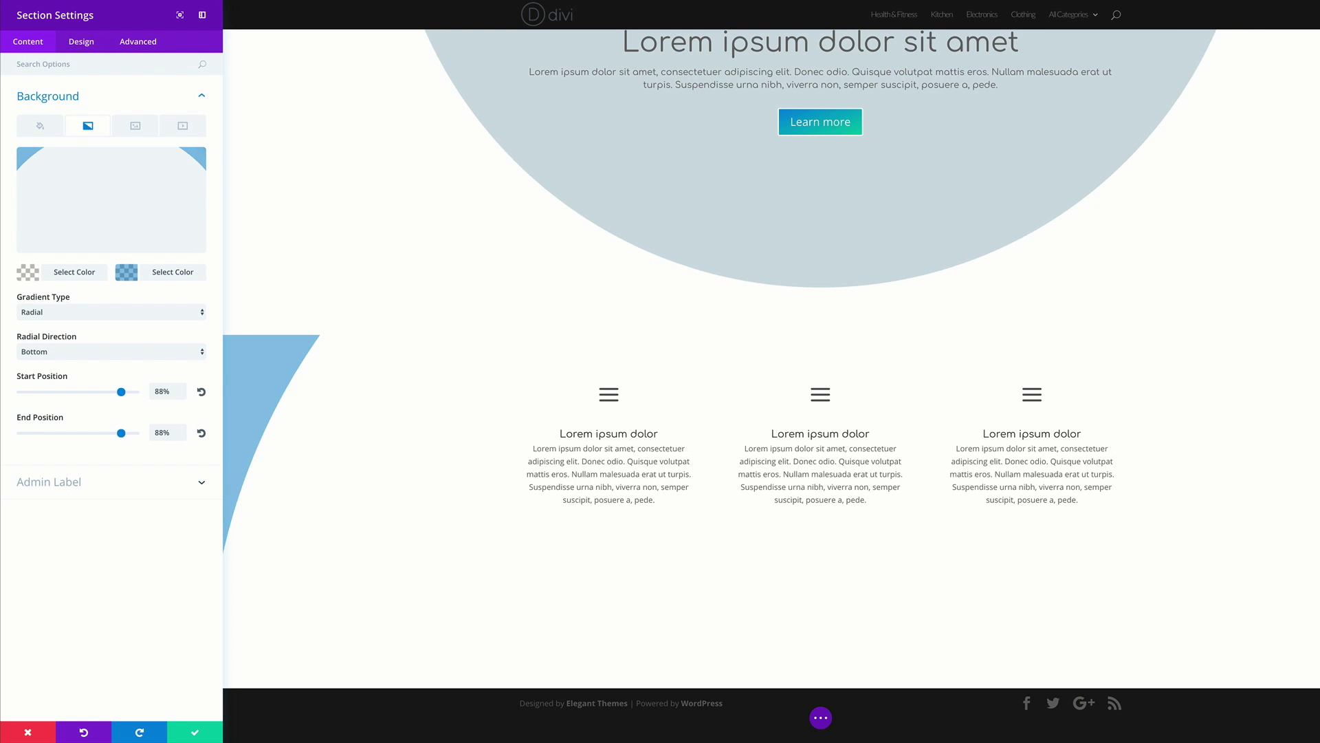
{"action": "left_click", "coordinate": [27, 275]}
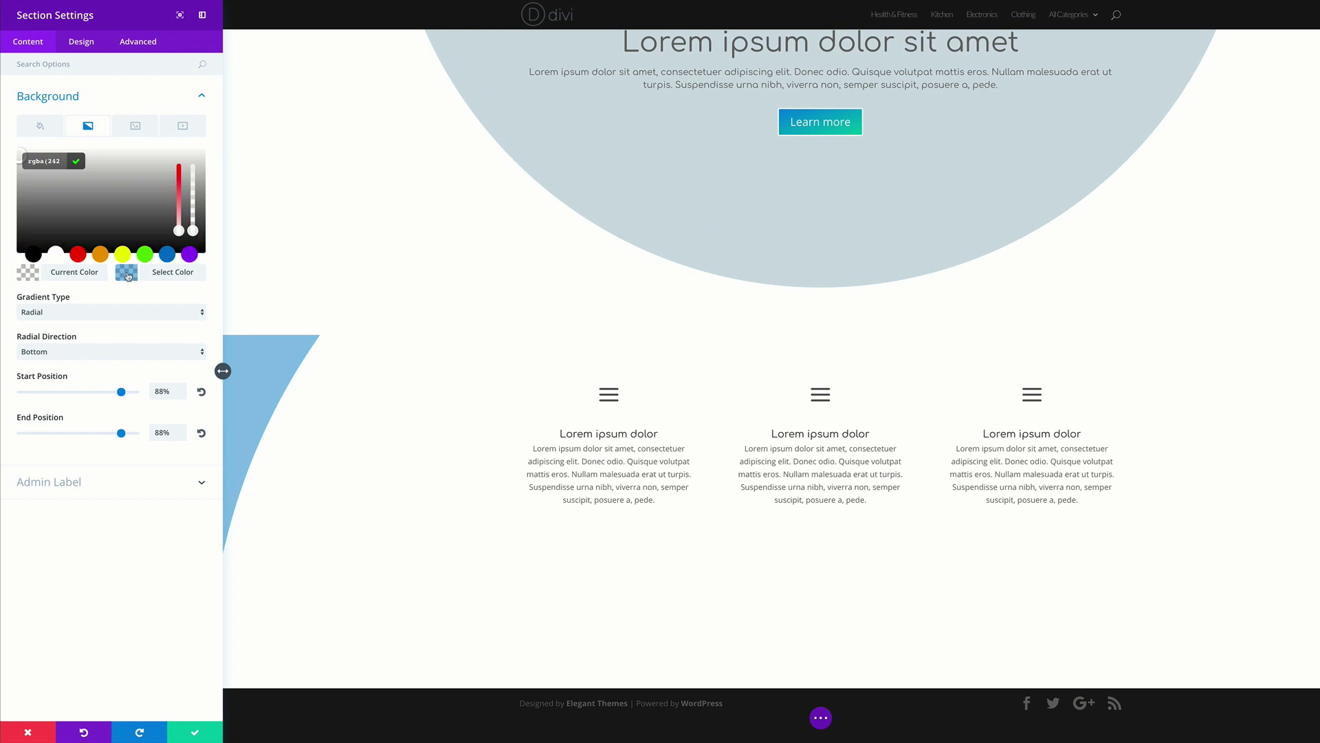
{"action": "left_click", "coordinate": [127, 275]}
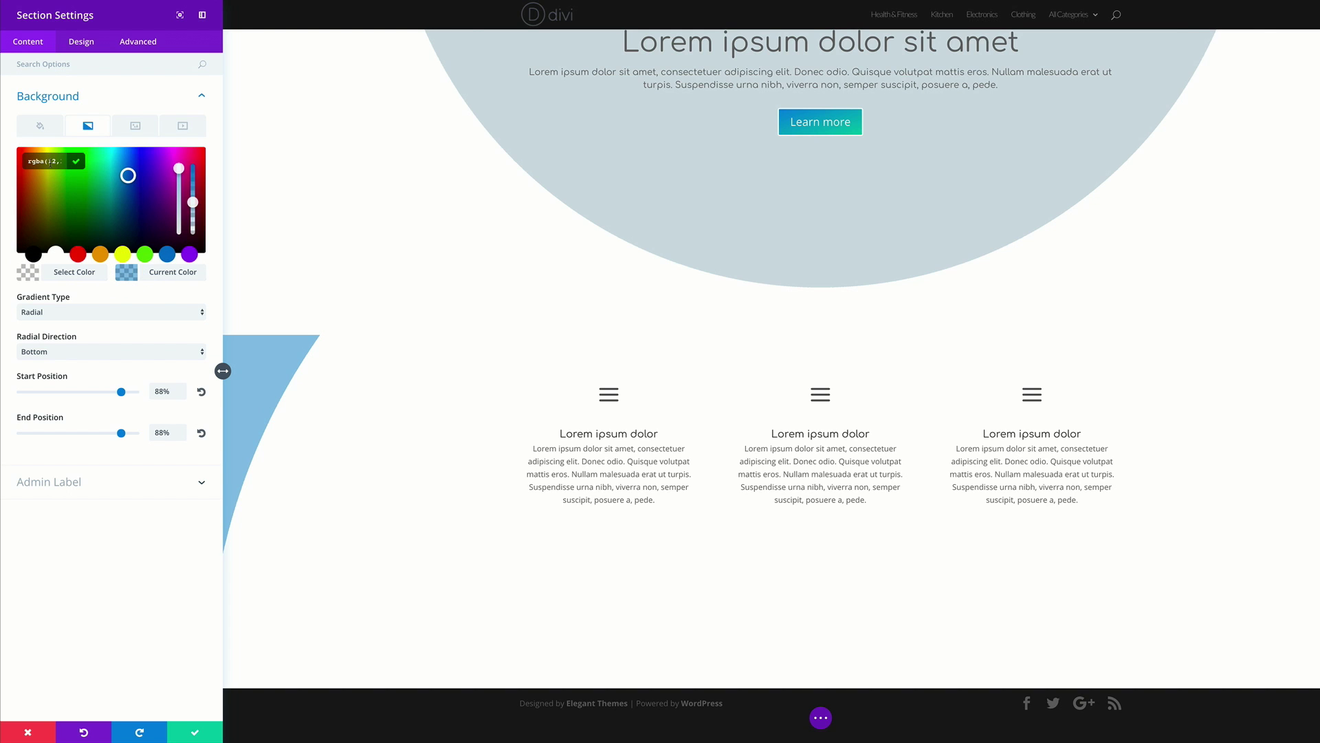
{"action": "key", "text": "End"}
{"action": "key", "text": "ctrl+a"}
{"action": "key", "text": "ctrl+v"}
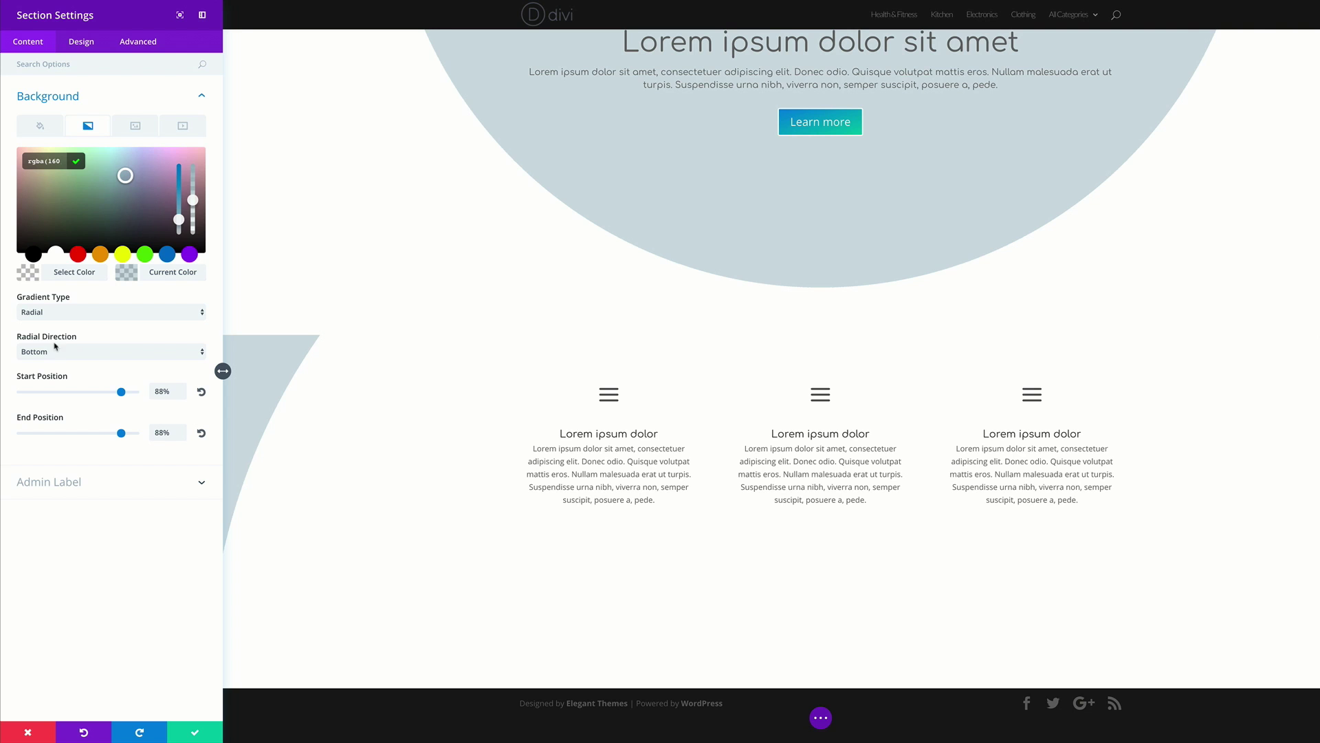
Set the copied blurb section's radial direction to Top, start position to 56% and end position to 40%, and save it
{"action": "left_click", "coordinate": [83, 356]}
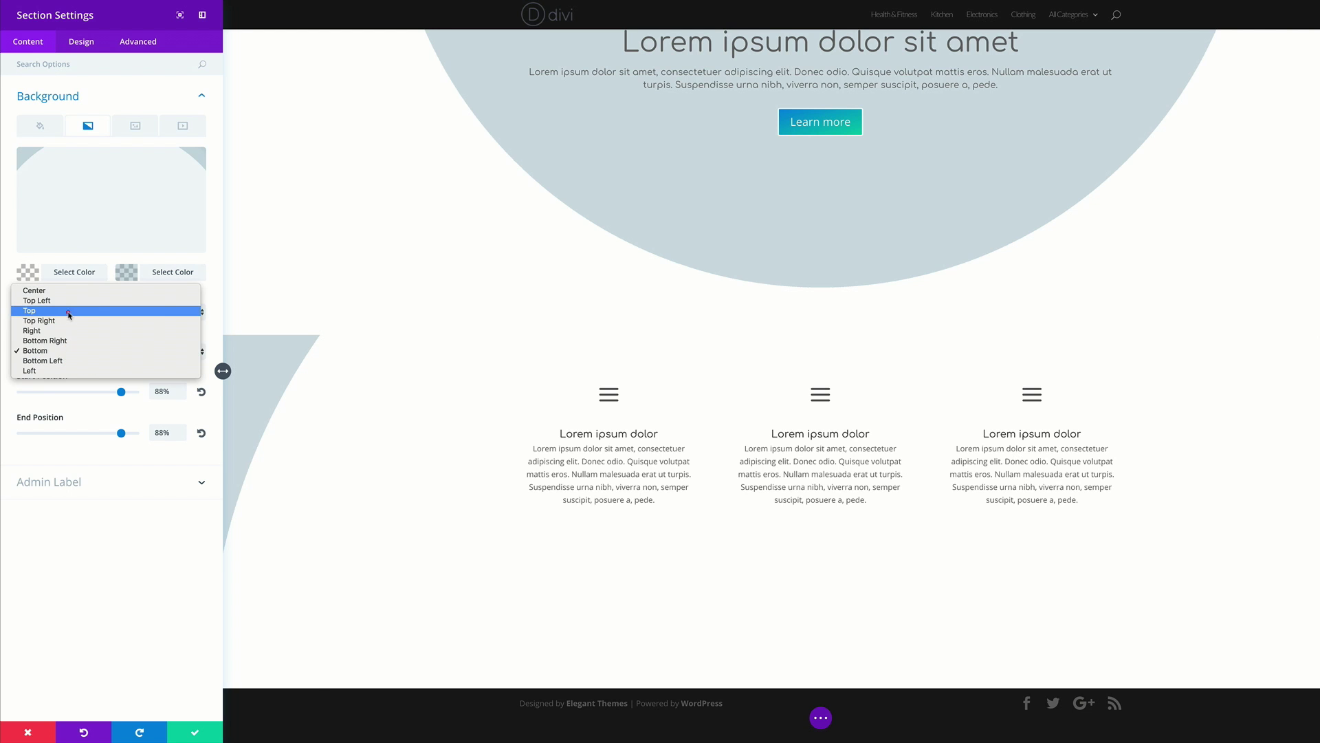
{"action": "left_click", "coordinate": [80, 307]}
{"action": "left_click_drag", "start_coordinate": [121, 394], "coordinate": [68, 435]}
{"action": "left_click", "coordinate": [193, 733]}
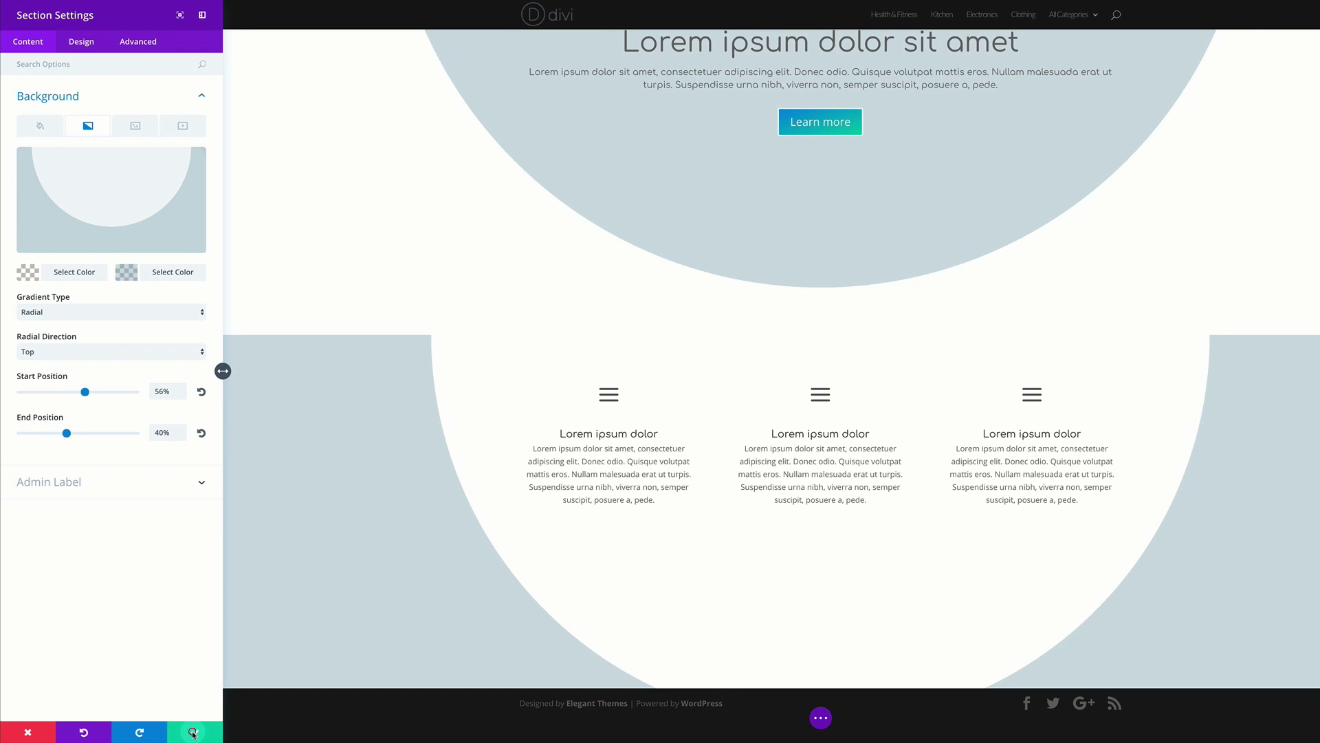